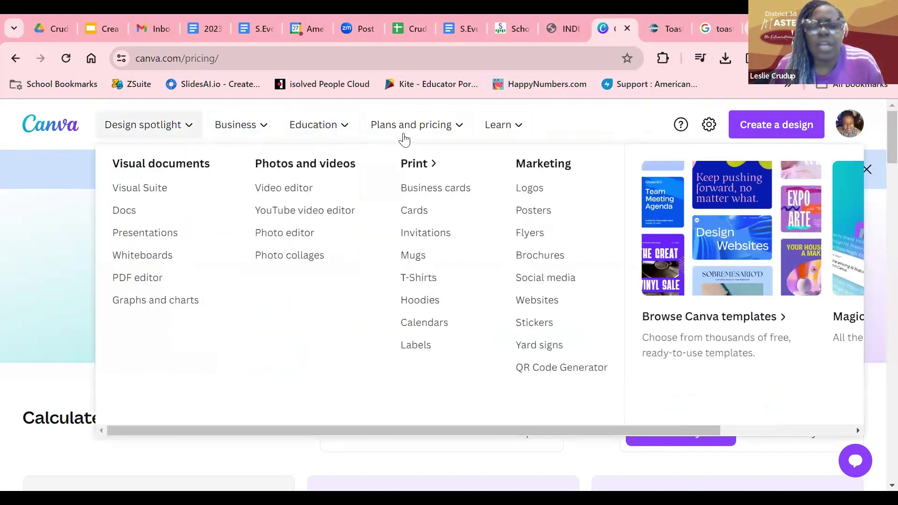
# Open the pricing comparison page and review the yearly prices of the Free, Pro and Teams plans.
pyautogui.moveTo(452, 132)
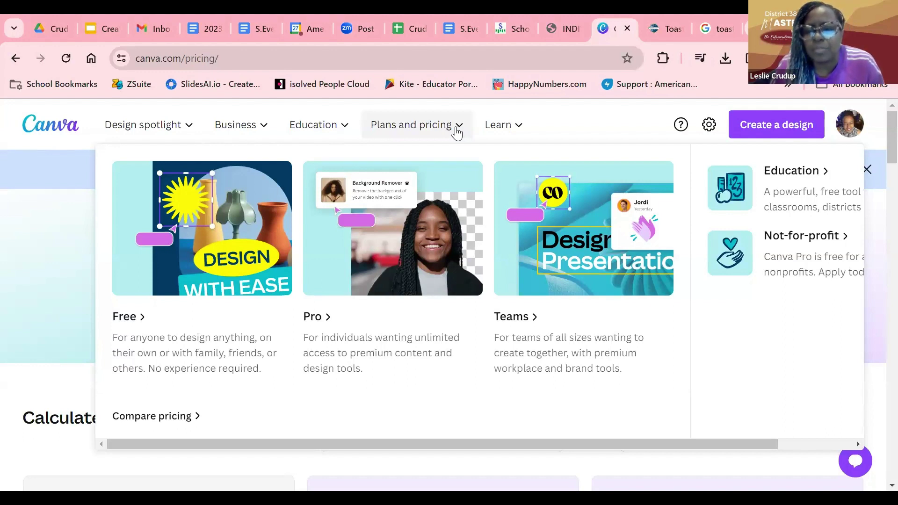
pyautogui.click(157, 323)
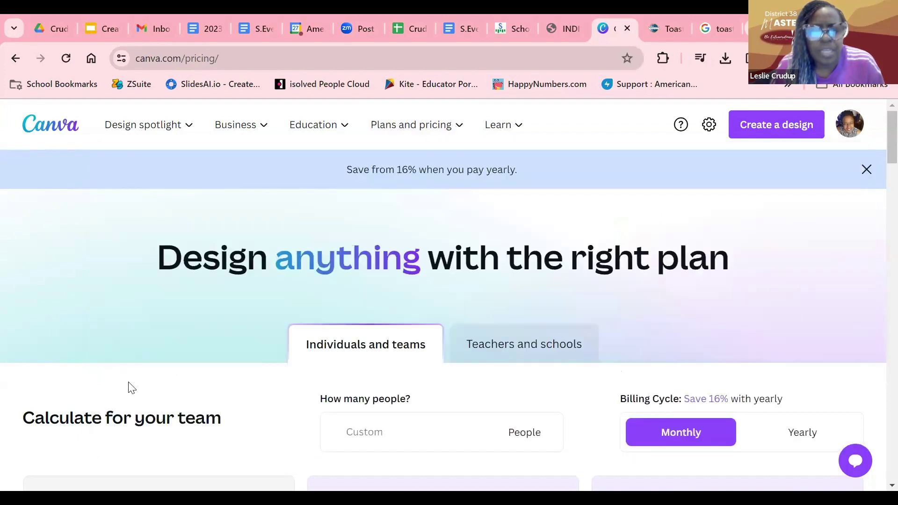
pyautogui.click(457, 123)
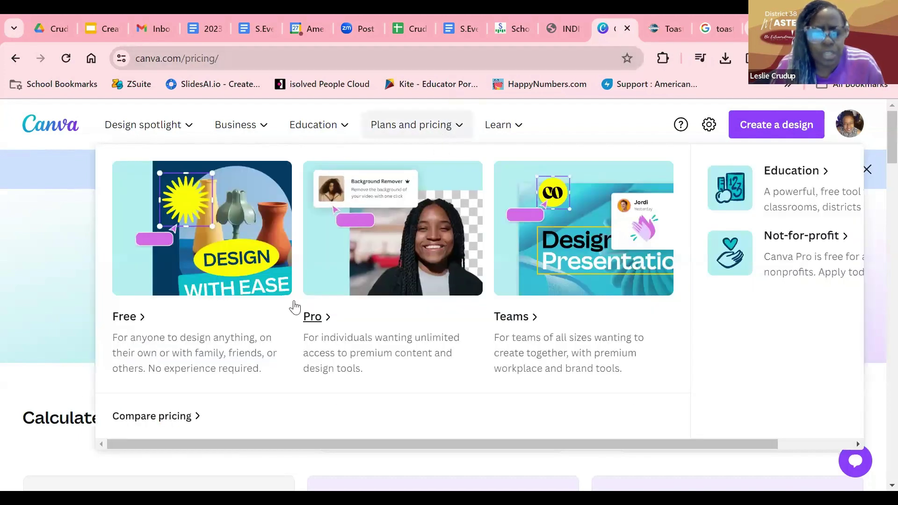
pyautogui.click(173, 424)
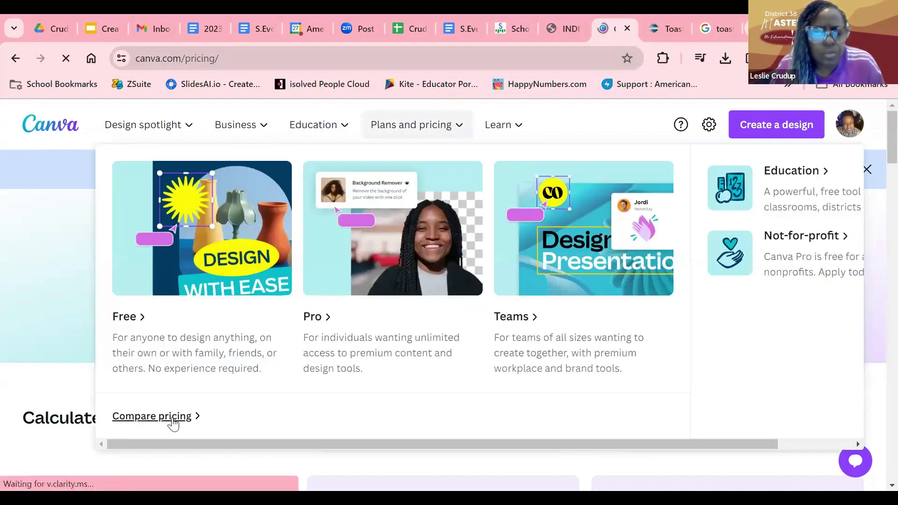
pyautogui.scroll(-5, 477, 282)
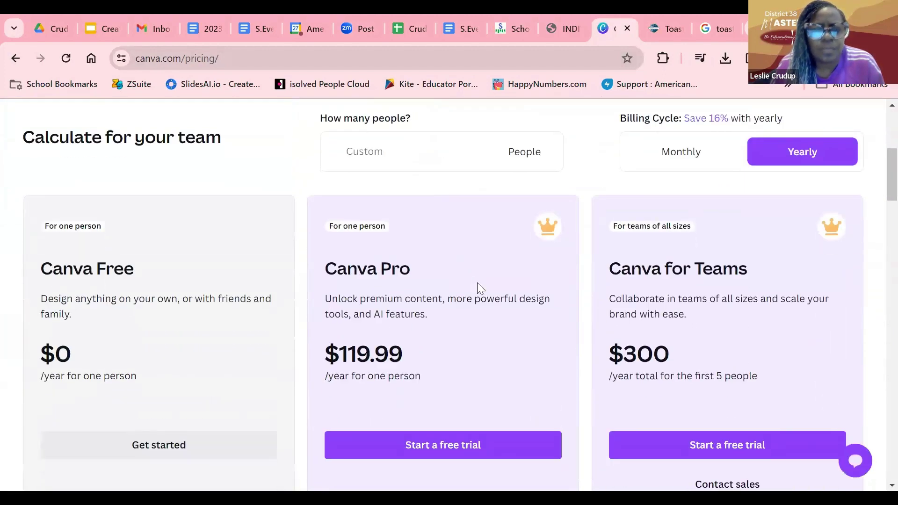
pyautogui.scroll(-2, 476, 287)
pyautogui.scroll(2, 477, 286)
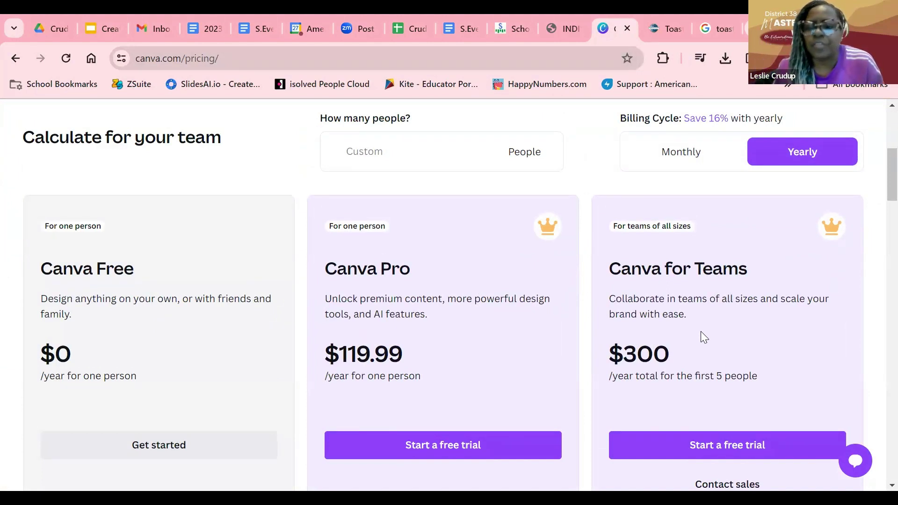
# Switch the billing cycle to monthly and compare the prices and features of the Free, Pro and Teams plans.
pyautogui.click(691, 161)
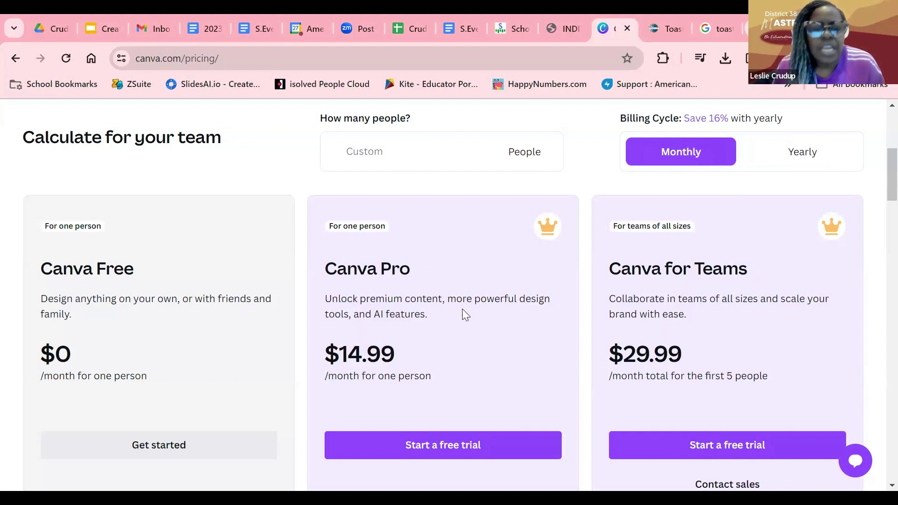
pyautogui.scroll(-3, 465, 305)
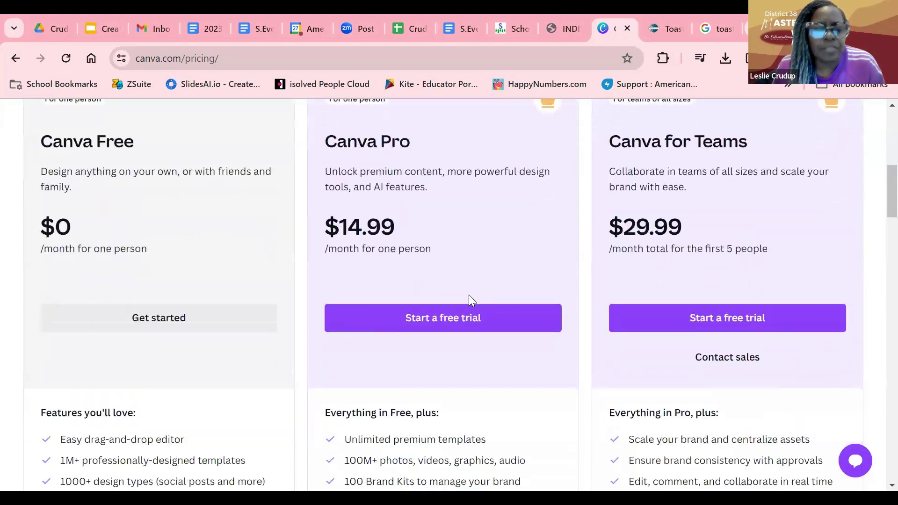
pyautogui.scroll(-3, 471, 280)
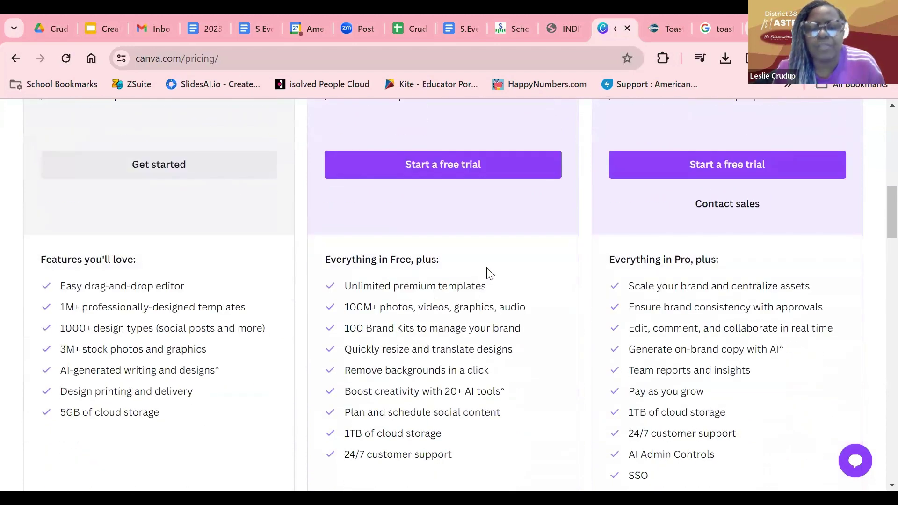
pyautogui.scroll(-2, 490, 274)
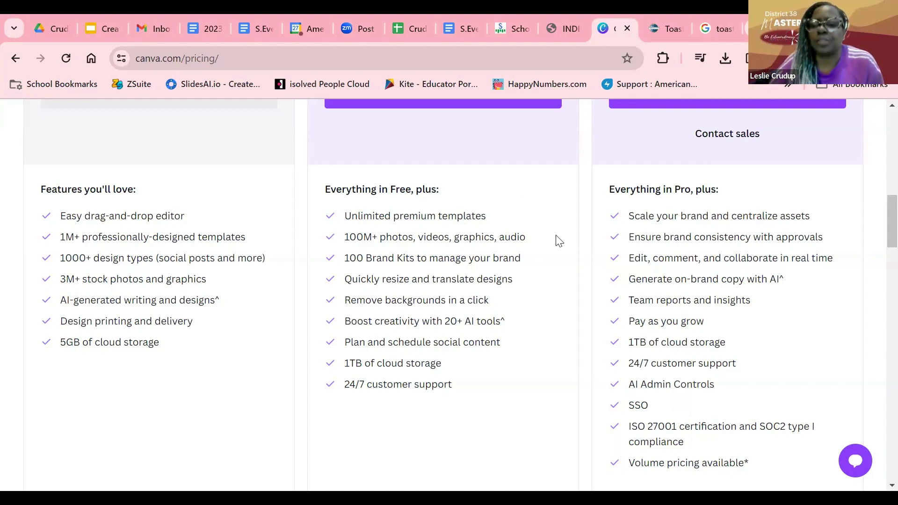
pyautogui.scroll(3, 568, 257)
pyautogui.scroll(2, 573, 264)
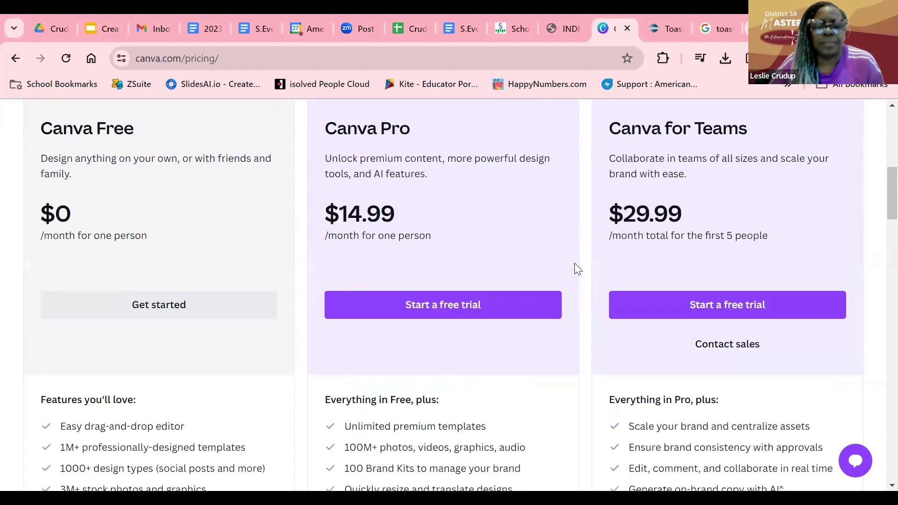
pyautogui.scroll(7, 578, 268)
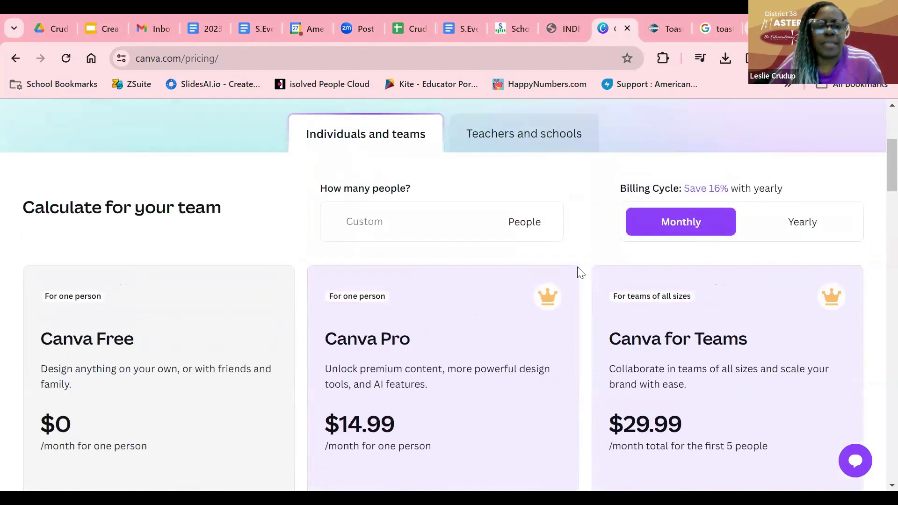
pyautogui.scroll(2, 579, 272)
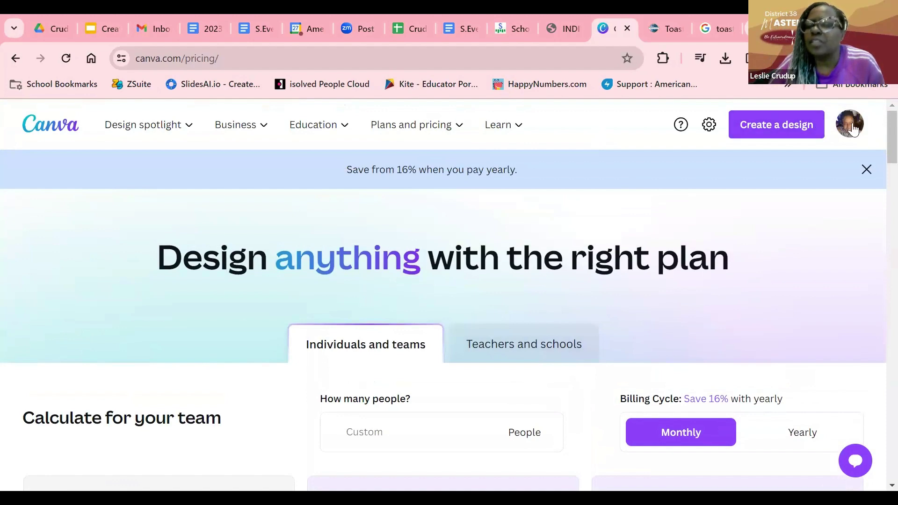
# Browse the full list of design types offered for creating a new design, from Custom size to Letter (Responsive).
pyautogui.click(784, 134)
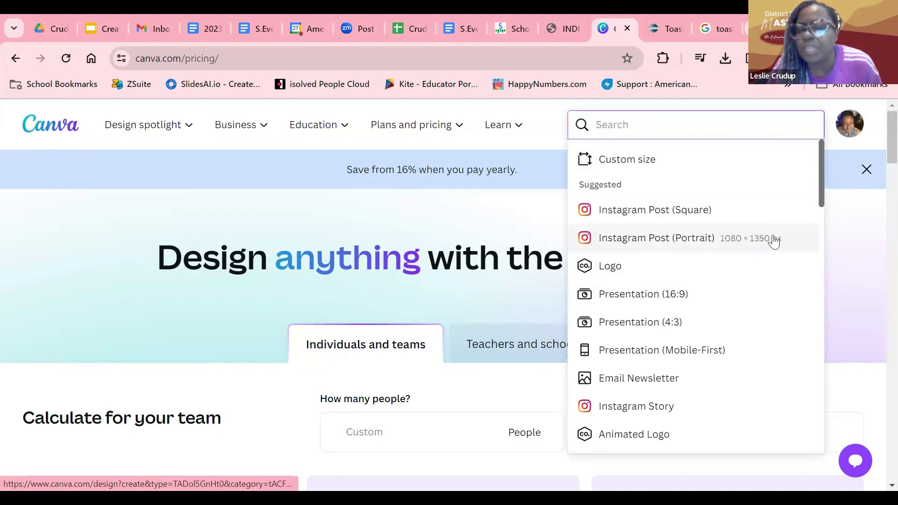
pyautogui.moveTo(818, 183); pyautogui.dragTo(838, 276)
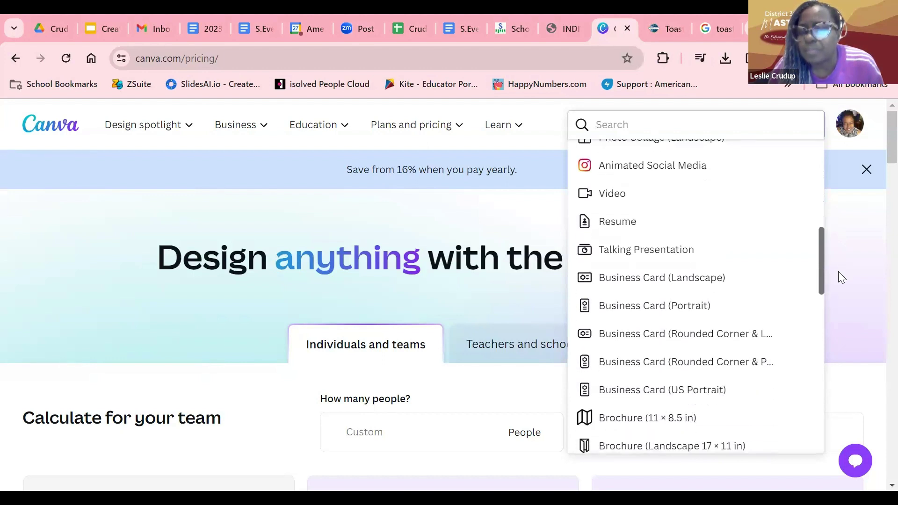
pyautogui.moveTo(838, 273); pyautogui.dragTo(839, 277)
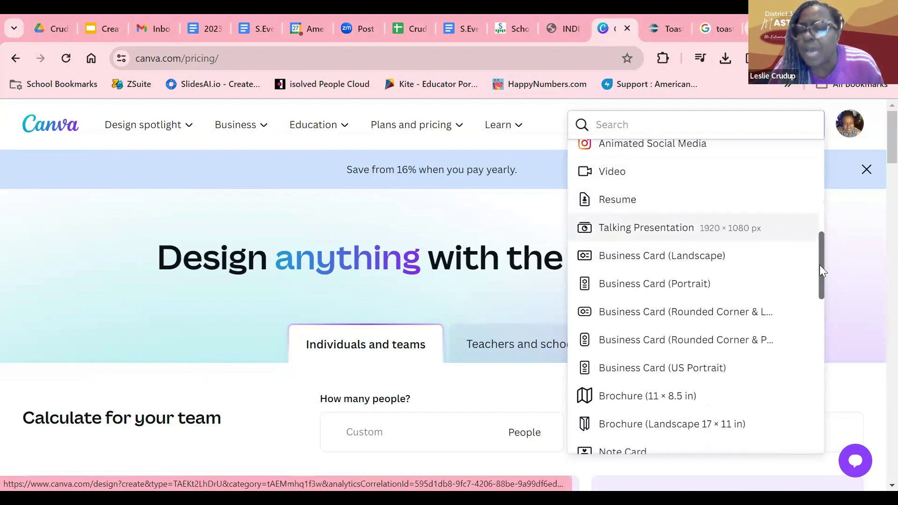
pyautogui.scroll(-3, 821, 271)
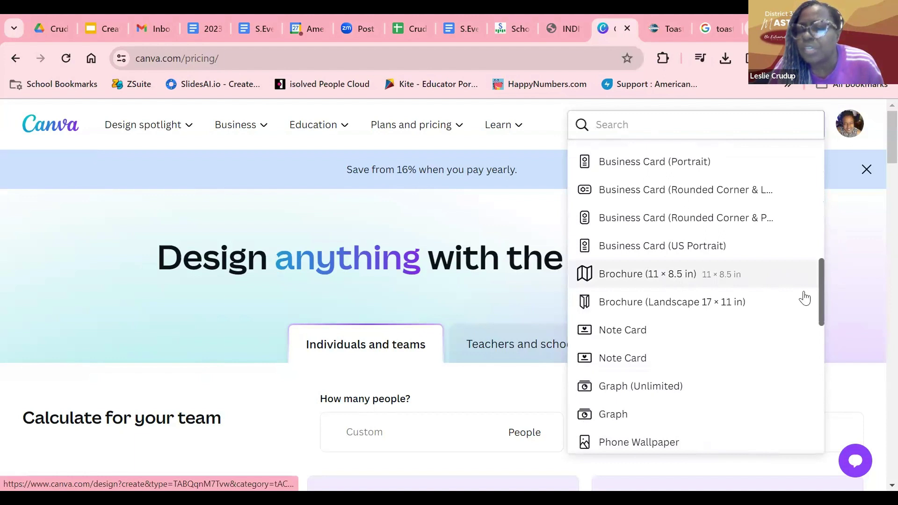
pyautogui.moveTo(819, 284); pyautogui.dragTo(835, 371)
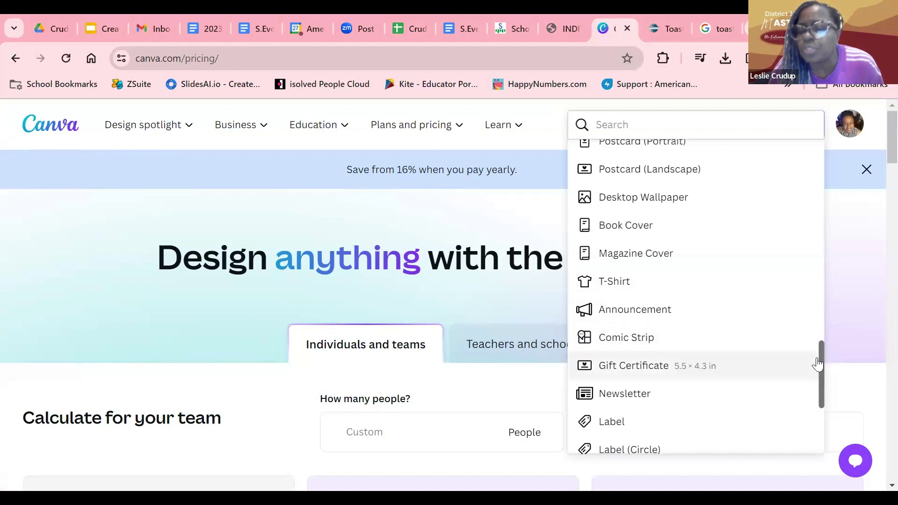
pyautogui.moveTo(821, 364); pyautogui.dragTo(832, 415)
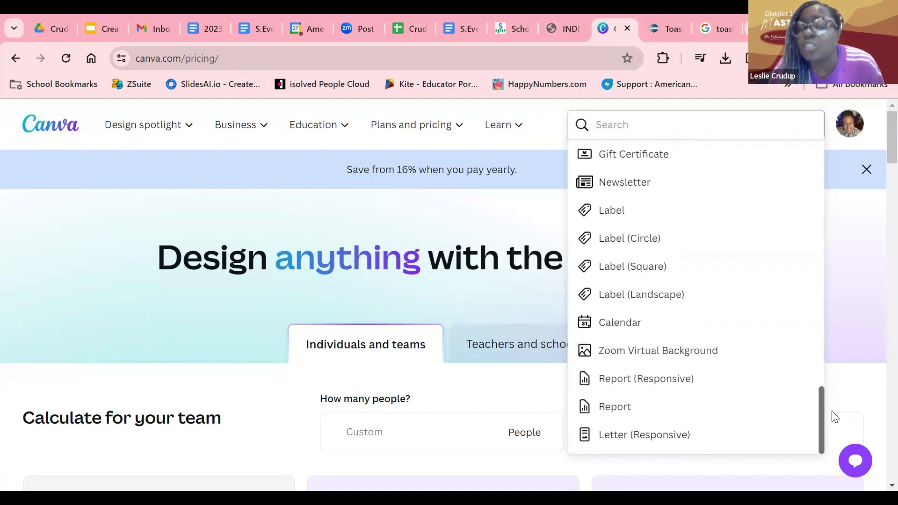
pyautogui.moveTo(835, 416); pyautogui.dragTo(783, 150)
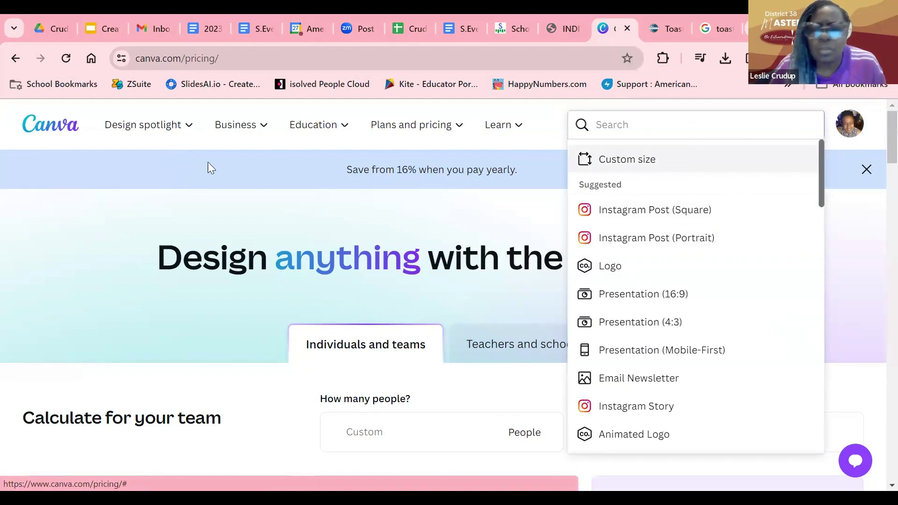
# Close the design type list and look through the Design spotlight, Business, Education, Plans and pricing, and Learn offerings.
pyautogui.moveTo(147, 125)
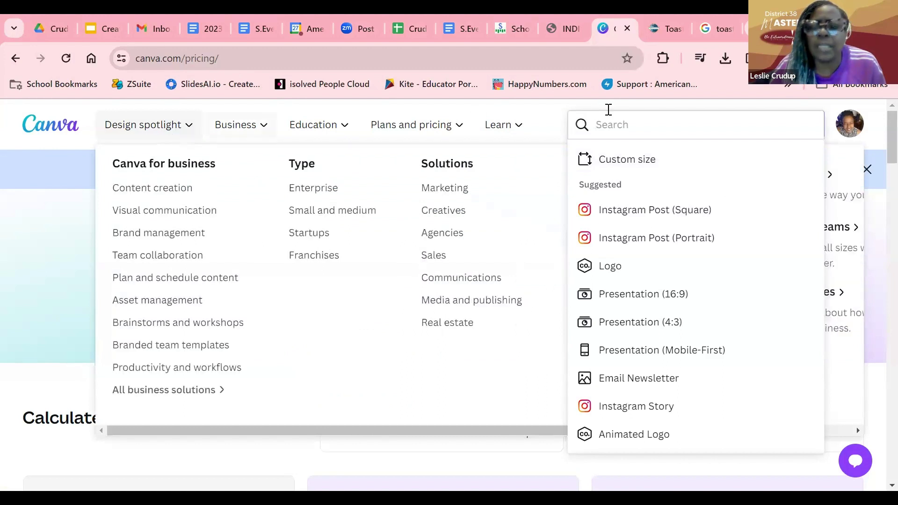
pyautogui.click(832, 139)
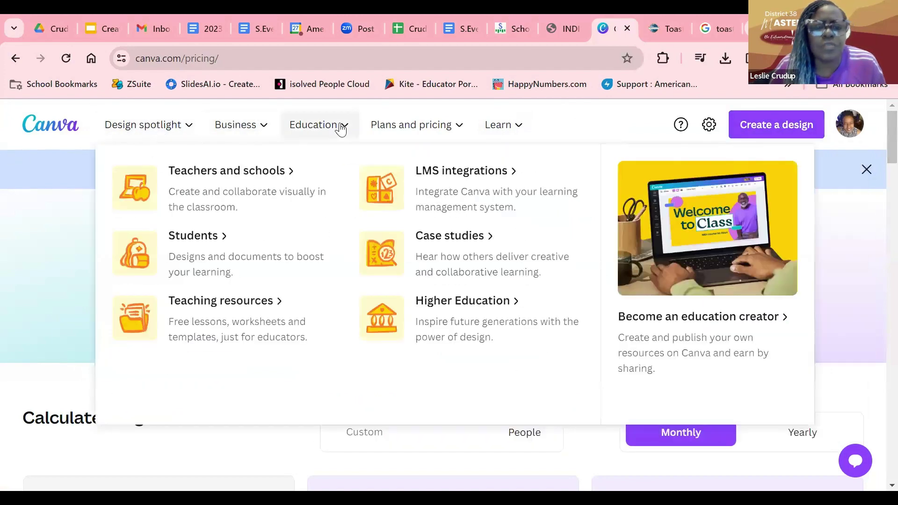
pyautogui.moveTo(421, 130)
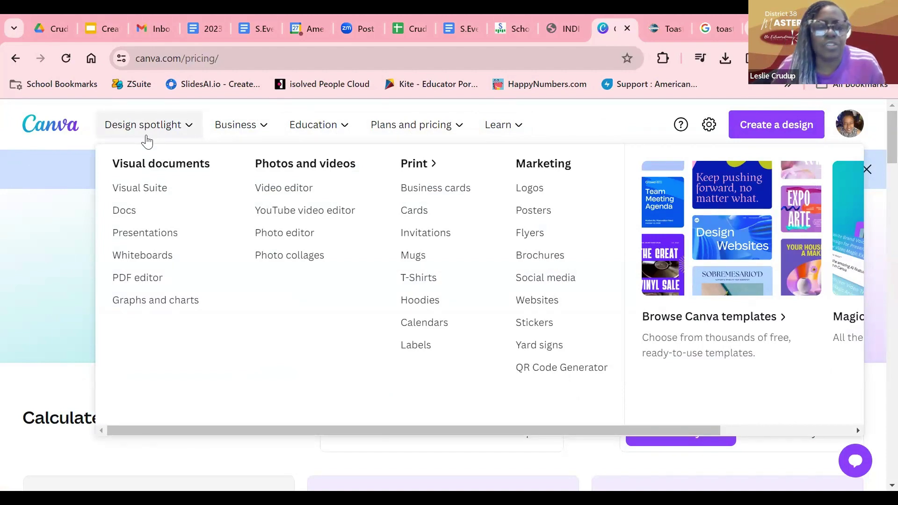
pyautogui.moveTo(263, 129)
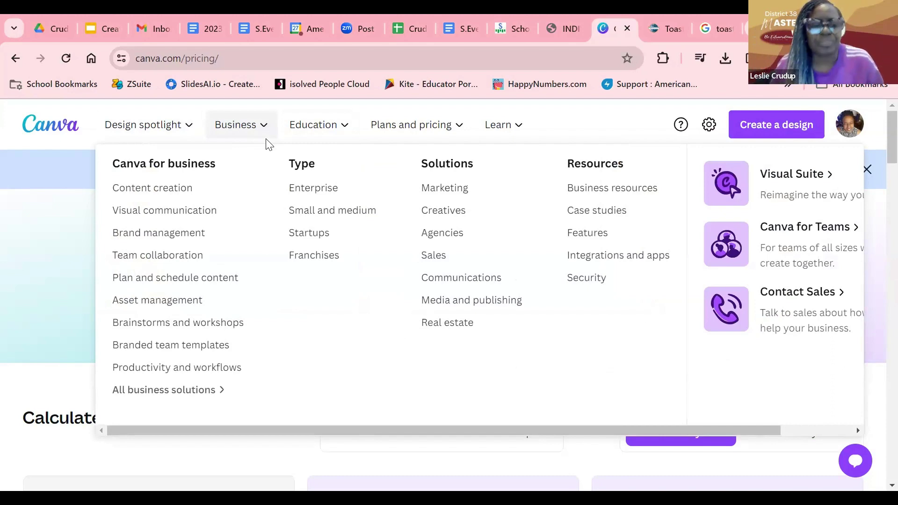
pyautogui.click(311, 136)
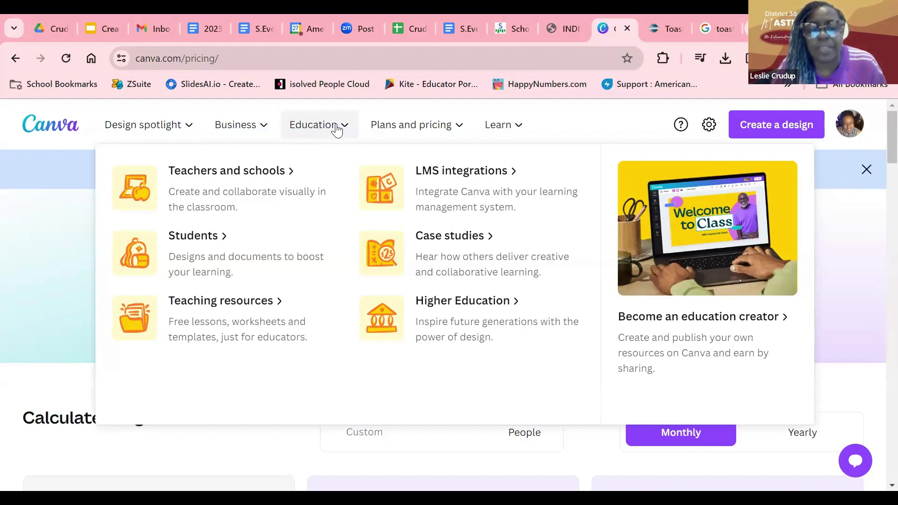
pyautogui.moveTo(411, 125)
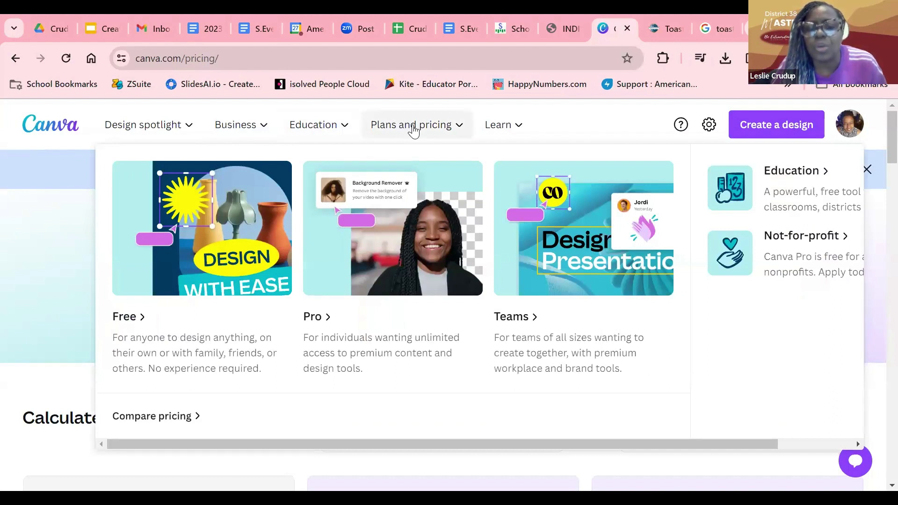
pyautogui.moveTo(504, 127)
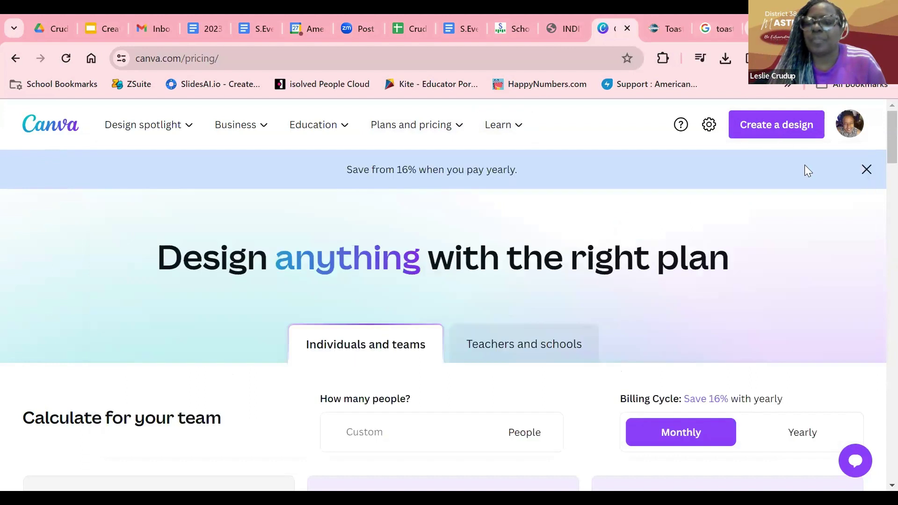
# Create a new blank design of the type Instagram Post (Square).
pyautogui.click(765, 133)
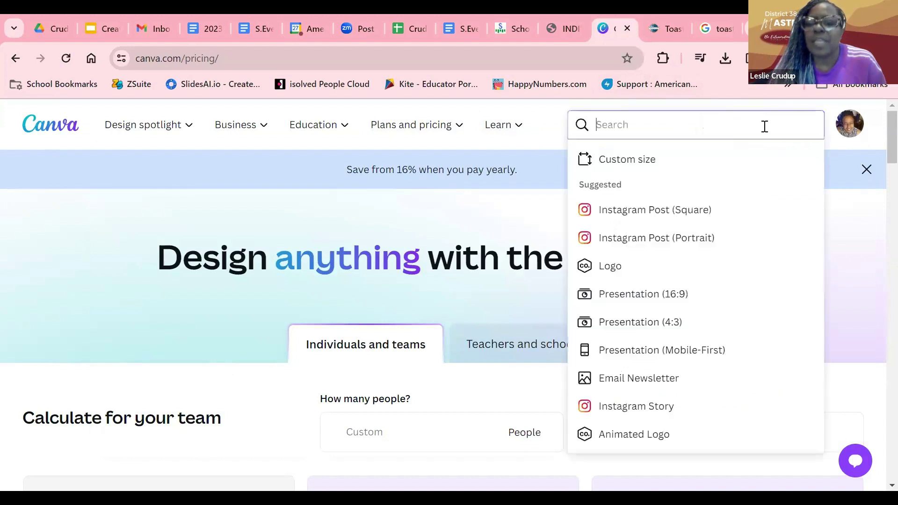
pyautogui.click(639, 214)
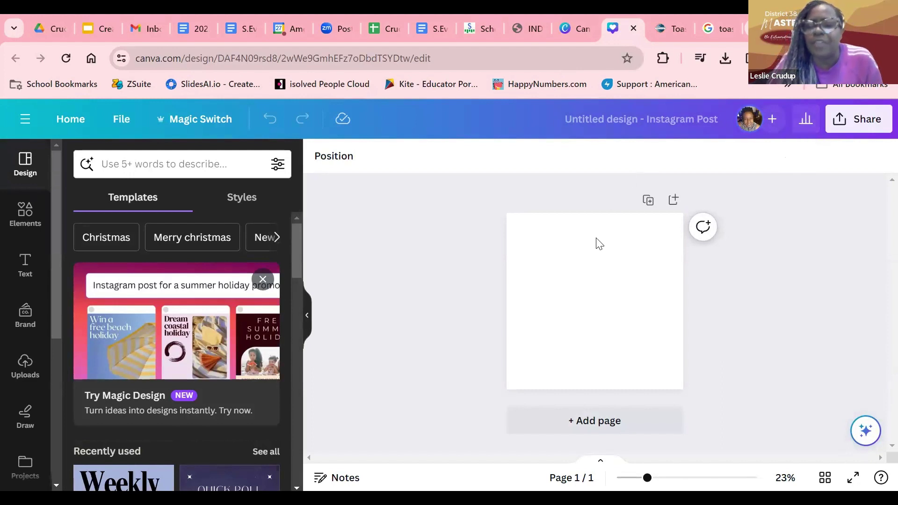
pyautogui.click(555, 261)
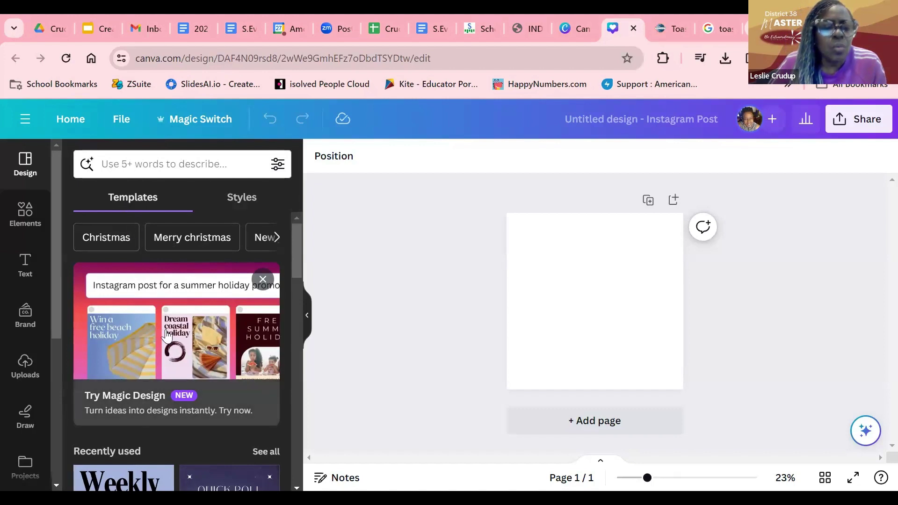
# Browse the suggested Instagram post templates and check what the PRO badge means on the grocery saving tips template.
pyautogui.scroll(-1, 253, 311)
pyautogui.scroll(-3, 250, 306)
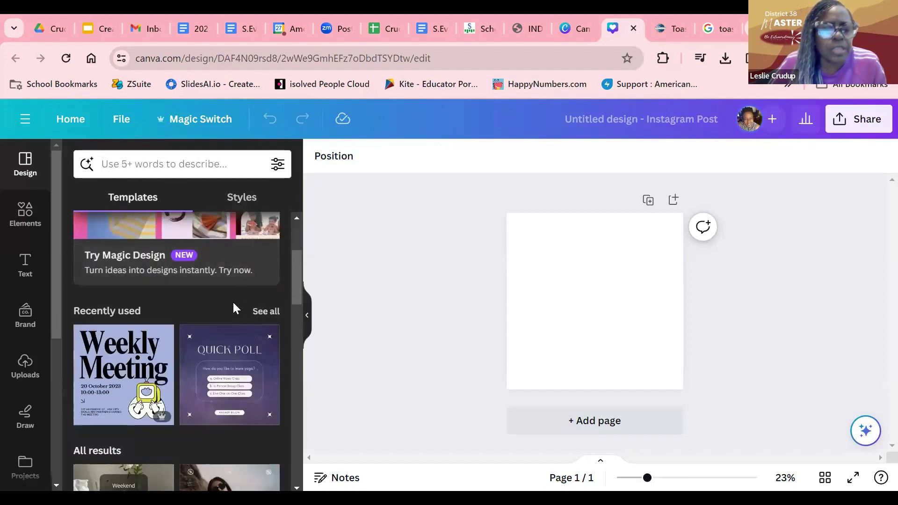
pyautogui.scroll(-2, 217, 316)
pyautogui.scroll(-2, 216, 320)
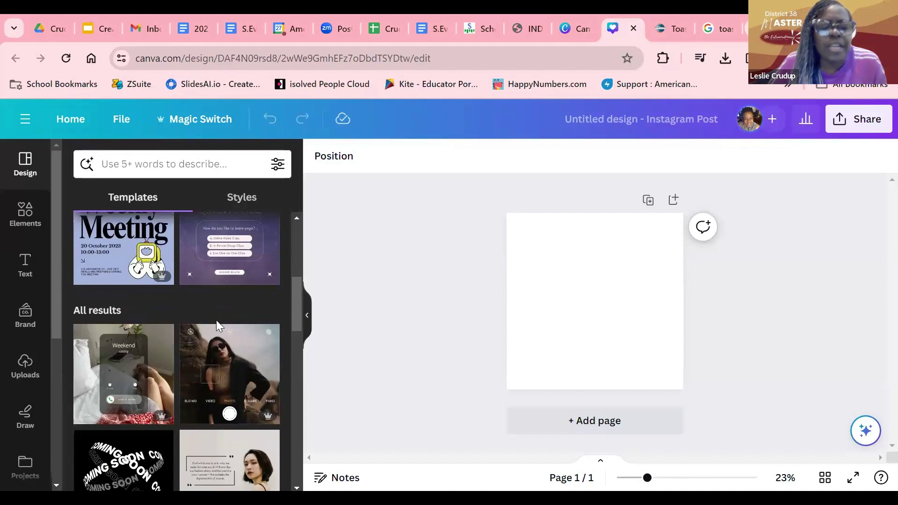
pyautogui.scroll(-2, 217, 320)
pyautogui.scroll(-2, 216, 325)
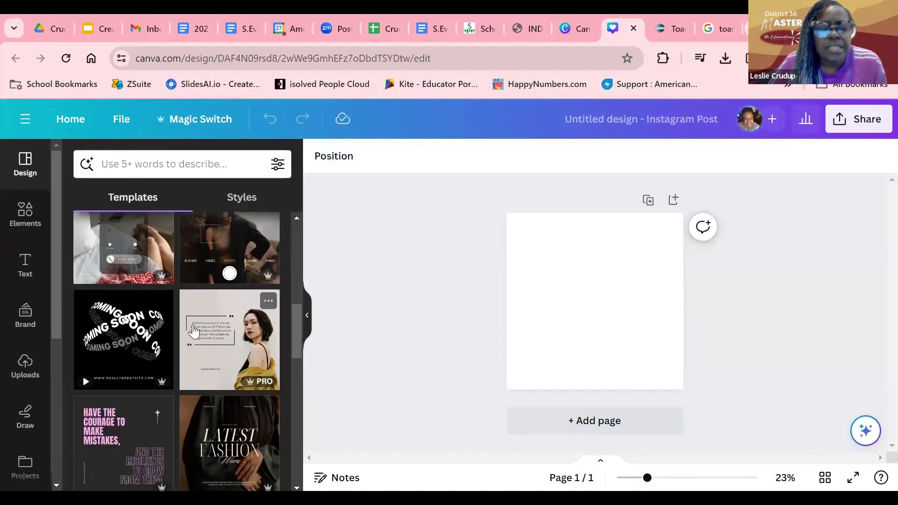
pyautogui.scroll(-2, 193, 331)
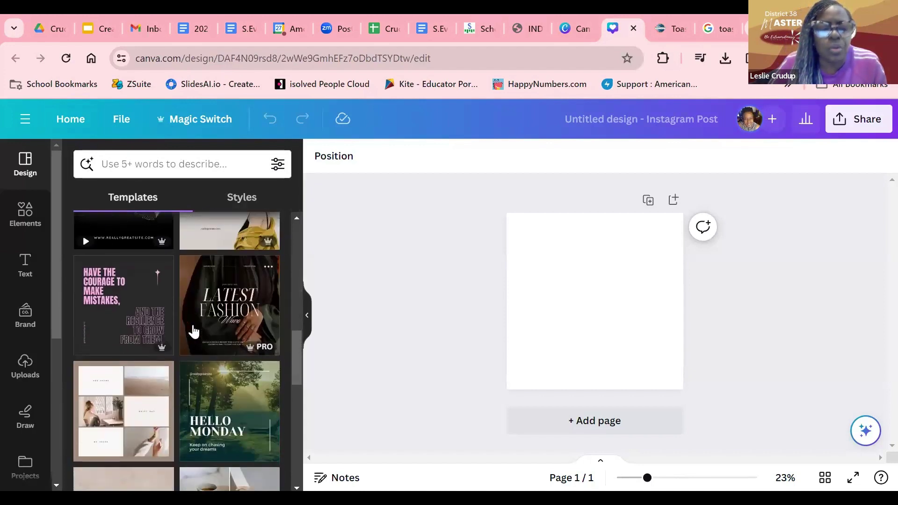
pyautogui.scroll(-4, 193, 331)
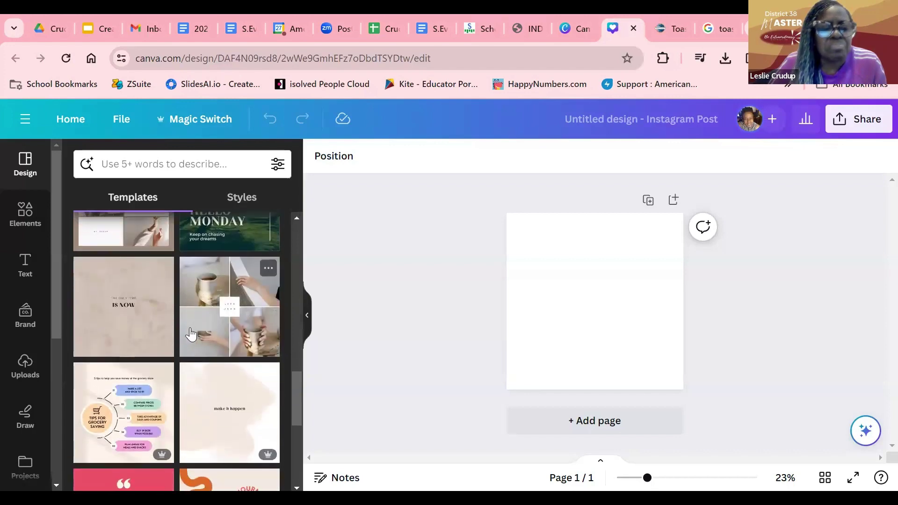
pyautogui.scroll(-2, 190, 332)
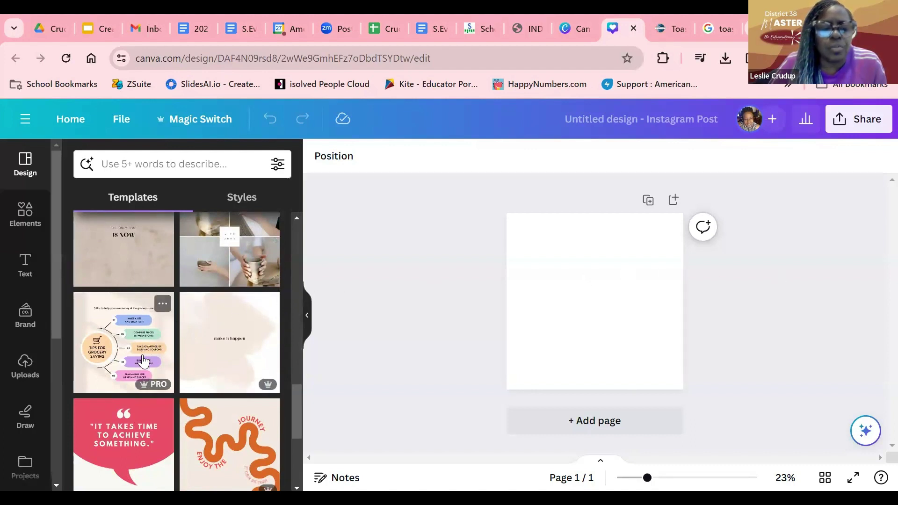
pyautogui.moveTo(140, 391)
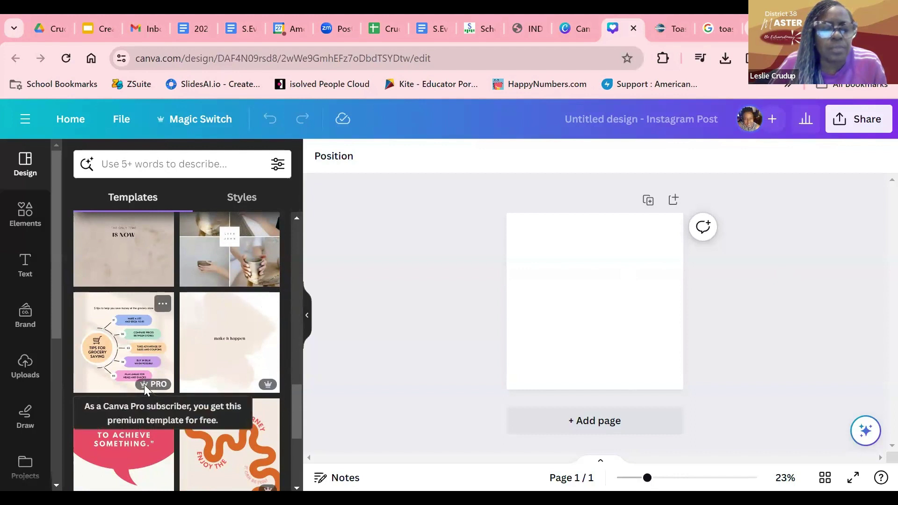
# Apply the marble quote template reading "The only time is now" to the blank page and select its background.
pyautogui.scroll(2, 136, 300)
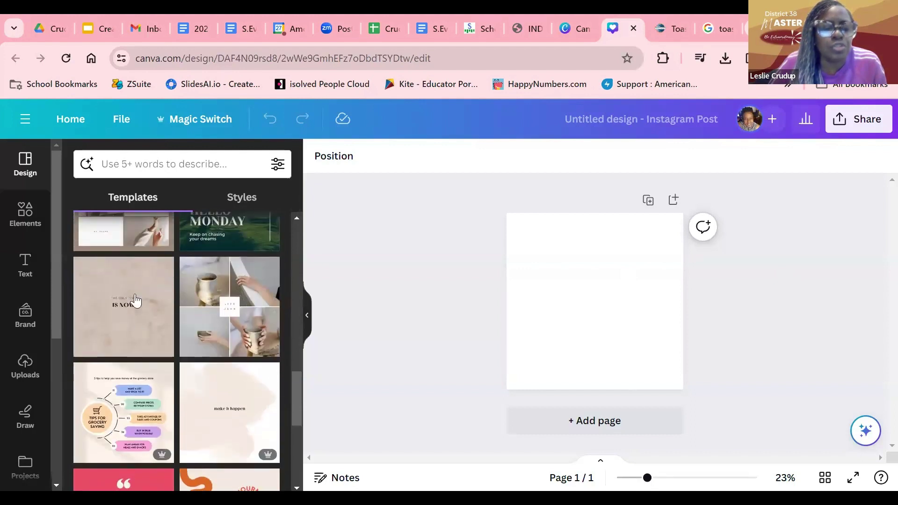
pyautogui.click(128, 332)
pyautogui.click(645, 311)
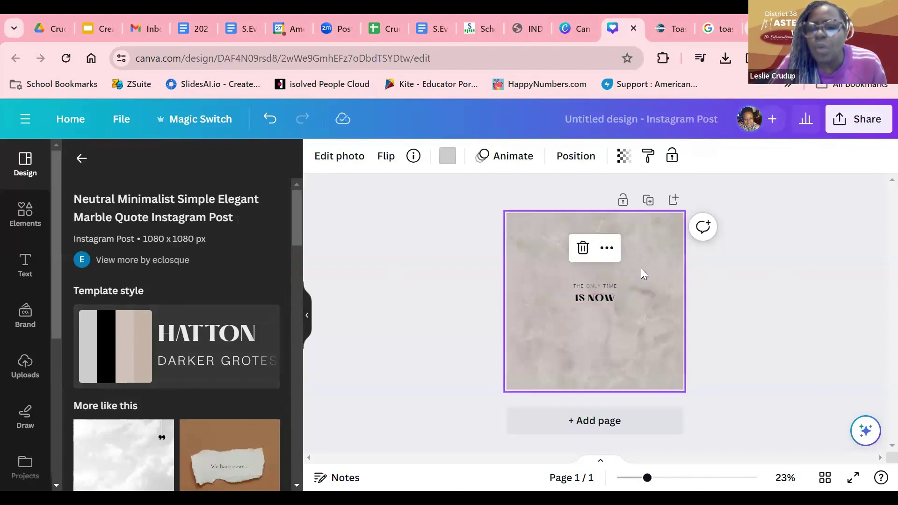
# Delete the "THE ONLY TIME" text line from the post and try to pull the marble background off the page.
pyautogui.moveTo(657, 287); pyautogui.dragTo(260, 365)
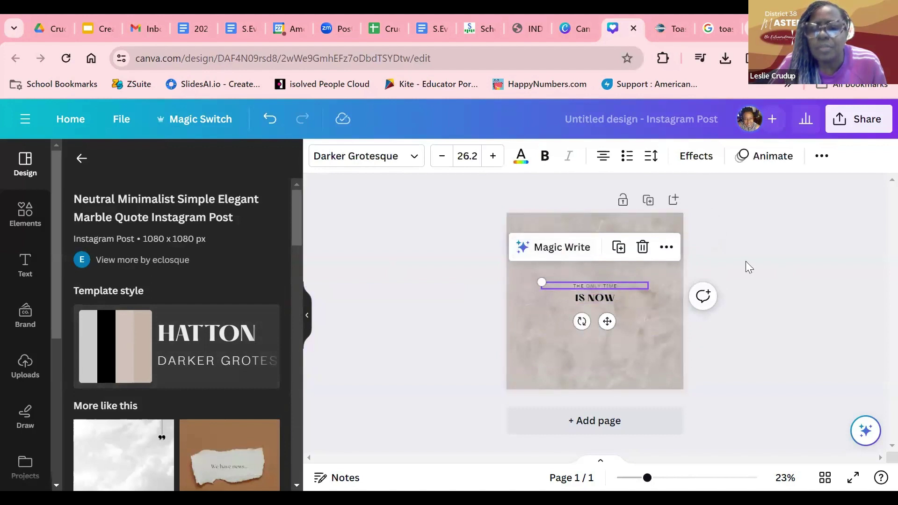
pyautogui.click(642, 248)
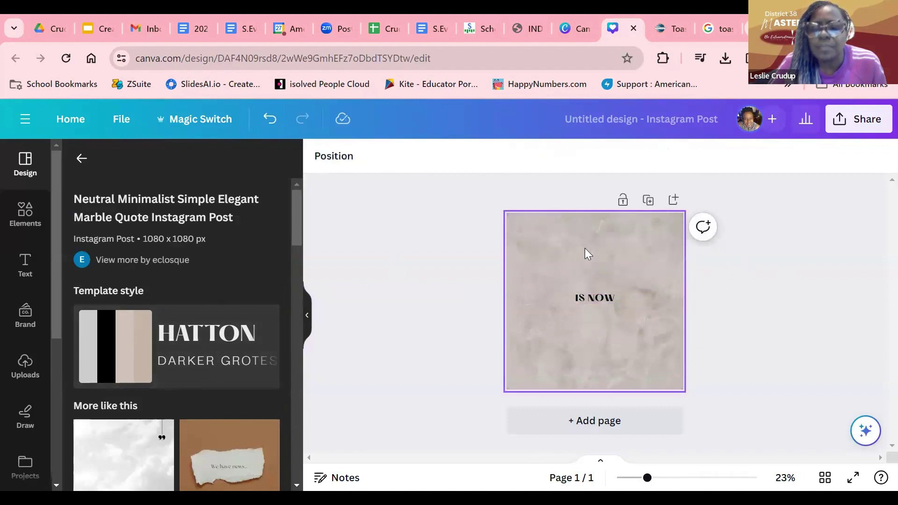
pyautogui.moveTo(585, 250); pyautogui.dragTo(280, 295)
pyautogui.moveTo(606, 227); pyautogui.dragTo(156, 298)
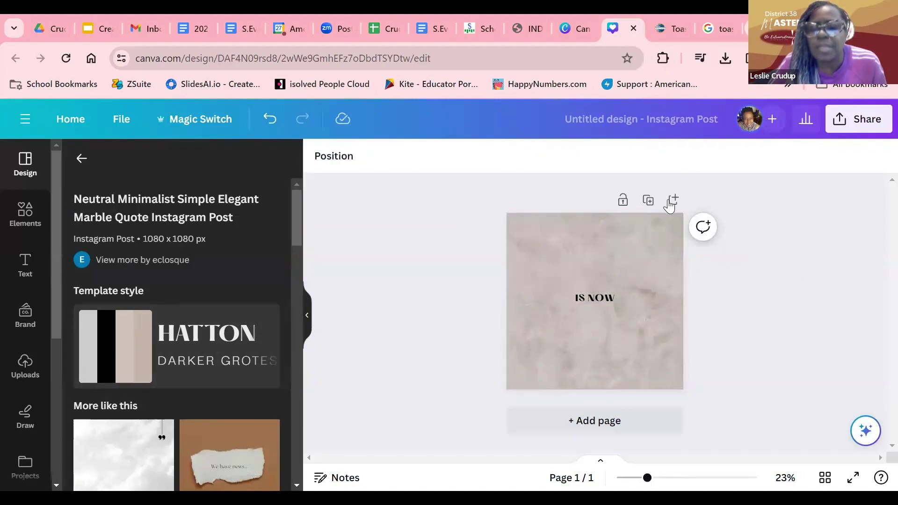
pyautogui.moveTo(661, 253); pyautogui.dragTo(632, 280)
# Return to the template list, reapply the "The only time is now" marble template and select its background image.
pyautogui.click(81, 160)
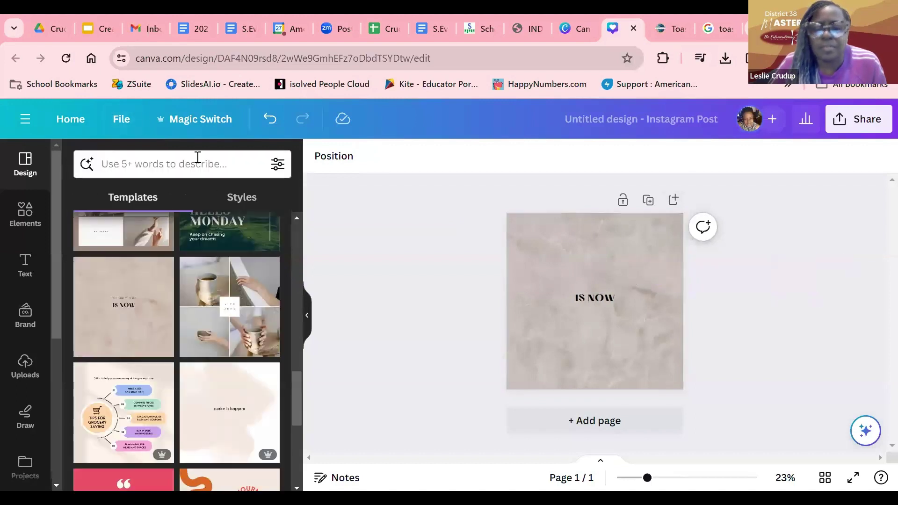
pyautogui.click(118, 330)
pyautogui.click(644, 217)
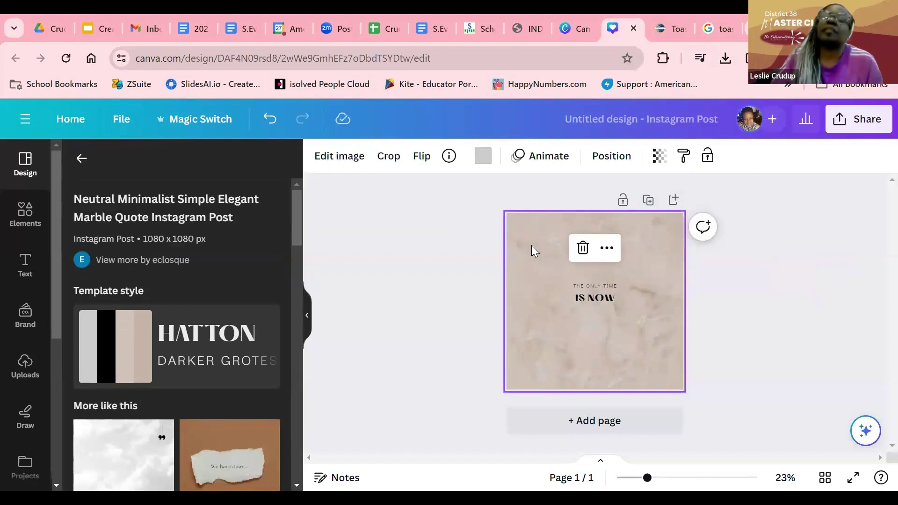
# Delete the marble background image and remove both text lines from the page.
pyautogui.rightClick(602, 256)
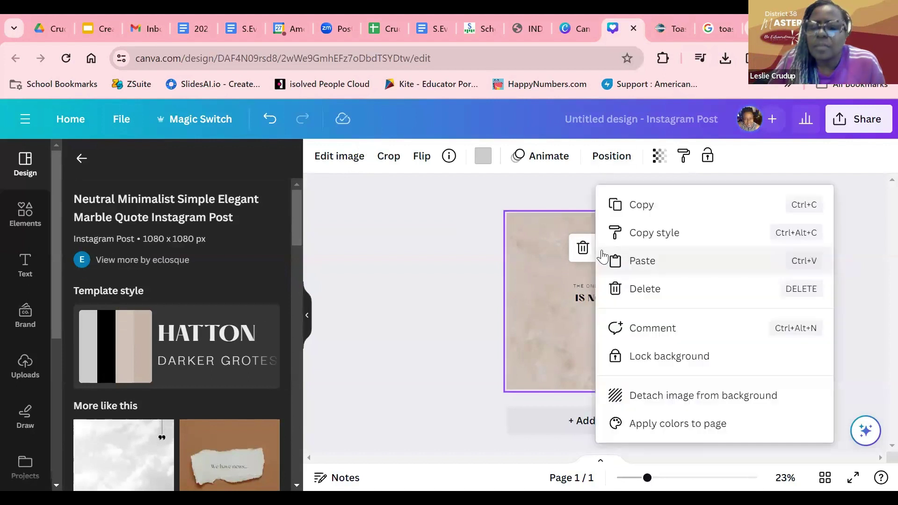
pyautogui.click(633, 288)
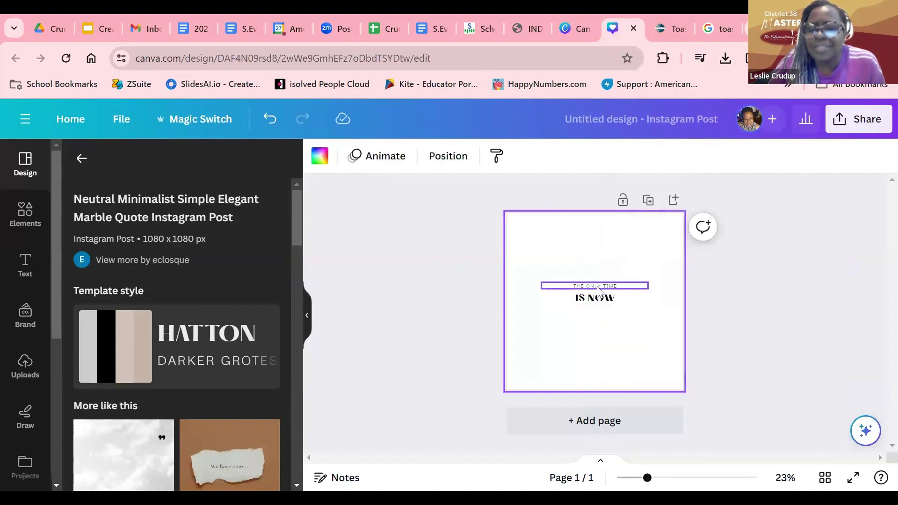
pyautogui.moveTo(597, 289); pyautogui.dragTo(415, 316)
pyautogui.moveTo(594, 308); pyautogui.dragTo(367, 315)
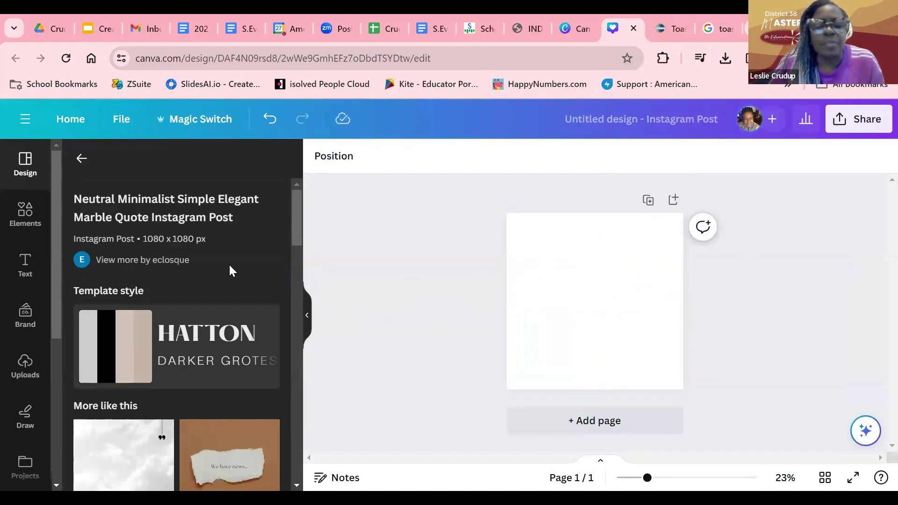
# Look through the similar templates offered for the marble quote design and return to the full template list.
pyautogui.scroll(-7, 241, 256)
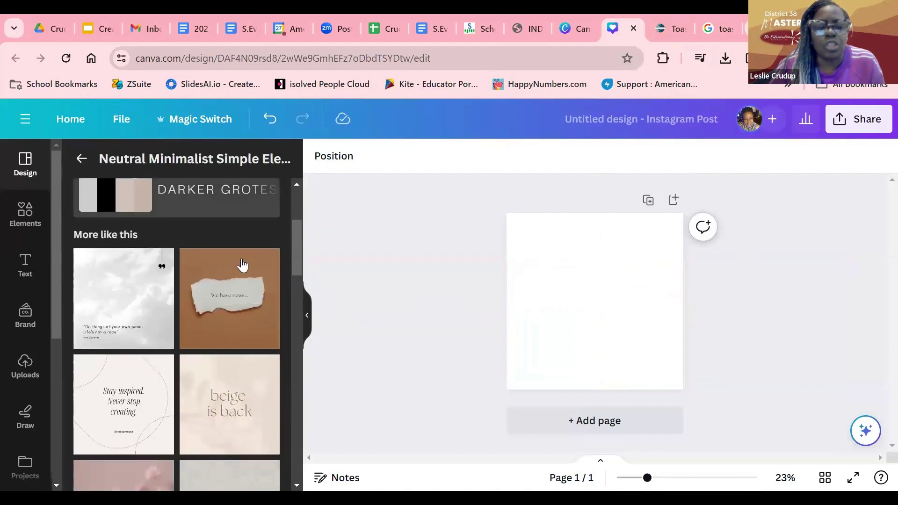
pyautogui.scroll(-7, 241, 278)
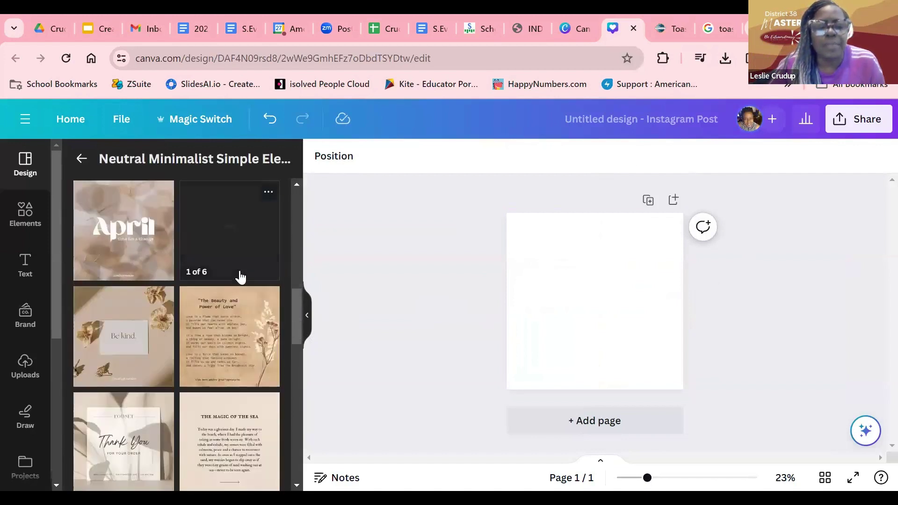
pyautogui.scroll(-1, 238, 281)
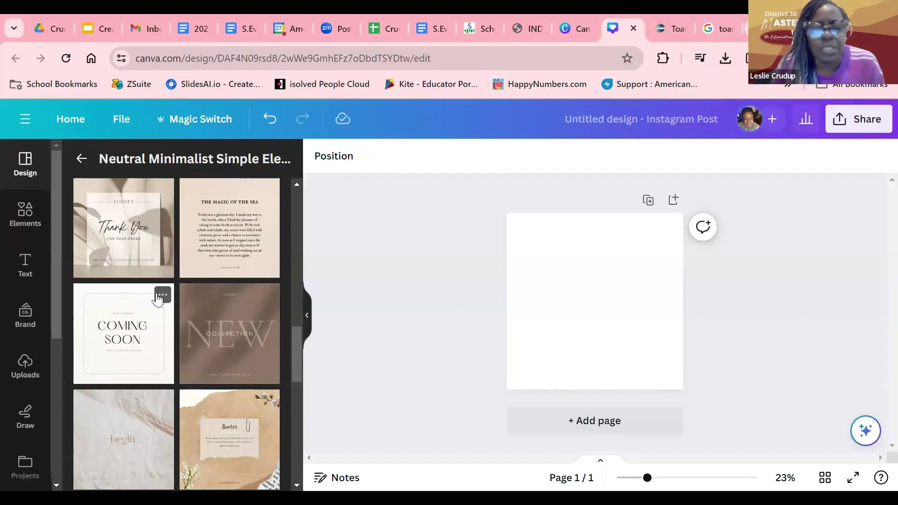
pyautogui.scroll(-15, 157, 339)
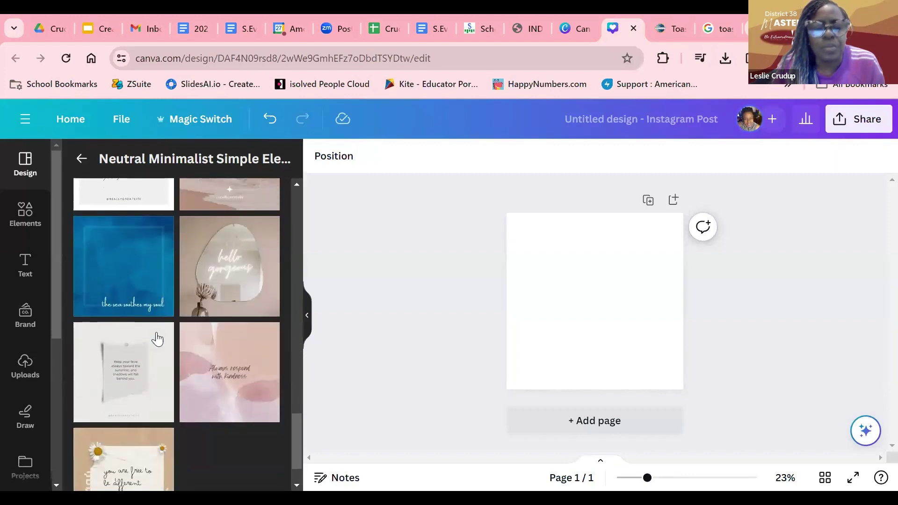
pyautogui.scroll(10, 161, 343)
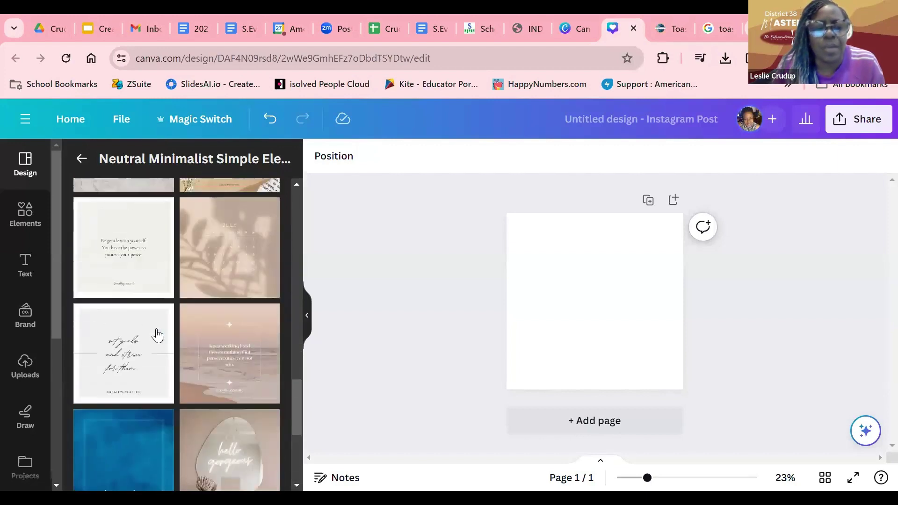
pyautogui.scroll(5, 148, 324)
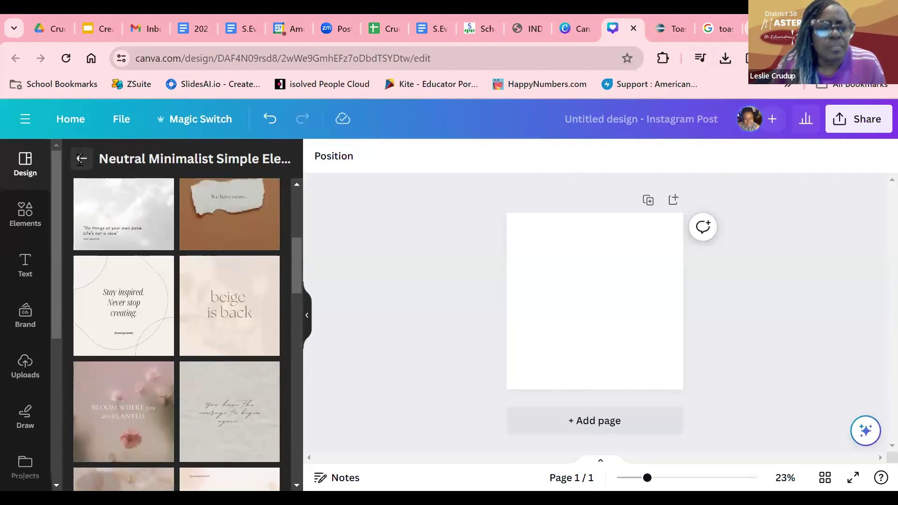
pyautogui.click(81, 159)
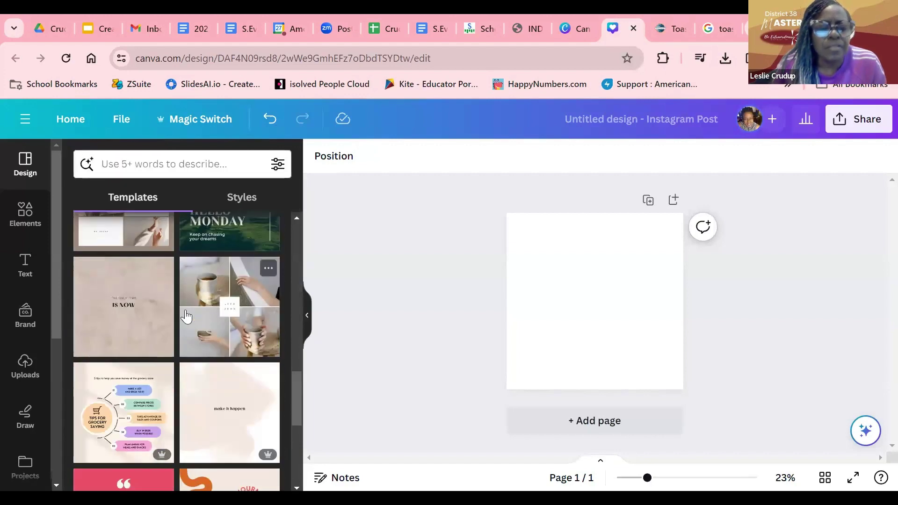
# Apply the Minimal Paper Coming Soon template and replace its "COMING SOON" heading with "NOT TODAY".
pyautogui.scroll(-8, 173, 329)
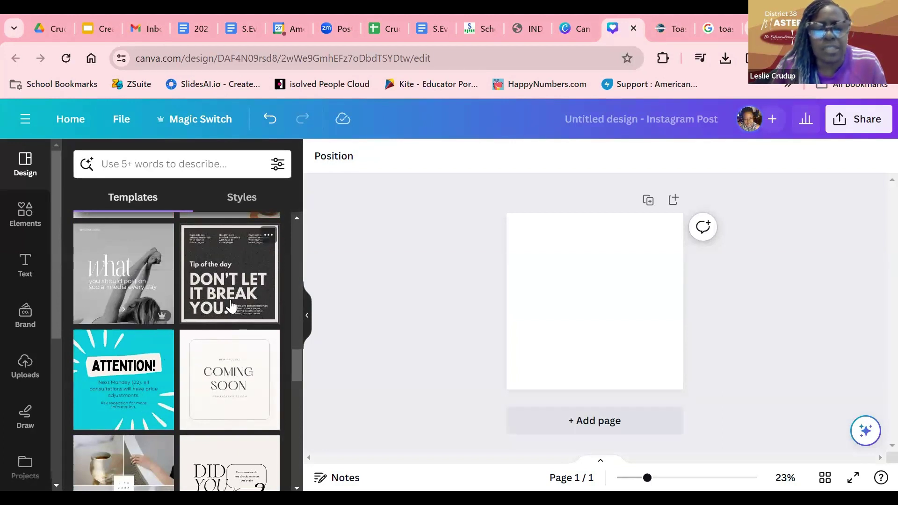
pyautogui.click(209, 392)
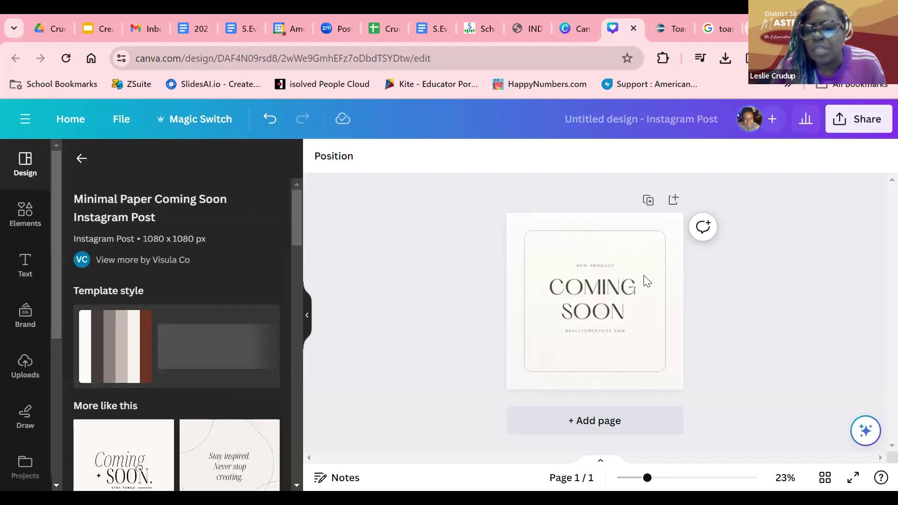
pyautogui.click(569, 296)
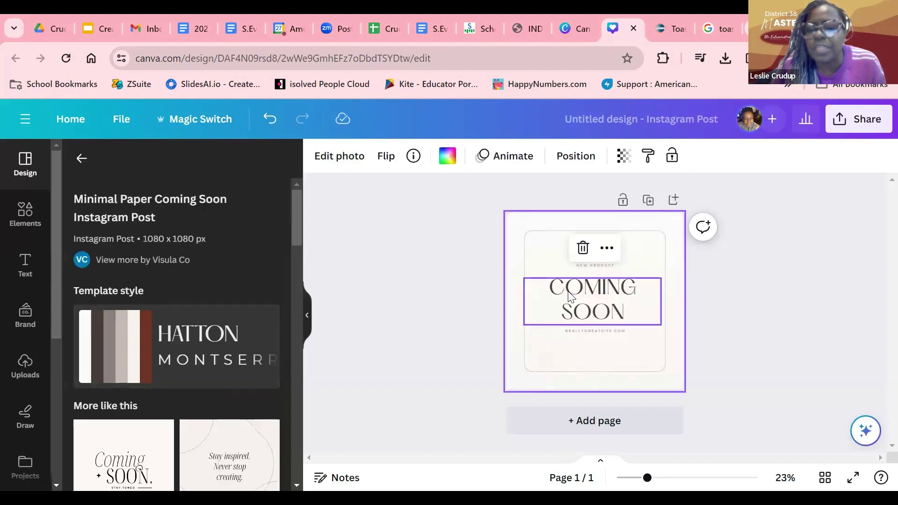
pyautogui.doubleClick(570, 296)
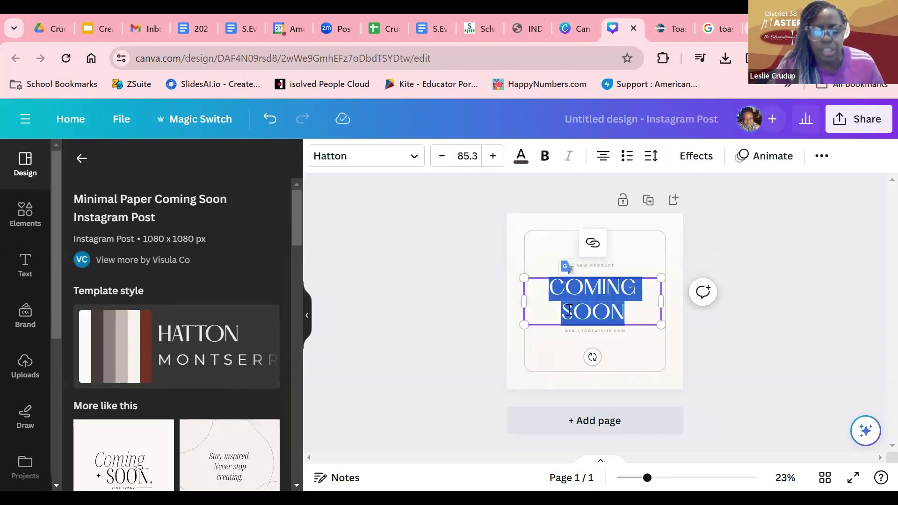
pyautogui.write('NOT')
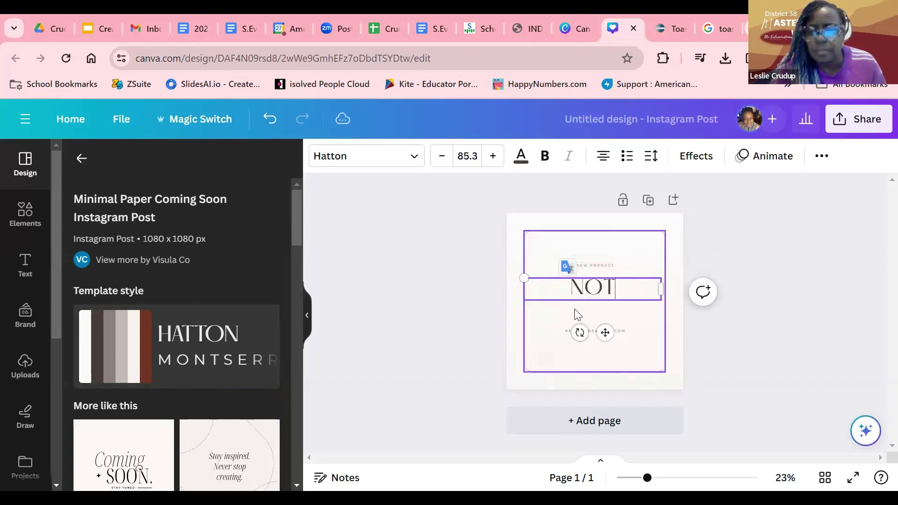
pyautogui.write(' TODAY')
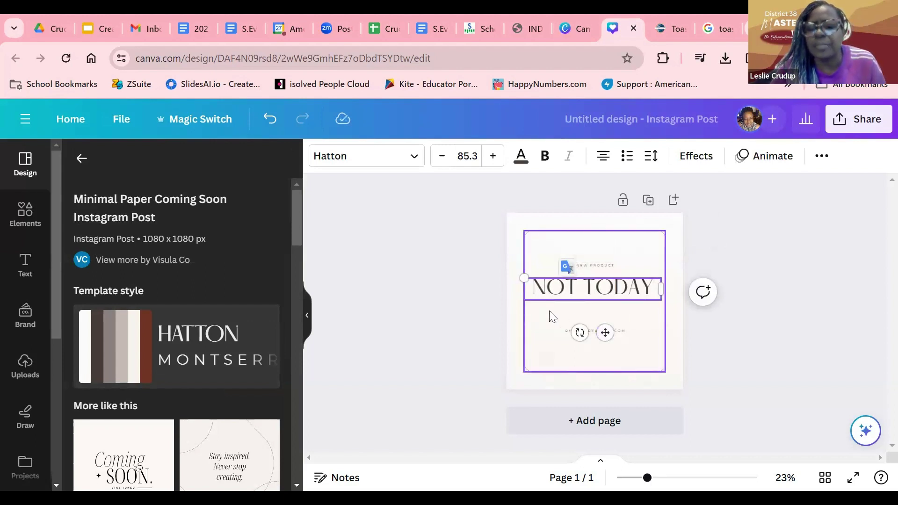
pyautogui.click(464, 308)
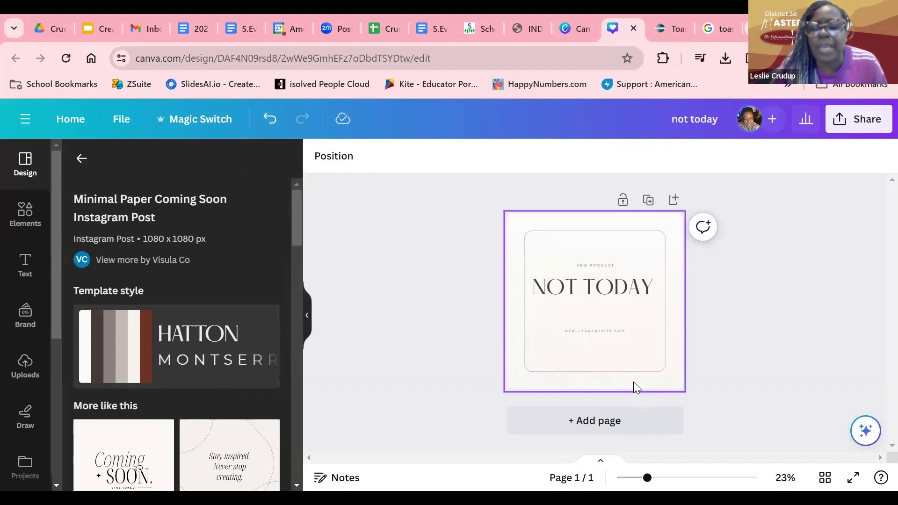
# Undo the heading edits and the Coming Soon template, and go back to the template list.
pyautogui.click(267, 125)
pyautogui.click(267, 125)
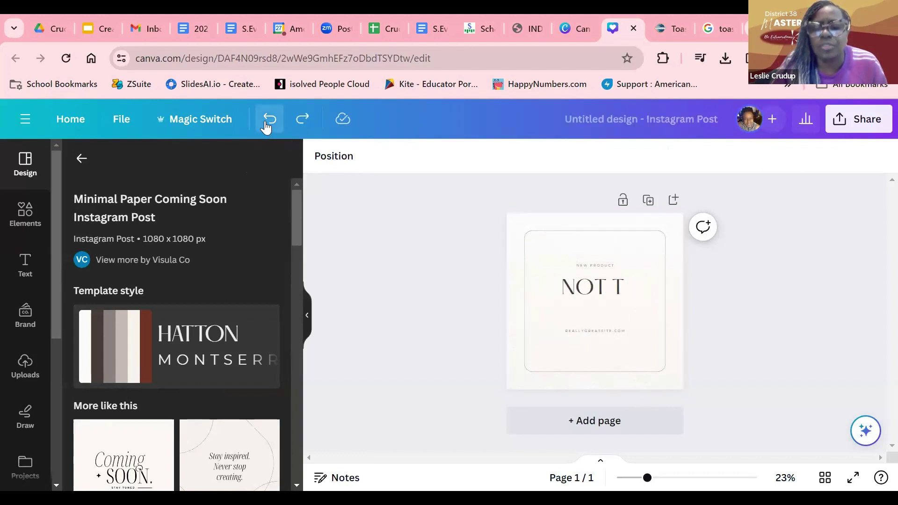
pyautogui.click(266, 121)
pyautogui.click(267, 122)
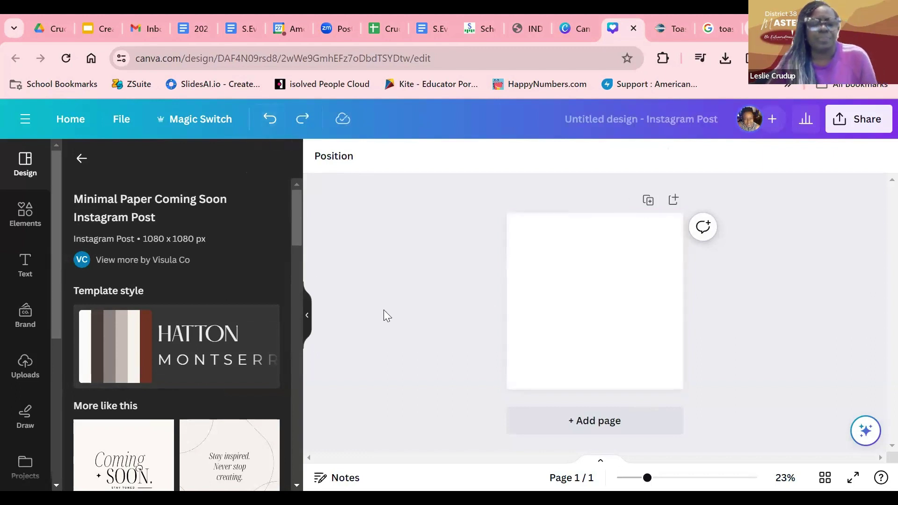
pyautogui.click(269, 124)
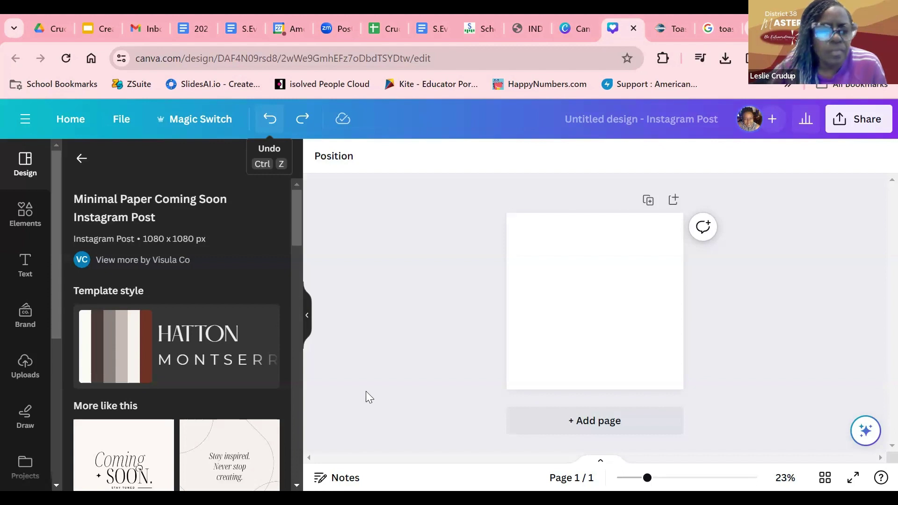
pyautogui.click(81, 158)
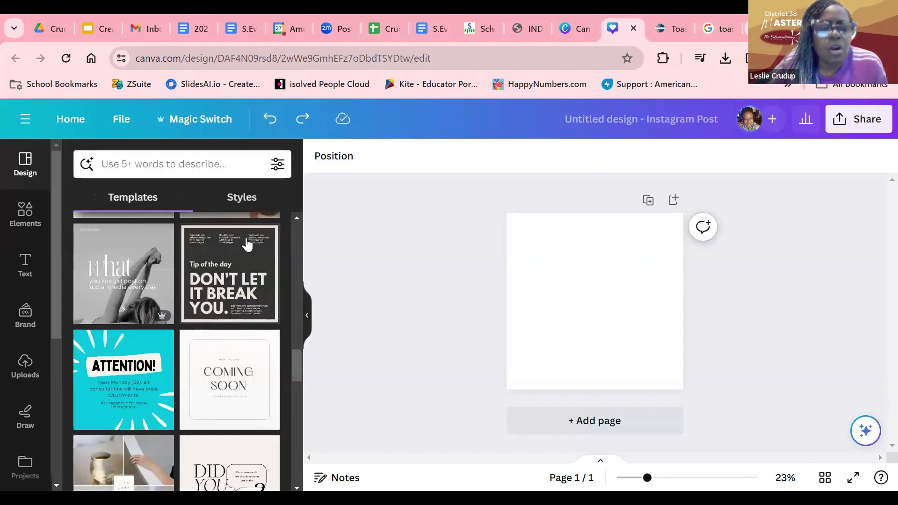
# Look through the Instagram post templates further down the list and return to the start of the list.
pyautogui.scroll(-1, 203, 290)
pyautogui.scroll(-3, 203, 290)
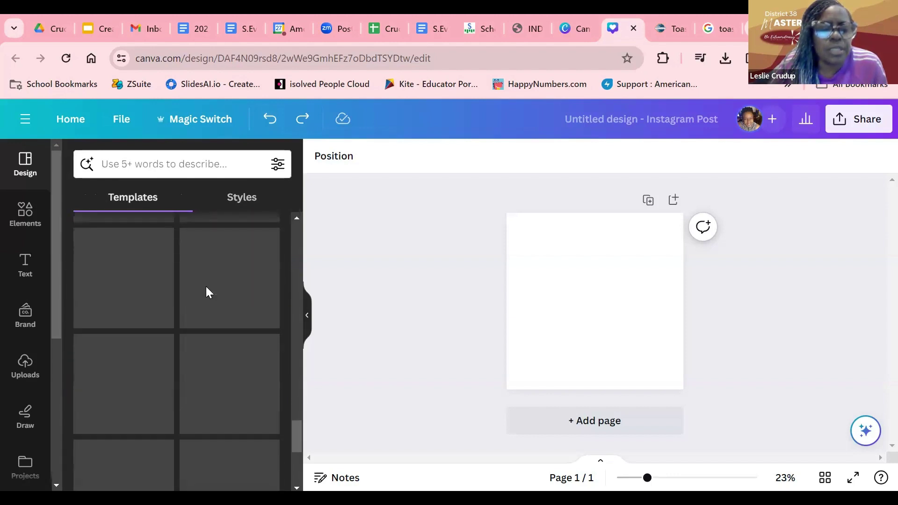
pyautogui.scroll(-10, 202, 293)
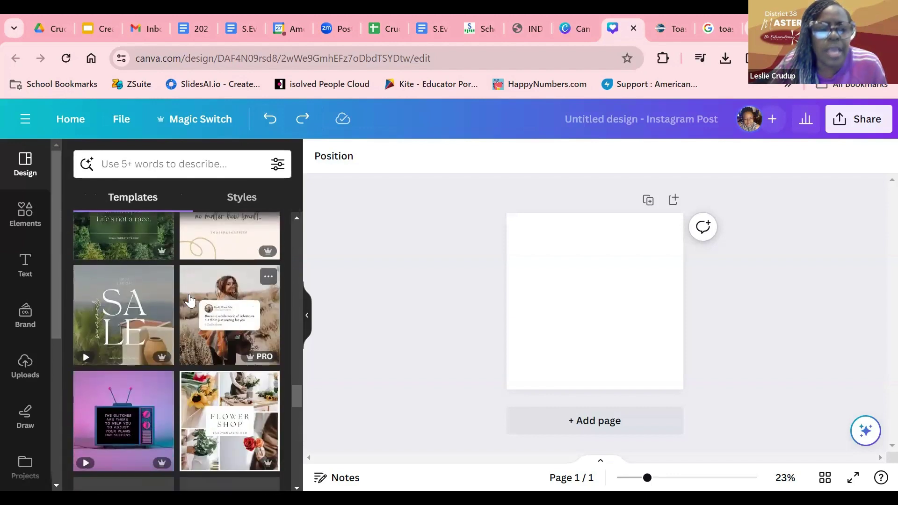
pyautogui.scroll(-1, 188, 295)
pyautogui.scroll(-4, 188, 299)
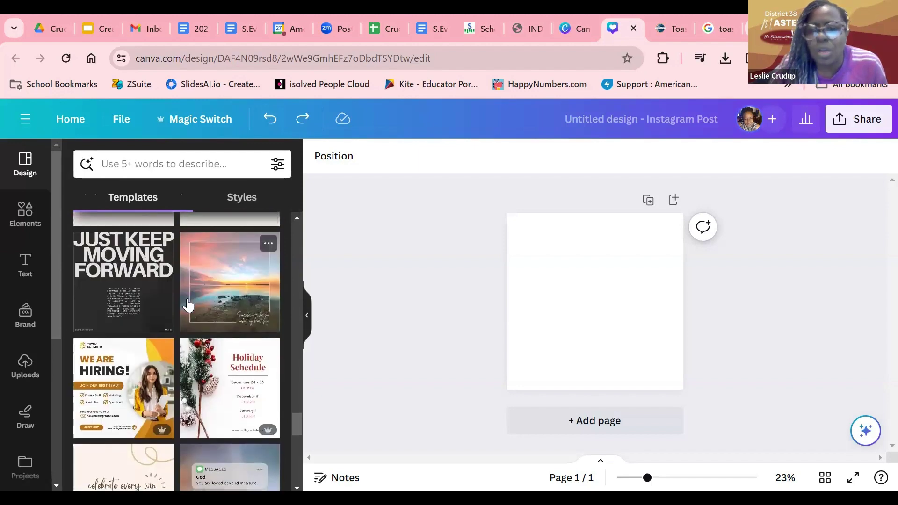
pyautogui.scroll(-4, 188, 305)
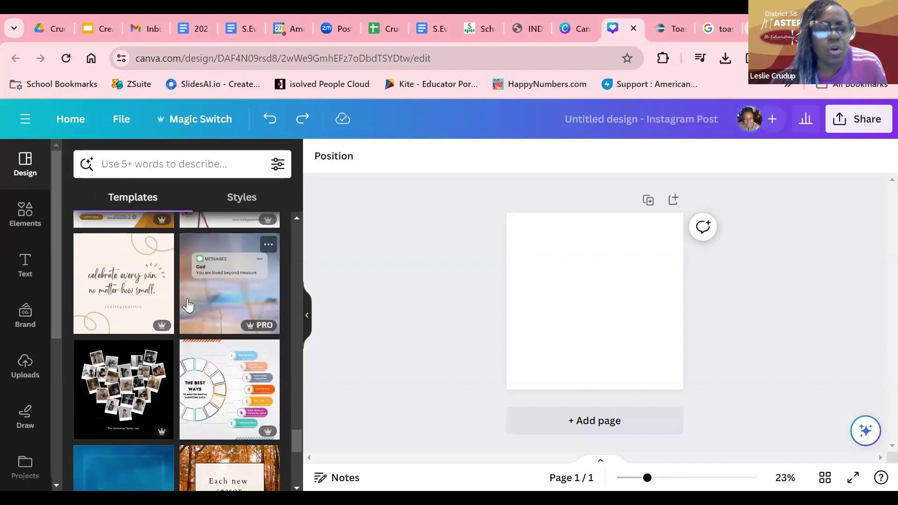
pyautogui.scroll(20, 188, 305)
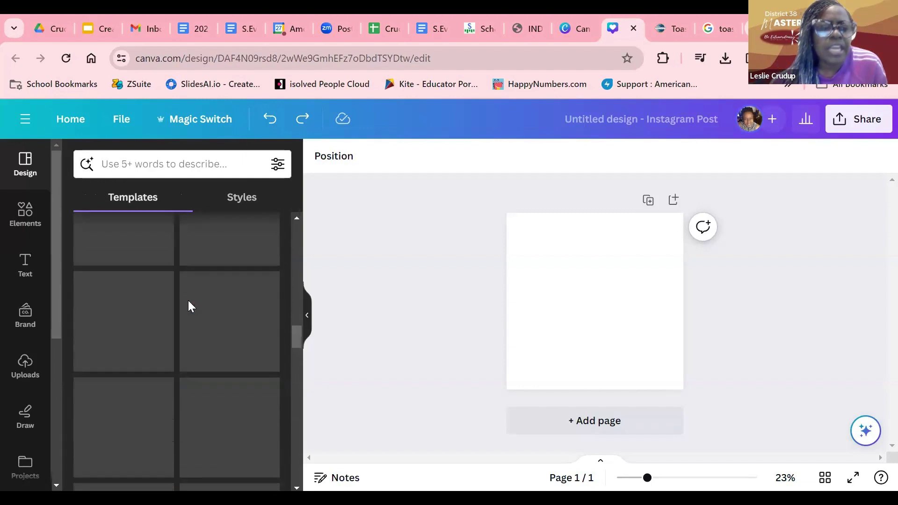
pyautogui.scroll(10, 188, 300)
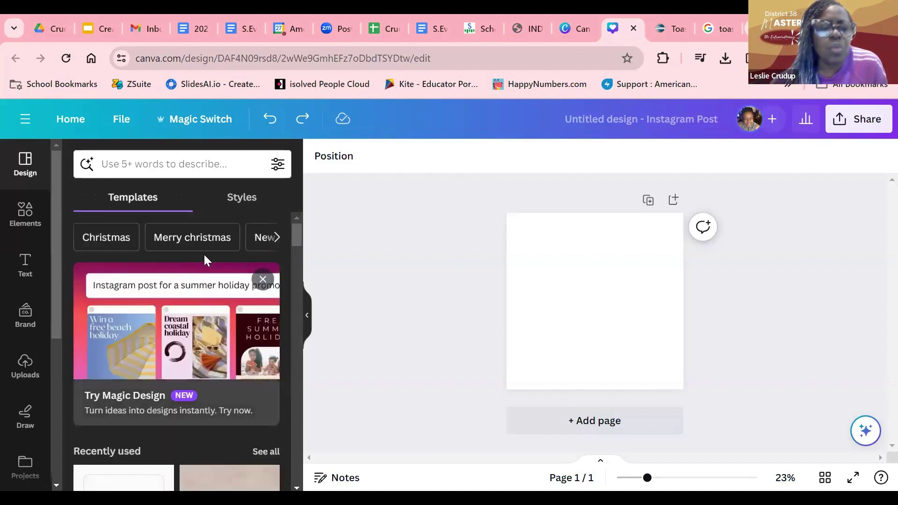
# Filter the templates by the suggested Christmas topic and narrow them to Christmas border.
pyautogui.click(95, 239)
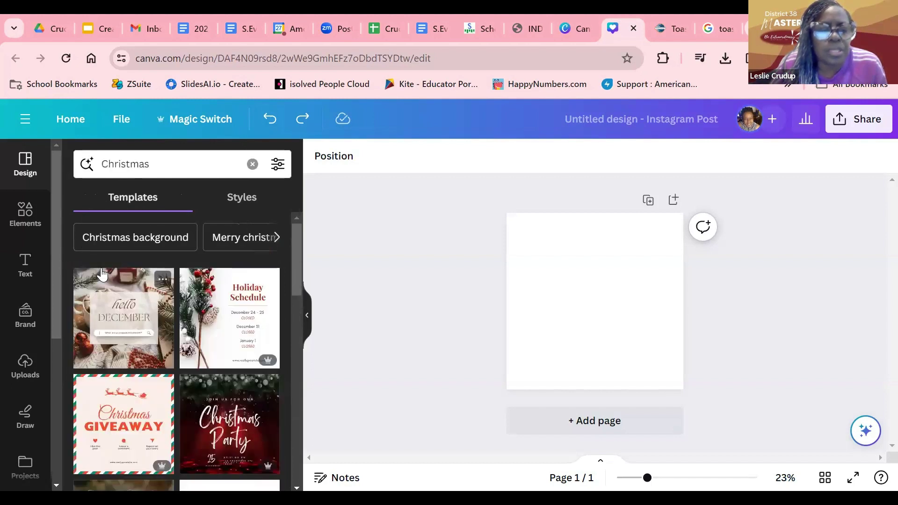
pyautogui.click(276, 238)
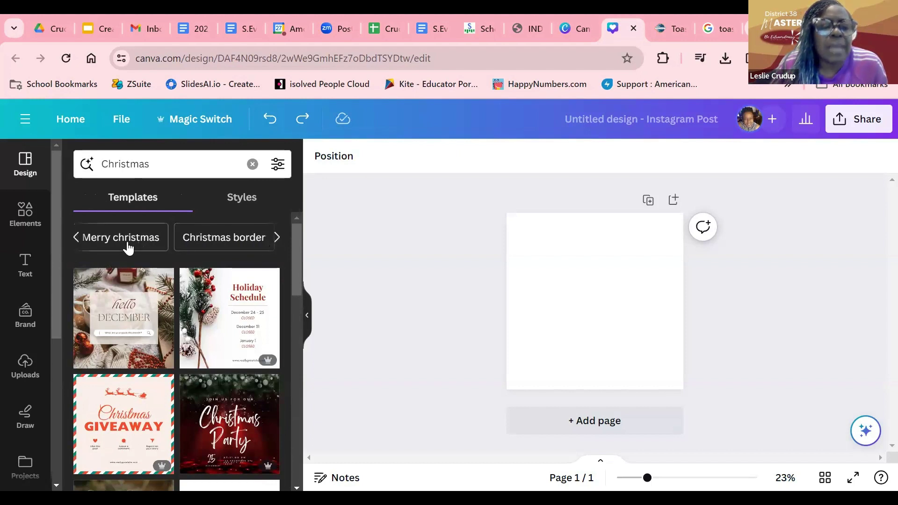
pyautogui.click(230, 246)
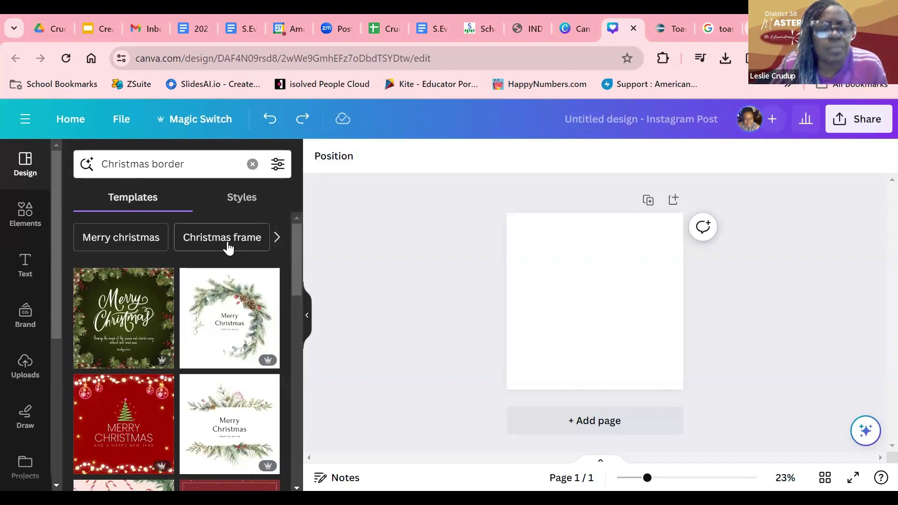
# Replace the Christmas border search with "blue and green templates" and run the template search.
pyautogui.click(103, 163)
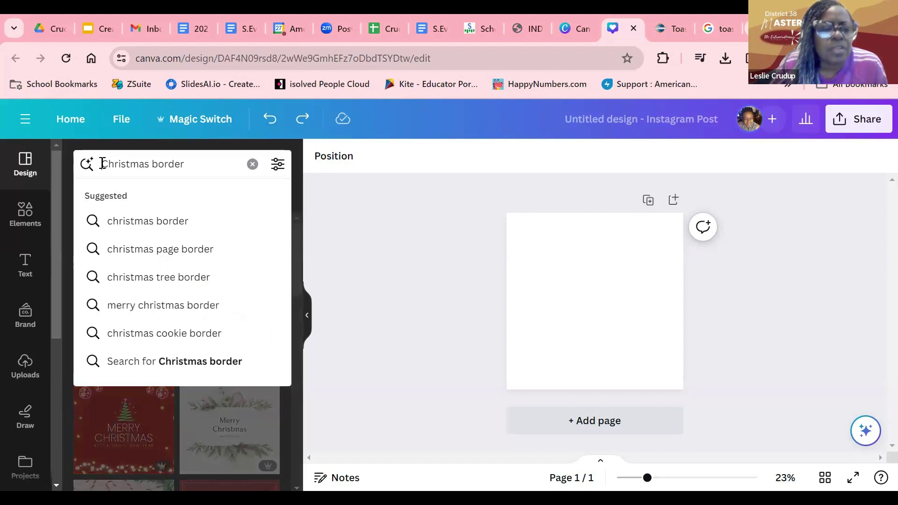
pyautogui.moveTo(103, 163); pyautogui.dragTo(190, 171)
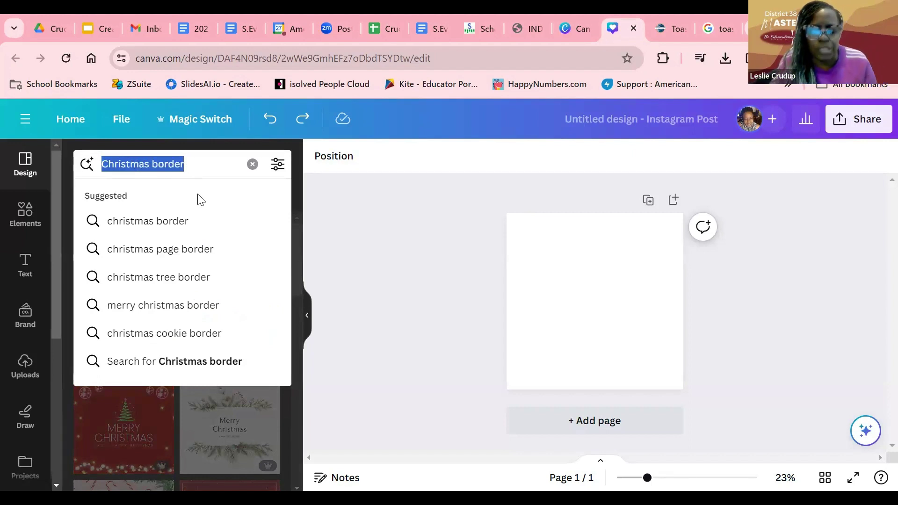
pyautogui.write('bus a')
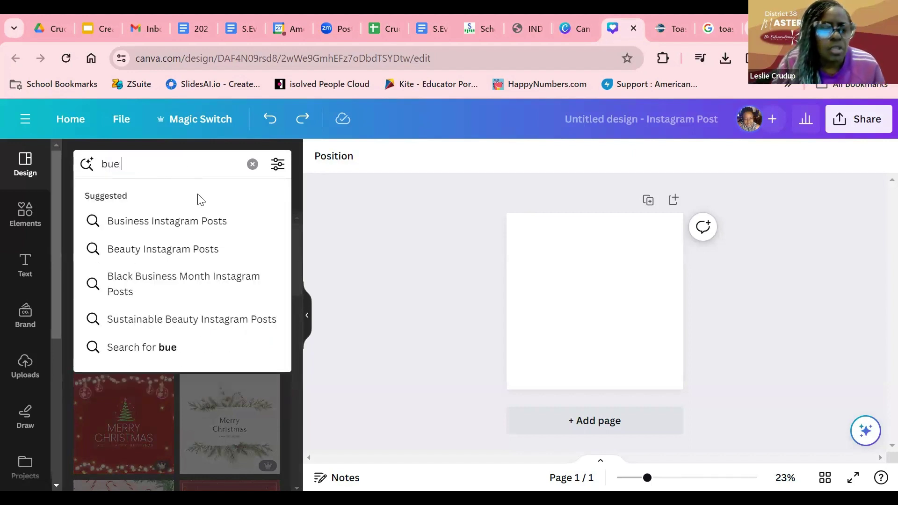
pyautogui.press('BackSpace')
pyautogui.press('BackSpace')
pyautogui.press('BackSpace')
pyautogui.press('BackSpace')
pyautogui.write('lue a')
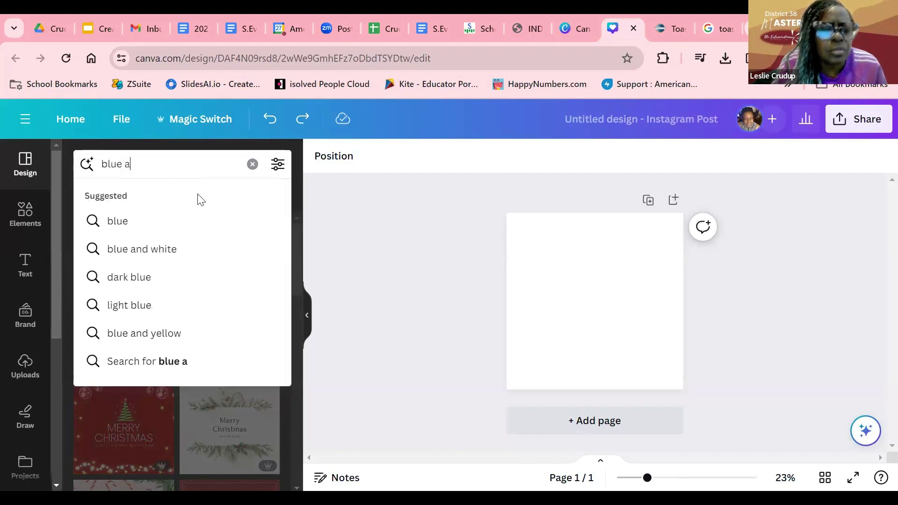
pyautogui.write('nd green ')
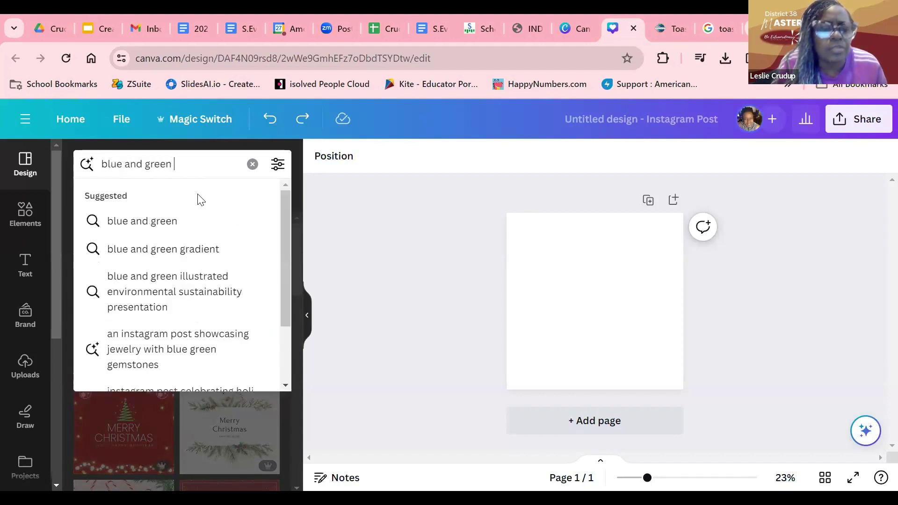
pyautogui.write('tem')
pyautogui.press('BackSpace')
pyautogui.press('BackSpace')
pyautogui.press('BackSpace')
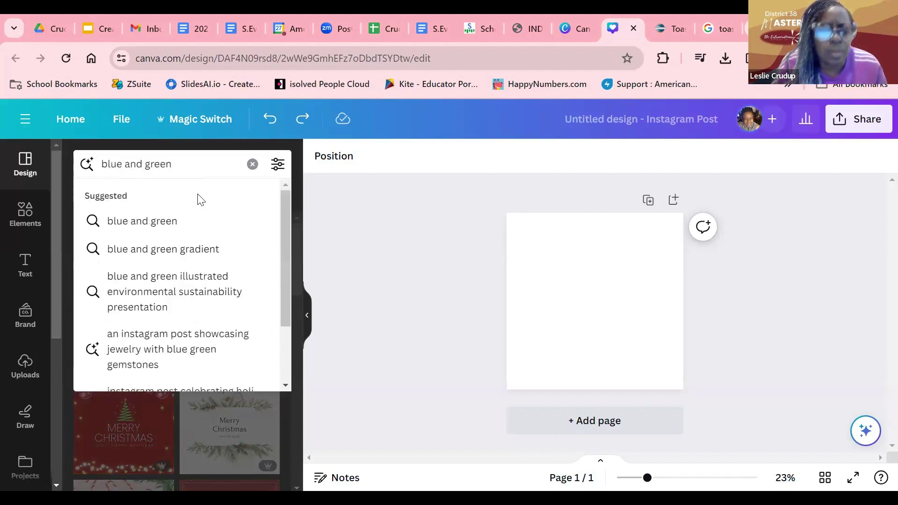
pyautogui.write('templates')
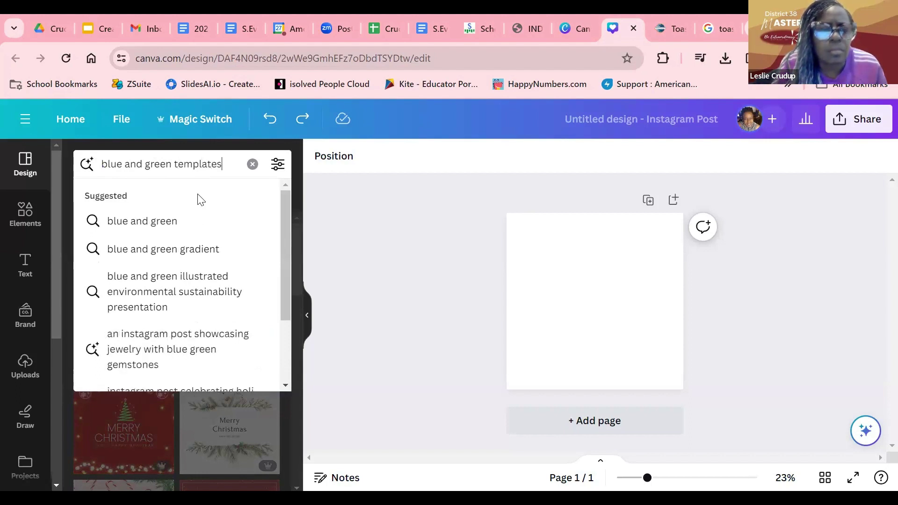
pyautogui.press('Return')
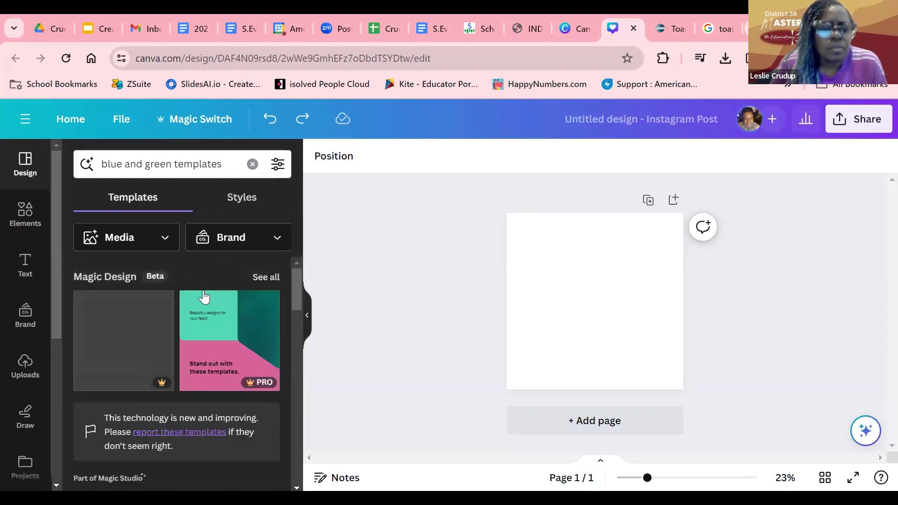
# Look through the blue and green template results and return to the Magic Design suggestions.
pyautogui.scroll(-5, 195, 322)
pyautogui.scroll(-3, 195, 325)
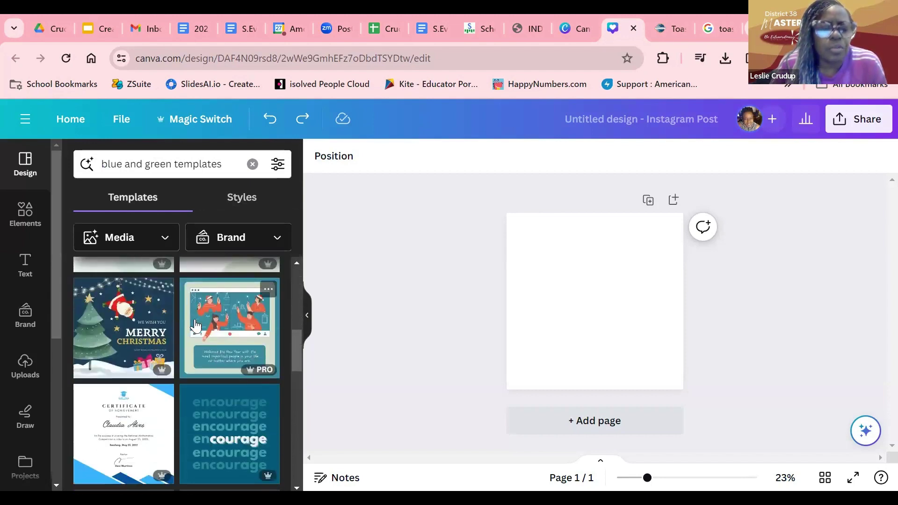
pyautogui.scroll(-2, 195, 326)
pyautogui.scroll(-5, 195, 325)
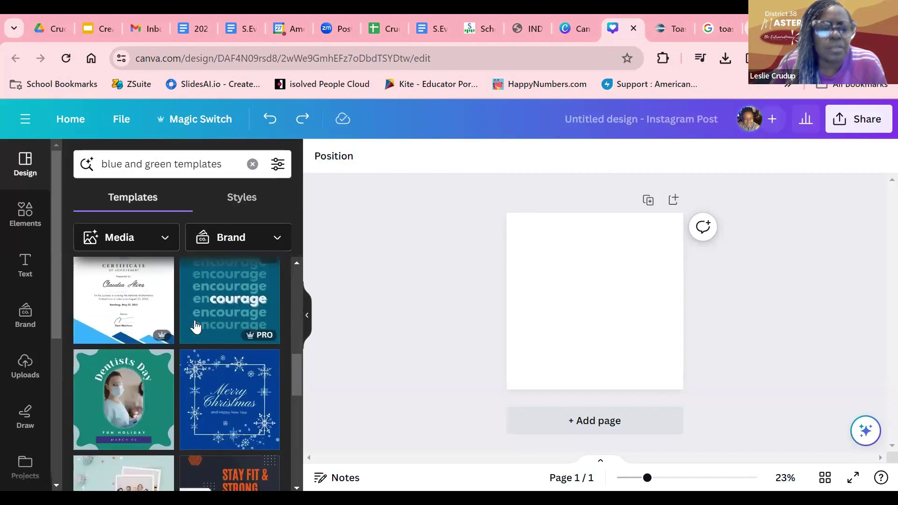
pyautogui.scroll(-3, 195, 322)
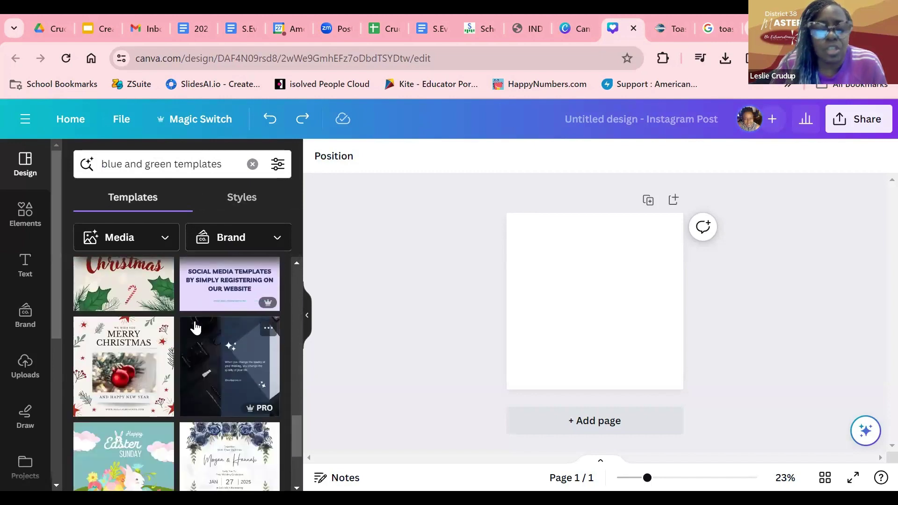
pyautogui.scroll(-4, 191, 323)
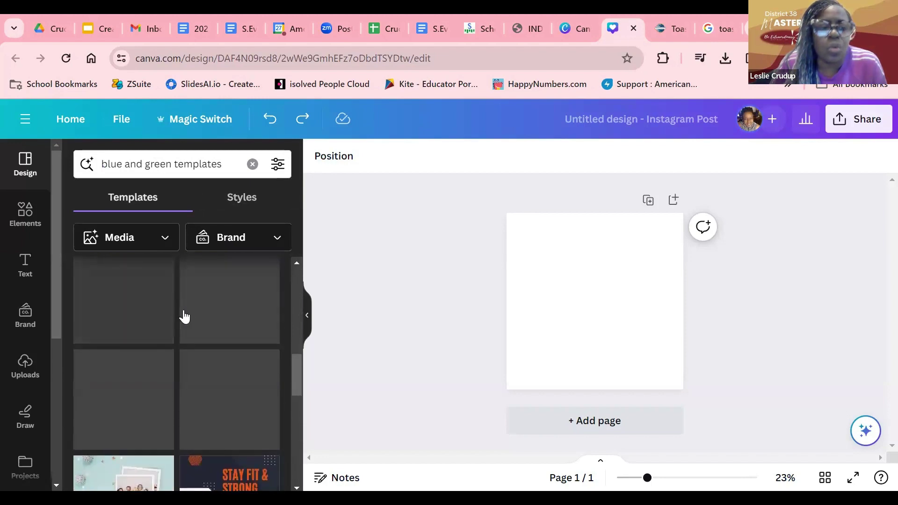
pyautogui.scroll(6, 185, 317)
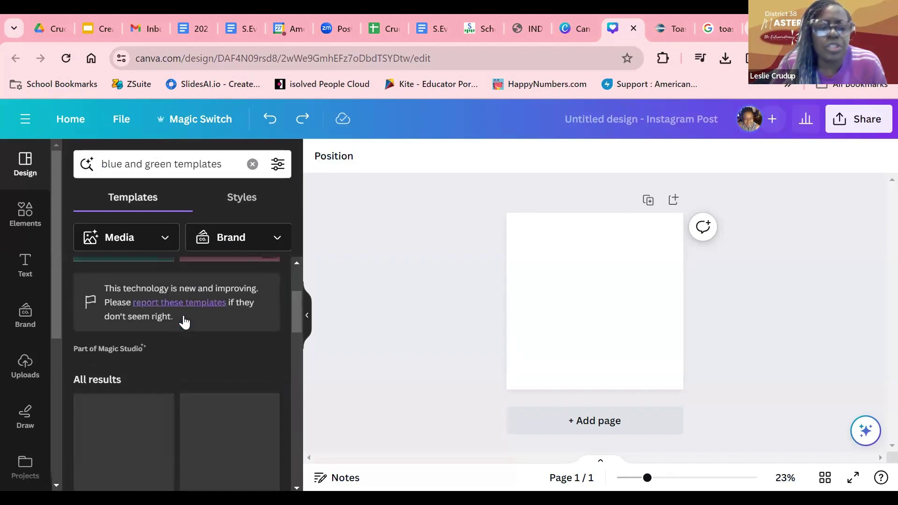
pyautogui.scroll(3, 184, 321)
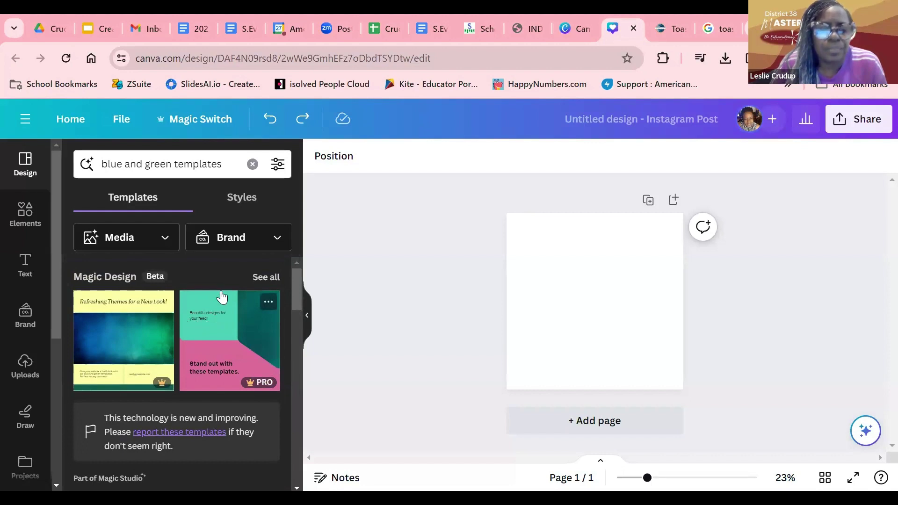
# Switch from templates to styles and show all color palettes for the blue and green search.
pyautogui.click(247, 206)
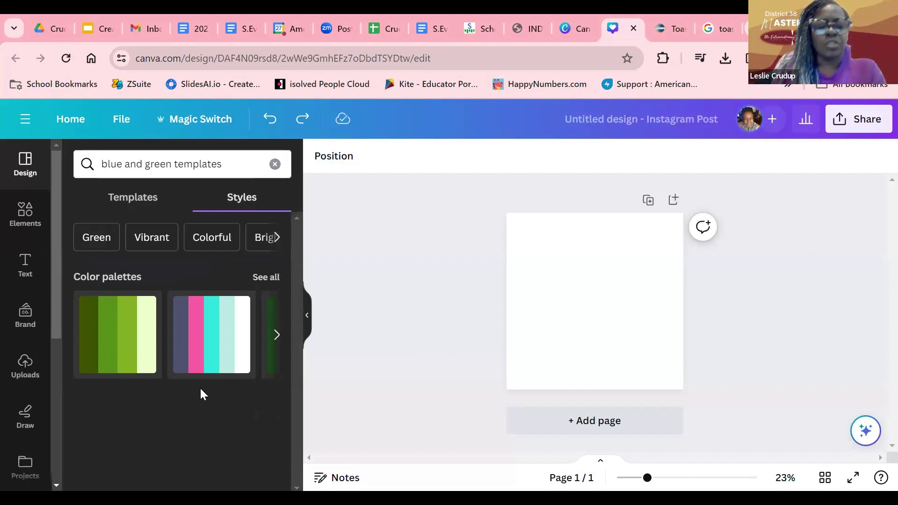
pyautogui.click(277, 336)
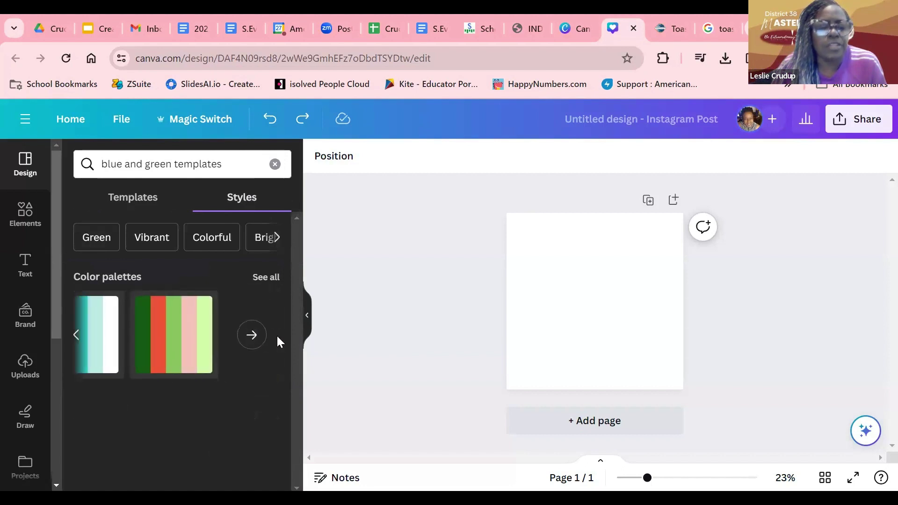
pyautogui.click(251, 336)
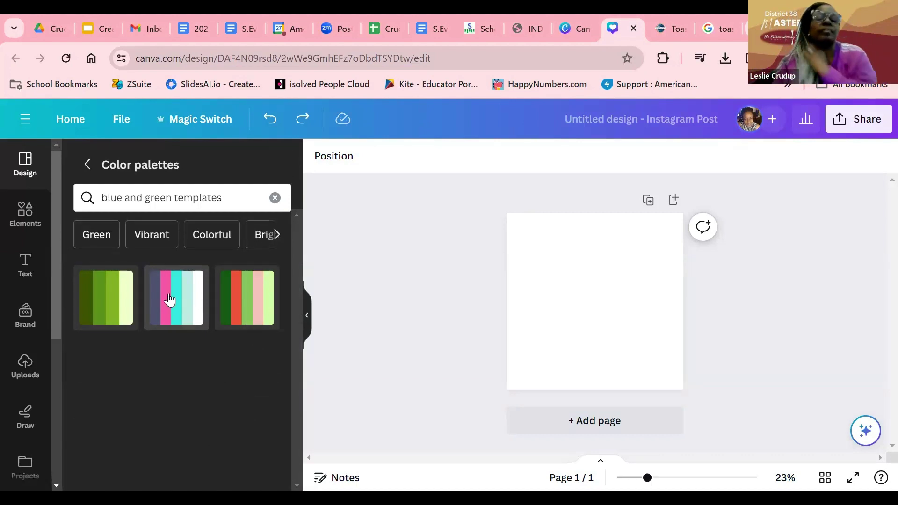
# Filter the color palettes by the suggested keywords Free, Natural and Simple in turn.
pyautogui.click(91, 238)
pyautogui.click(85, 239)
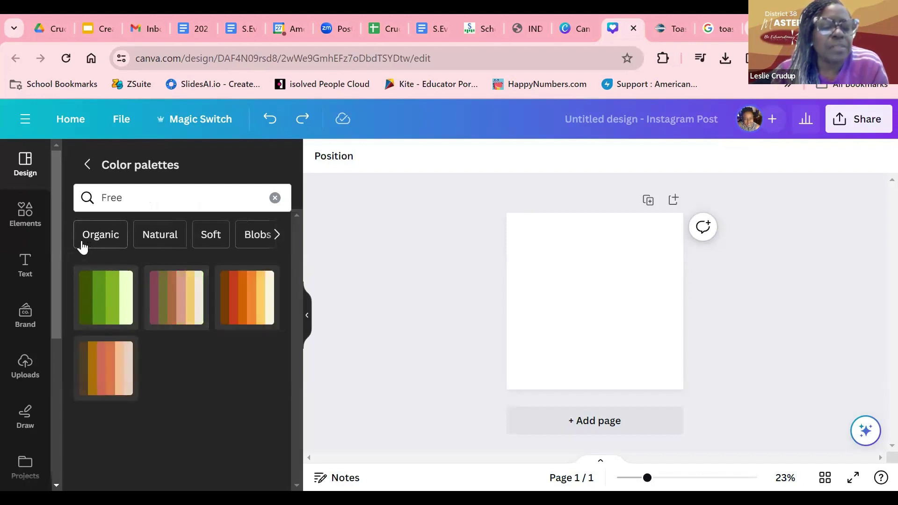
pyautogui.click(154, 236)
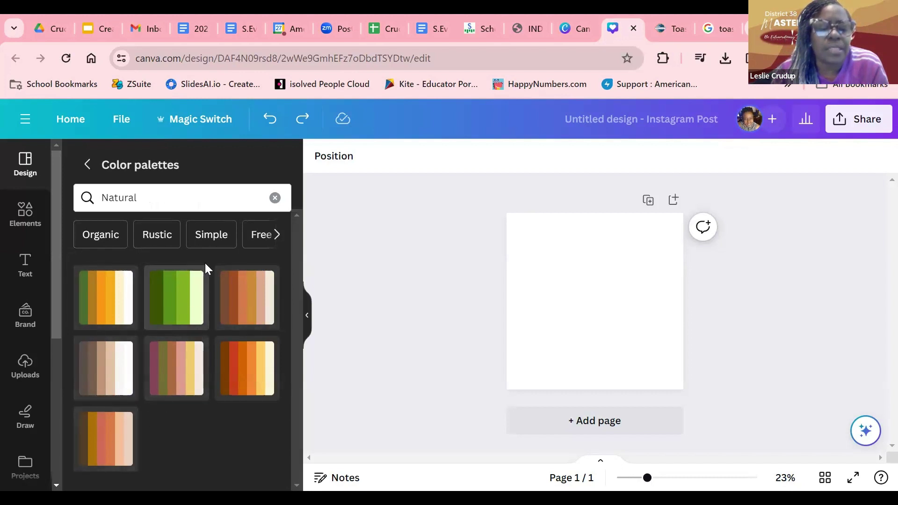
pyautogui.click(216, 242)
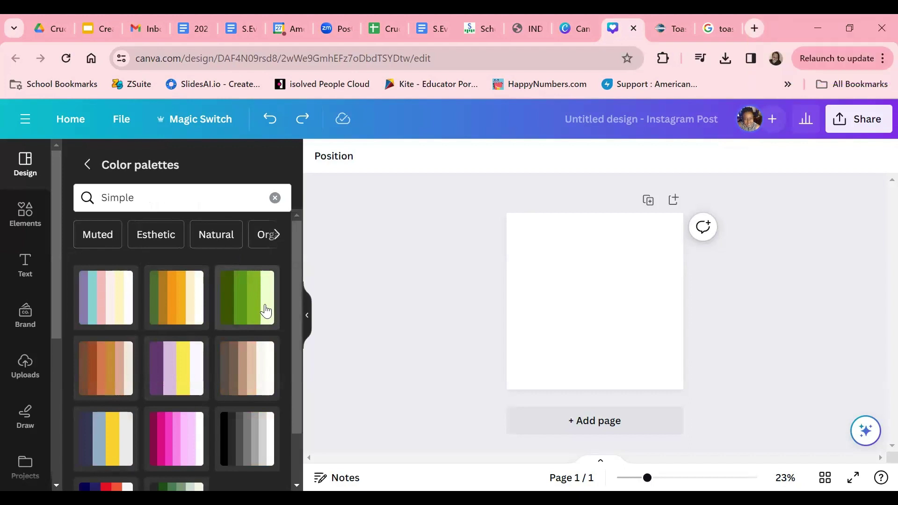
# Return to the styles overview and look through its Brand Kit, combinations, color palettes, font sets and recent designs.
pyautogui.click(86, 164)
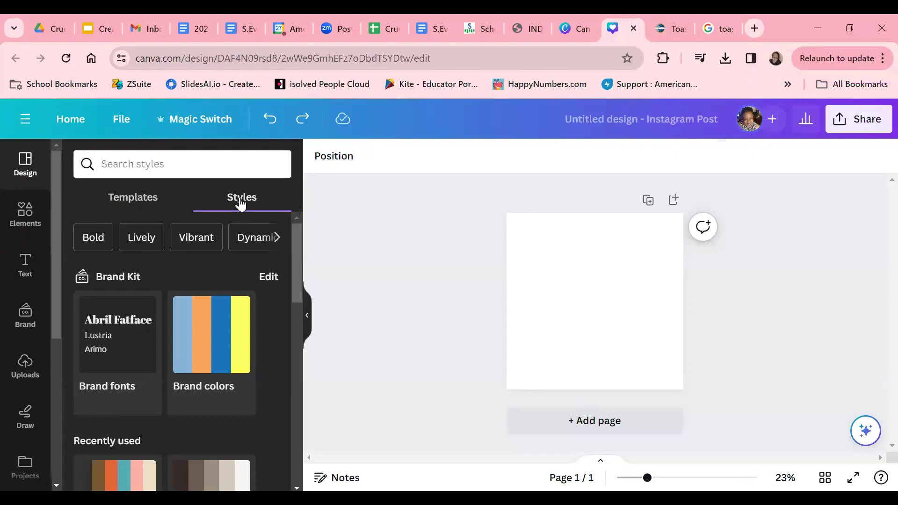
pyautogui.scroll(-3, 216, 221)
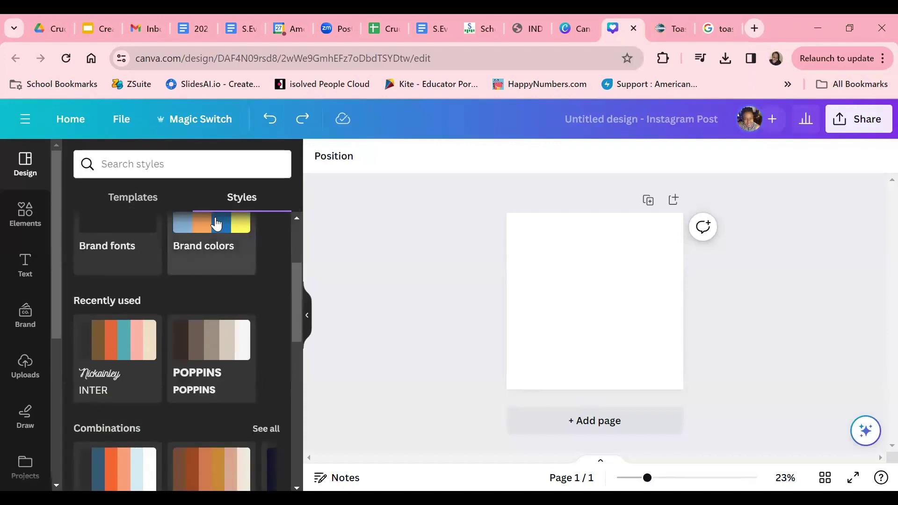
pyautogui.scroll(3, 215, 222)
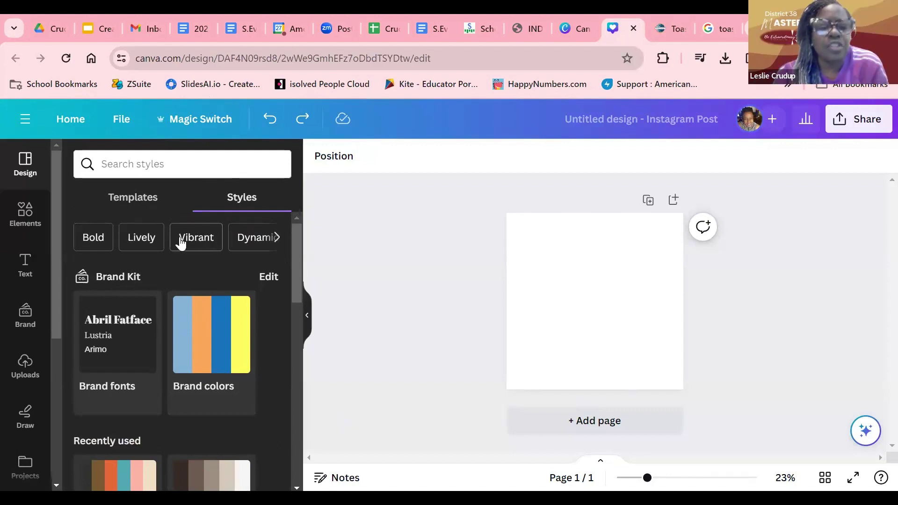
pyautogui.scroll(-7, 176, 249)
pyautogui.scroll(-2, 173, 265)
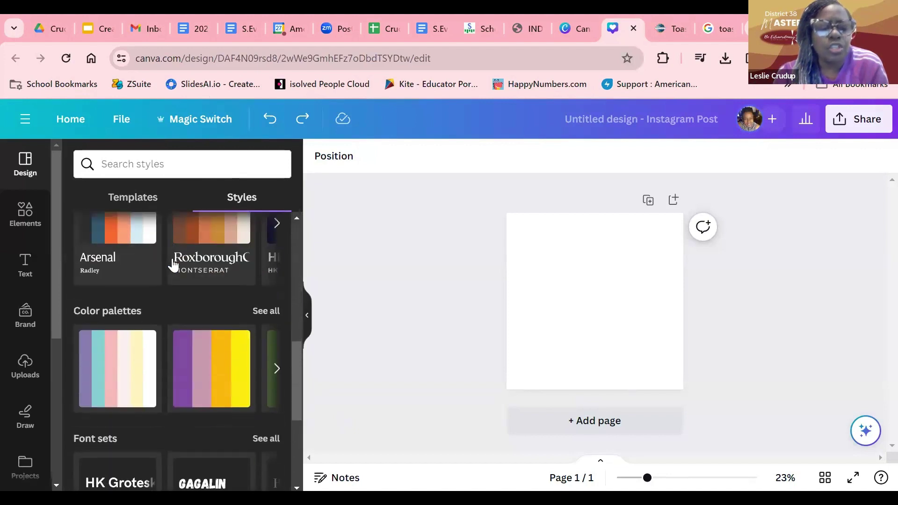
pyautogui.scroll(-6, 172, 267)
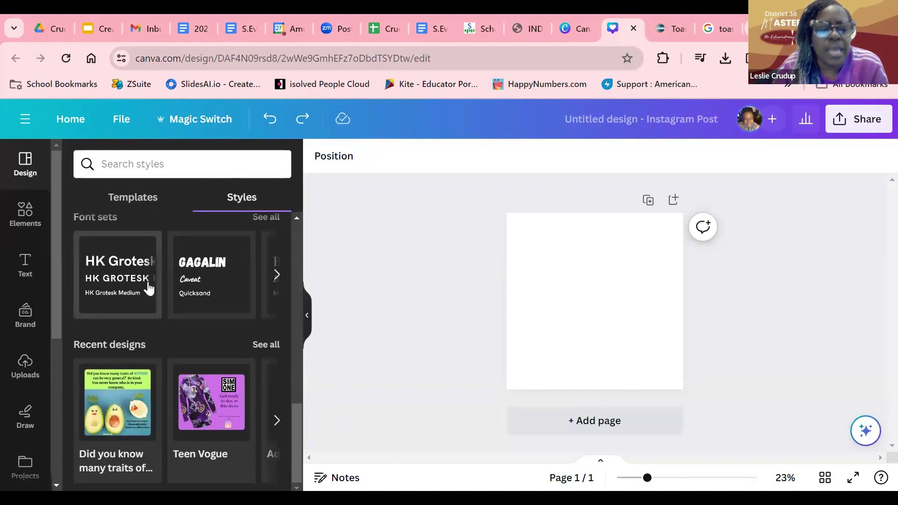
pyautogui.scroll(3, 149, 280)
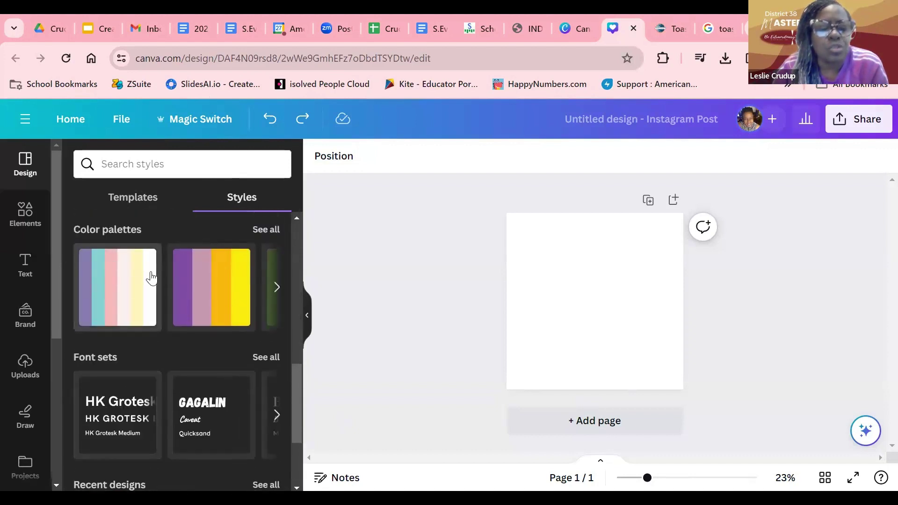
# Examine the color palettes, font sets and recent designs further down the styles overview, then return to its Brand Kit.
pyautogui.scroll(-3, 148, 279)
pyautogui.scroll(3, 150, 279)
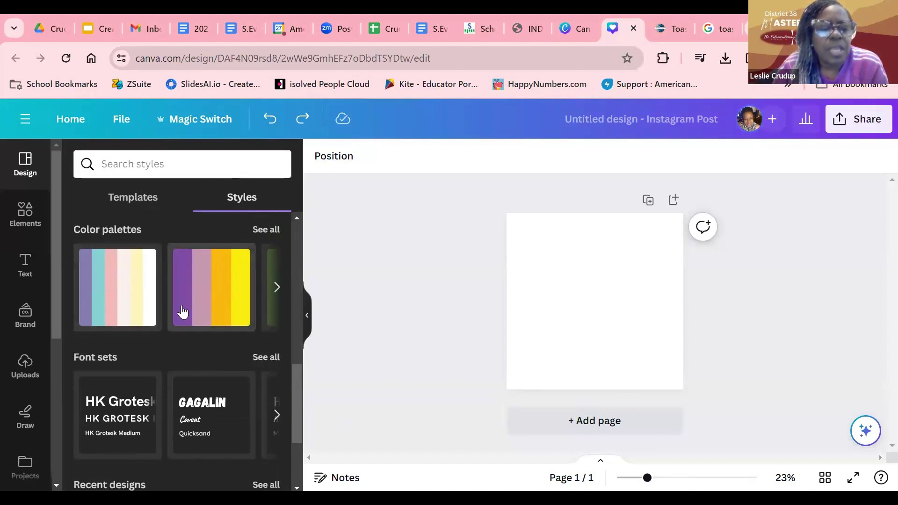
pyautogui.scroll(-2, 155, 327)
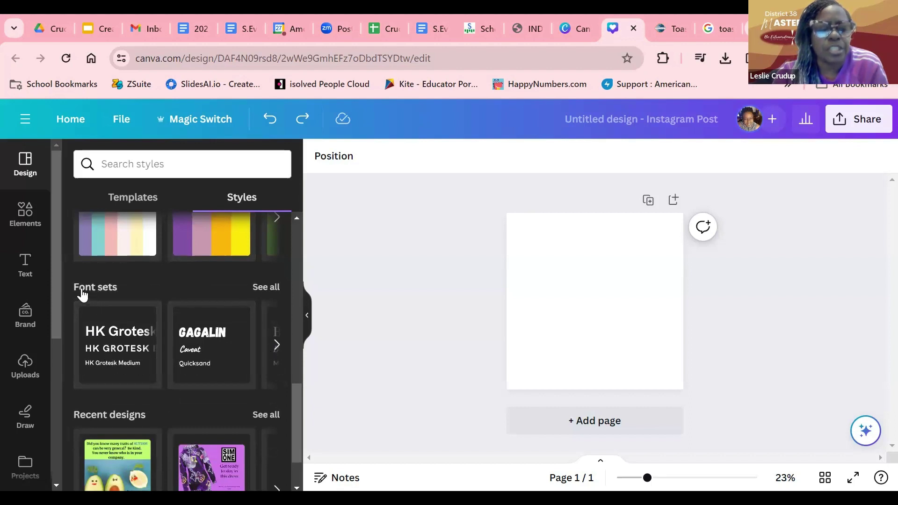
pyautogui.scroll(-2, 139, 329)
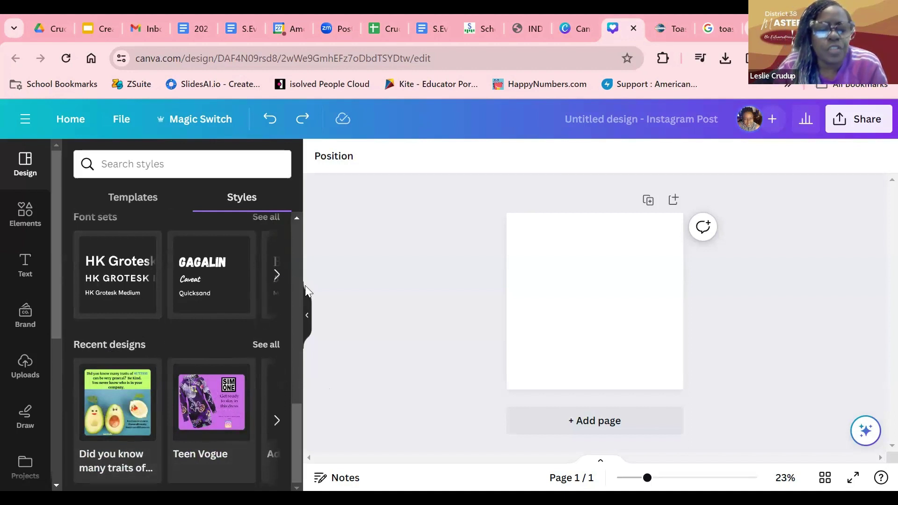
pyautogui.scroll(8, 287, 318)
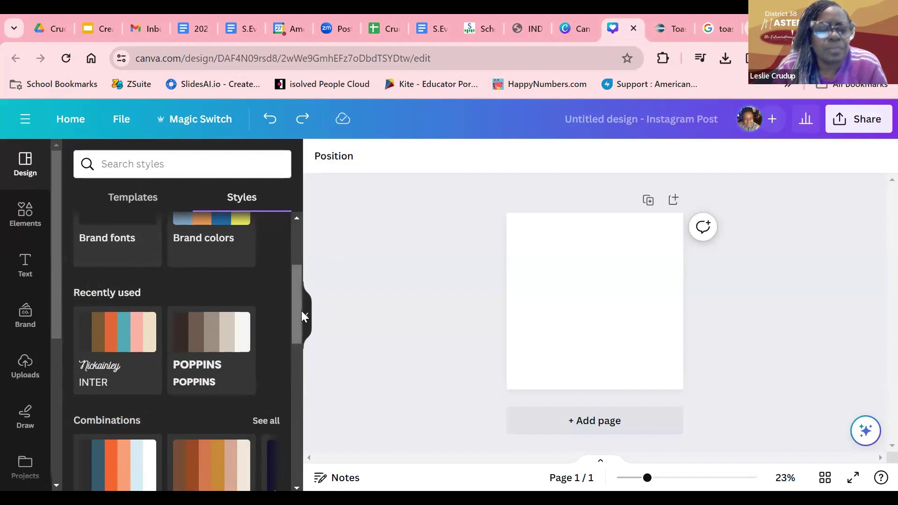
pyautogui.moveTo(301, 315); pyautogui.dragTo(296, 228)
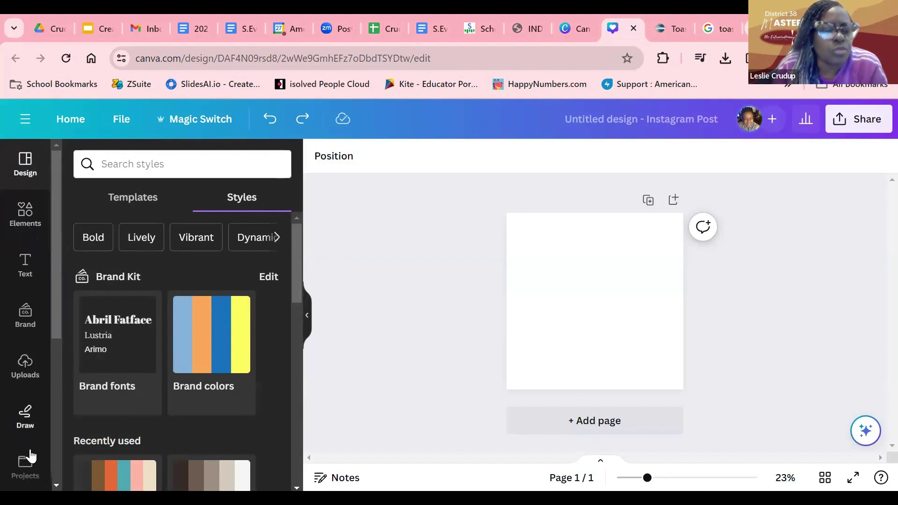
# Open the elements library and look through its categories, from recently used items to AI images, stickers, photos and videos.
pyautogui.click(25, 221)
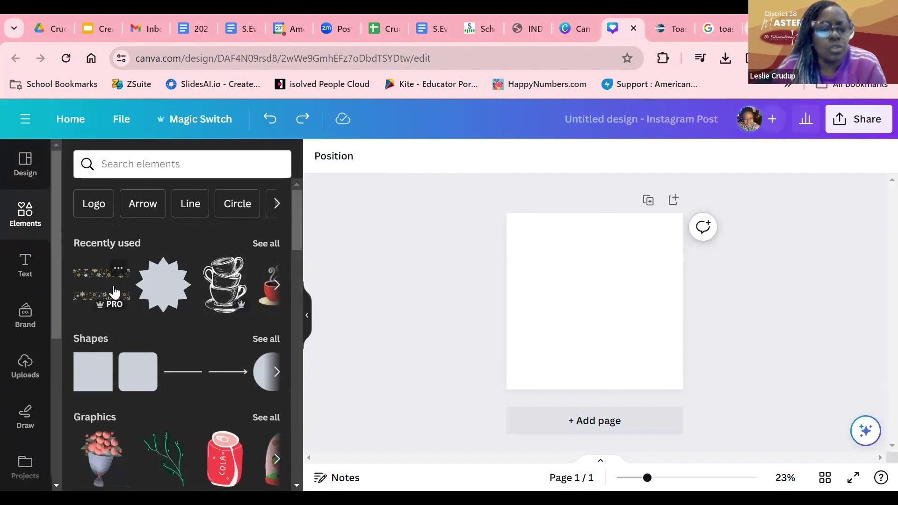
pyautogui.scroll(-3, 111, 333)
pyautogui.scroll(-3, 113, 339)
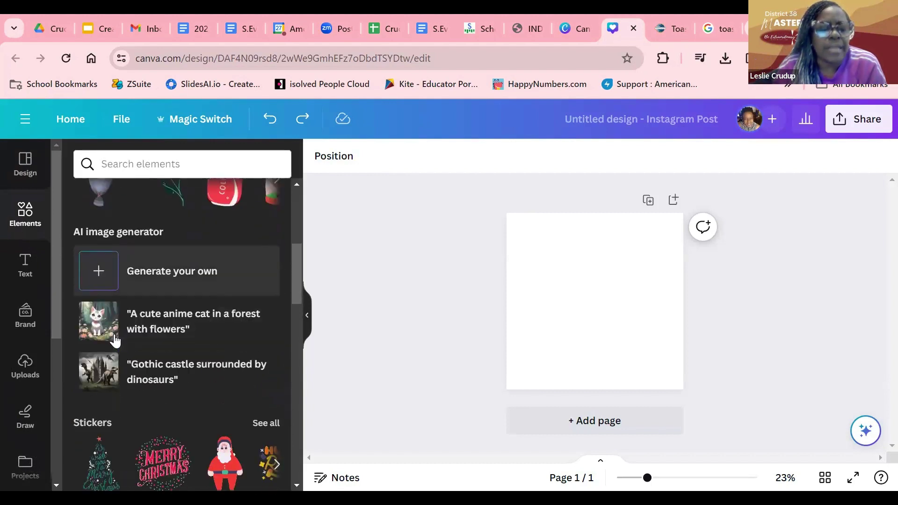
pyautogui.scroll(-3, 132, 304)
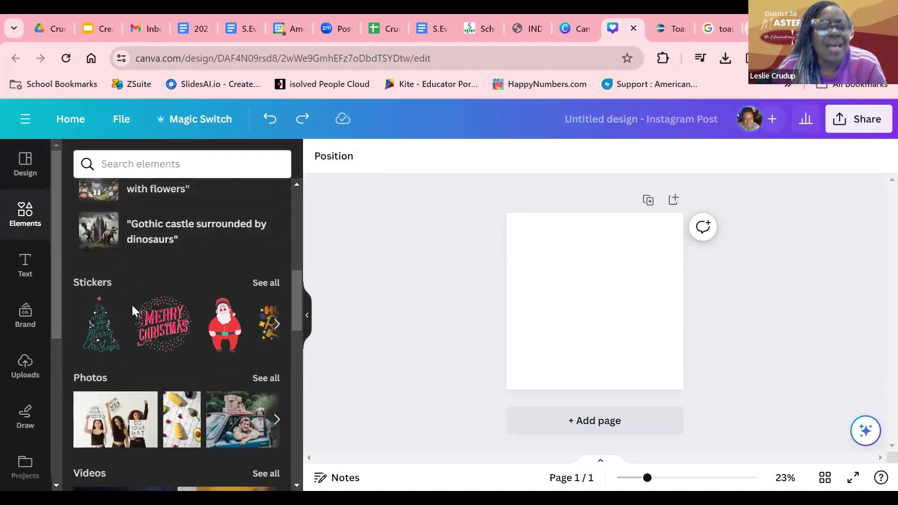
pyautogui.scroll(-3, 132, 304)
pyautogui.scroll(10, 133, 309)
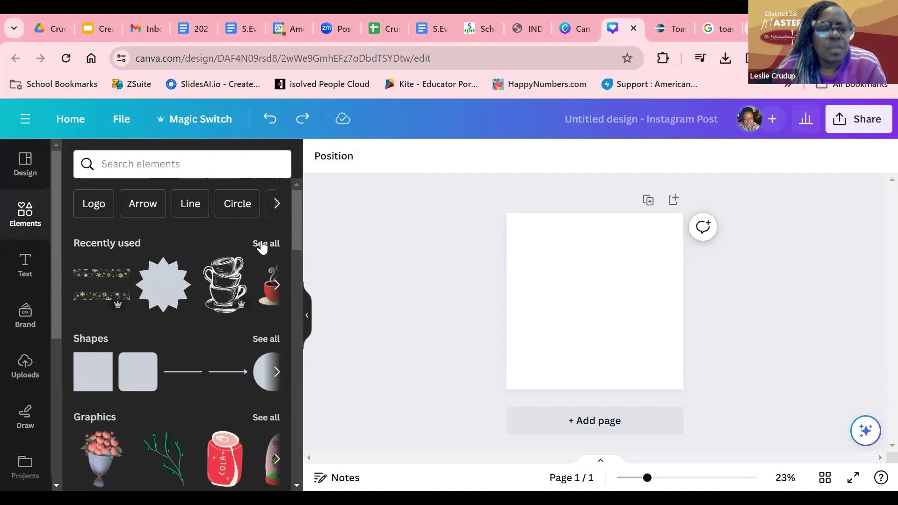
# From the full shapes collection, add a heart to the upper part of the blank page and a cloud below it.
pyautogui.click(84, 343)
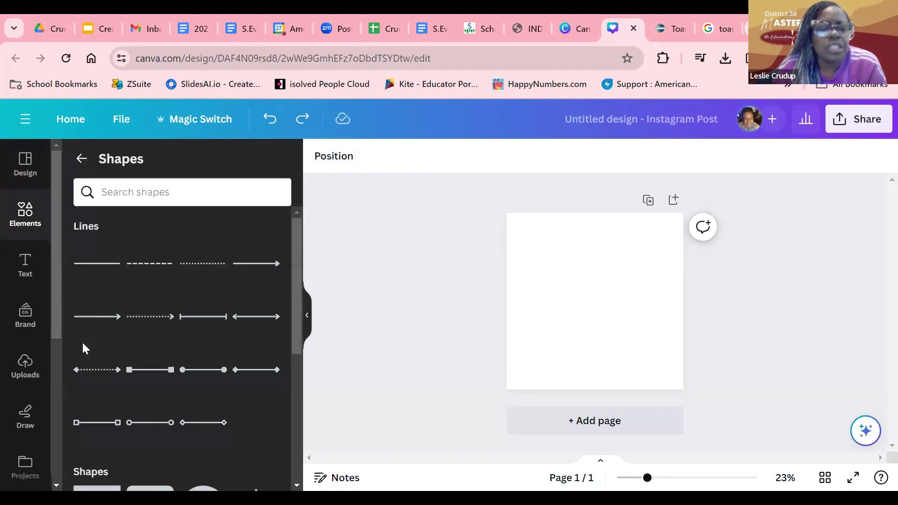
pyautogui.scroll(-1, 117, 276)
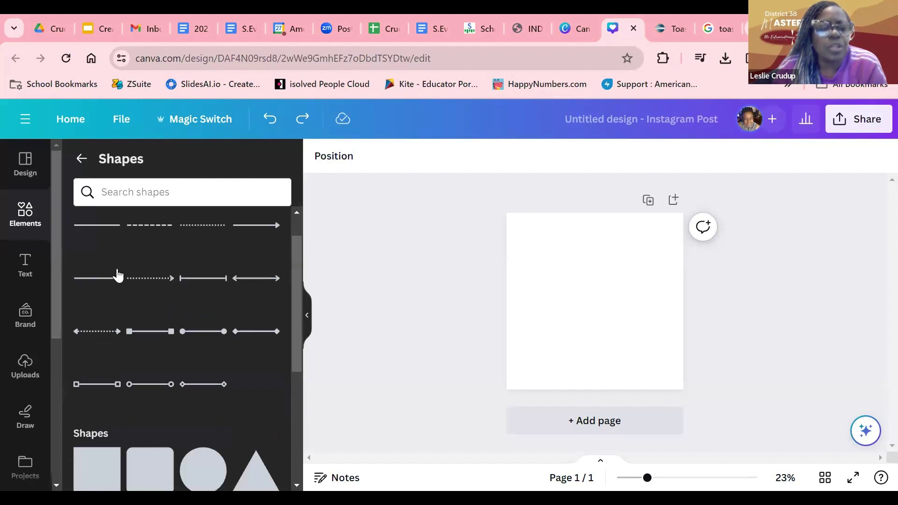
pyautogui.scroll(-1, 118, 276)
pyautogui.scroll(2, 117, 275)
pyautogui.scroll(-2, 117, 279)
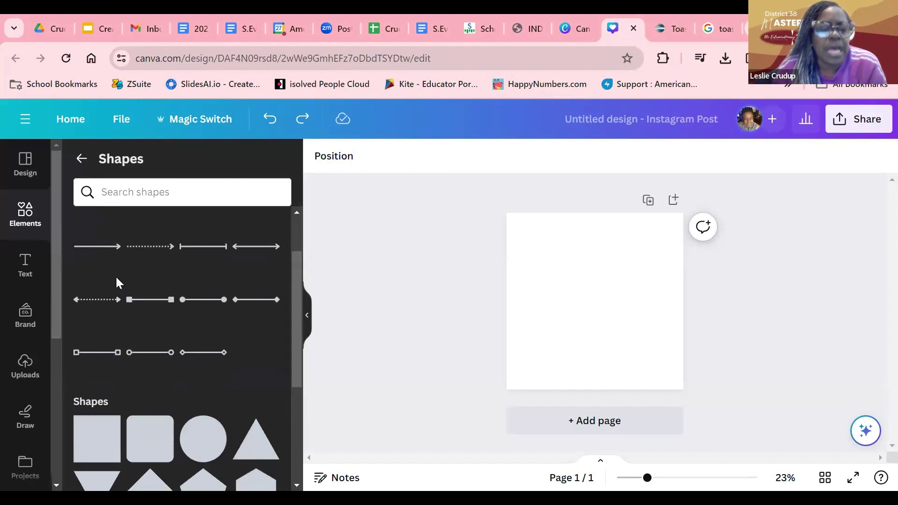
pyautogui.scroll(-7, 116, 281)
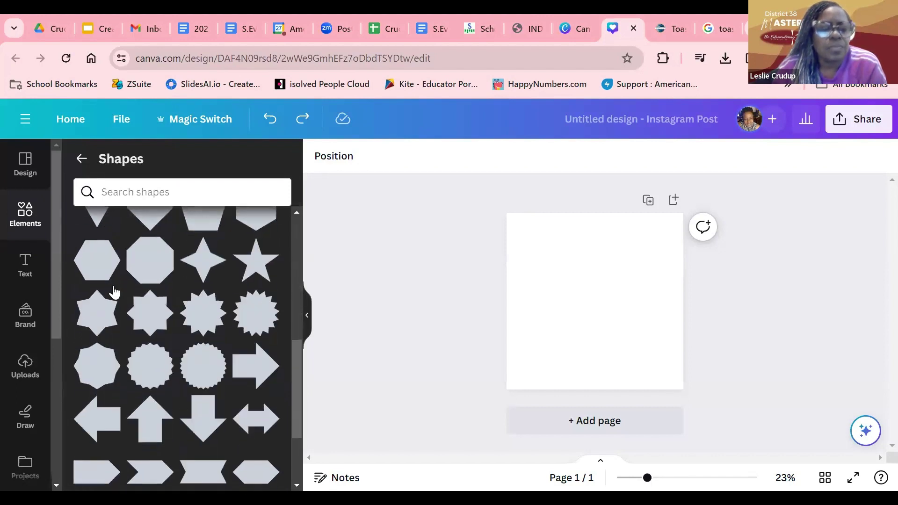
pyautogui.scroll(-6, 114, 291)
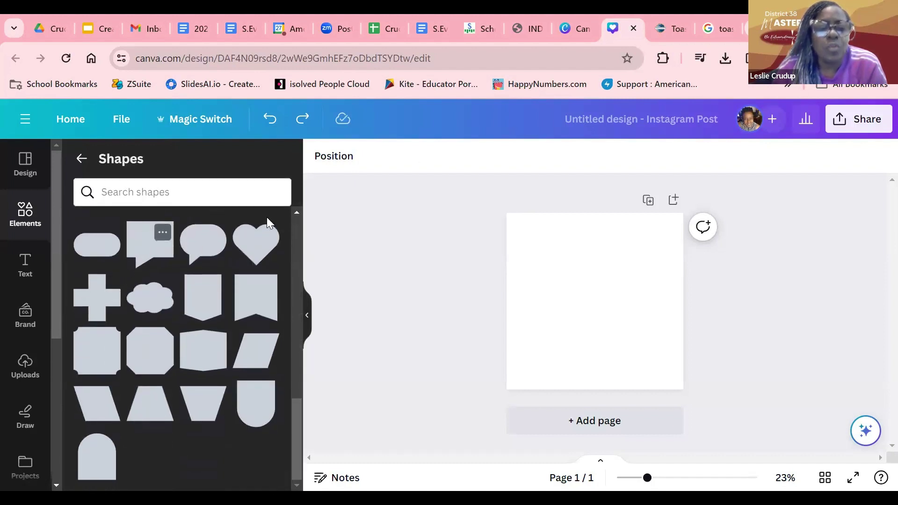
pyautogui.click(280, 254)
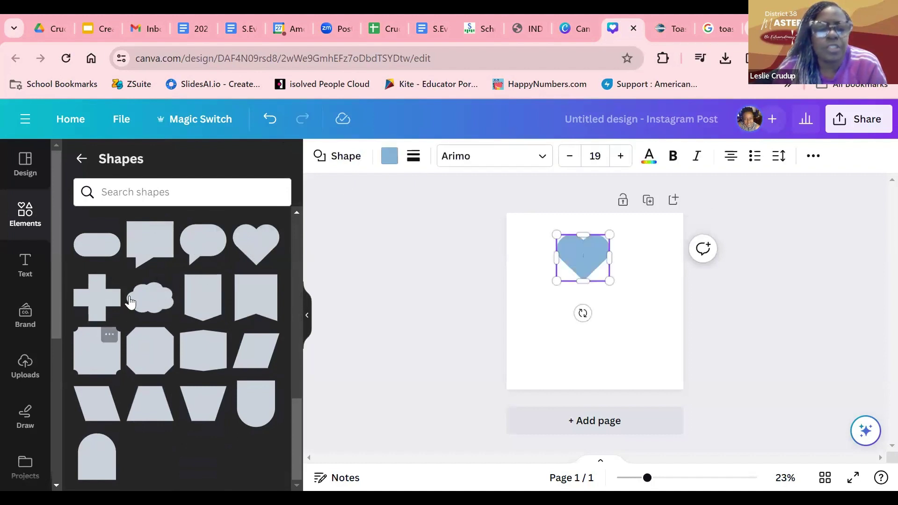
pyautogui.moveTo(150, 307); pyautogui.dragTo(563, 355)
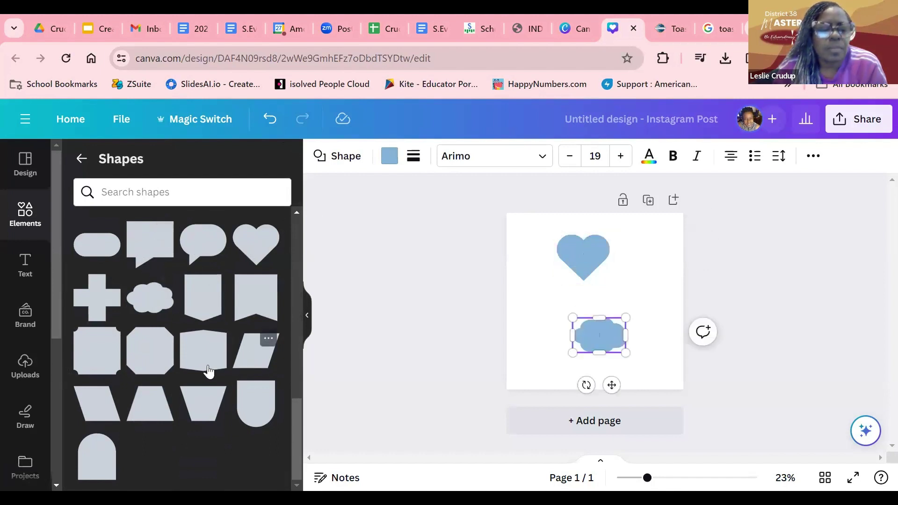
# Return to the elements overview and show the full graphics collection.
pyautogui.scroll(10, 187, 364)
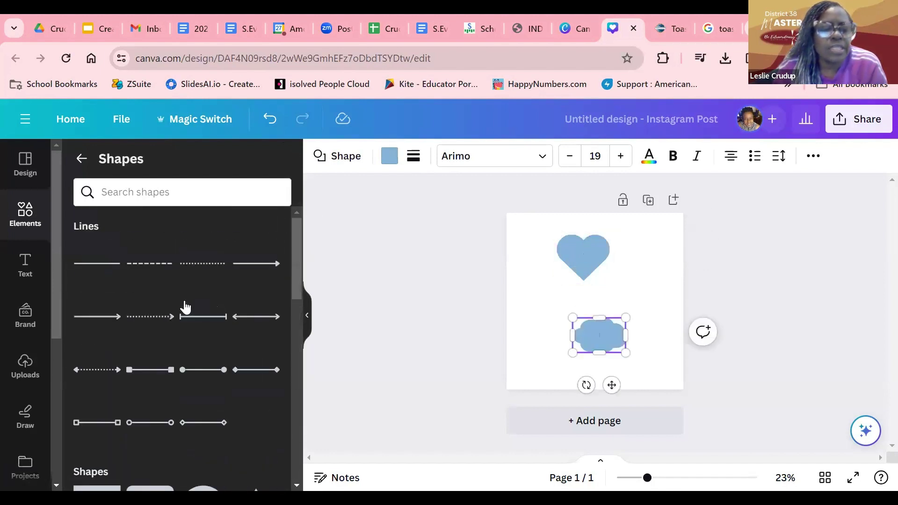
pyautogui.click(82, 161)
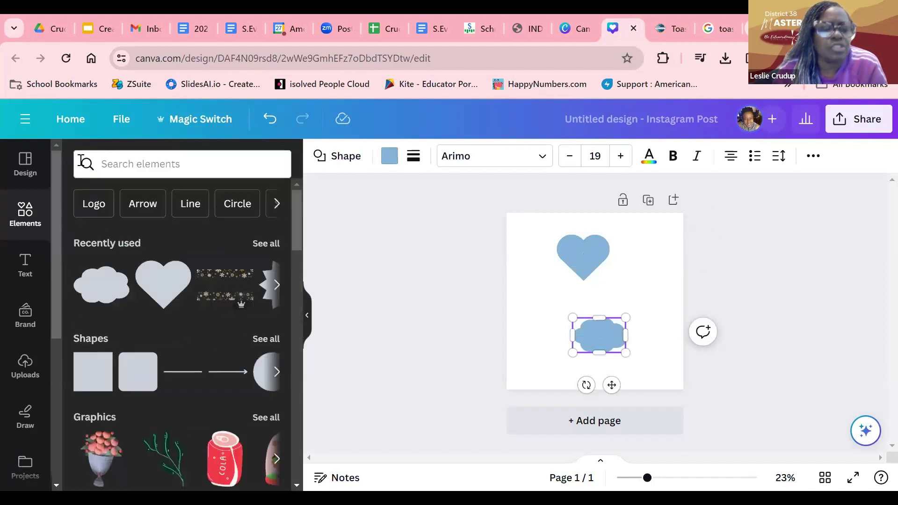
pyautogui.scroll(-5, 136, 346)
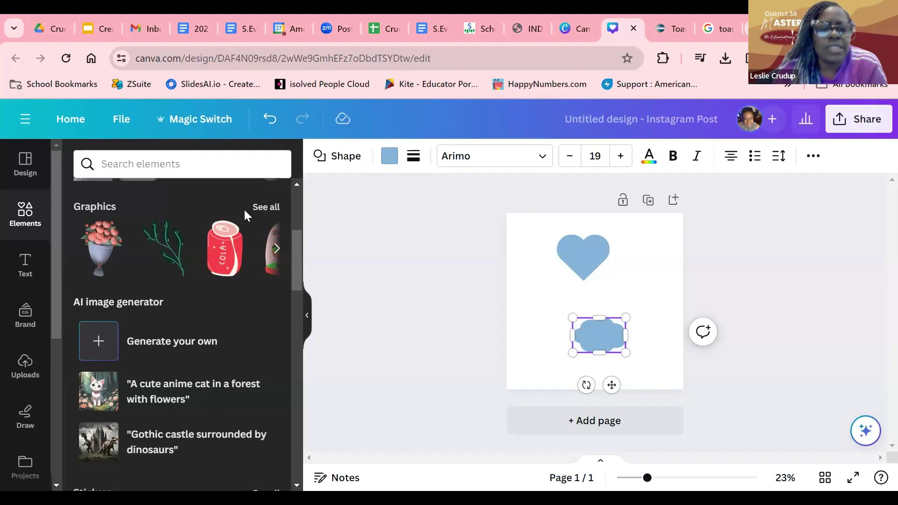
pyautogui.click(265, 209)
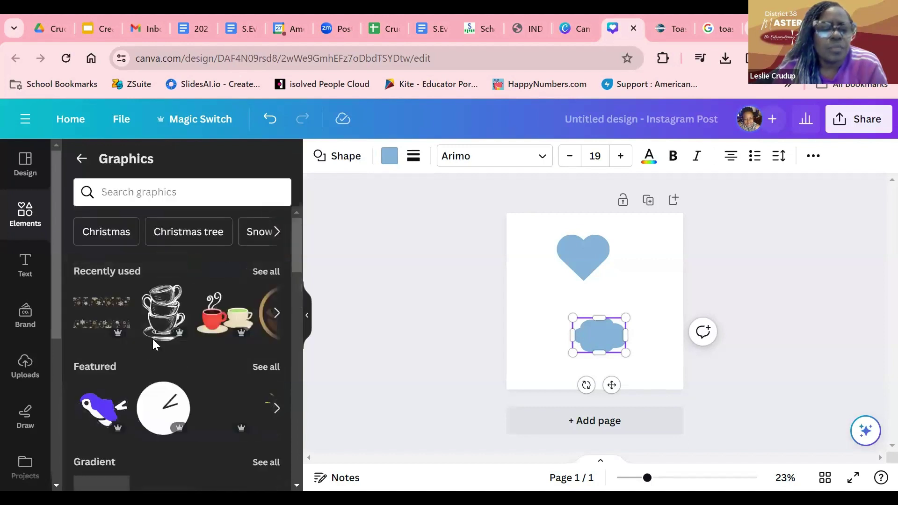
pyautogui.scroll(-3, 154, 347)
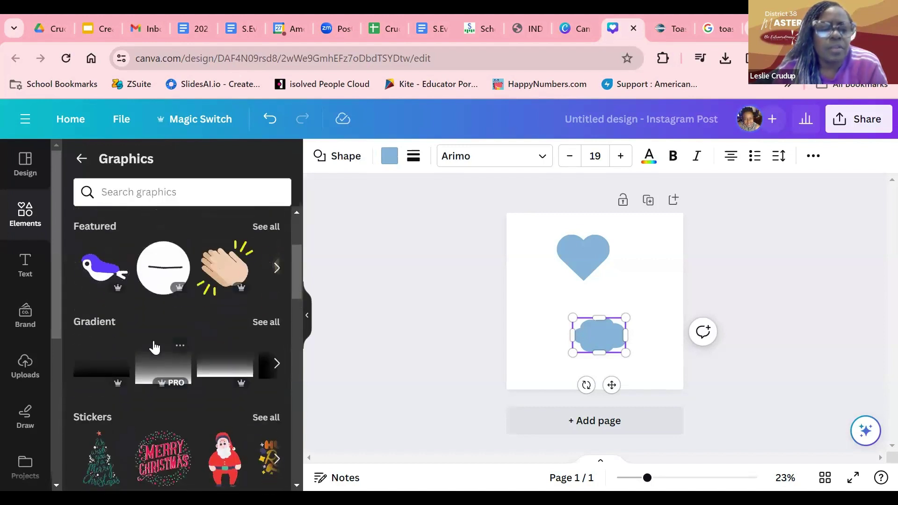
# Search the graphics for "birds" and look through the suggested keywords for that search.
pyautogui.click(95, 192)
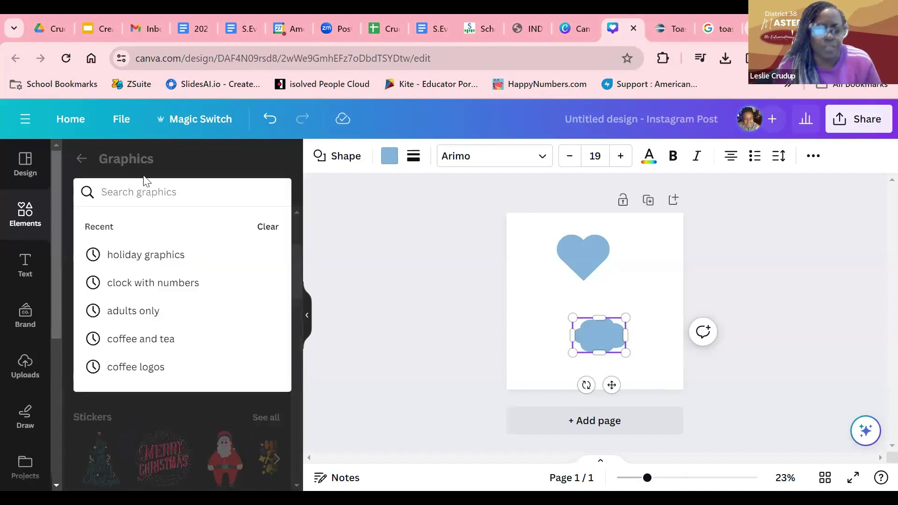
pyautogui.write('birds')
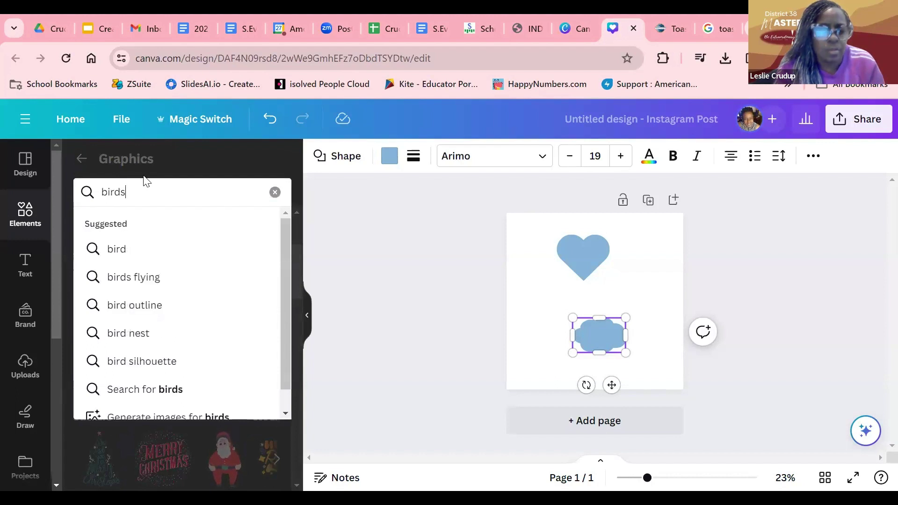
pyautogui.press('Return')
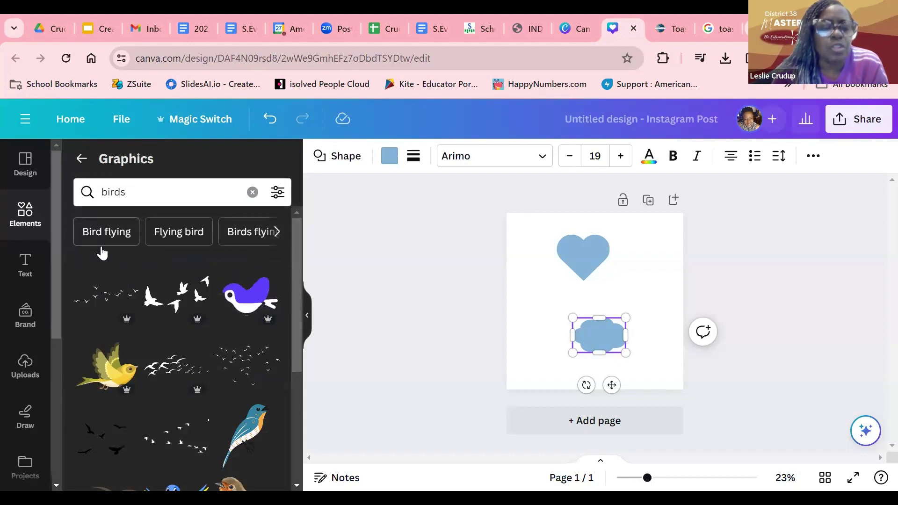
pyautogui.click(277, 232)
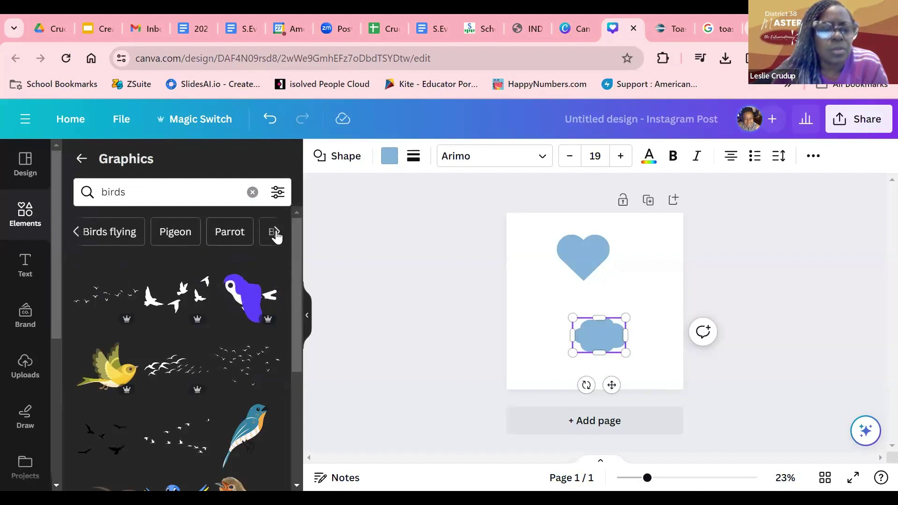
pyautogui.click(277, 233)
pyautogui.click(277, 233)
pyautogui.click(277, 232)
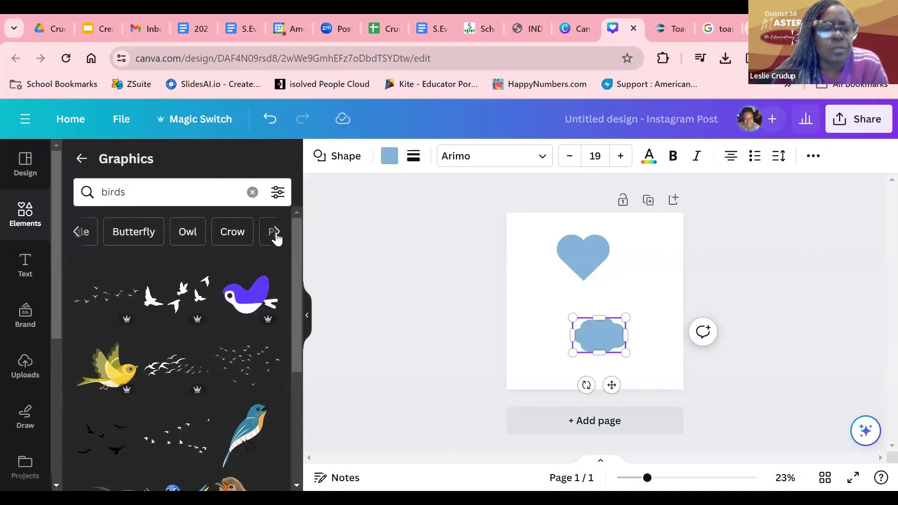
pyautogui.click(276, 232)
pyautogui.click(277, 233)
pyautogui.click(277, 232)
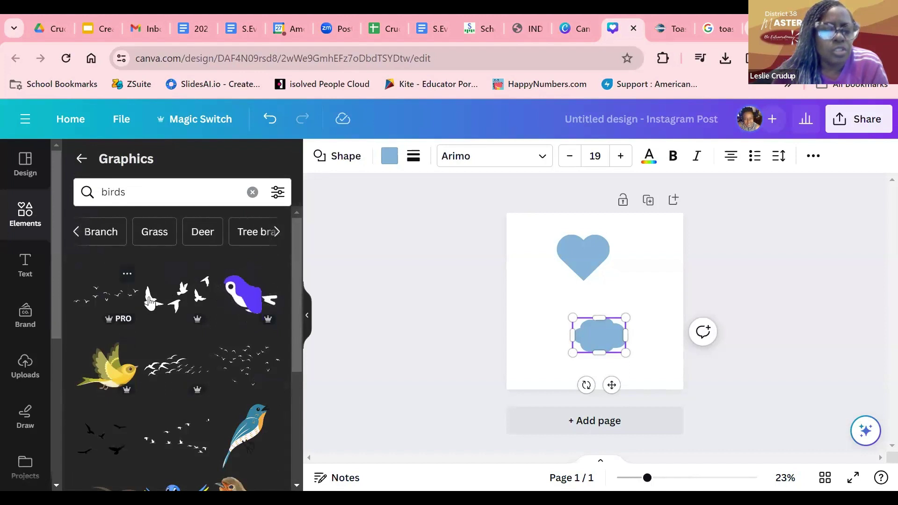
# Look through the bird graphics for free and Pro options to use in the design.
pyautogui.scroll(-7, 149, 319)
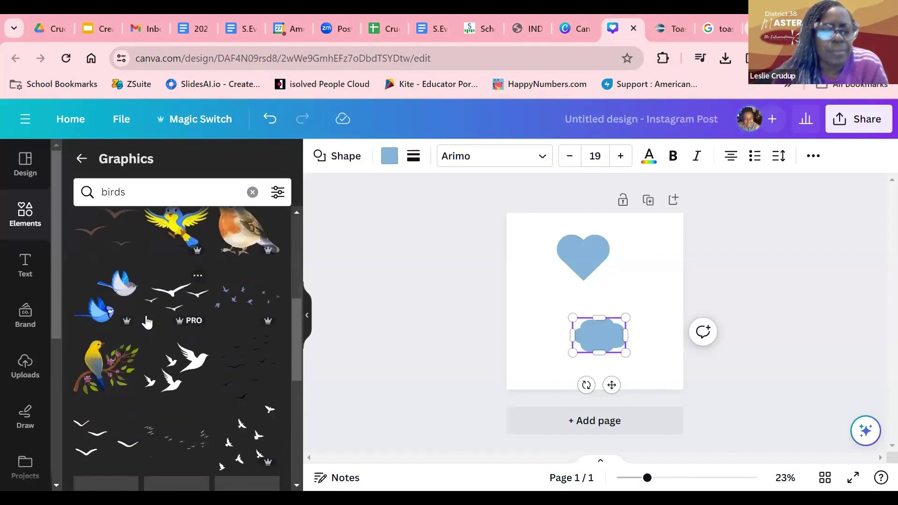
pyautogui.scroll(-4, 146, 322)
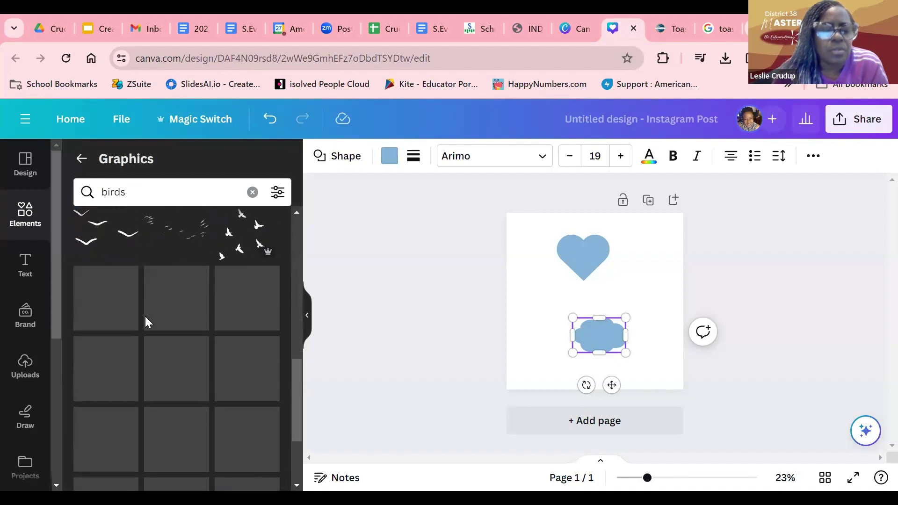
pyautogui.scroll(-2, 145, 323)
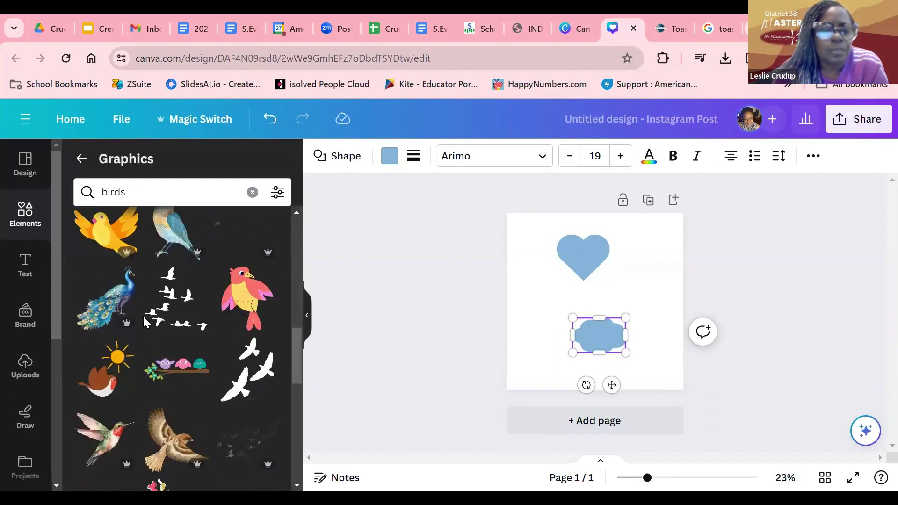
pyautogui.scroll(-3, 145, 323)
pyautogui.scroll(-1, 144, 323)
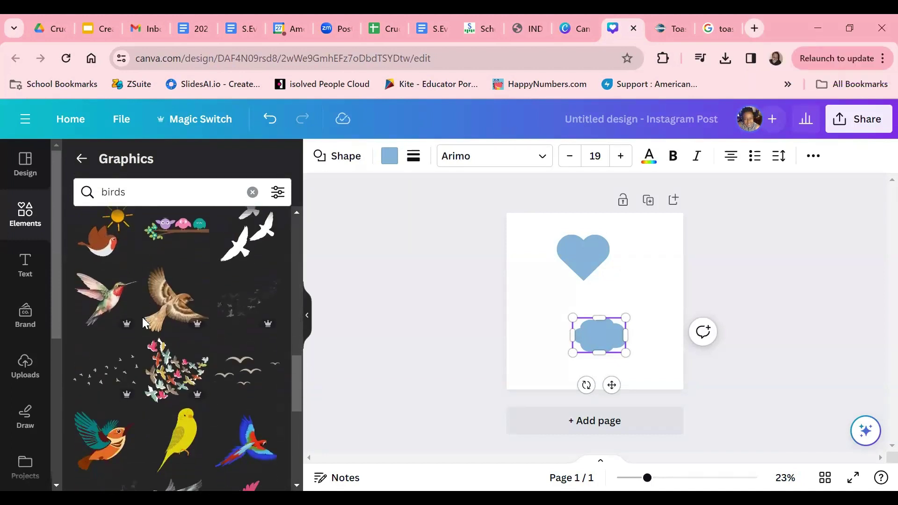
pyautogui.scroll(-5, 145, 322)
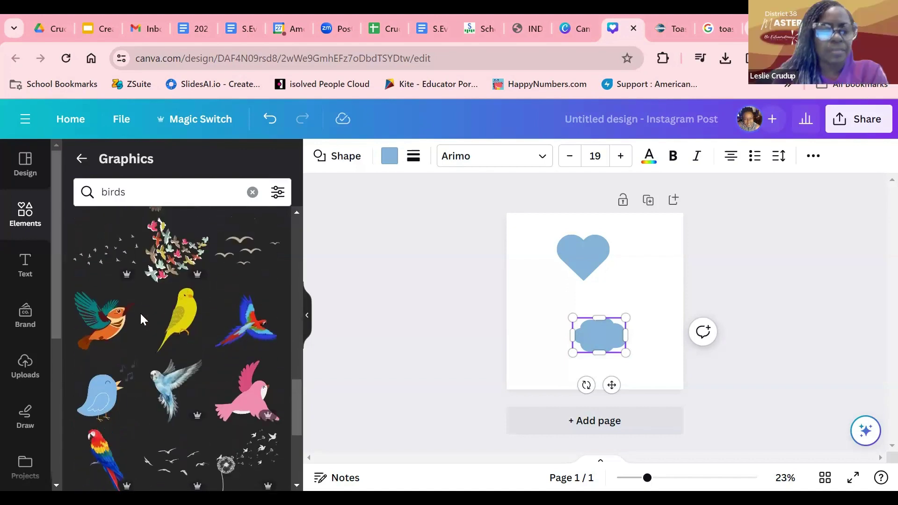
pyautogui.scroll(5, 128, 323)
pyautogui.scroll(-4, 122, 327)
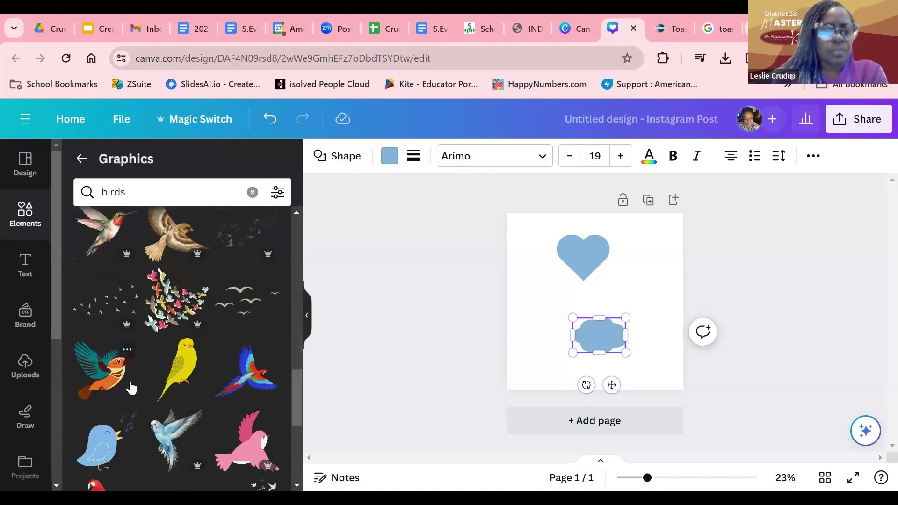
pyautogui.scroll(-3, 124, 401)
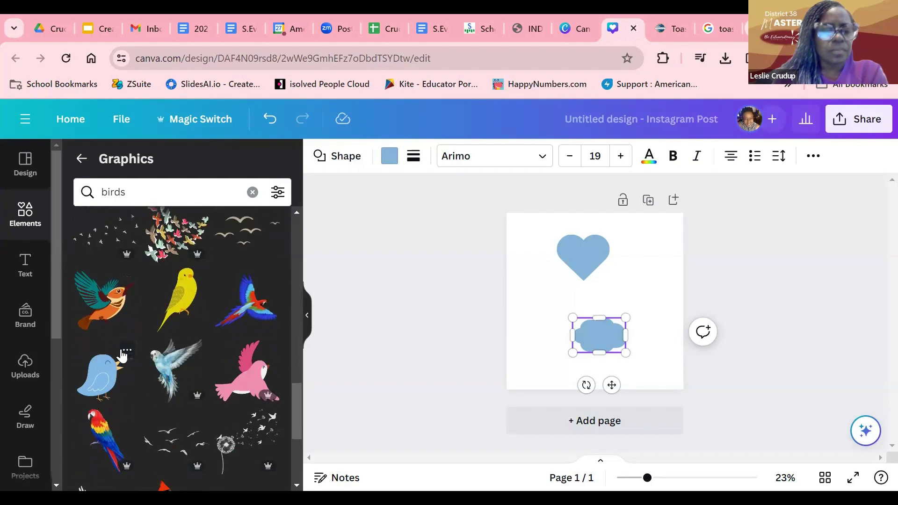
pyautogui.scroll(-3, 123, 356)
pyautogui.scroll(6, 148, 345)
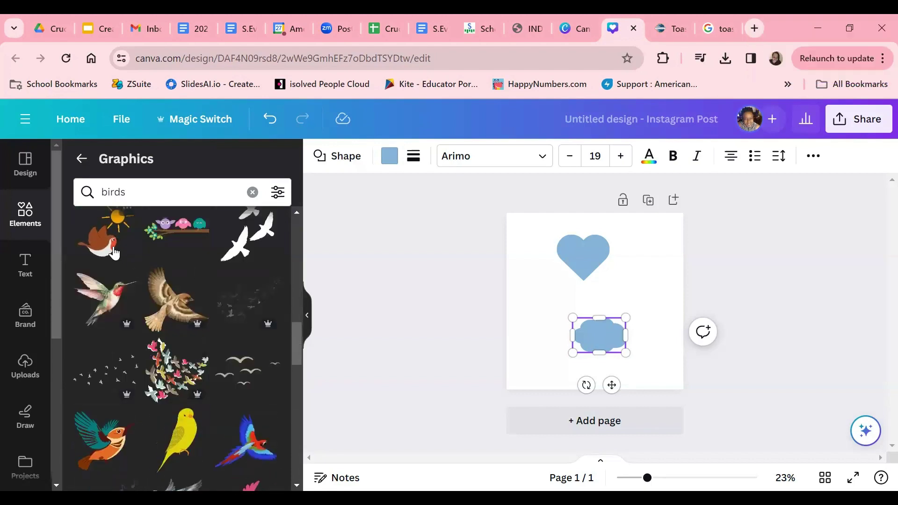
# Add the brown bird with sun graphic to the page over the heart and cloud shapes.
pyautogui.scroll(3, 115, 271)
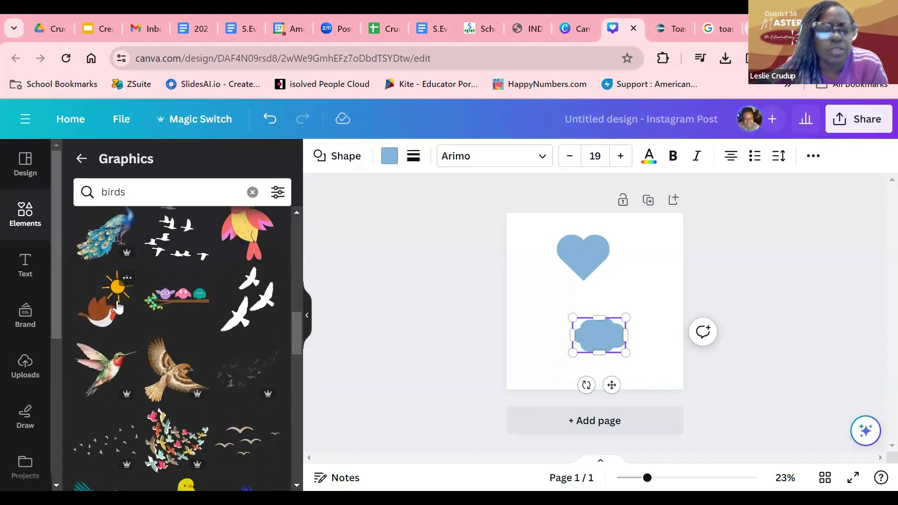
pyautogui.moveTo(117, 307); pyautogui.dragTo(116, 300)
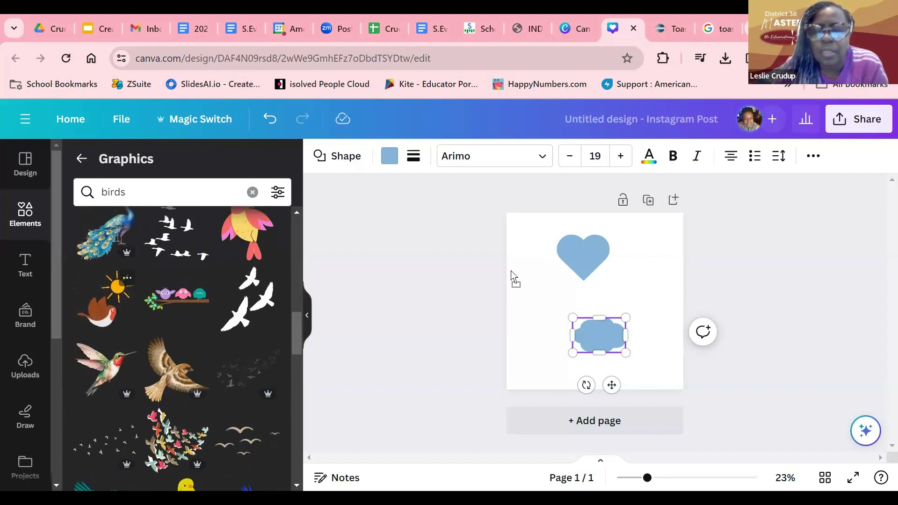
pyautogui.moveTo(592, 274); pyautogui.dragTo(617, 284)
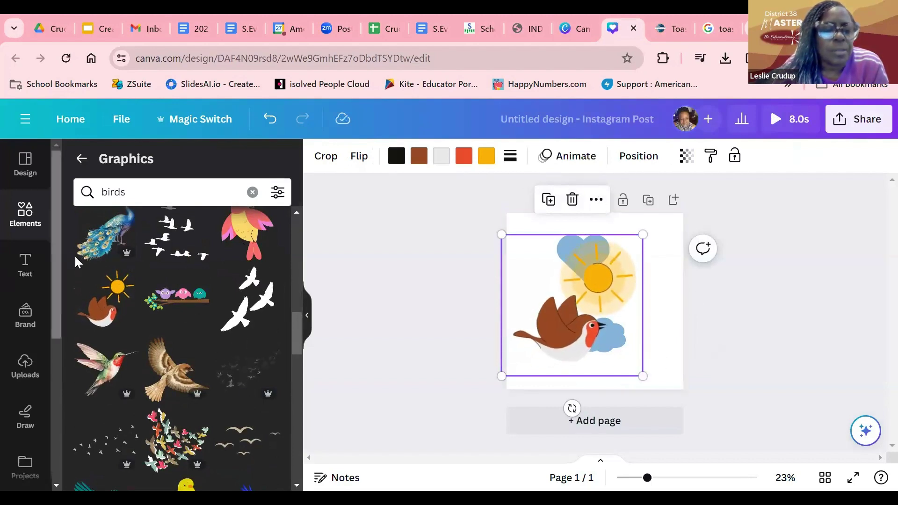
# Return to the elements overview and show the full stickers collection.
pyautogui.scroll(-5, 163, 332)
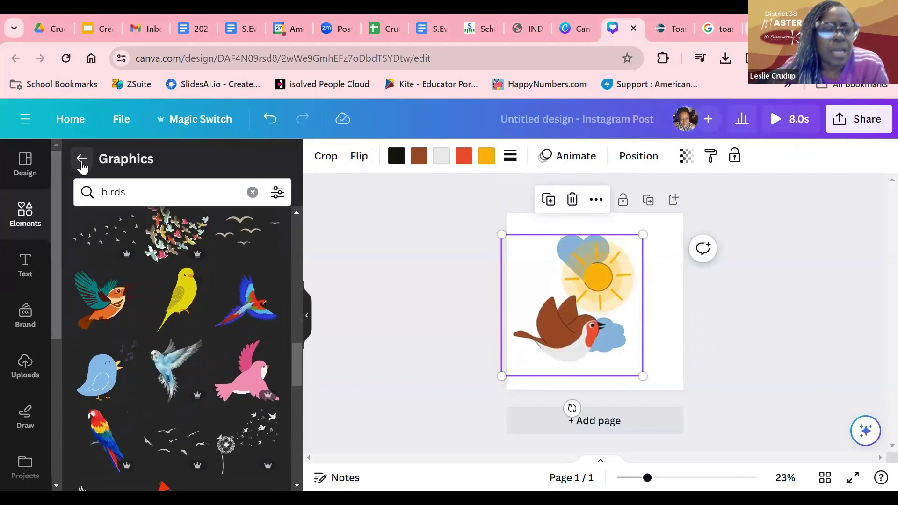
pyautogui.click(82, 162)
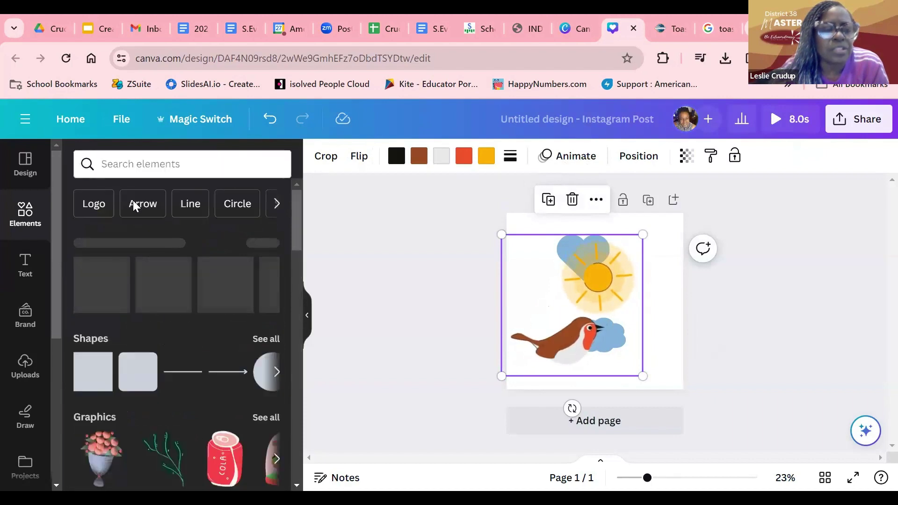
pyautogui.scroll(-3, 197, 307)
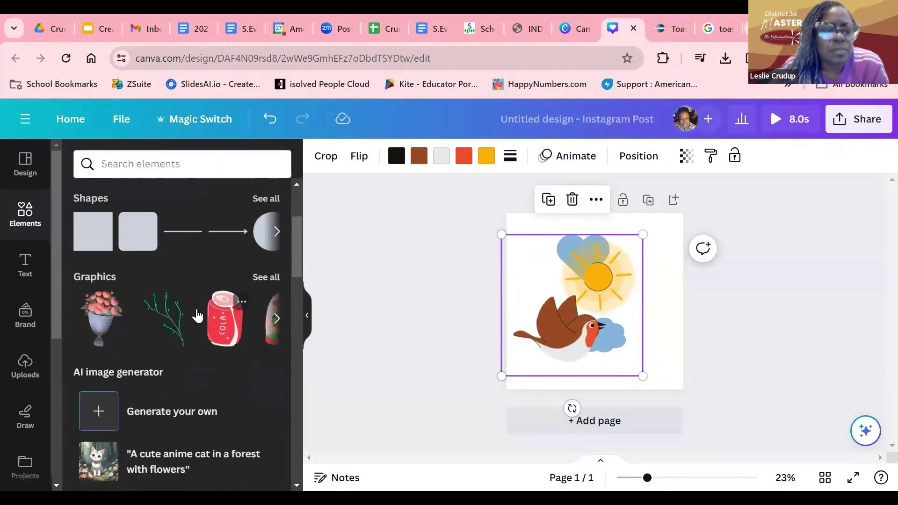
pyautogui.scroll(-3, 196, 311)
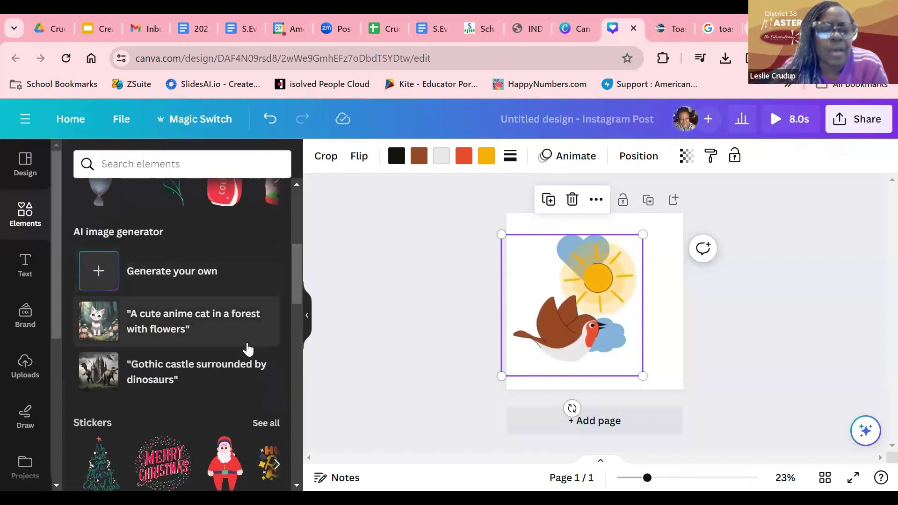
pyautogui.scroll(-5, 242, 331)
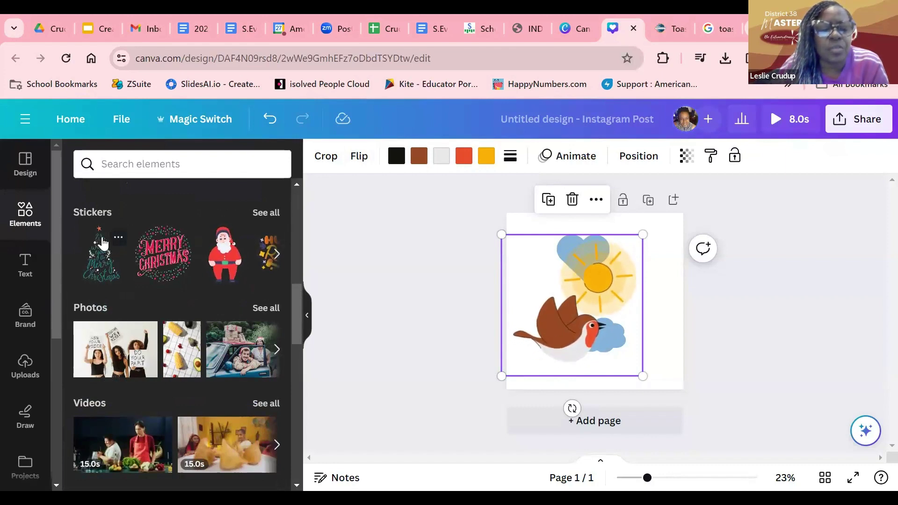
pyautogui.click(260, 213)
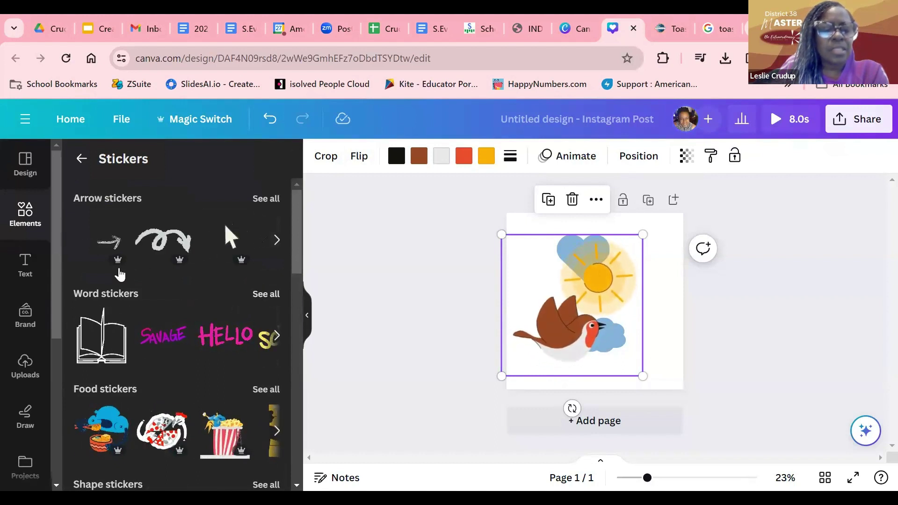
# Look through the sticker categories, from arrow and word stickers to social media and trending ones, for free and Pro options.
pyautogui.moveTo(122, 267)
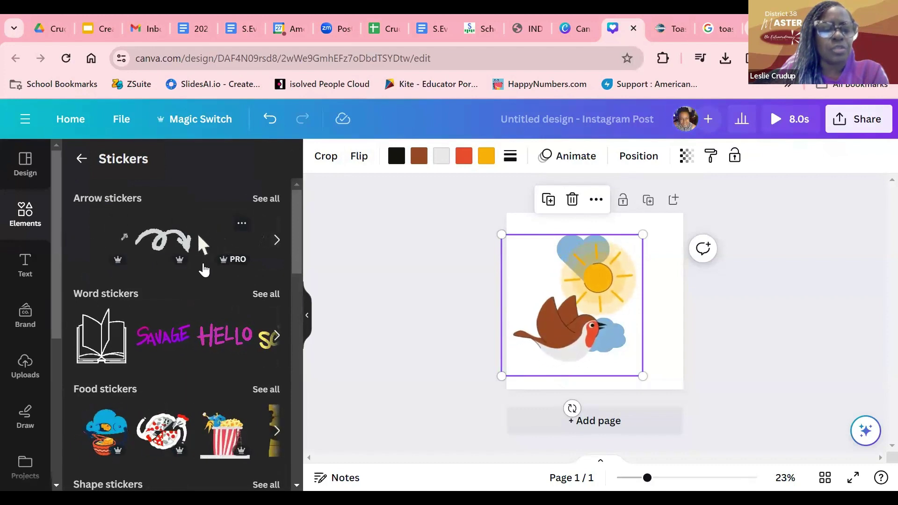
pyautogui.scroll(-2, 201, 269)
pyautogui.scroll(-3, 203, 270)
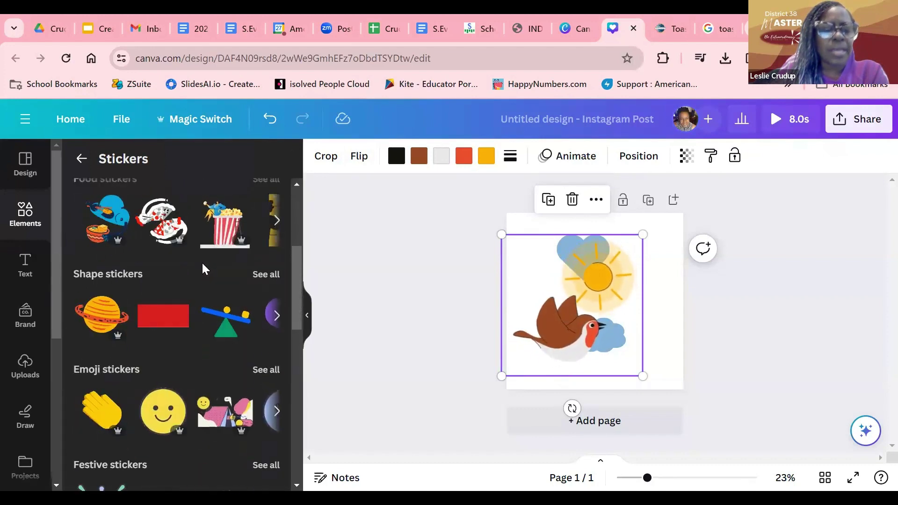
pyautogui.scroll(-2, 201, 264)
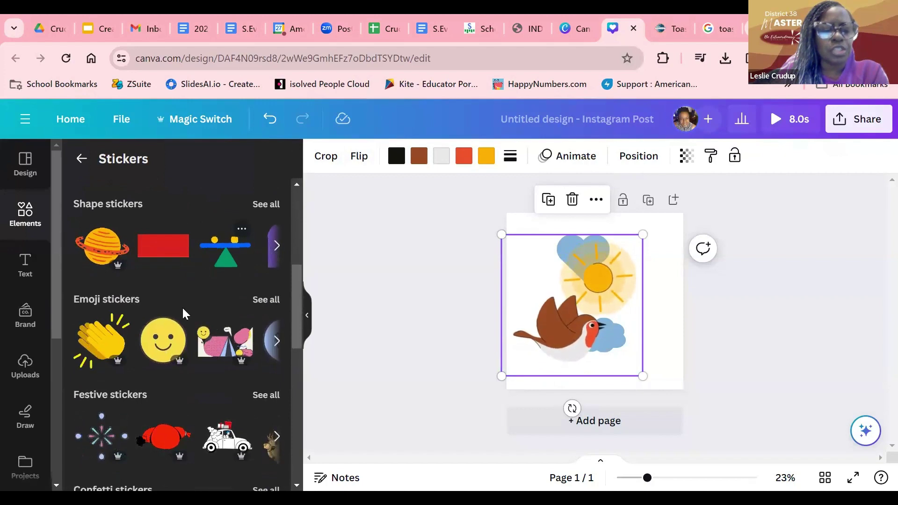
pyautogui.scroll(-3, 175, 377)
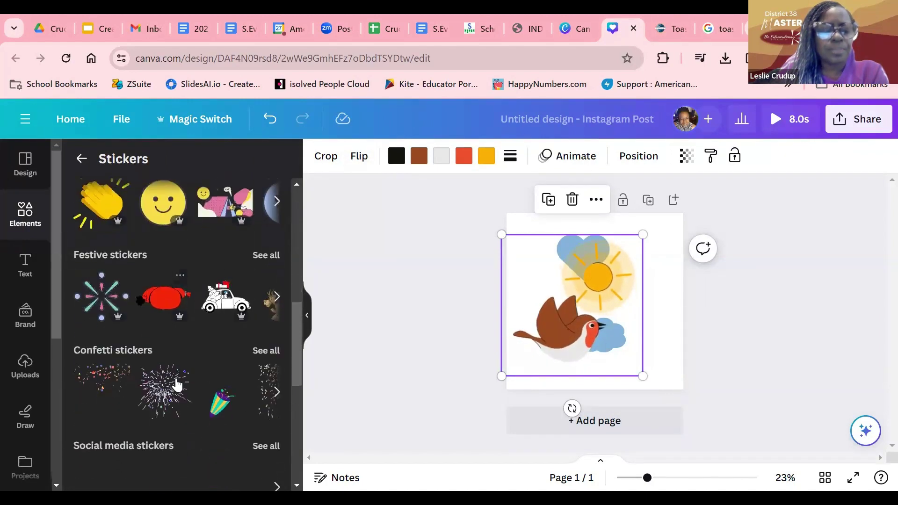
pyautogui.scroll(-2, 176, 374)
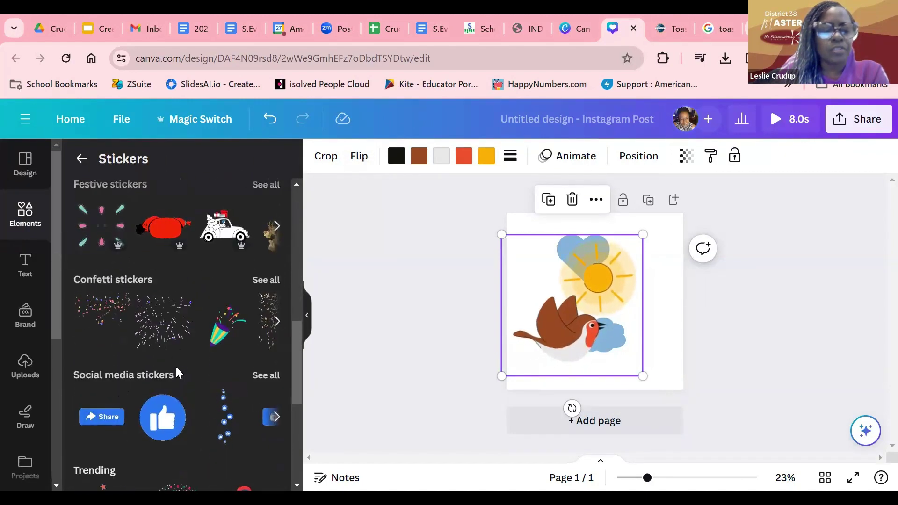
pyautogui.scroll(-3, 176, 374)
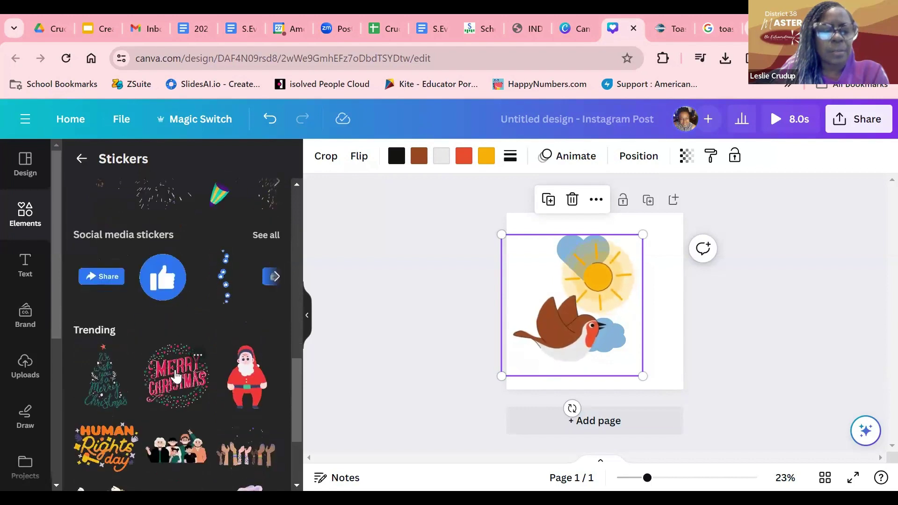
pyautogui.scroll(-6, 177, 376)
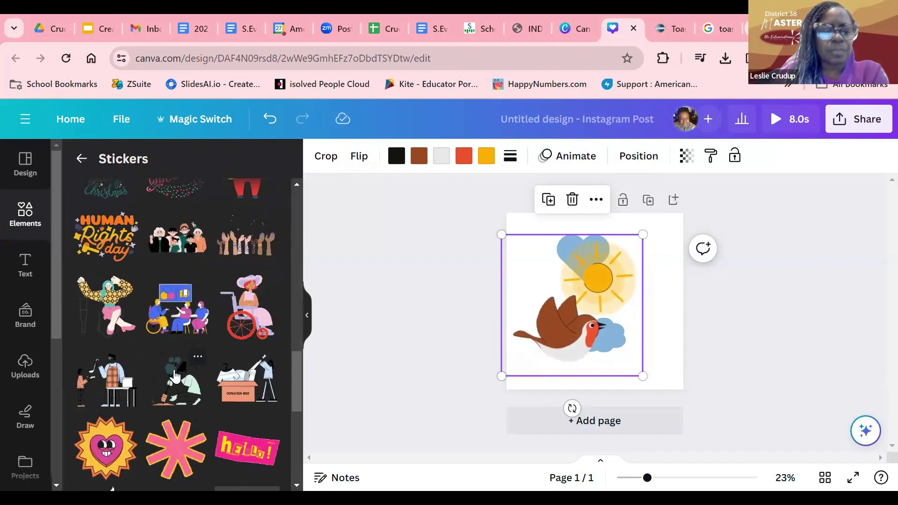
pyautogui.scroll(-5, 176, 376)
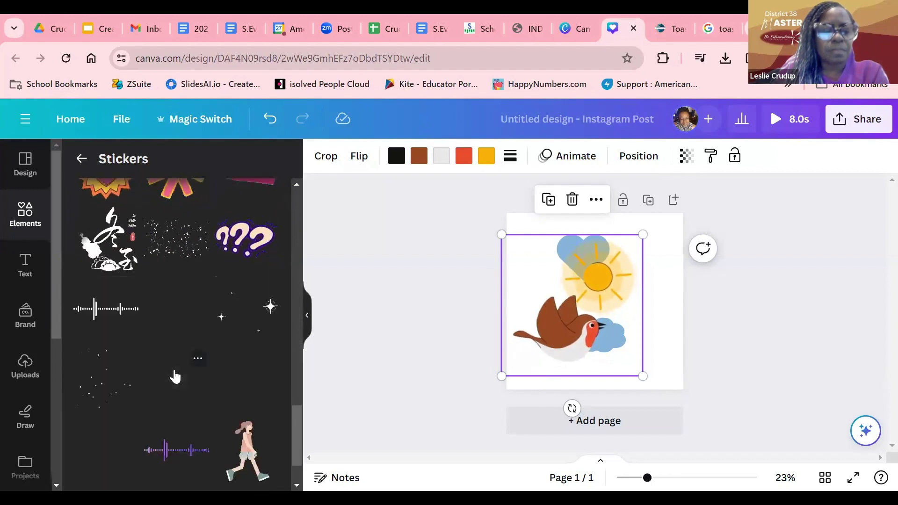
pyautogui.scroll(15, 174, 375)
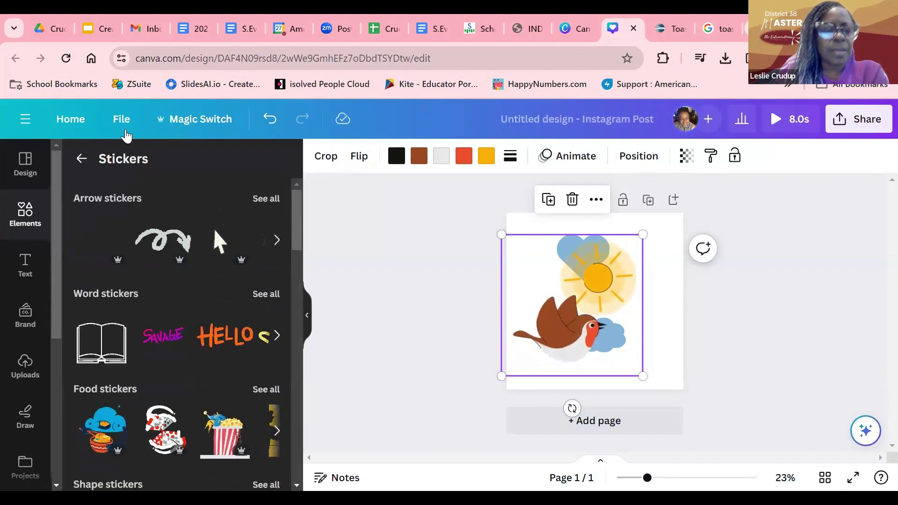
# Go back to the elements overview and show the full photos collection.
pyautogui.click(79, 161)
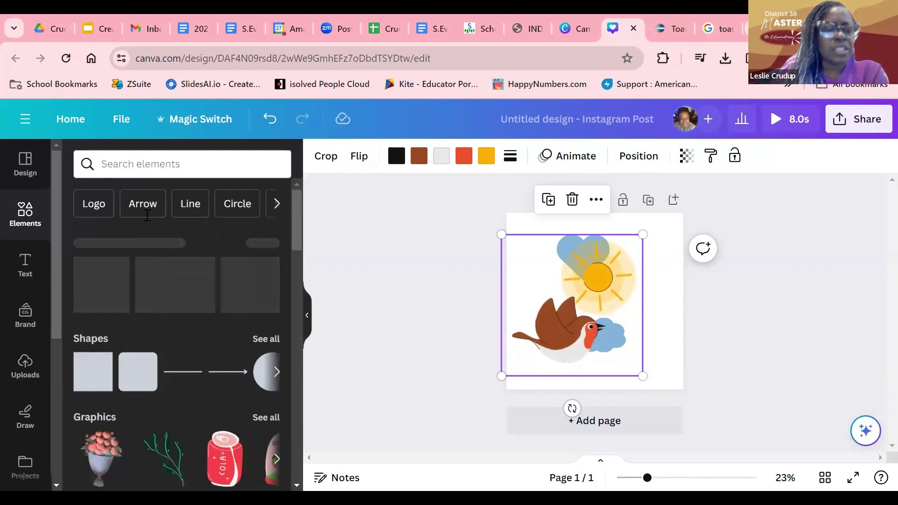
pyautogui.scroll(-10, 153, 315)
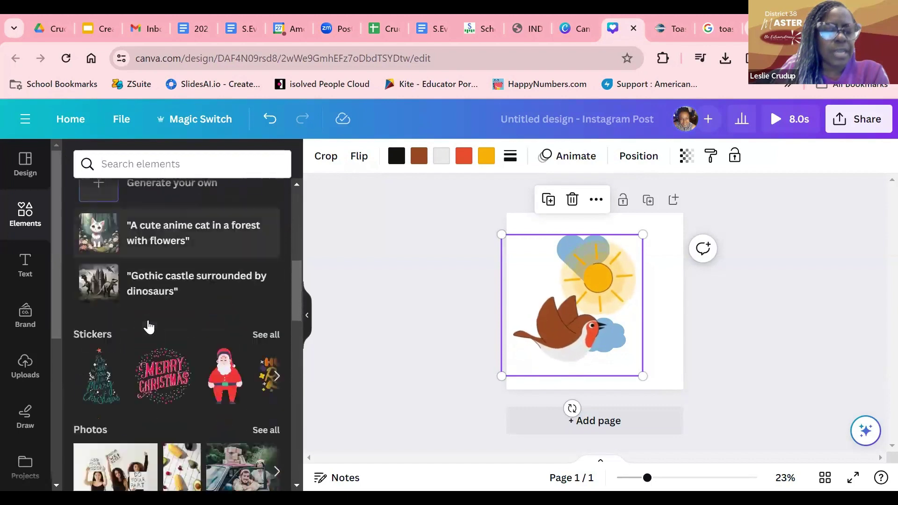
pyautogui.scroll(-1, 149, 327)
pyautogui.scroll(2, 144, 321)
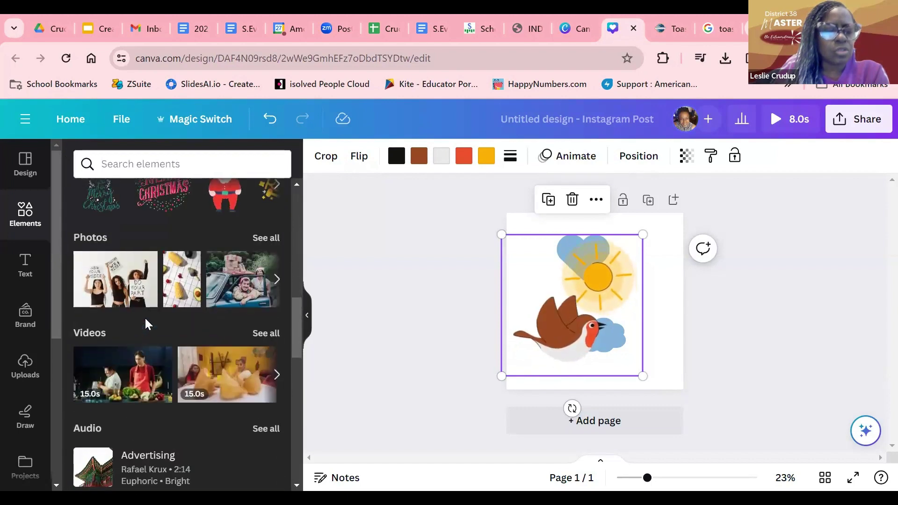
pyautogui.click(264, 239)
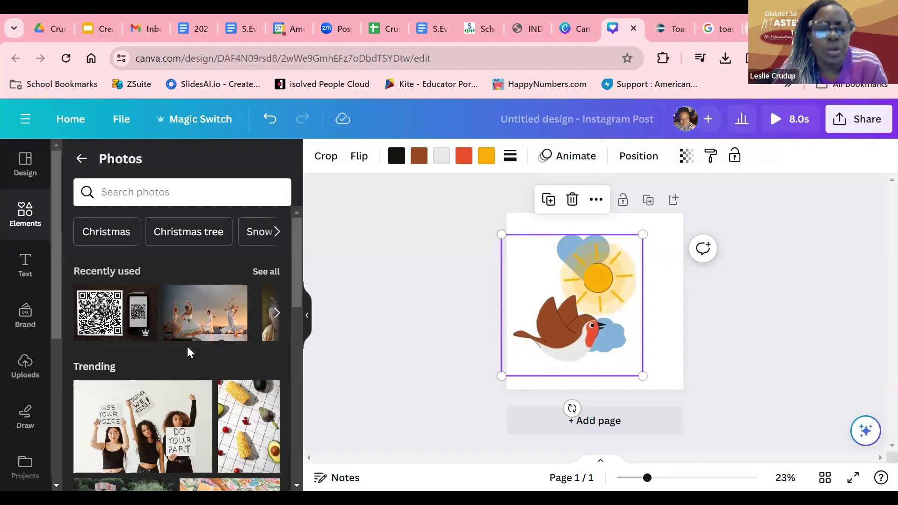
# Browse the trending photos and search the photo library for "group of people talking".
pyautogui.scroll(-3, 187, 351)
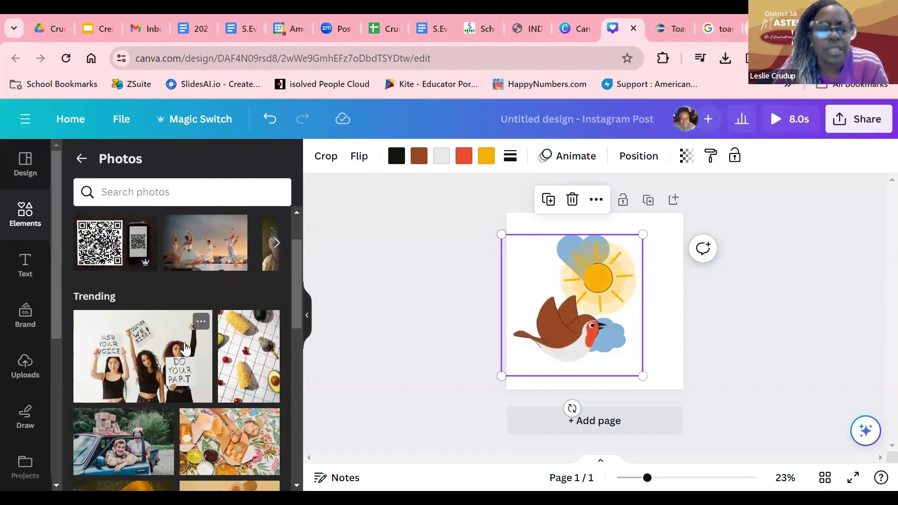
pyautogui.scroll(-3, 186, 350)
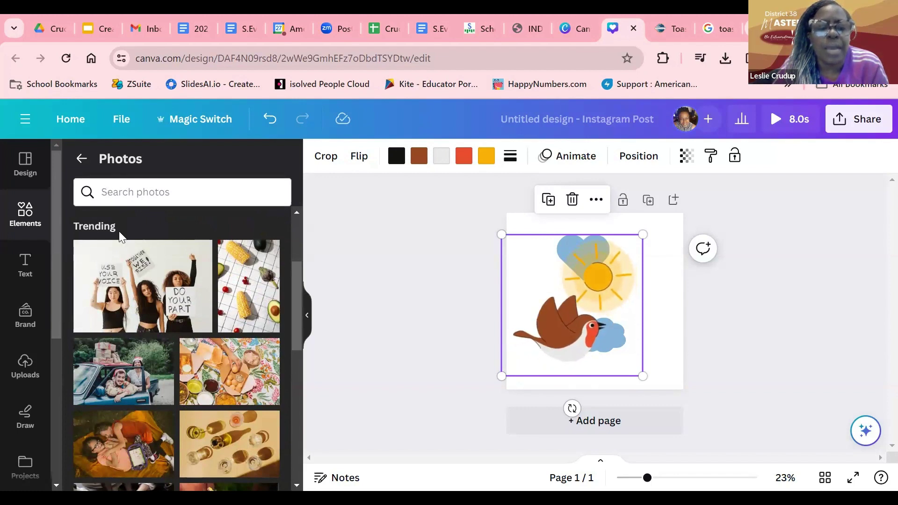
pyautogui.click(103, 195)
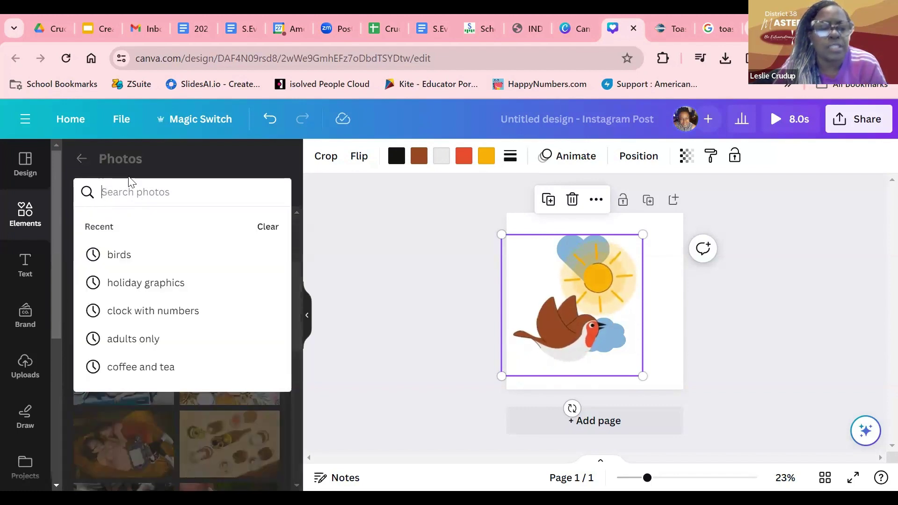
pyautogui.write('grup')
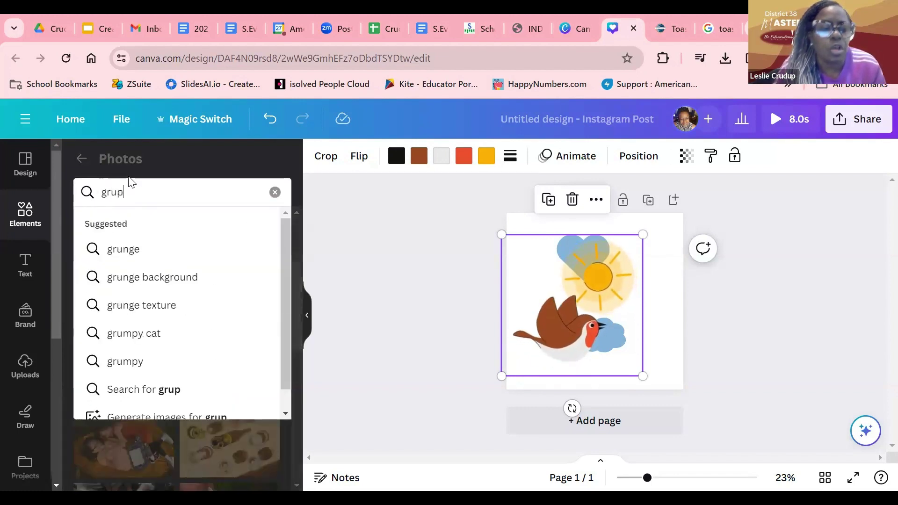
pyautogui.press('BackSpace')
pyautogui.press('BackSpace')
pyautogui.write('oup of ')
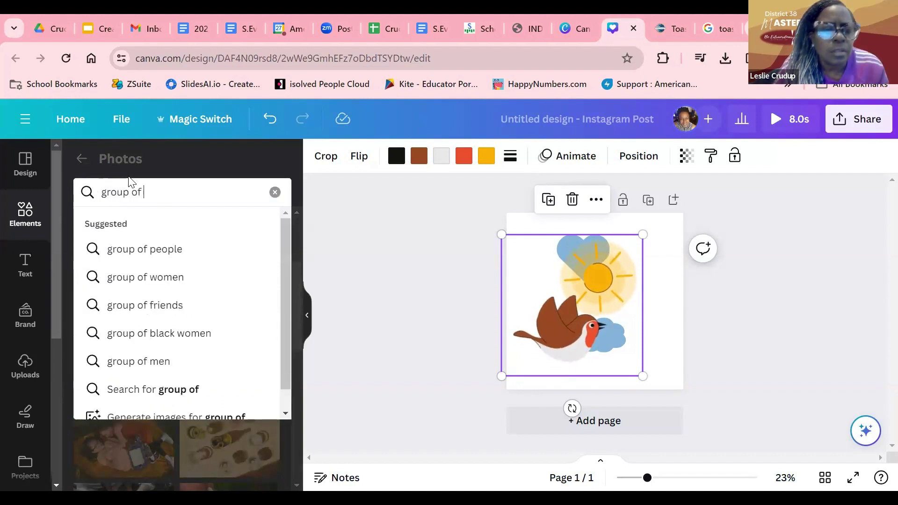
pyautogui.write('people talking')
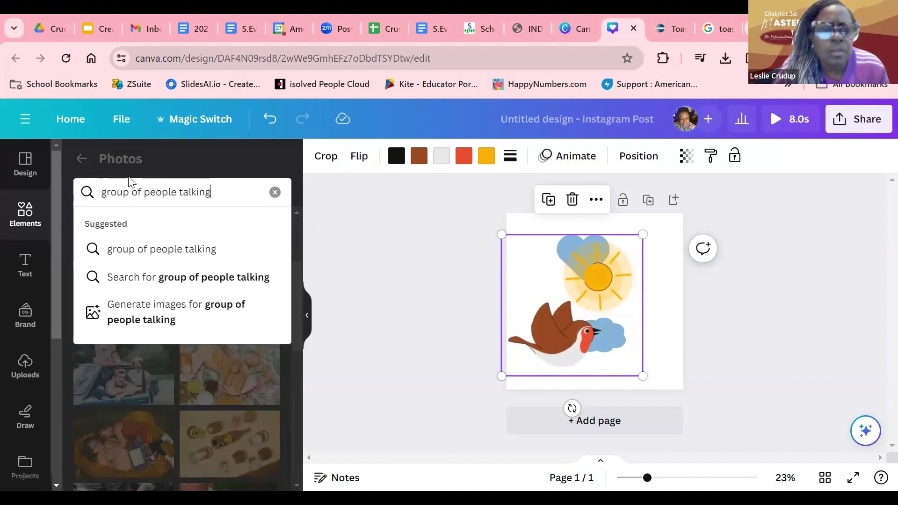
pyautogui.press('Return')
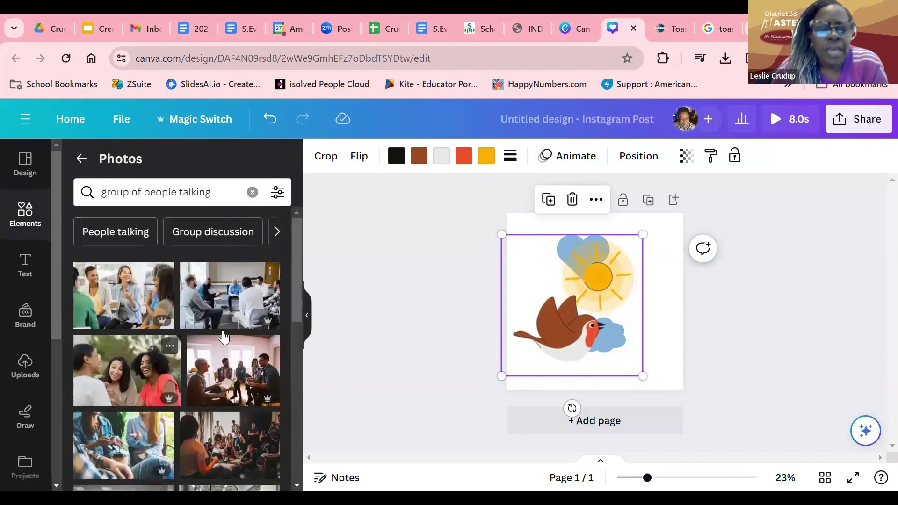
# Look through the photos of groups of people talking for free and Pro options to use in the design.
pyautogui.scroll(-3, 263, 358)
pyautogui.scroll(-4, 263, 358)
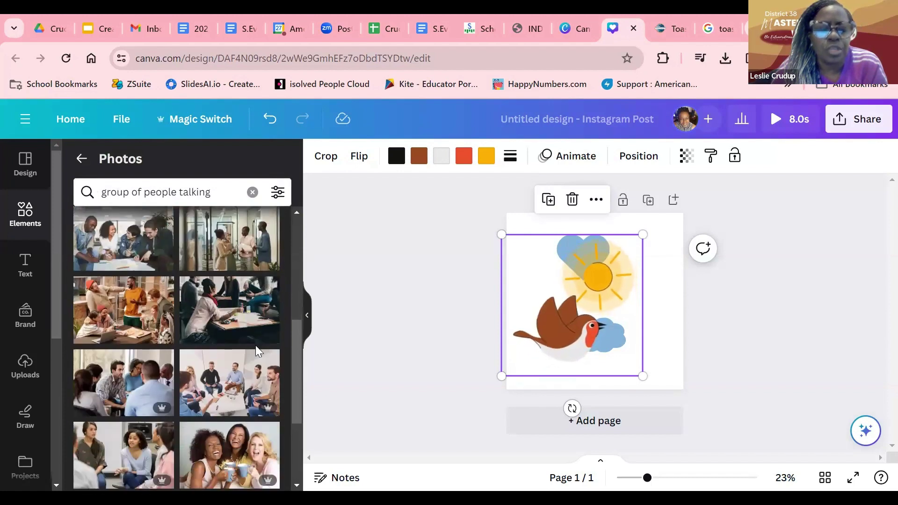
pyautogui.scroll(-2, 256, 346)
pyautogui.scroll(-2, 246, 344)
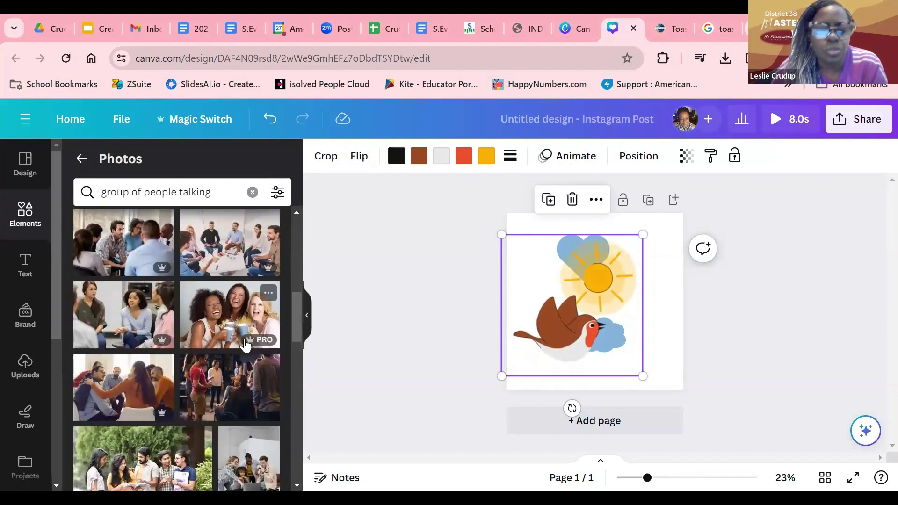
pyautogui.scroll(-6, 195, 362)
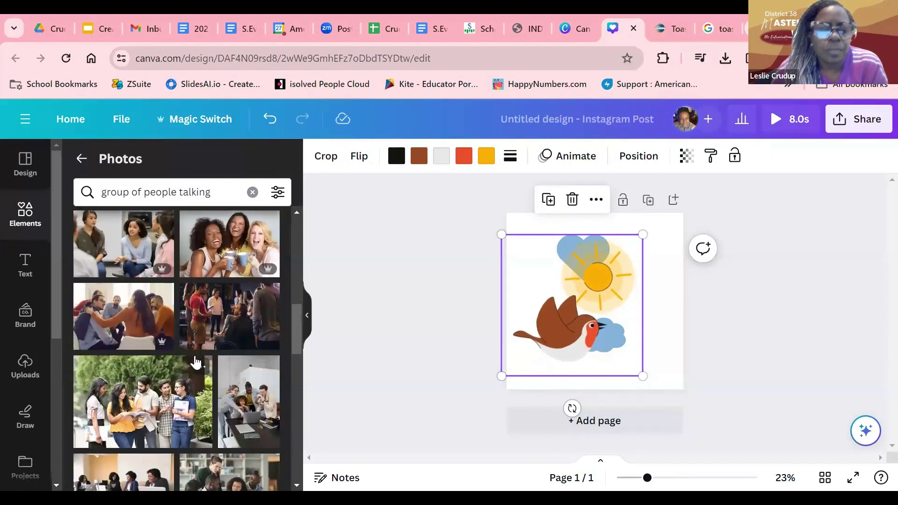
pyautogui.scroll(-3, 195, 363)
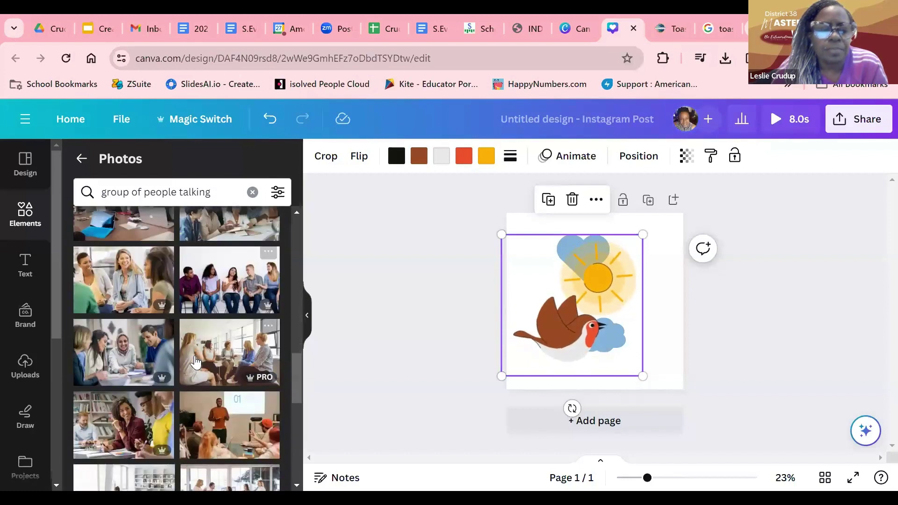
pyautogui.scroll(-5, 194, 358)
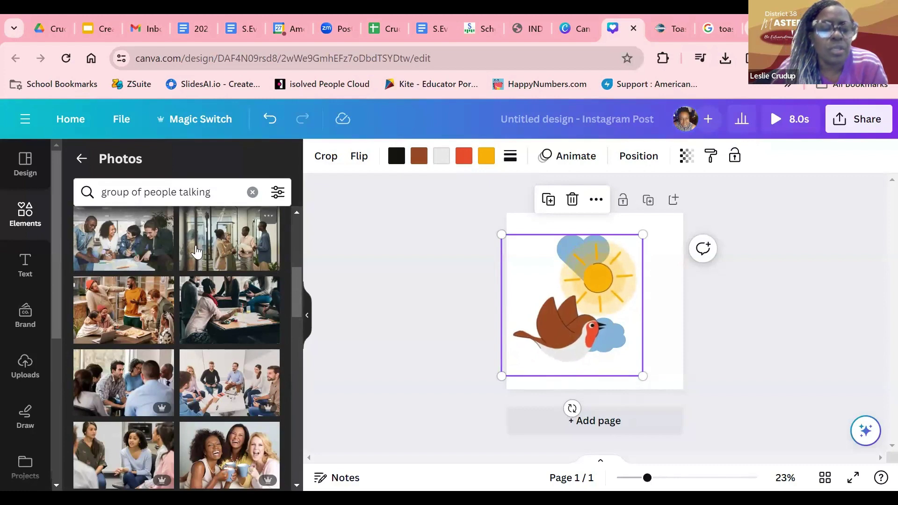
pyautogui.scroll(-5, 197, 274)
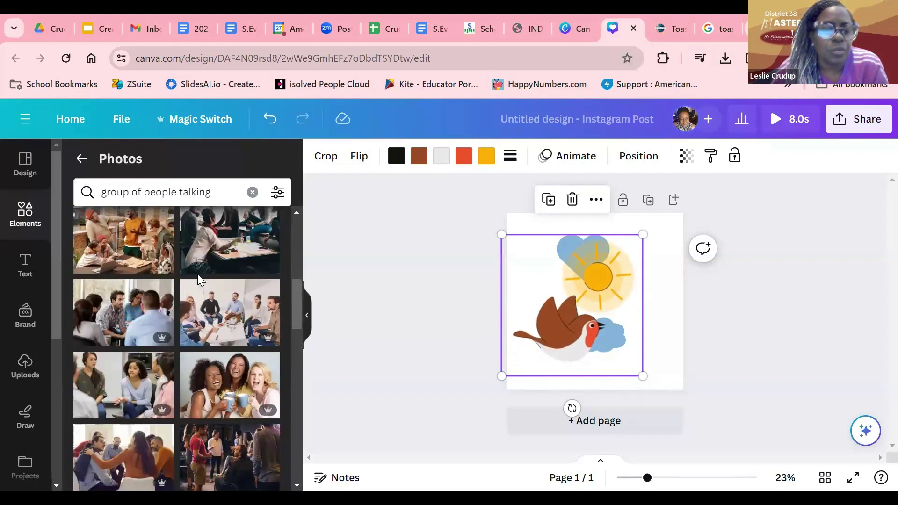
# Go back from the photo results to the elements overview and show the full videos collection.
pyautogui.scroll(-5, 199, 283)
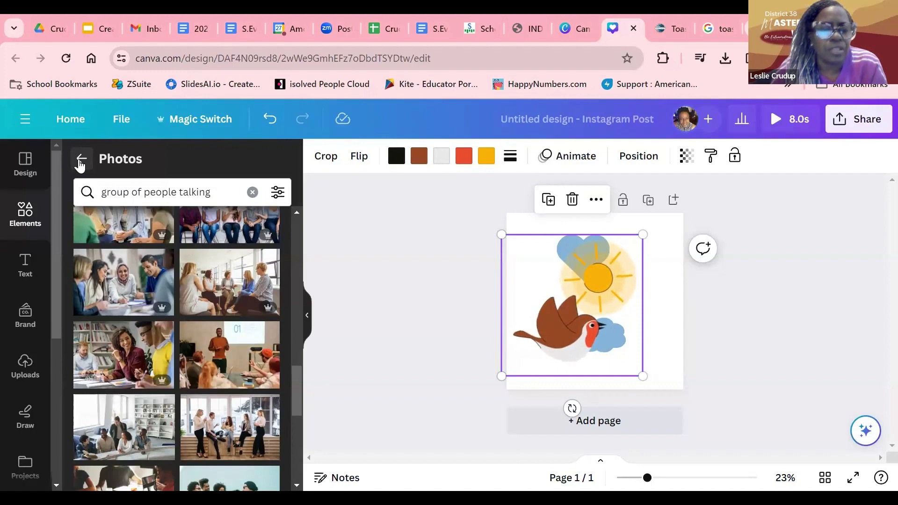
pyautogui.click(81, 161)
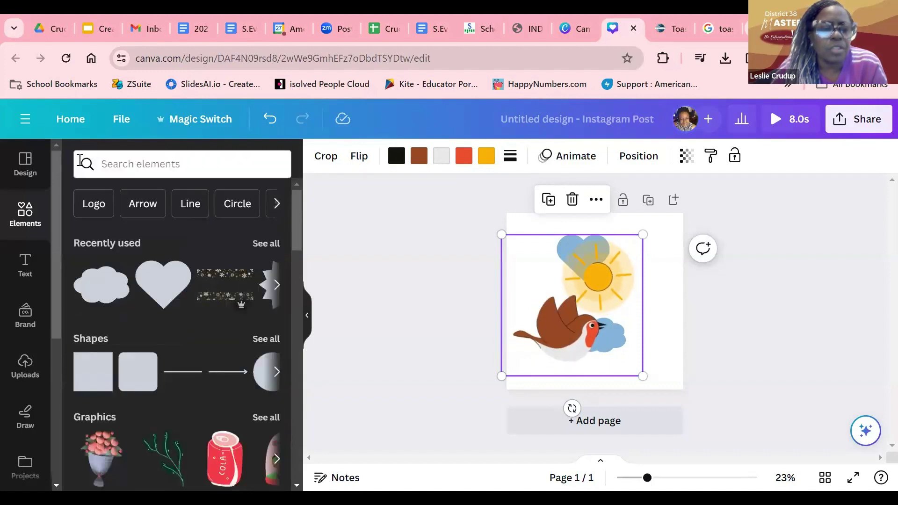
pyautogui.scroll(-9, 178, 328)
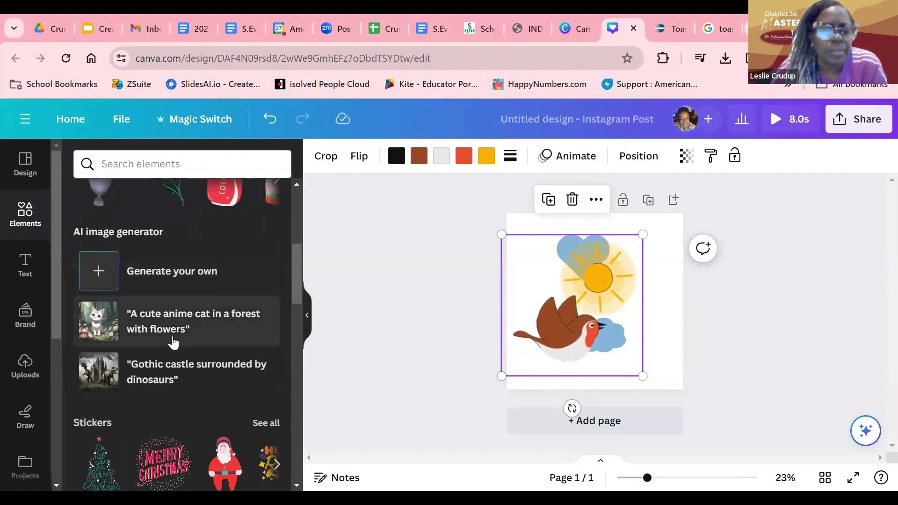
pyautogui.scroll(-10, 172, 342)
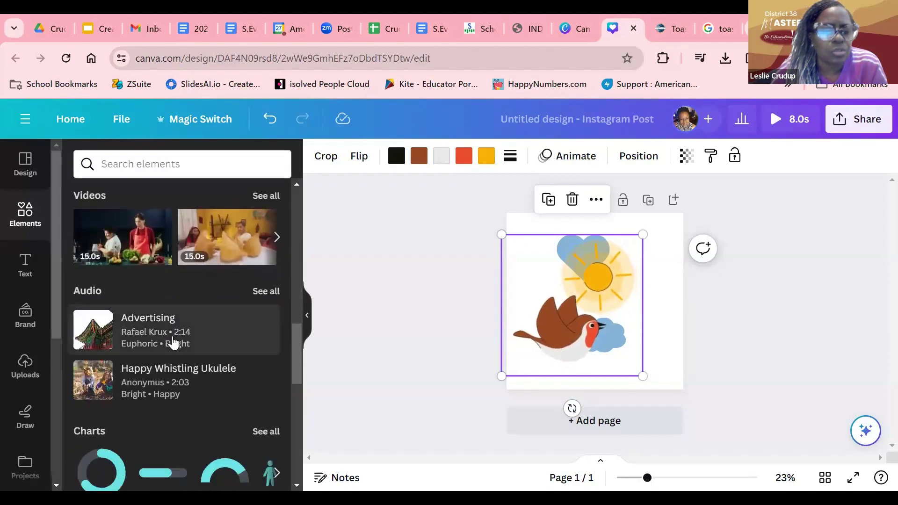
pyautogui.scroll(5, 172, 341)
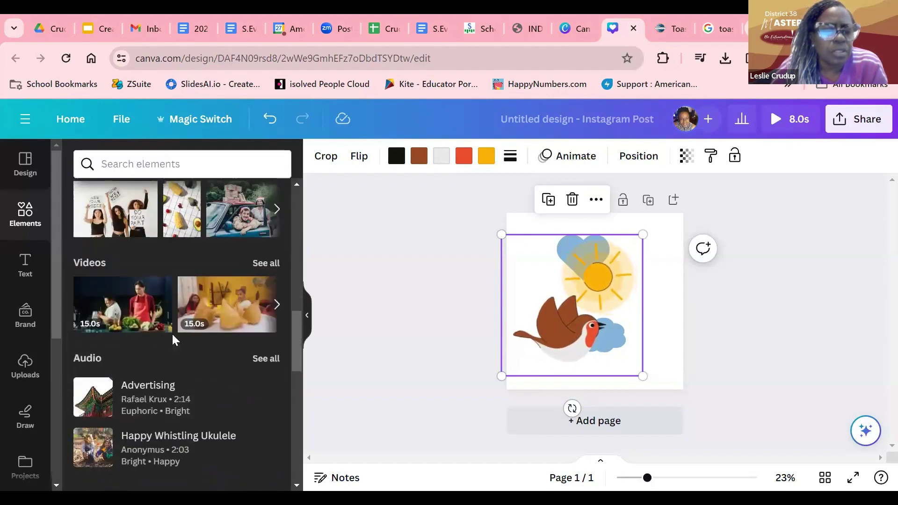
pyautogui.scroll(2, 172, 330)
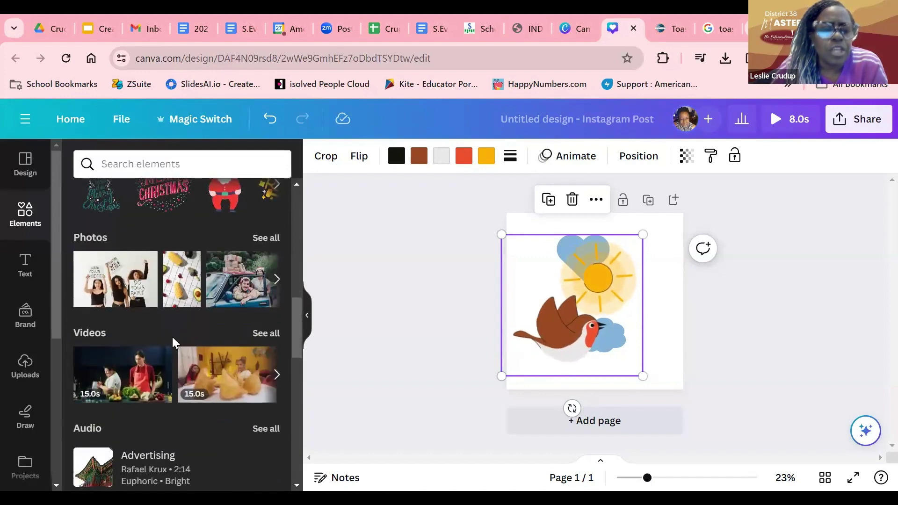
pyautogui.scroll(-2, 172, 336)
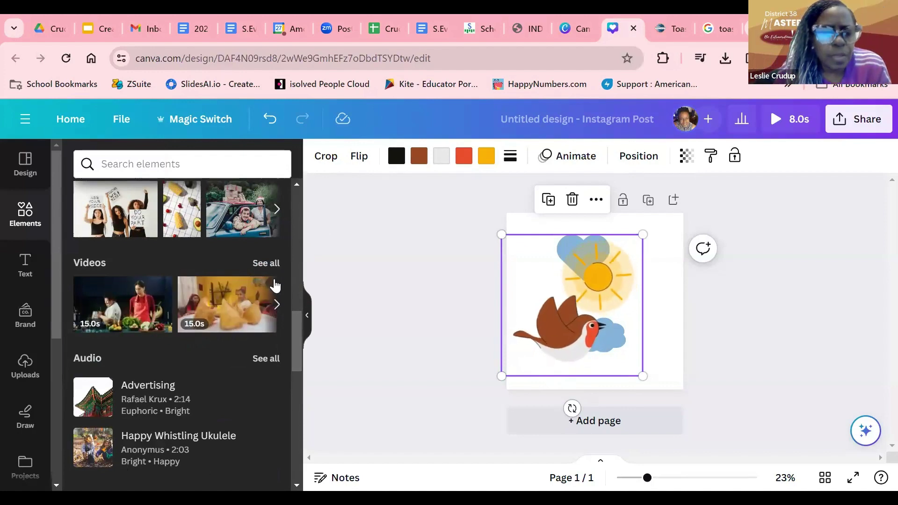
pyautogui.click(265, 262)
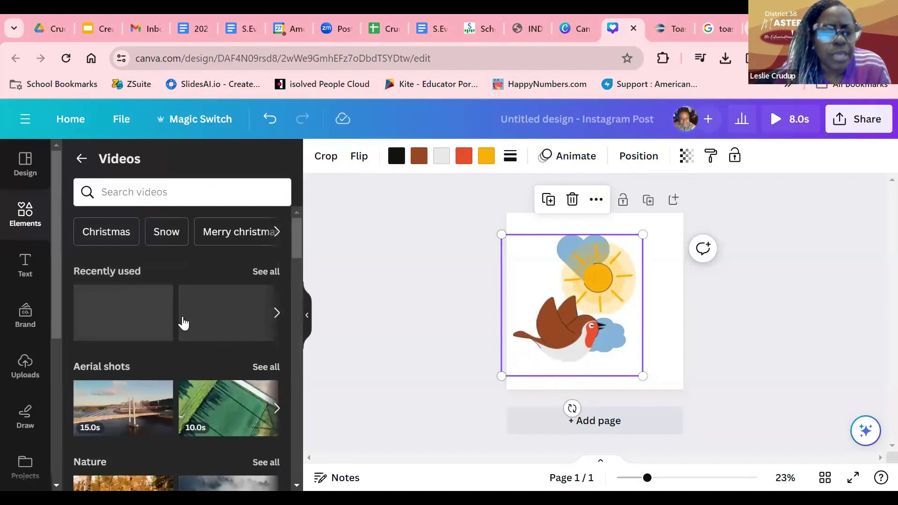
# Look through the video categories, from aerial shots, nature and business to beach, rain, sky, cities and sea.
pyautogui.scroll(-3, 210, 358)
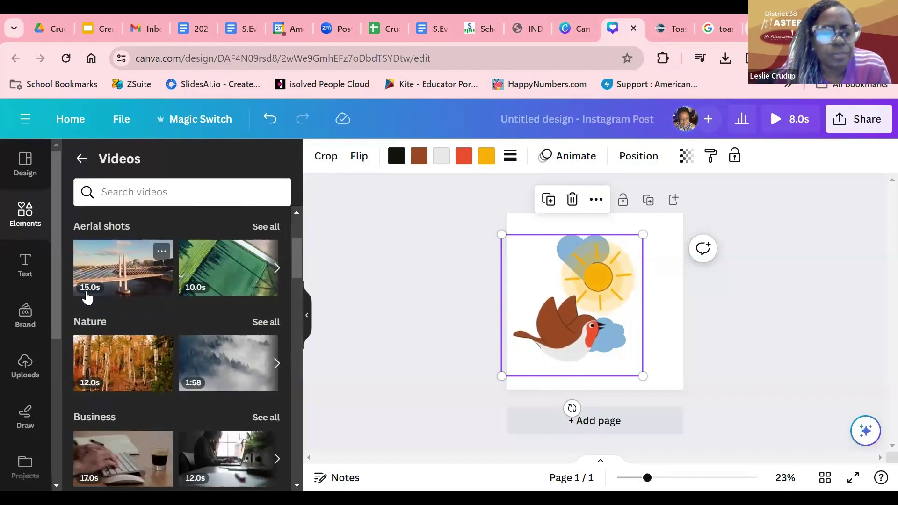
pyautogui.scroll(-2, 188, 390)
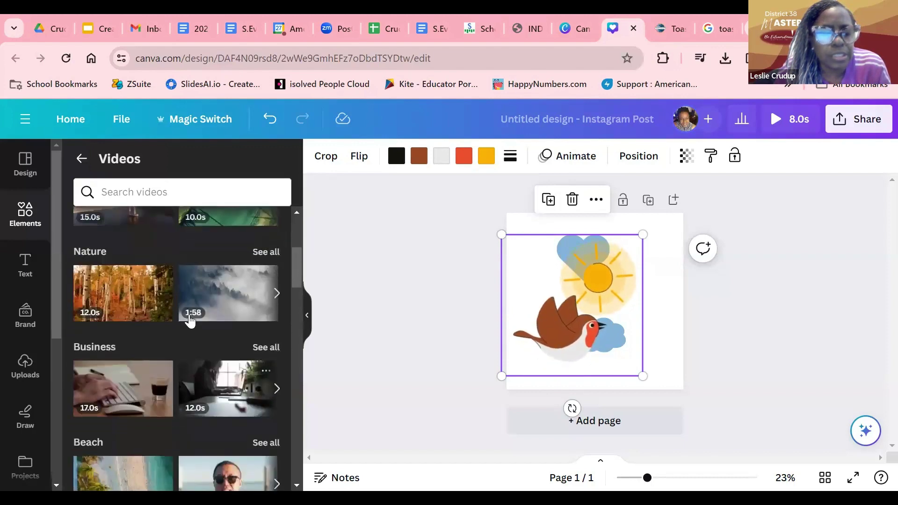
pyautogui.scroll(-4, 117, 363)
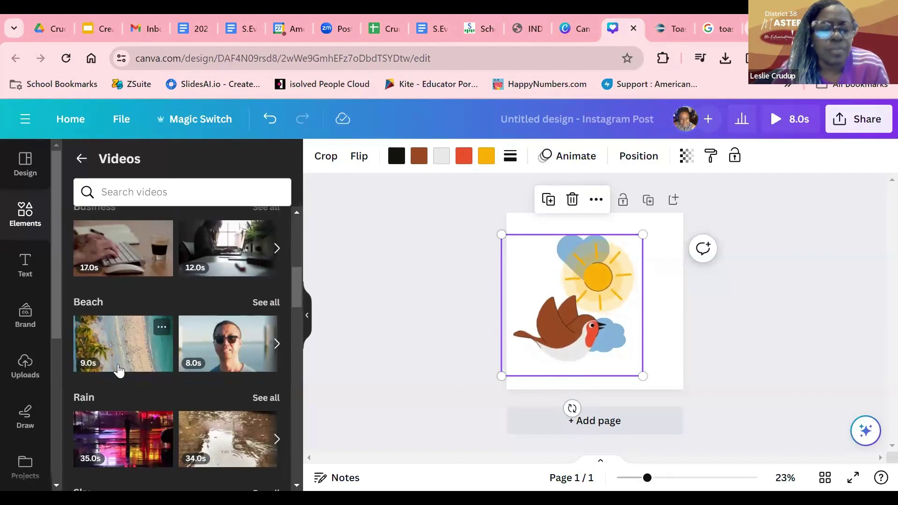
pyautogui.scroll(-3, 129, 363)
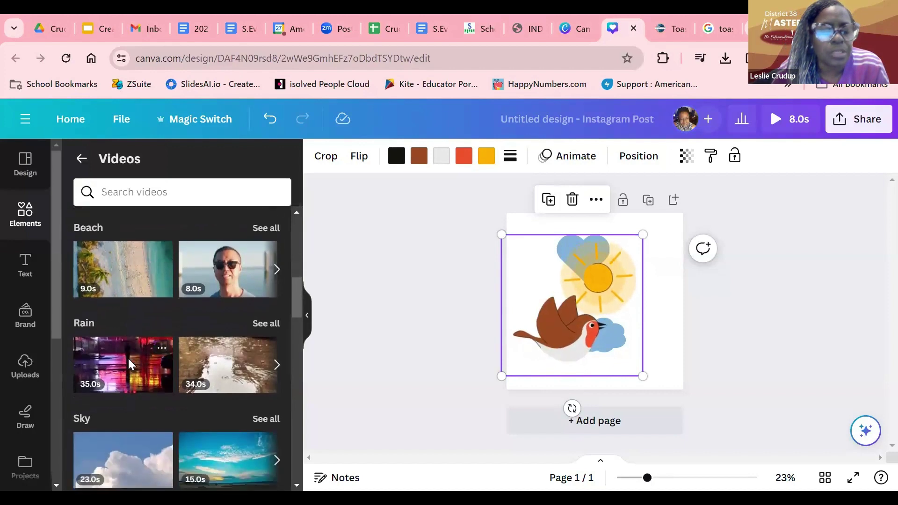
pyautogui.scroll(-3, 131, 364)
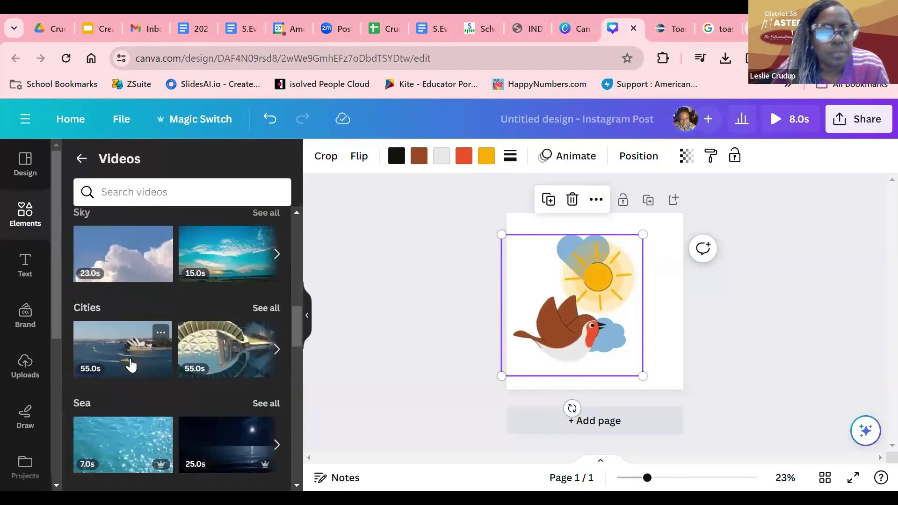
pyautogui.scroll(-2, 130, 364)
pyautogui.scroll(3, 130, 358)
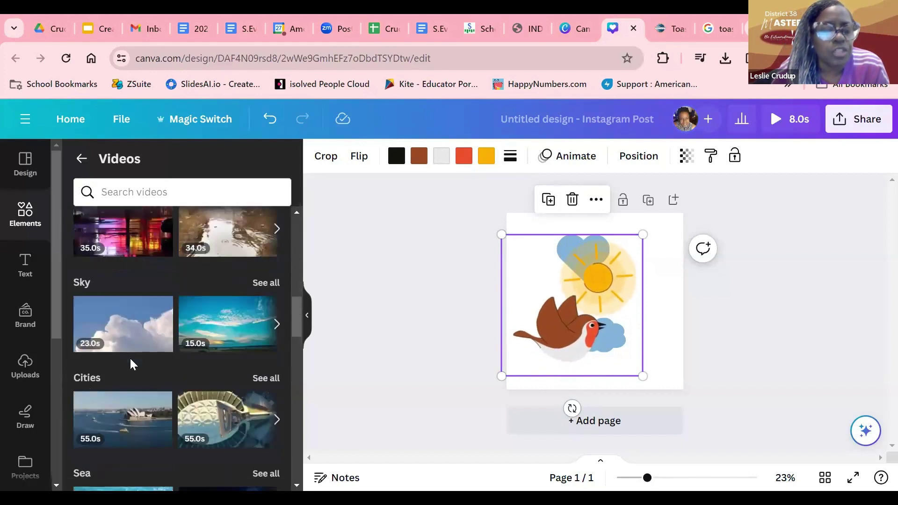
pyautogui.scroll(4, 130, 357)
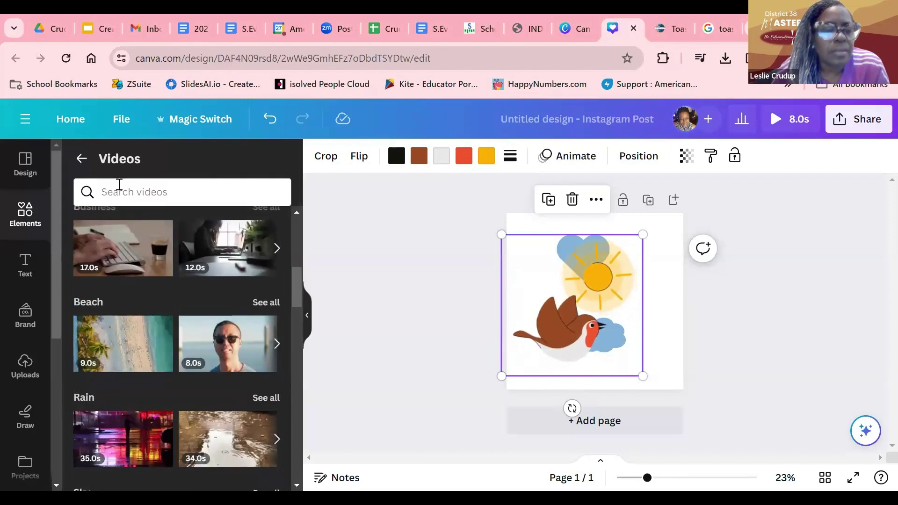
# Search the video library for "water moving" and look through the clips for free and Pro options.
pyautogui.click(118, 187)
pyautogui.write('water ')
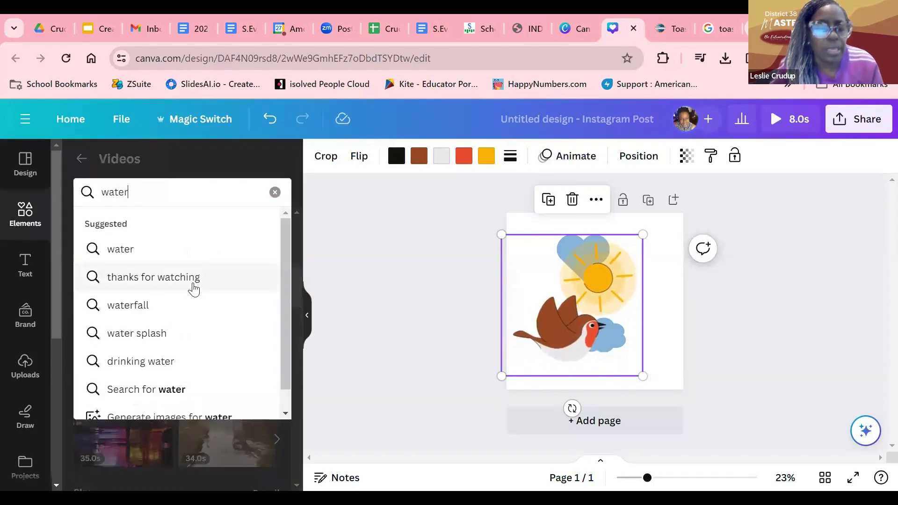
pyautogui.write('movin')
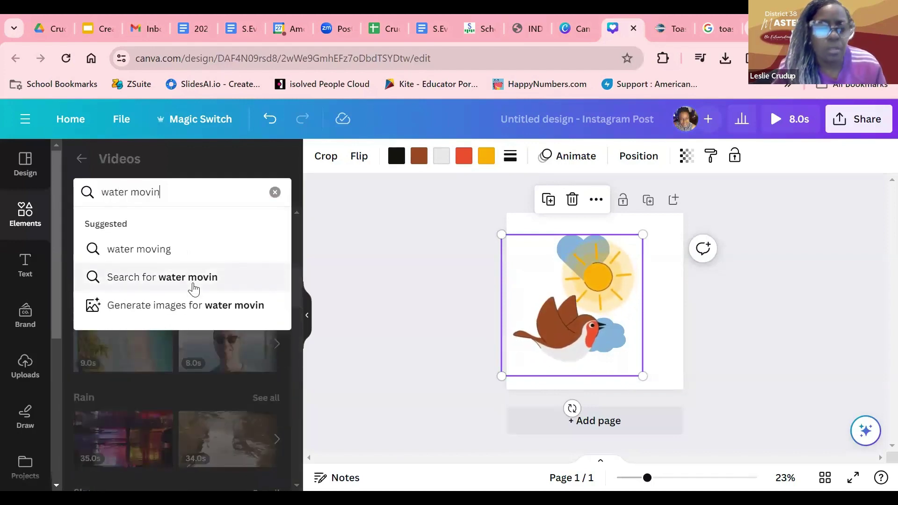
pyautogui.write('g')
pyautogui.click(192, 282)
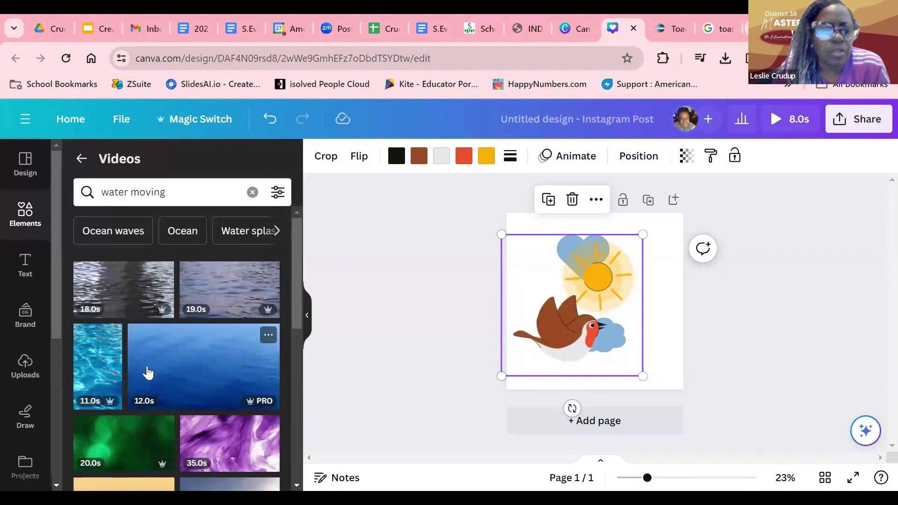
pyautogui.scroll(-3, 145, 372)
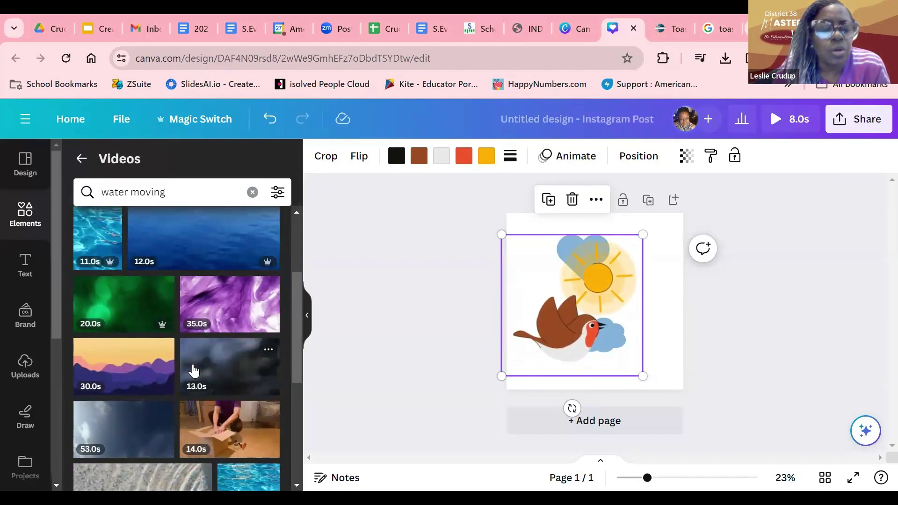
pyautogui.scroll(-2, 144, 397)
pyautogui.scroll(-4, 145, 406)
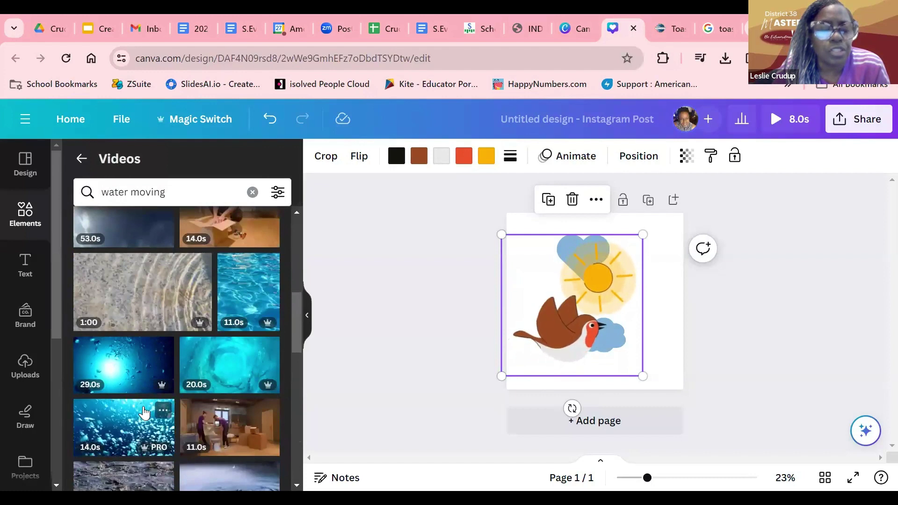
pyautogui.scroll(-2, 144, 413)
pyautogui.scroll(3, 143, 411)
pyautogui.scroll(5, 143, 404)
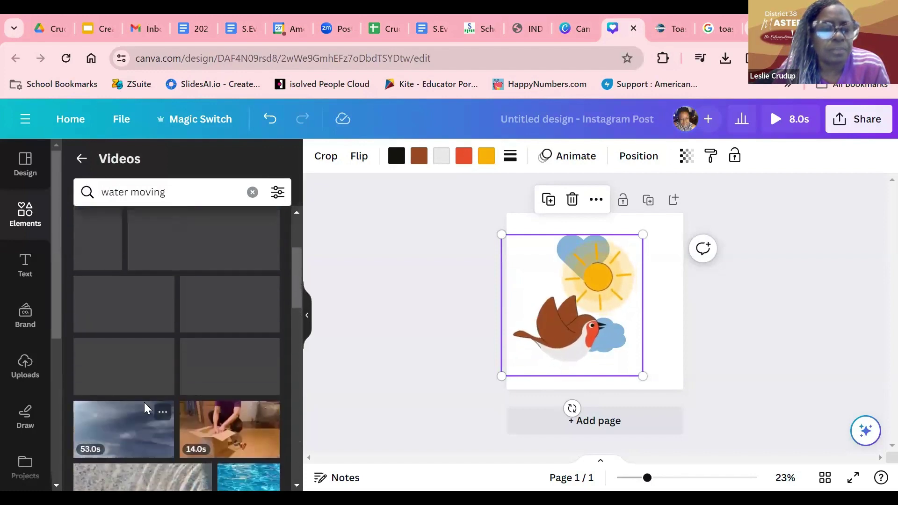
# Return to the elements overview, browse past audio, charts and tables, and show the full frames collection.
pyautogui.click(82, 161)
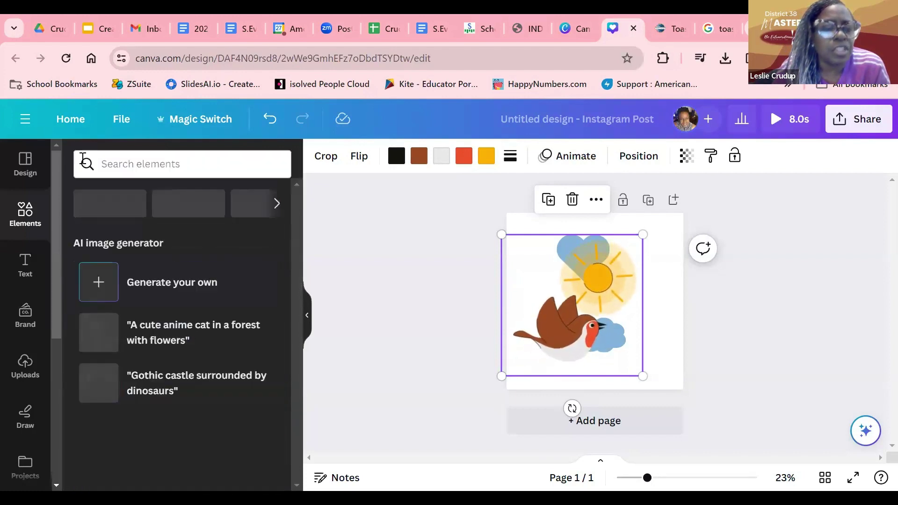
pyautogui.scroll(-2, 191, 336)
pyautogui.scroll(-10, 188, 345)
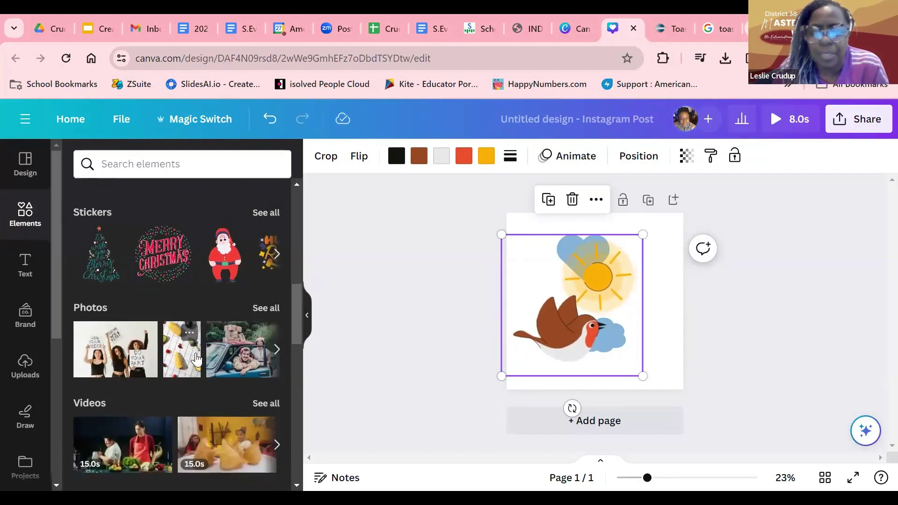
pyautogui.scroll(-3, 190, 355)
pyautogui.scroll(-3, 189, 355)
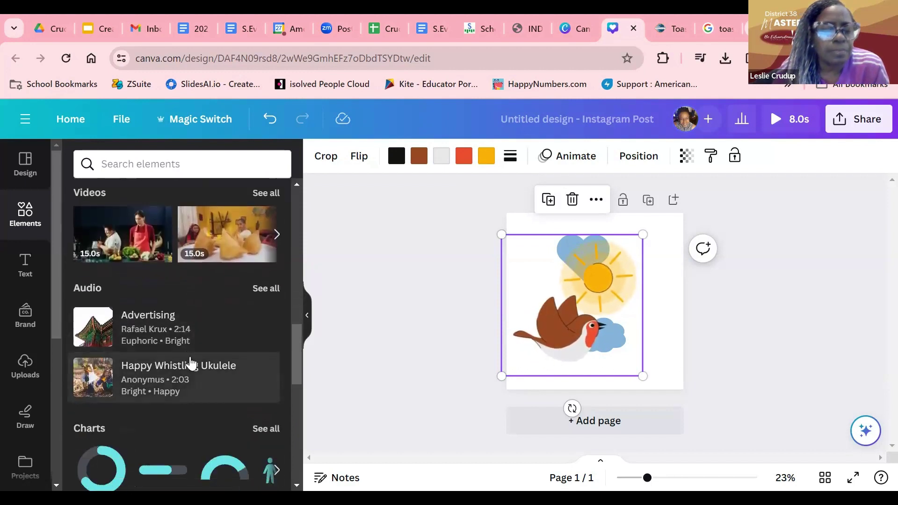
pyautogui.scroll(-3, 190, 364)
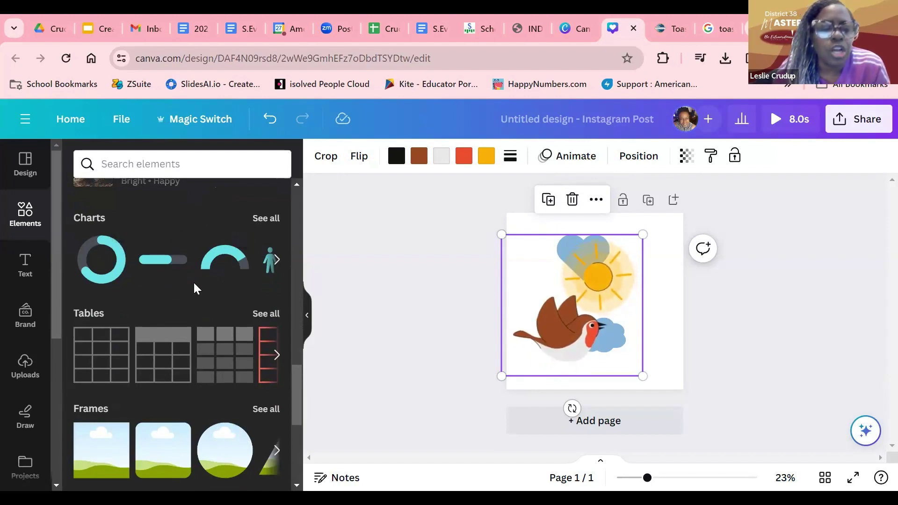
pyautogui.scroll(-2, 192, 286)
pyautogui.scroll(-1, 191, 287)
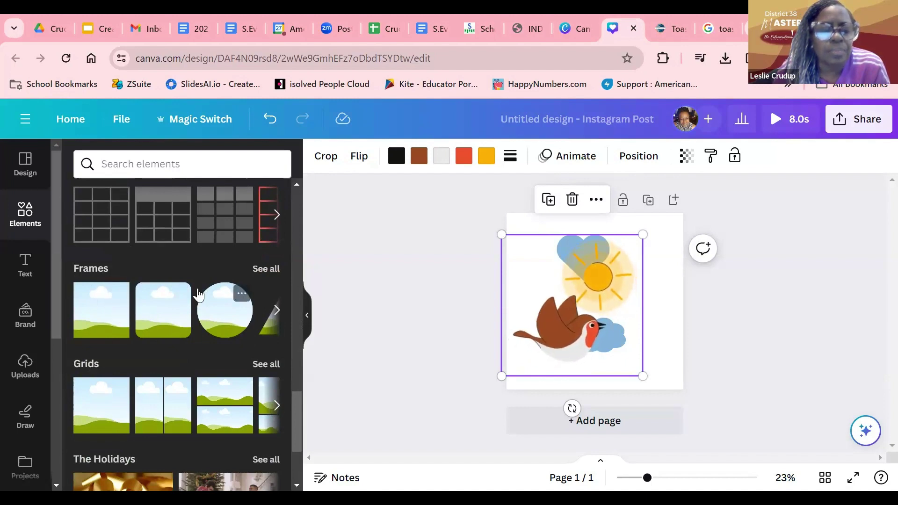
pyautogui.click(265, 270)
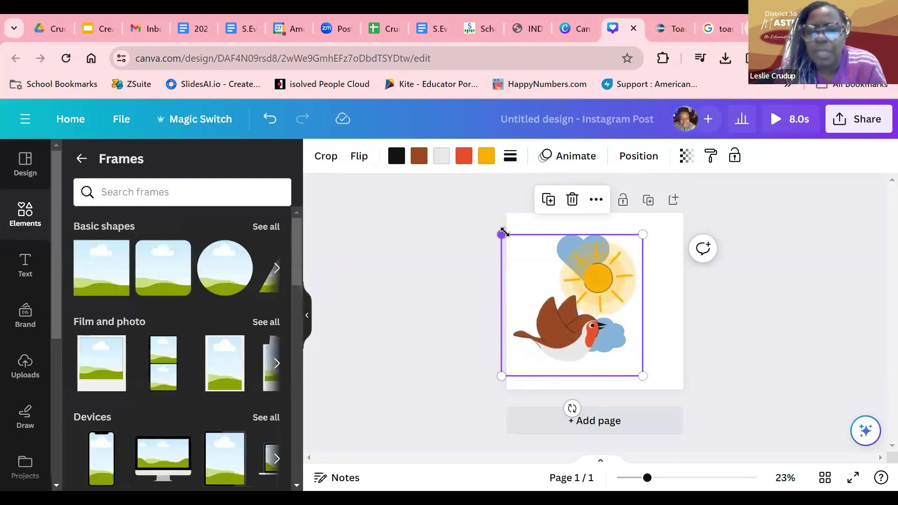
# Shrink the bird-and-sun graphic into the page's lower-right area and place a circular frame on the page's left side.
pyautogui.moveTo(515, 250); pyautogui.dragTo(640, 350)
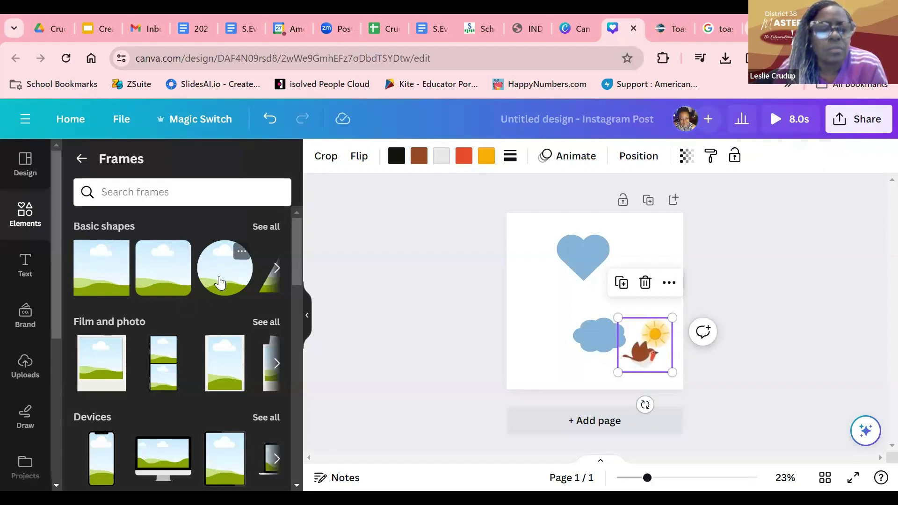
pyautogui.moveTo(220, 283); pyautogui.dragTo(460, 299)
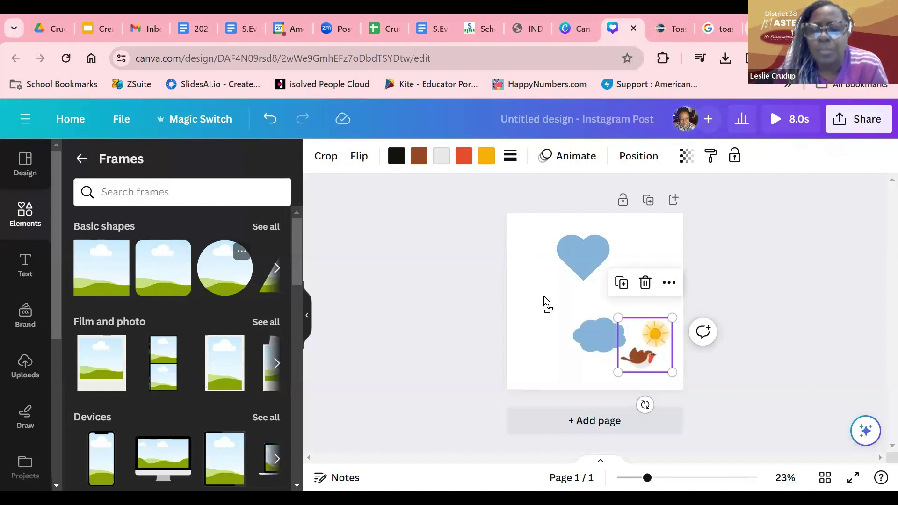
pyautogui.moveTo(531, 303); pyautogui.dragTo(531, 304)
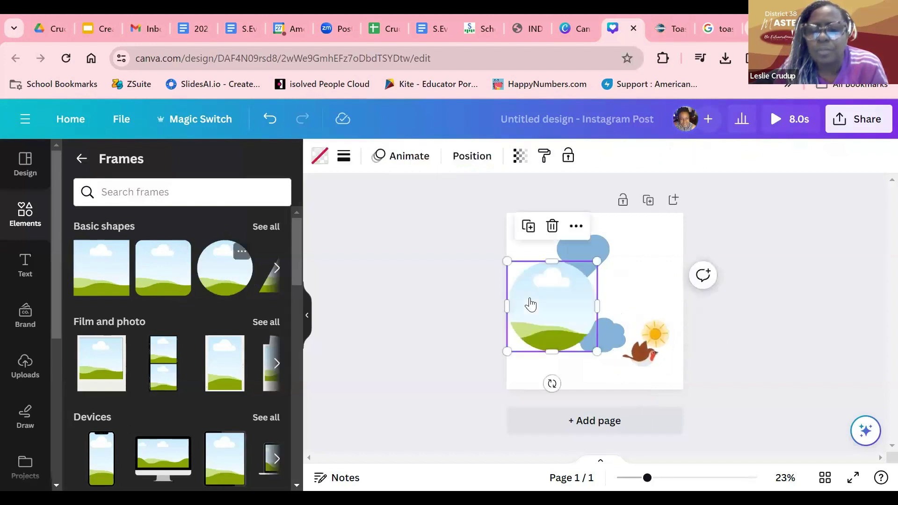
# Find the uploaded close-up portrait of the smiling woman with curly hair and place it inside the circular frame.
pyautogui.click(25, 369)
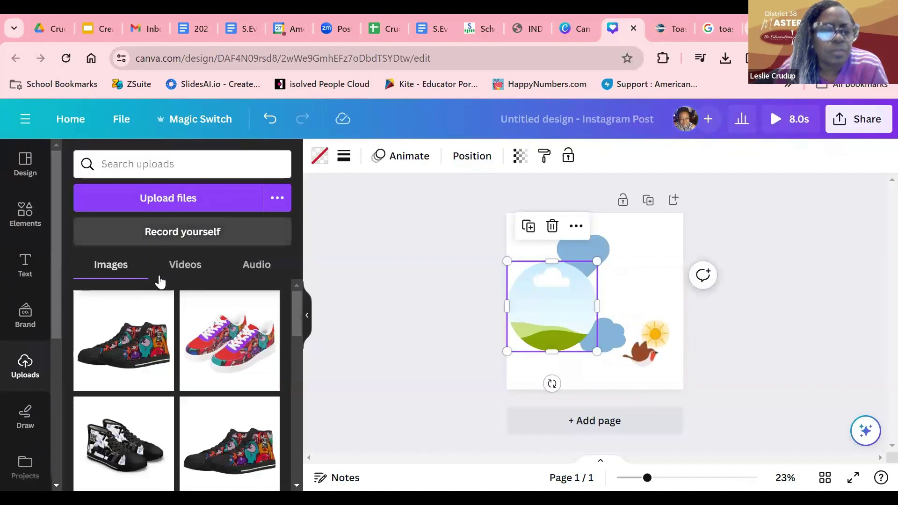
pyautogui.scroll(-10, 139, 374)
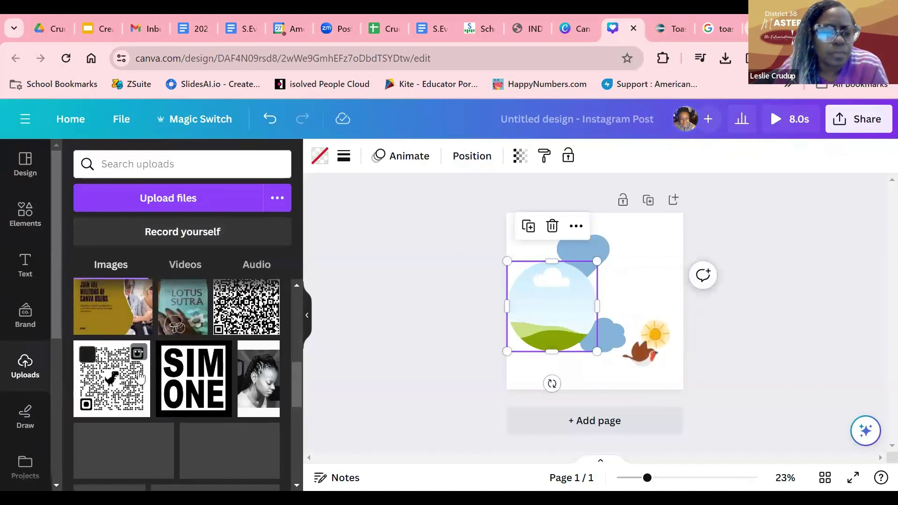
pyautogui.scroll(-5, 139, 376)
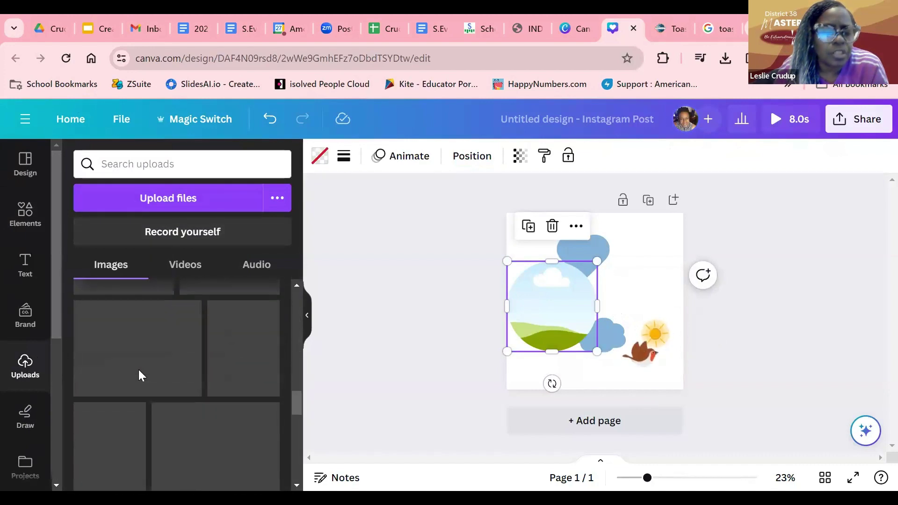
pyautogui.scroll(-3, 139, 374)
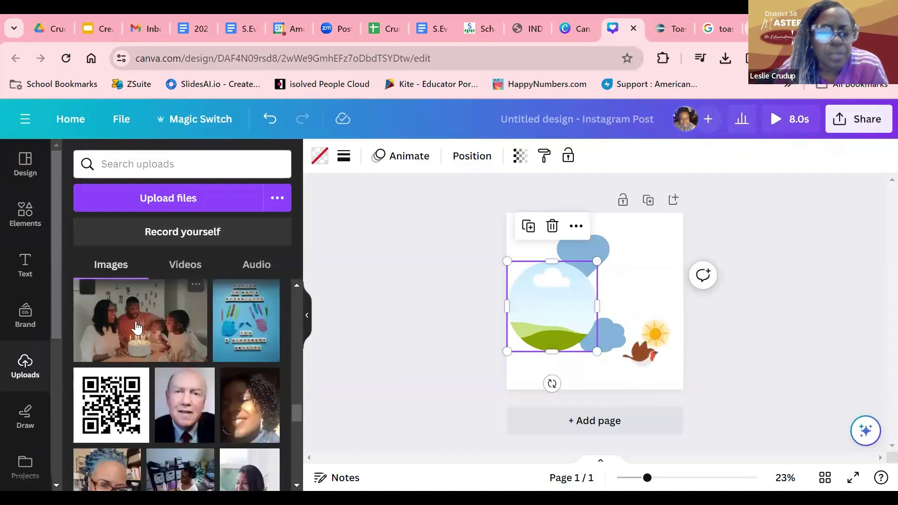
pyautogui.scroll(-2, 137, 328)
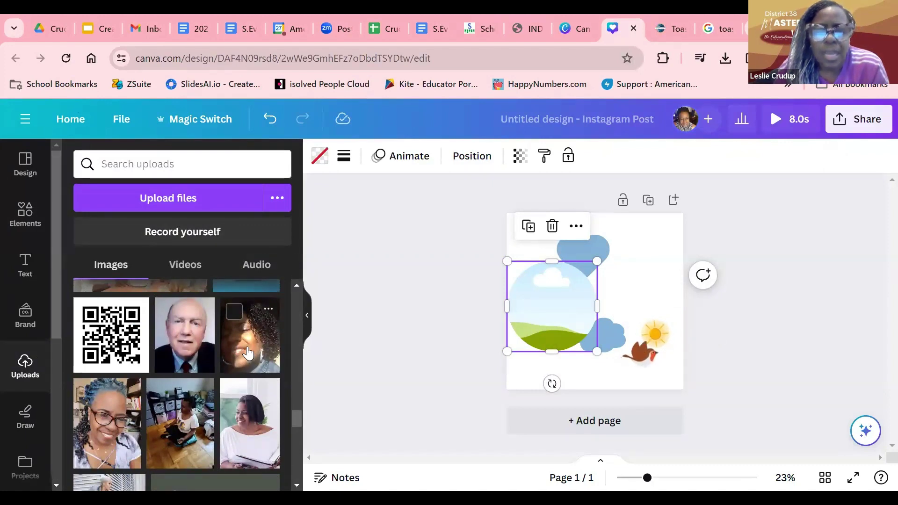
pyautogui.moveTo(252, 344); pyautogui.dragTo(491, 330)
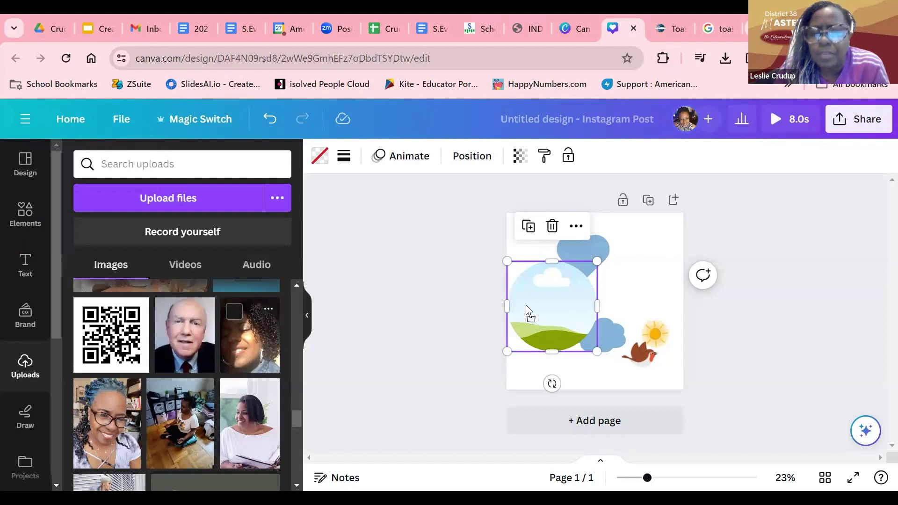
pyautogui.moveTo(518, 309); pyautogui.dragTo(518, 308)
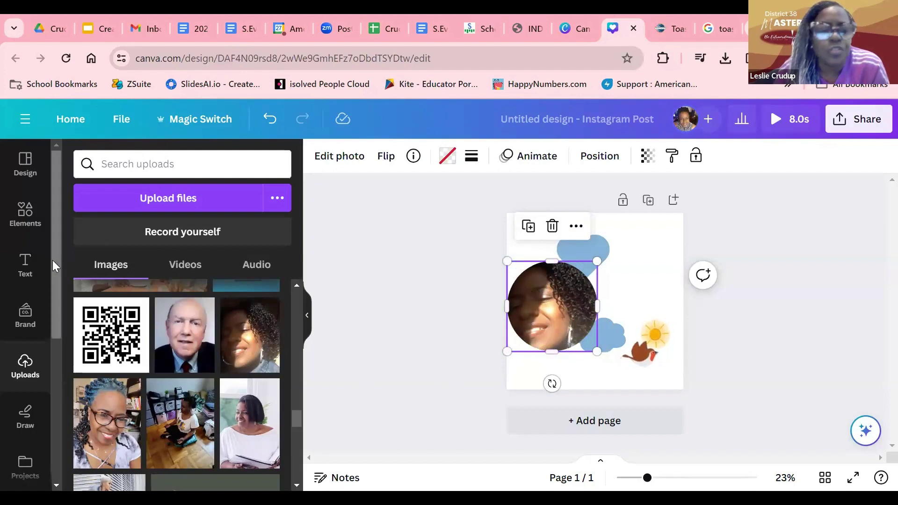
# Look through all basic-shape frames, from polygons and stars to arrows and banners, and return to the frames overview.
pyautogui.click(28, 222)
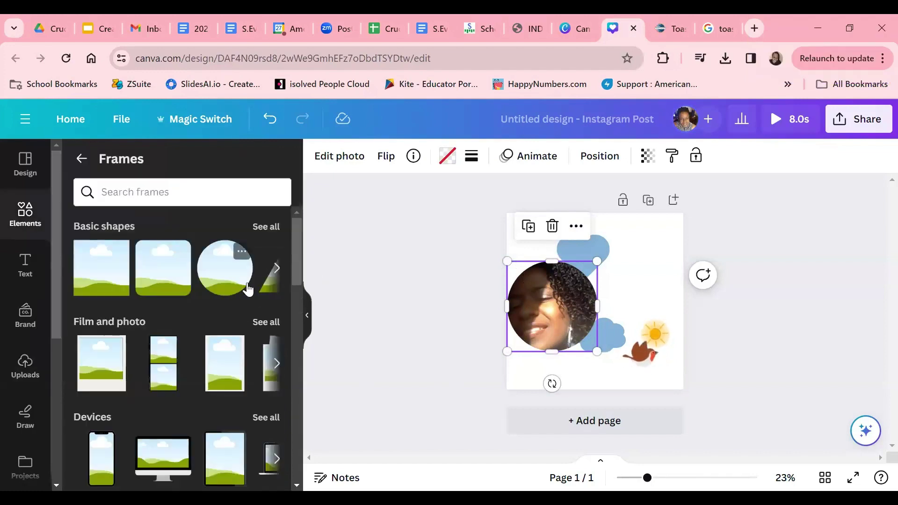
pyautogui.click(271, 229)
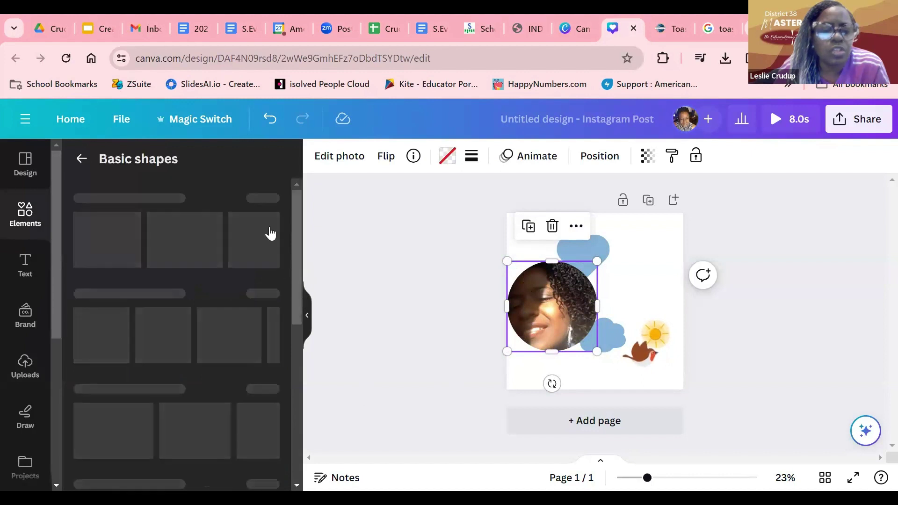
pyautogui.scroll(-5, 201, 351)
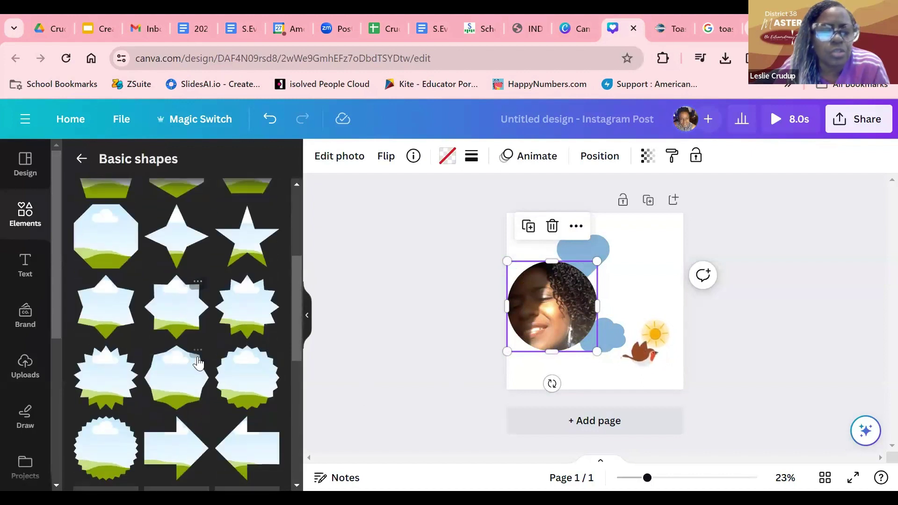
pyautogui.scroll(-3, 200, 368)
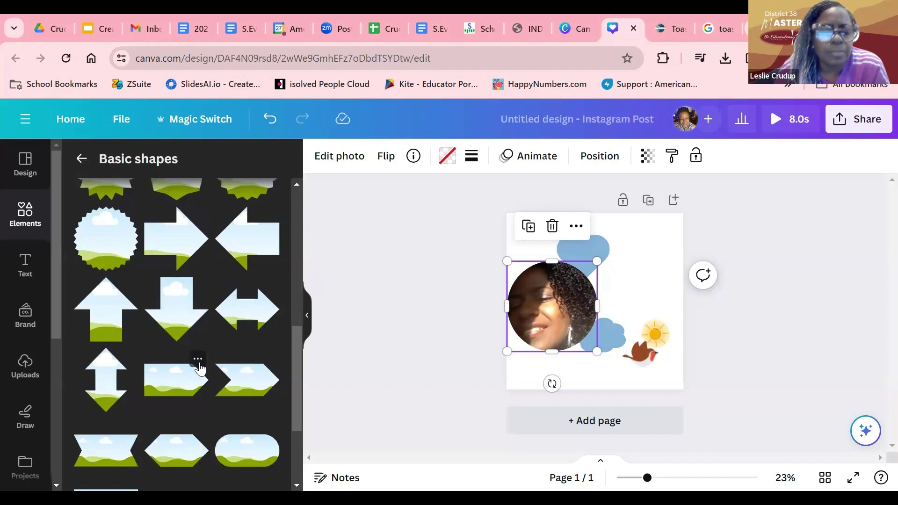
pyautogui.scroll(-5, 201, 369)
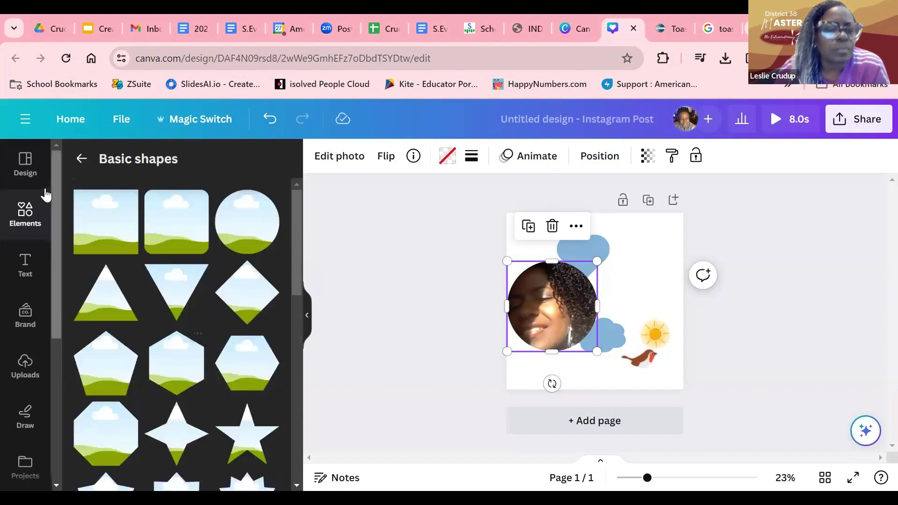
pyautogui.click(81, 159)
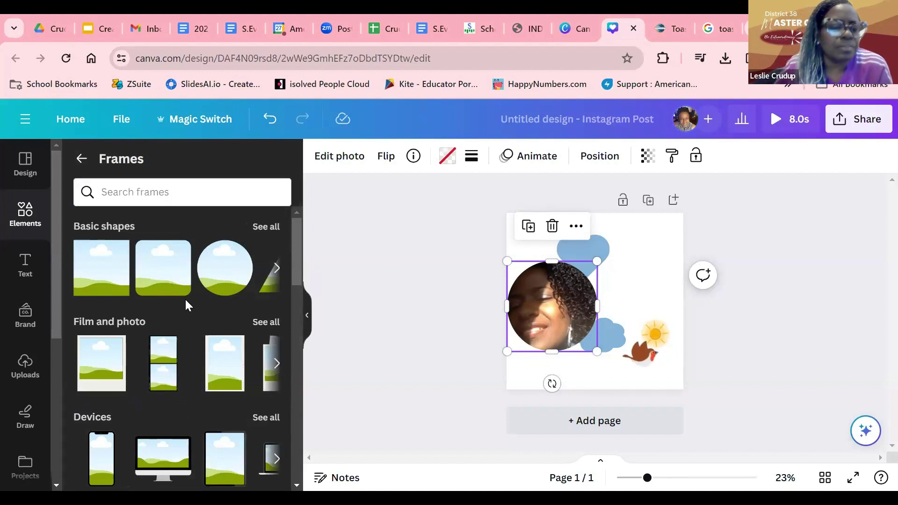
# Return to the elements overview, browse past AI images, stickers, tables and frames, and show the full grids collection.
pyautogui.click(81, 160)
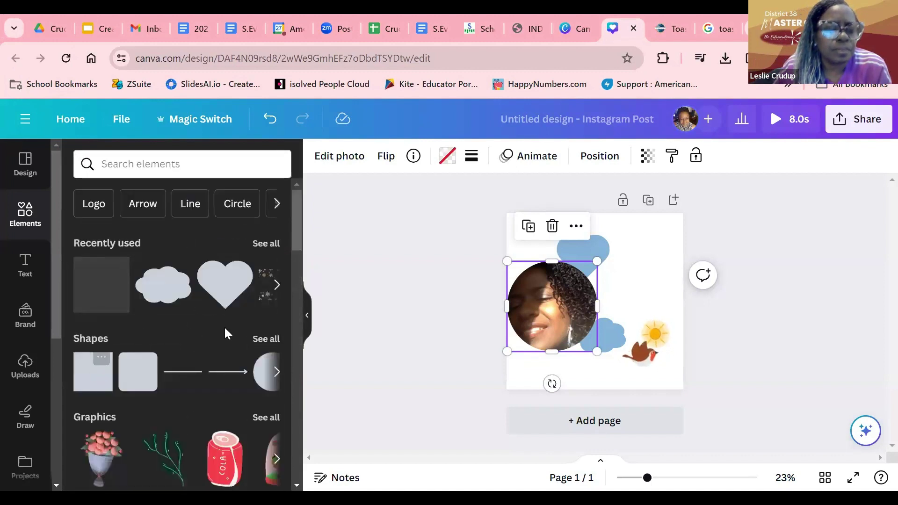
pyautogui.scroll(-2, 142, 330)
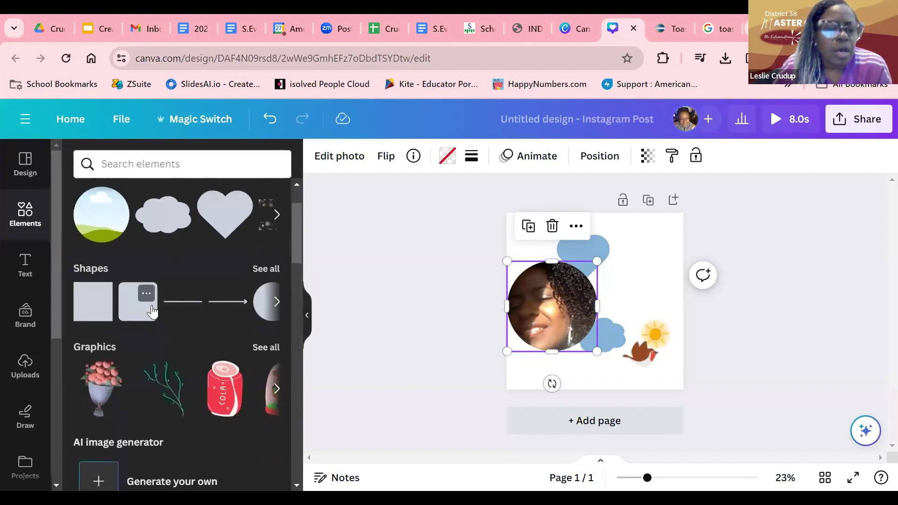
pyautogui.scroll(-2, 92, 215)
pyautogui.scroll(2, 150, 222)
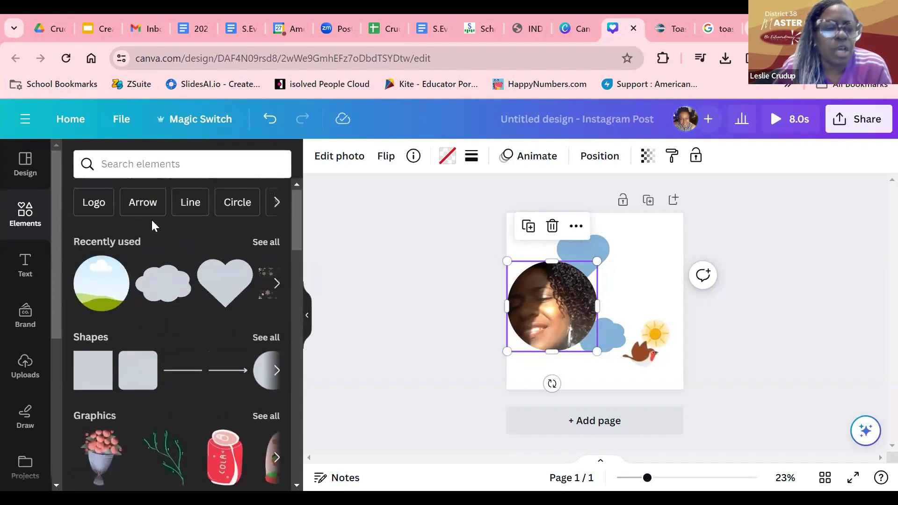
pyautogui.scroll(-1, 141, 333)
pyautogui.scroll(-10, 140, 333)
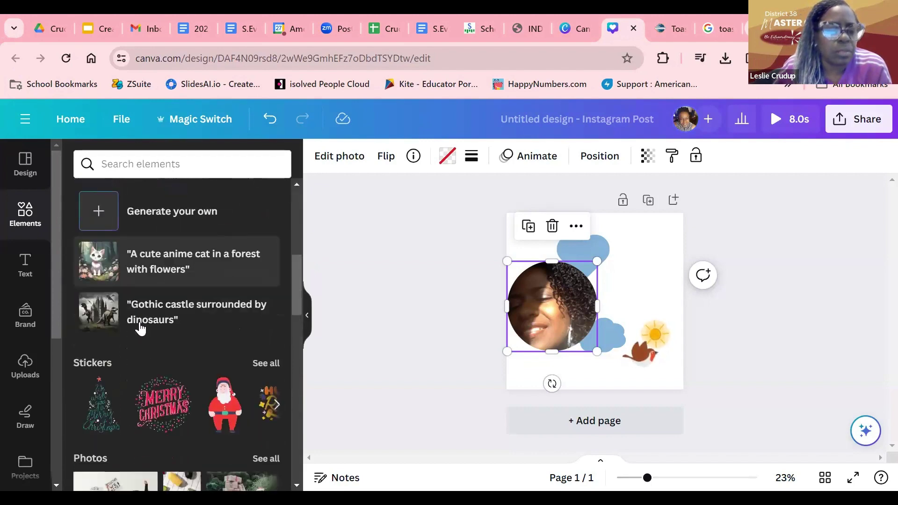
pyautogui.scroll(-8, 139, 323)
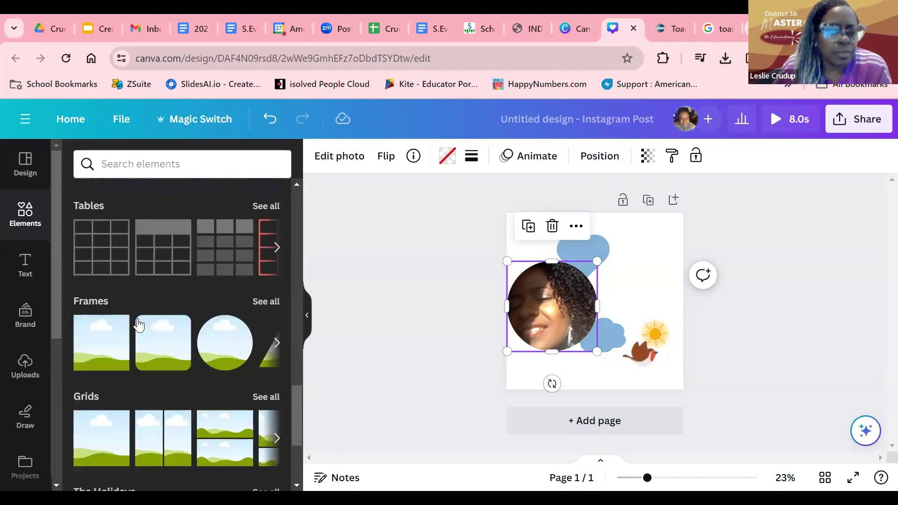
pyautogui.scroll(1, 136, 320)
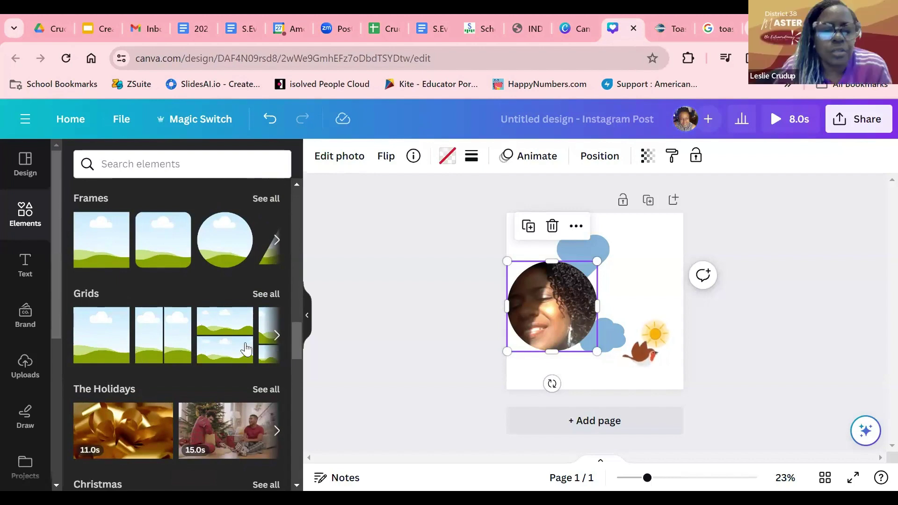
pyautogui.click(265, 294)
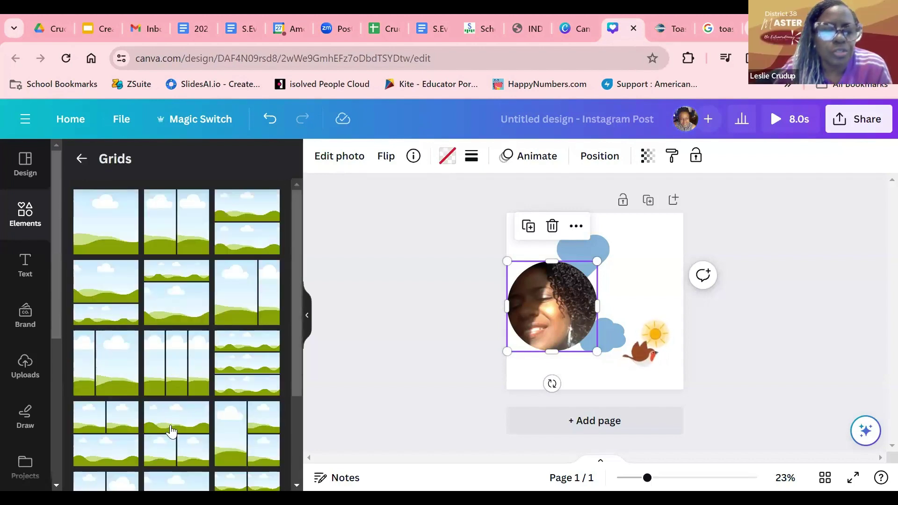
# Leave the grids collection and look at the Holidays and Christmas sections of the elements overview.
pyautogui.click(82, 160)
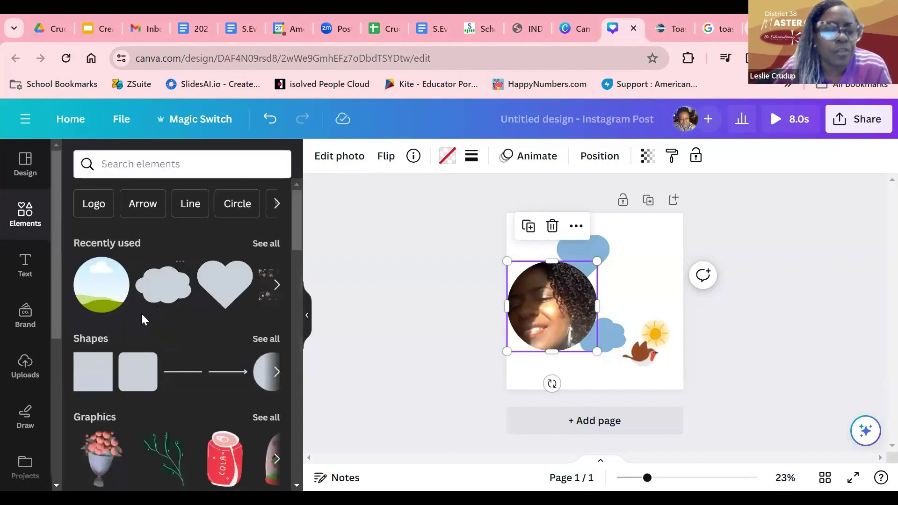
pyautogui.scroll(-3, 139, 319)
pyautogui.scroll(-15, 139, 323)
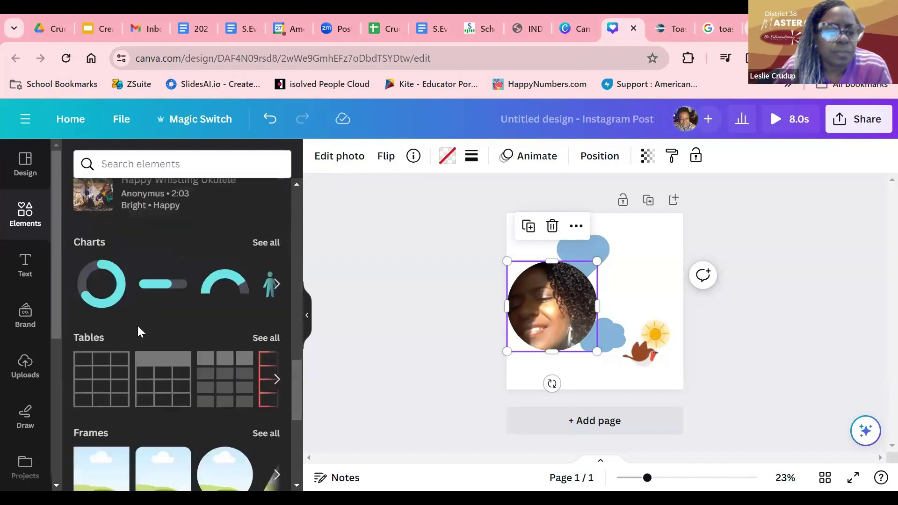
pyautogui.scroll(-4, 138, 327)
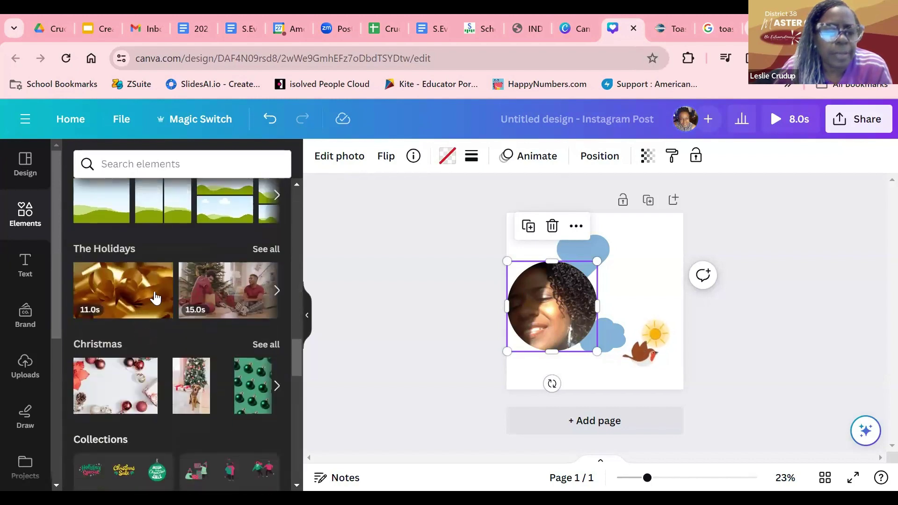
# Look through the themed graphics collections, from Christmas and Diwali sets to Halloween, retro food, Korea, Turkey and India illustrations.
pyautogui.scroll(-5, 157, 313)
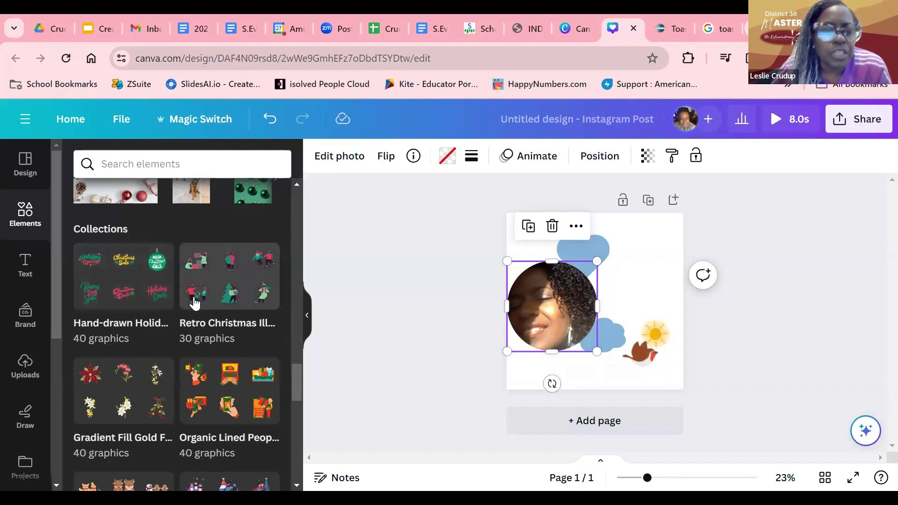
pyautogui.scroll(-3, 155, 360)
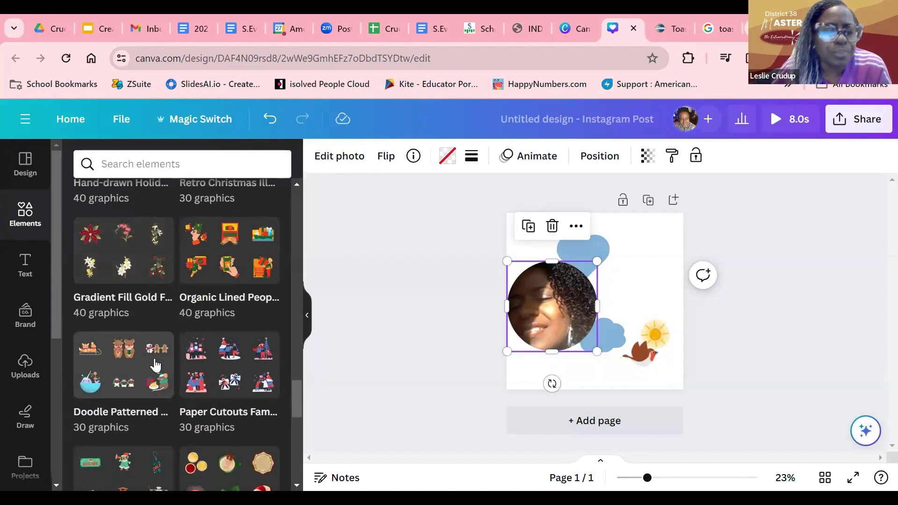
pyautogui.scroll(-1, 155, 363)
pyautogui.scroll(-3, 153, 355)
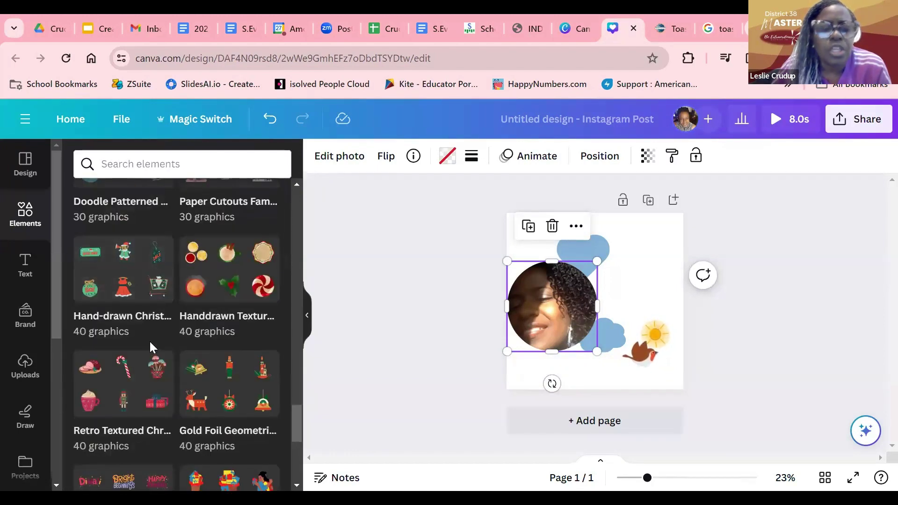
pyautogui.scroll(-5, 152, 350)
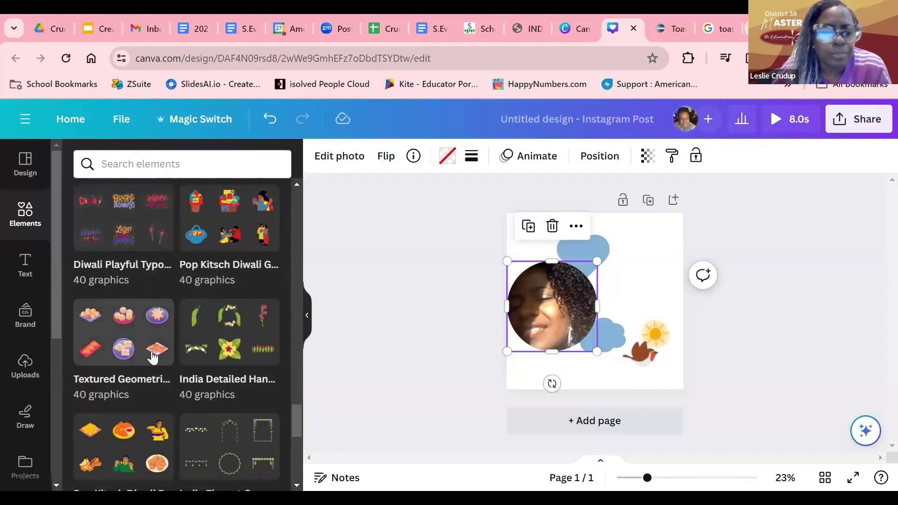
pyautogui.scroll(-9, 153, 358)
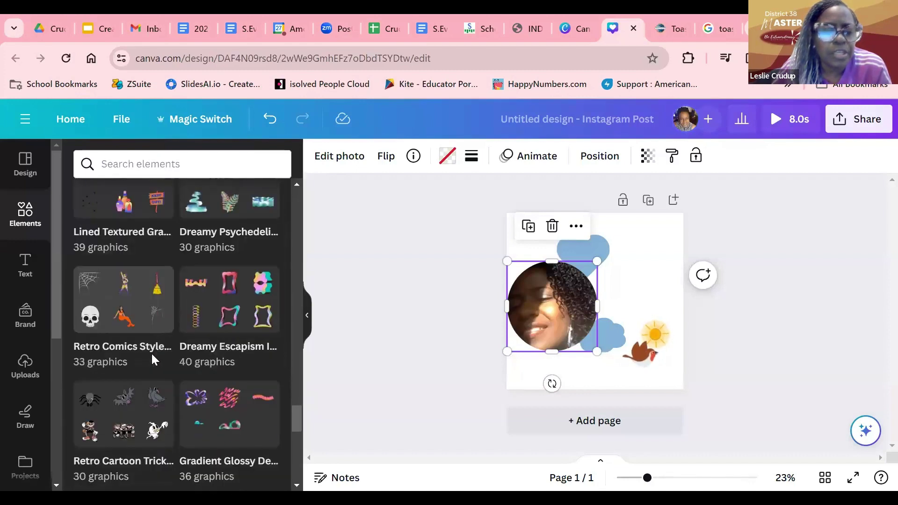
pyautogui.scroll(-4, 152, 353)
pyautogui.scroll(-5, 151, 357)
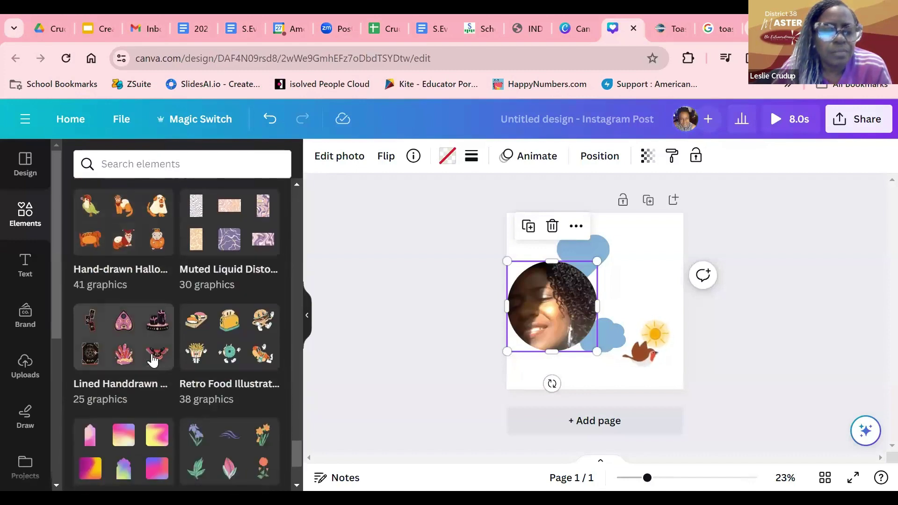
pyautogui.scroll(-7, 152, 359)
pyautogui.scroll(-3, 153, 359)
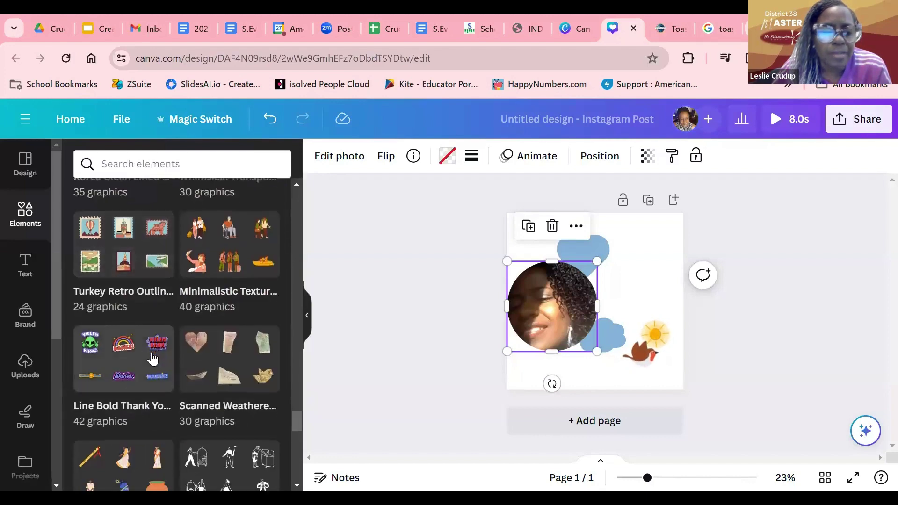
pyautogui.scroll(-7, 152, 351)
pyautogui.scroll(5, 153, 355)
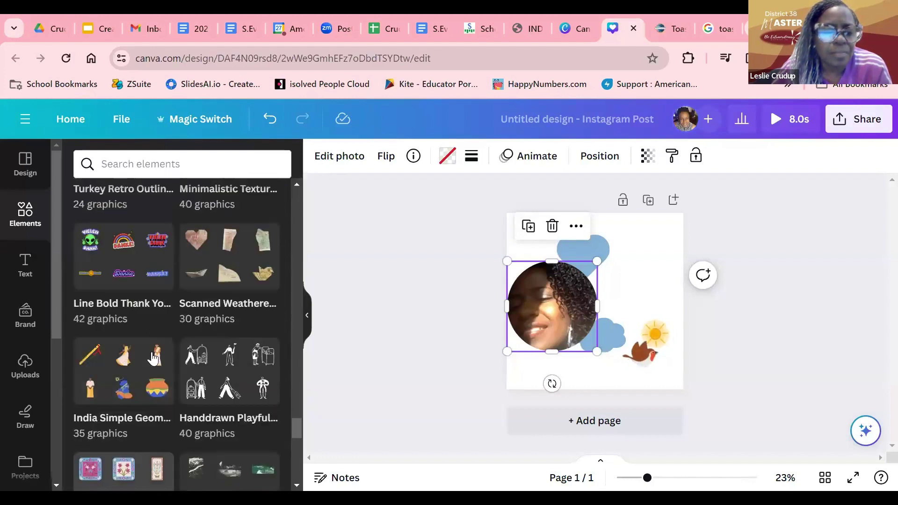
pyautogui.scroll(12, 152, 353)
pyautogui.scroll(-8, 152, 358)
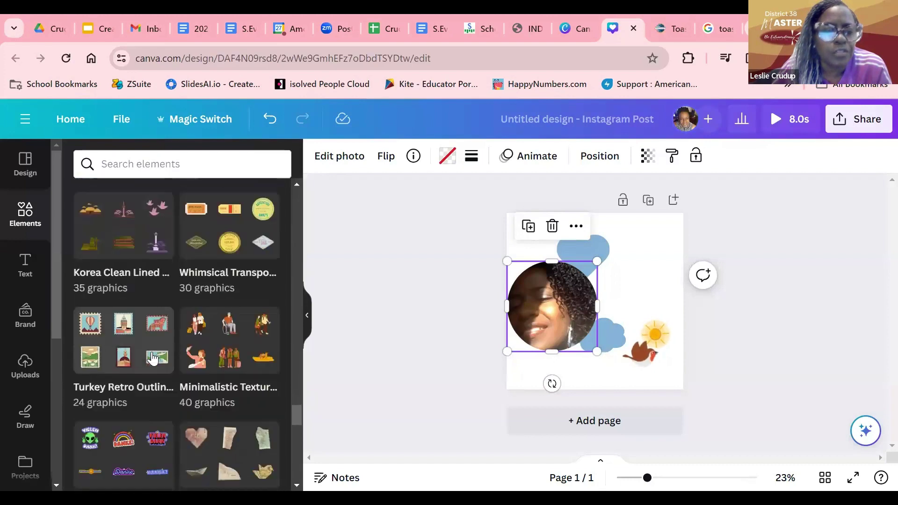
pyautogui.scroll(-6, 153, 358)
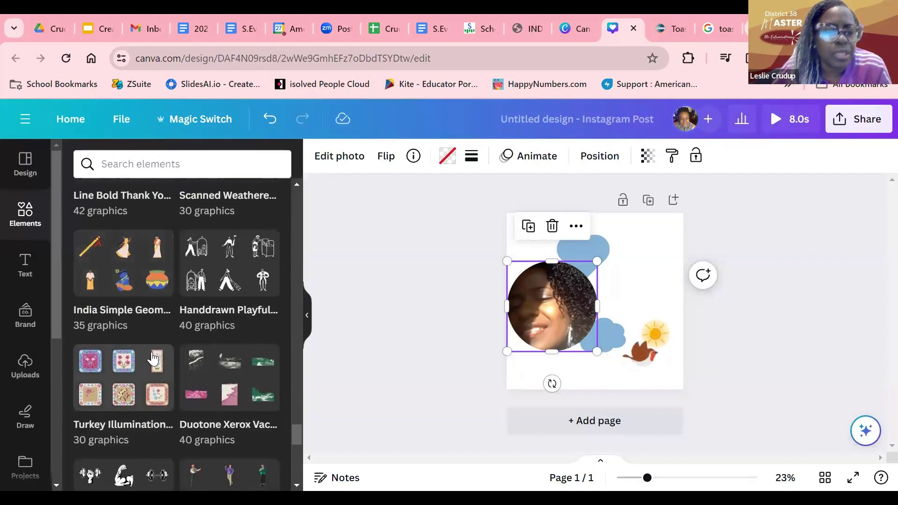
pyautogui.scroll(6, 151, 351)
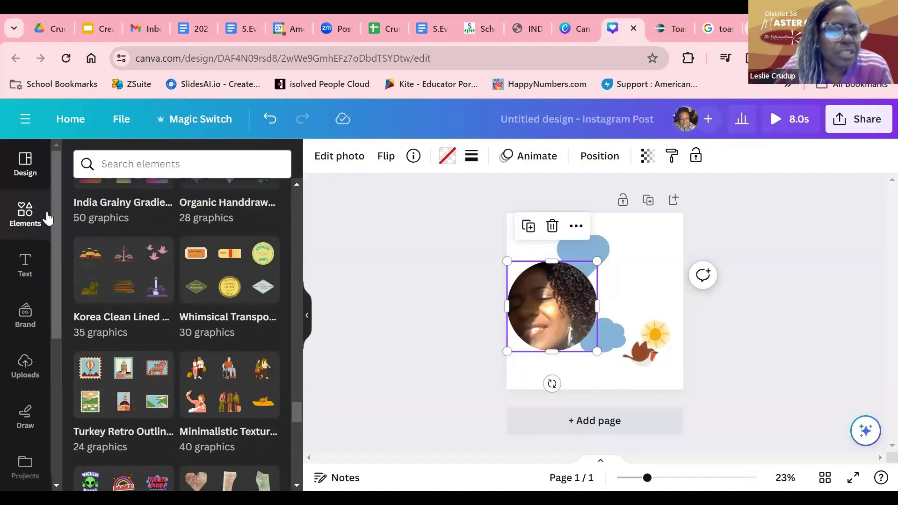
pyautogui.scroll(-2, 56, 241)
pyautogui.scroll(2, 54, 259)
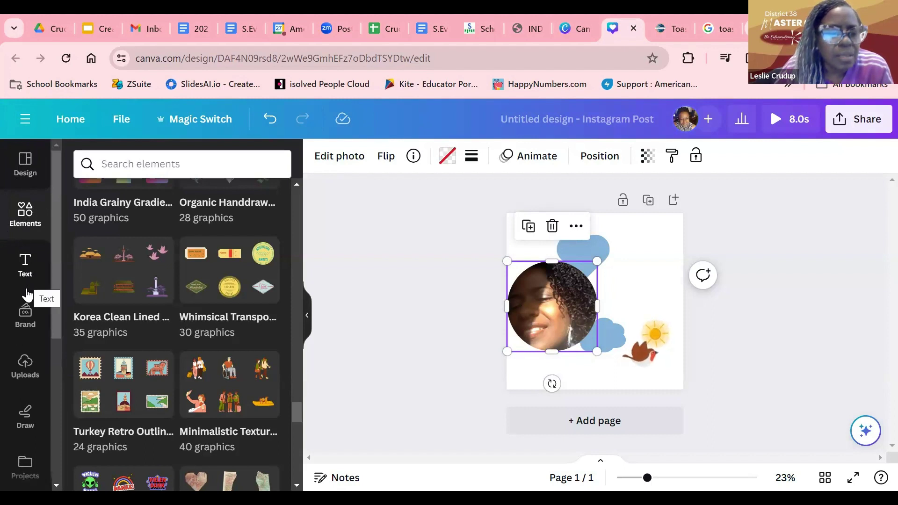
# Show the uploaded images and start a file upload, browsing to the computer's Pictures folder.
pyautogui.click(25, 369)
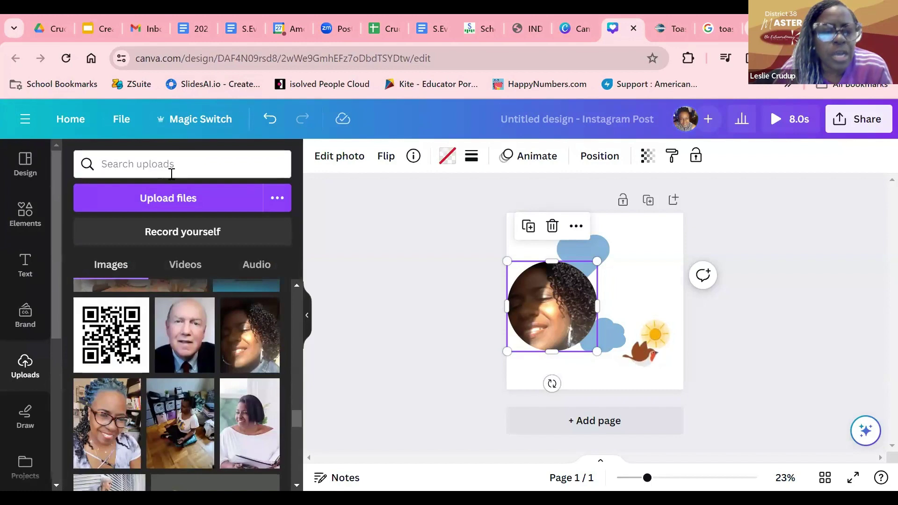
pyautogui.moveTo(168, 315)
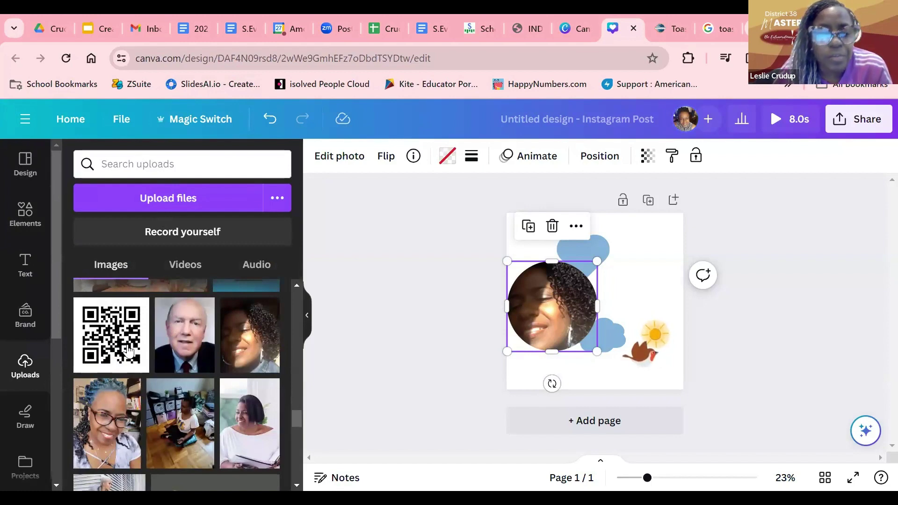
pyautogui.moveTo(140, 368)
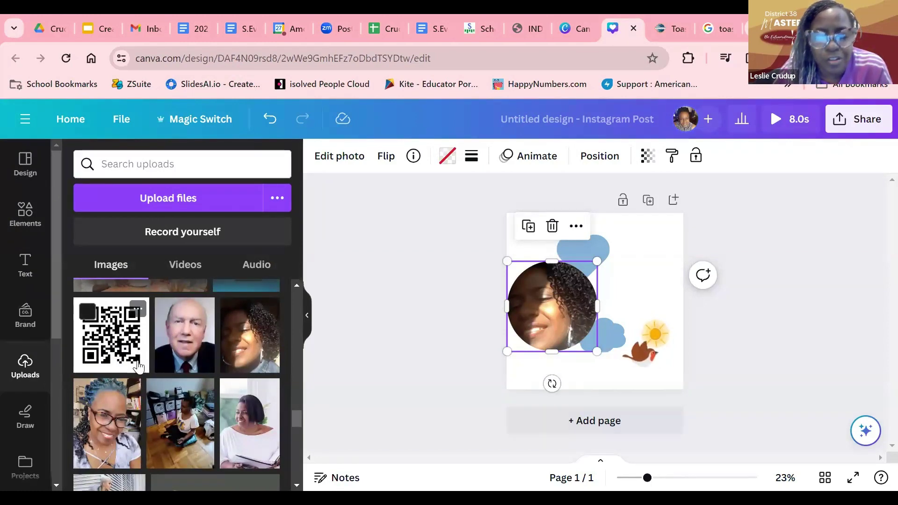
pyautogui.click(174, 204)
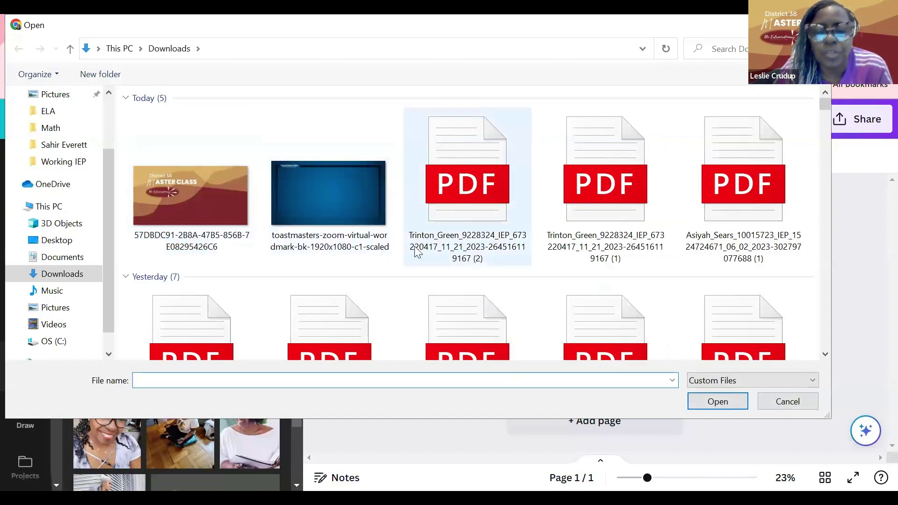
pyautogui.scroll(-2, 418, 252)
pyautogui.scroll(2, 286, 235)
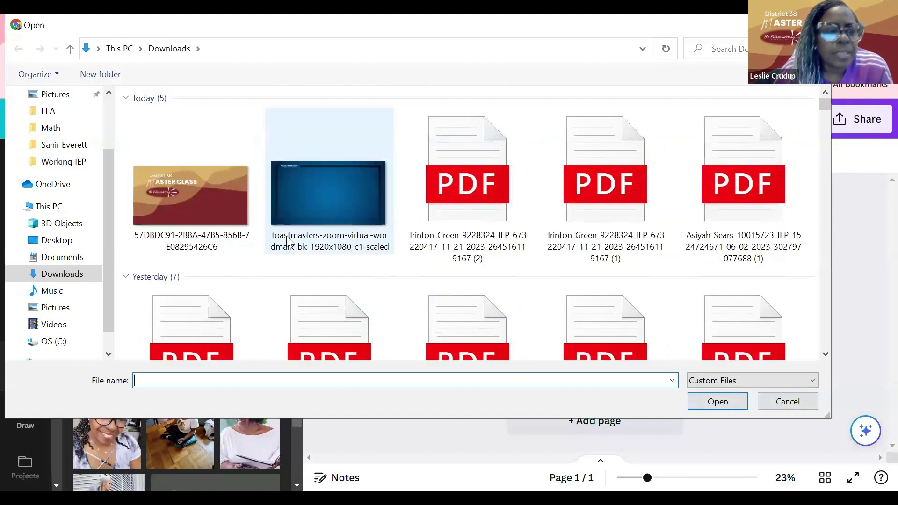
pyautogui.scroll(2, 96, 177)
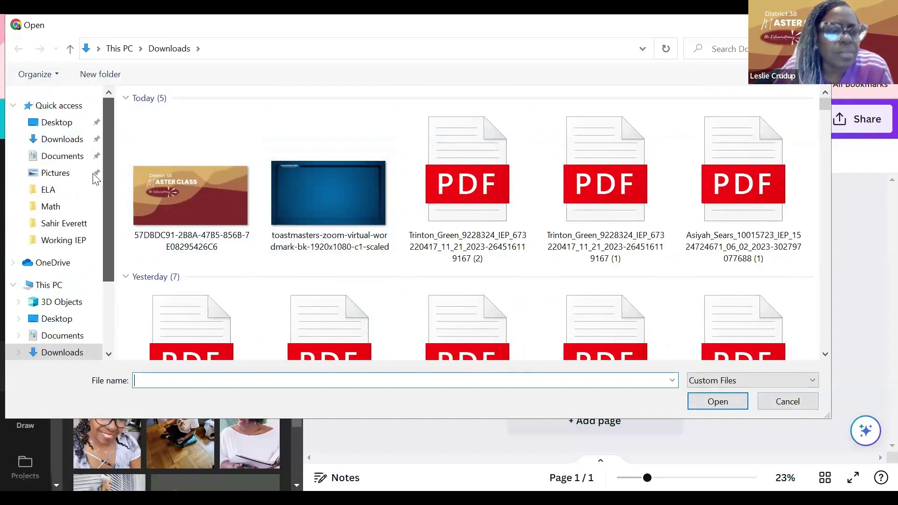
pyautogui.click(50, 173)
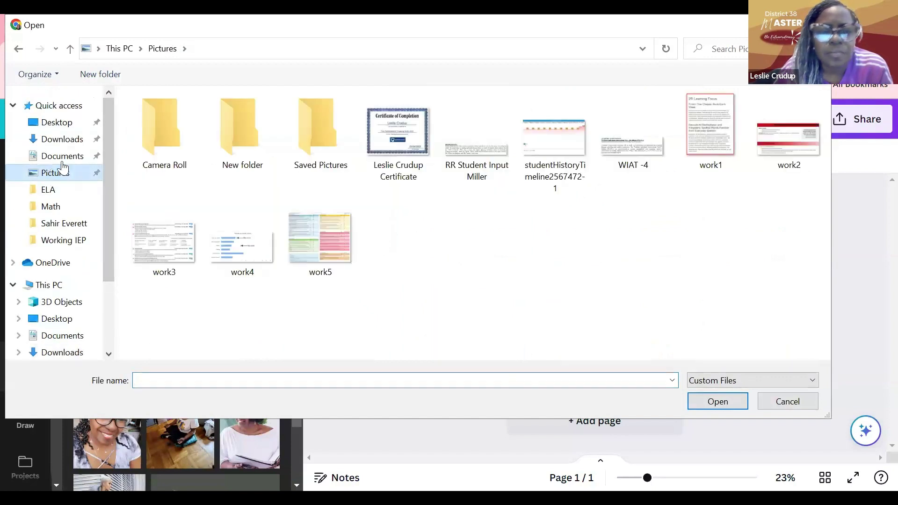
# Check the Camera Roll folder, upload the completion certificate image from Pictures, and show the newest image and video uploads.
pyautogui.click(164, 144)
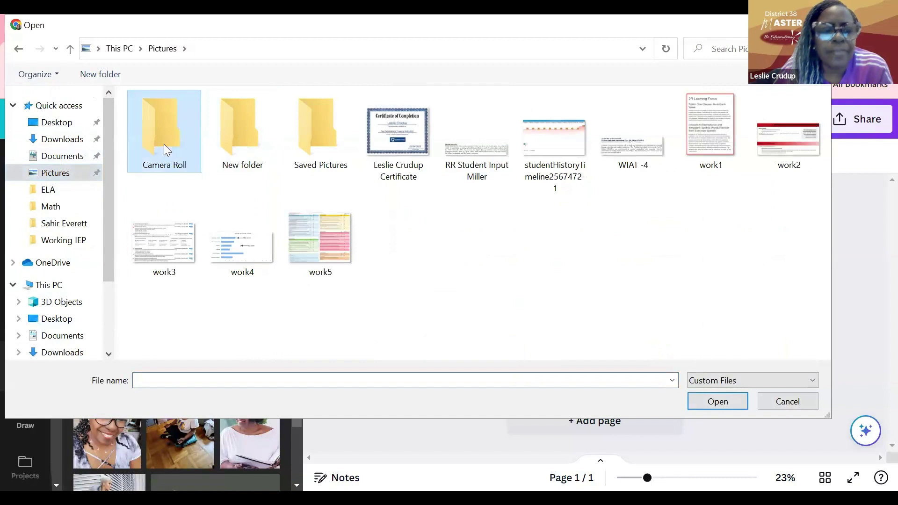
pyautogui.doubleClick(164, 144)
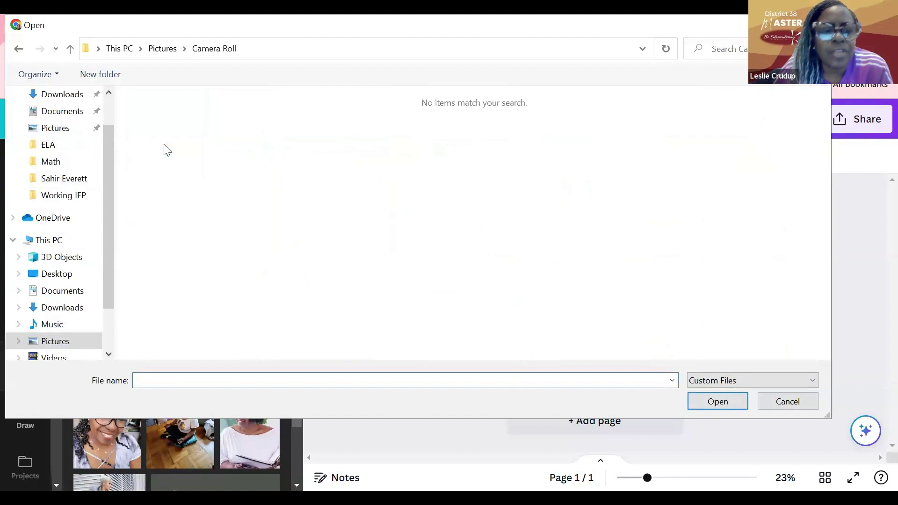
pyautogui.click(55, 133)
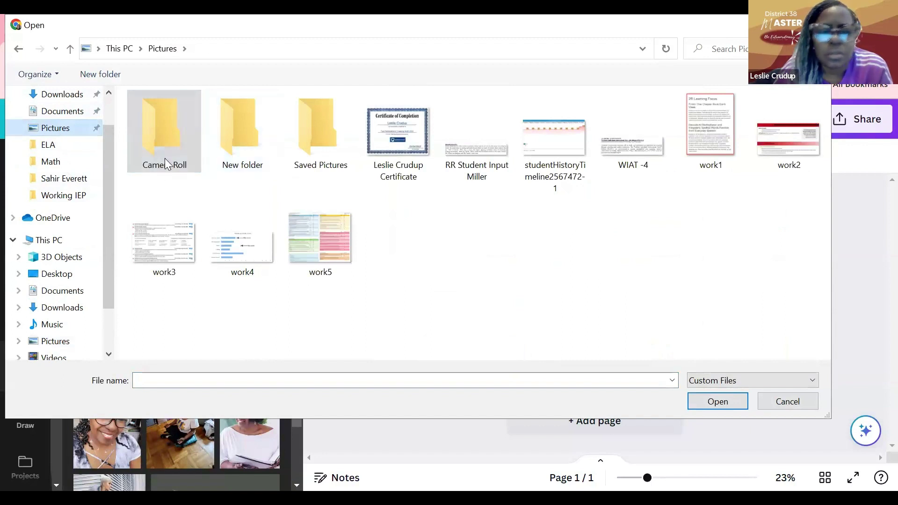
pyautogui.click(385, 137)
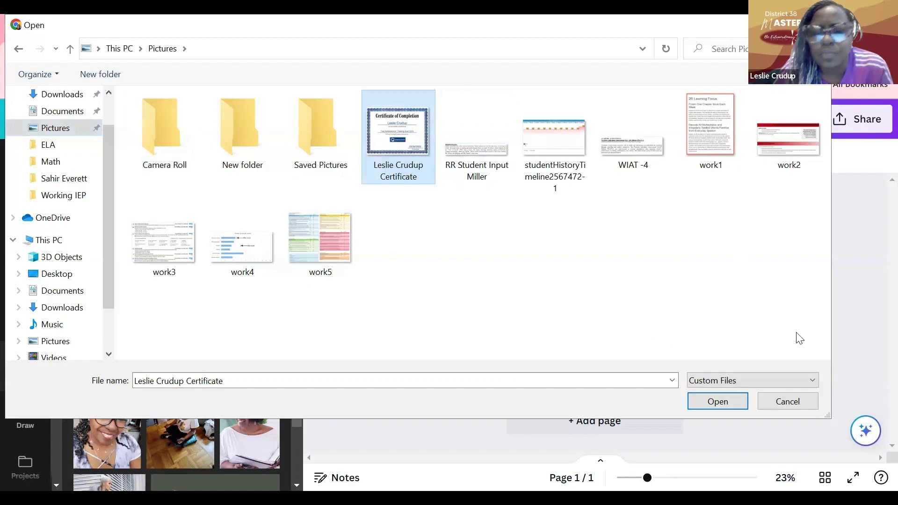
pyautogui.click(711, 407)
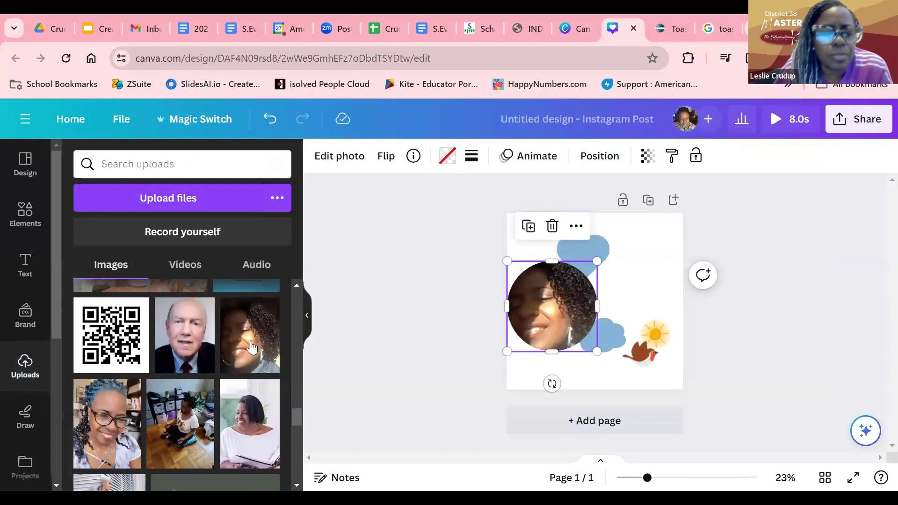
pyautogui.moveTo(293, 411); pyautogui.dragTo(294, 293)
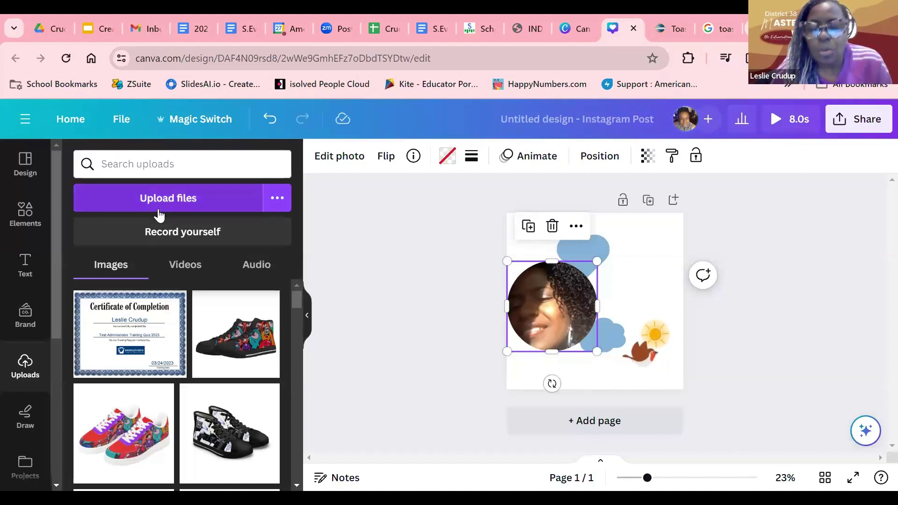
pyautogui.click(190, 270)
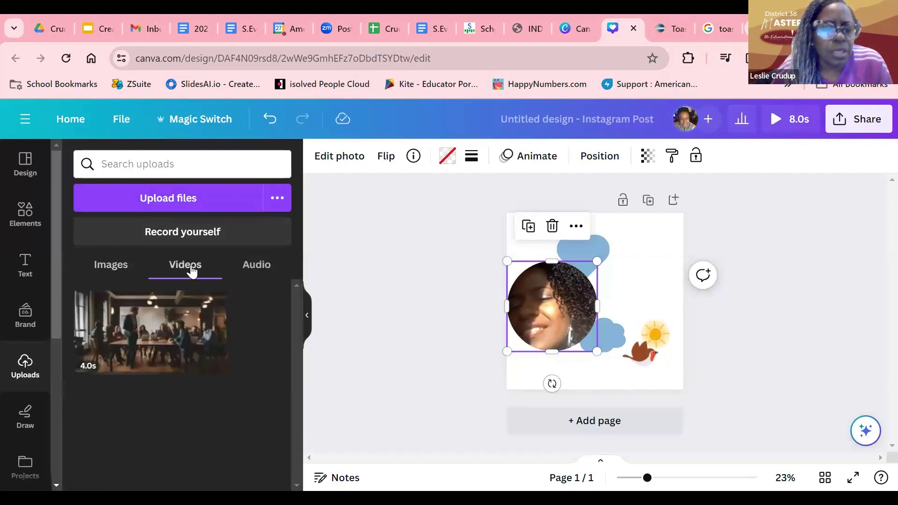
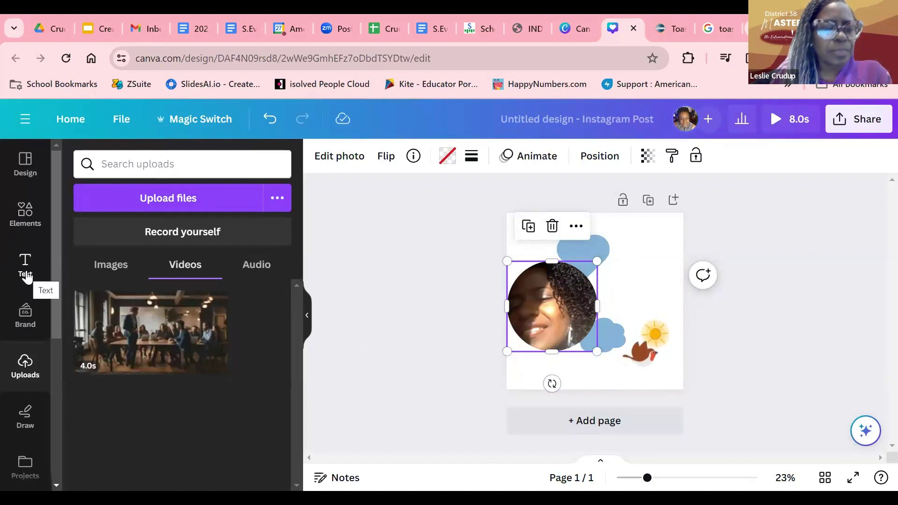
# Add the pink neon GLOW font combination at the post's upper right and shrink it to font size 218.
pyautogui.click(25, 282)
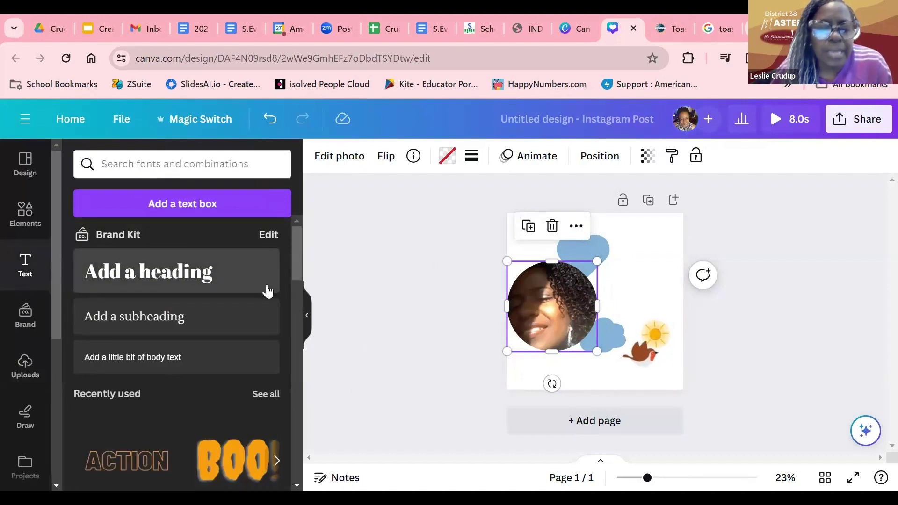
pyautogui.scroll(-5, 267, 291)
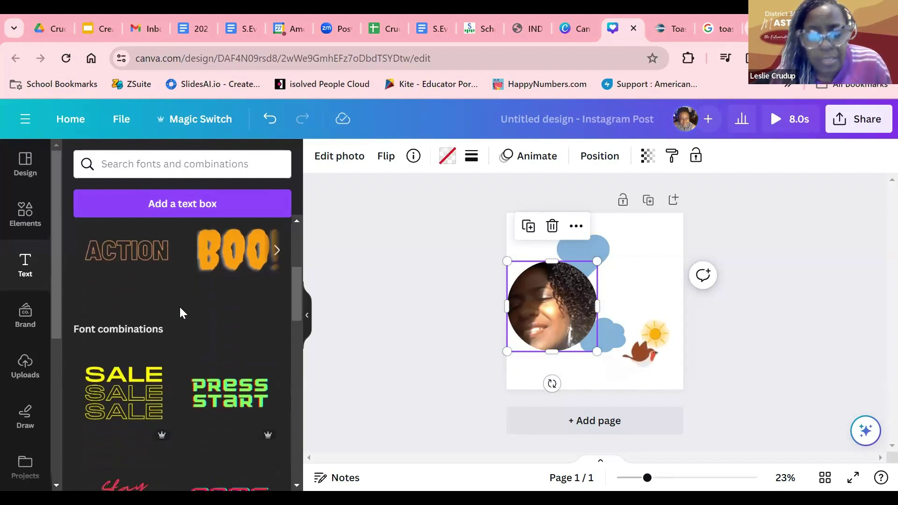
pyautogui.scroll(-6, 181, 313)
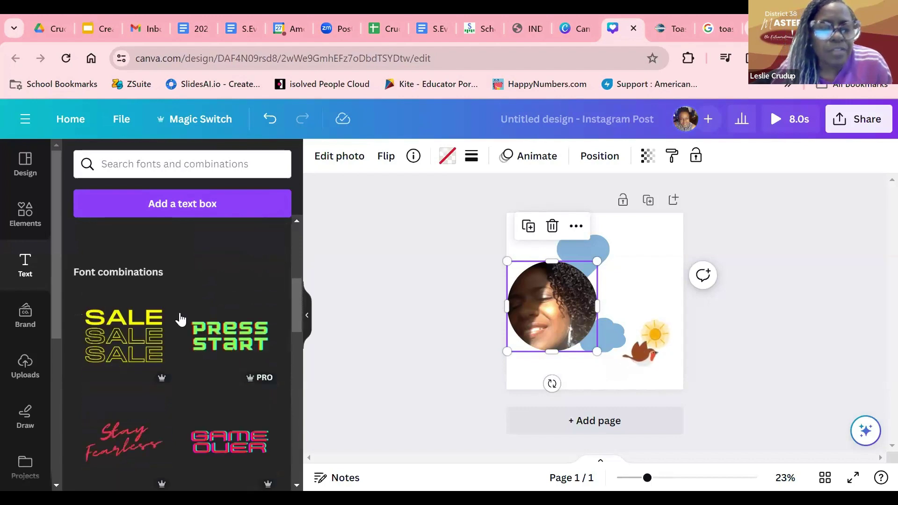
pyautogui.scroll(-8, 182, 323)
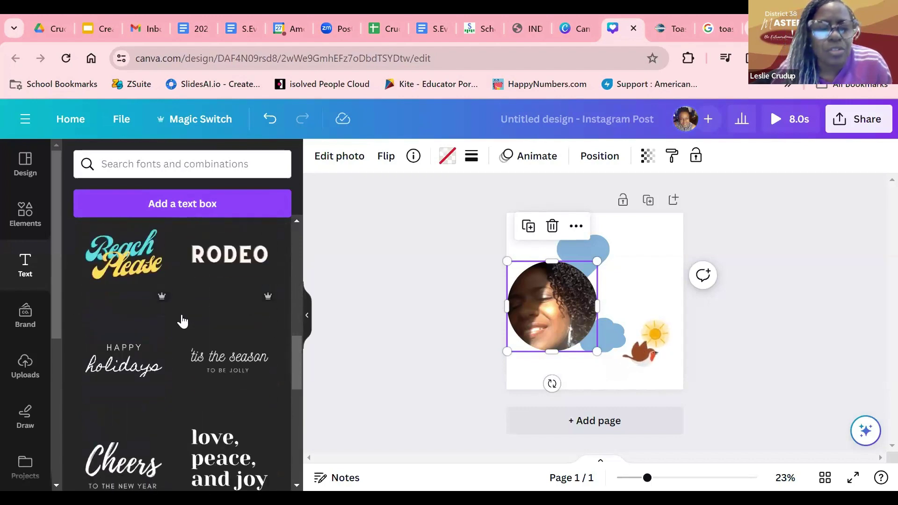
pyautogui.scroll(-5, 188, 335)
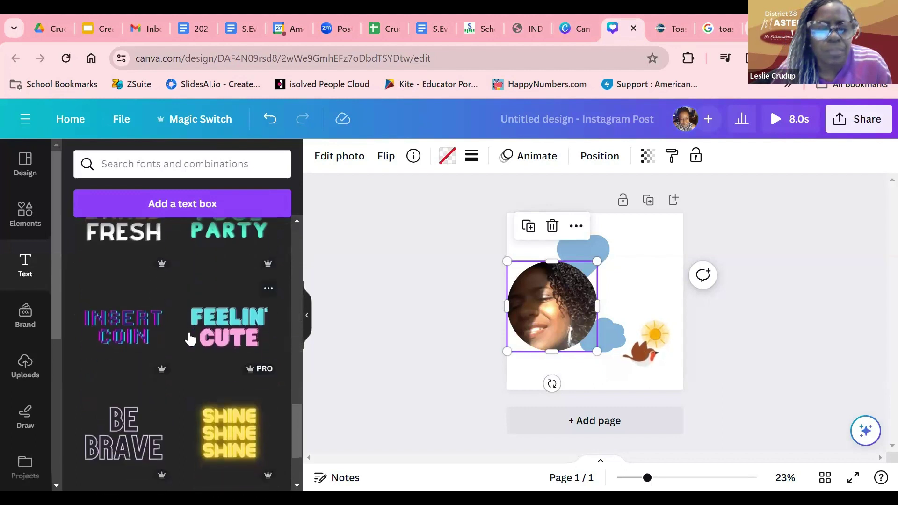
pyautogui.scroll(-5, 190, 340)
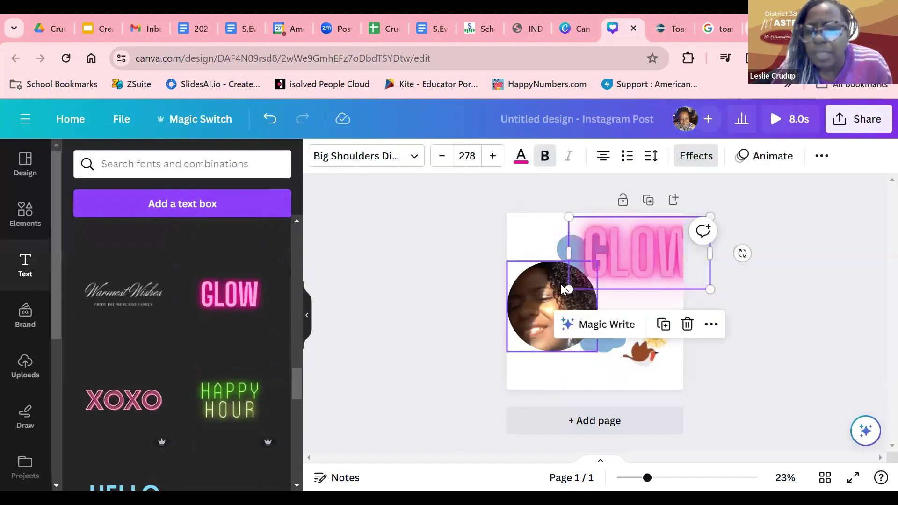
pyautogui.moveTo(570, 287); pyautogui.dragTo(596, 268)
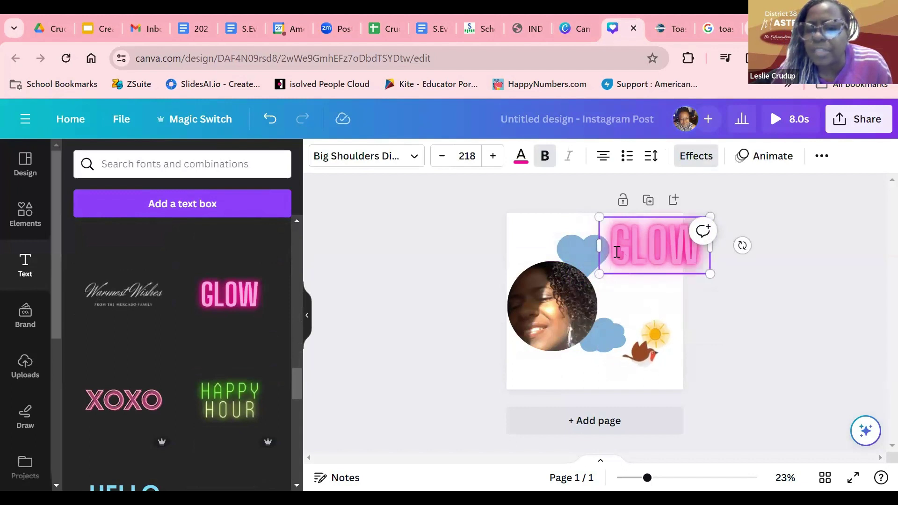
# Replace the GLOW text with the presenter's first name in capitals and deselect the text box.
pyautogui.doubleClick(616, 251)
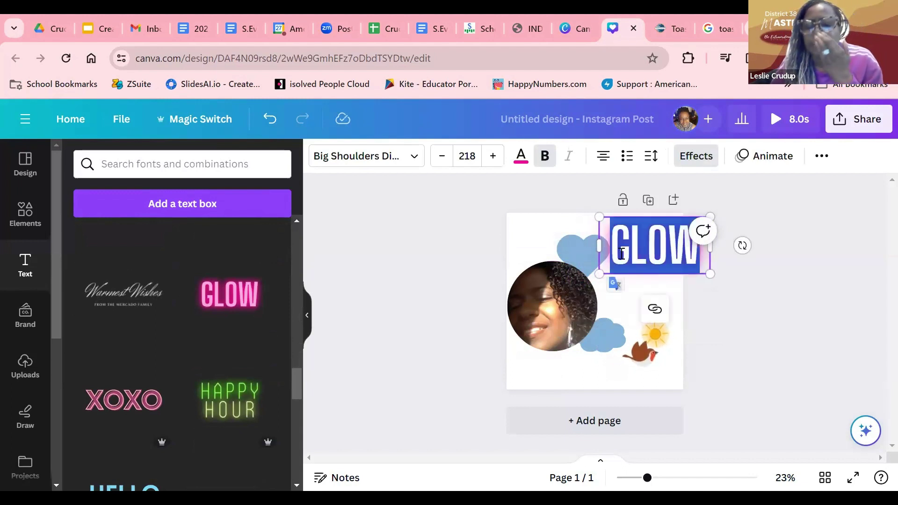
pyautogui.write('LESLIE')
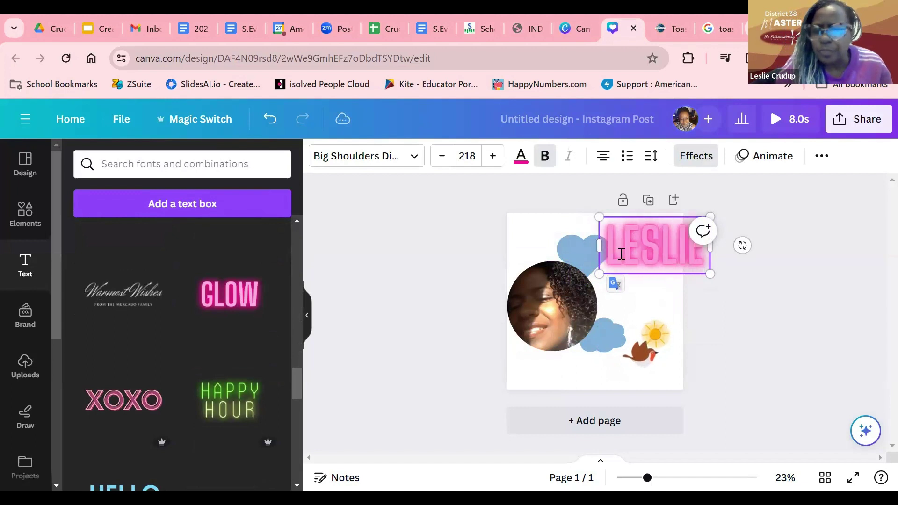
pyautogui.click(655, 294)
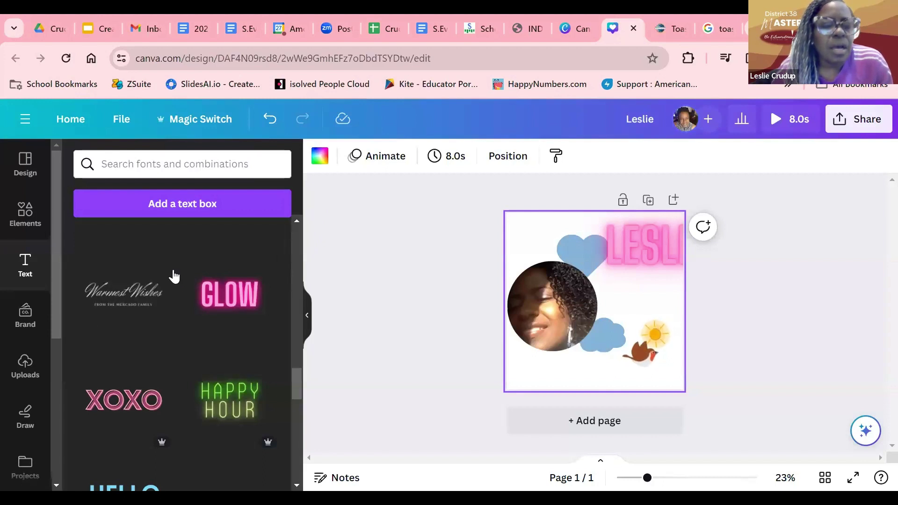
# Look through the remaining font combinations, from holiday greetings to neon and sale lettering, and return to the default text styles.
pyautogui.scroll(2, 173, 276)
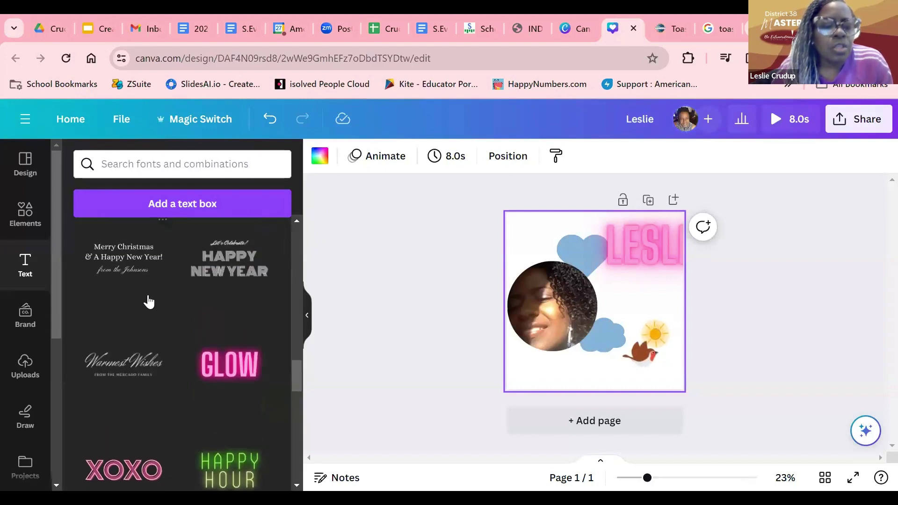
pyautogui.scroll(2, 146, 287)
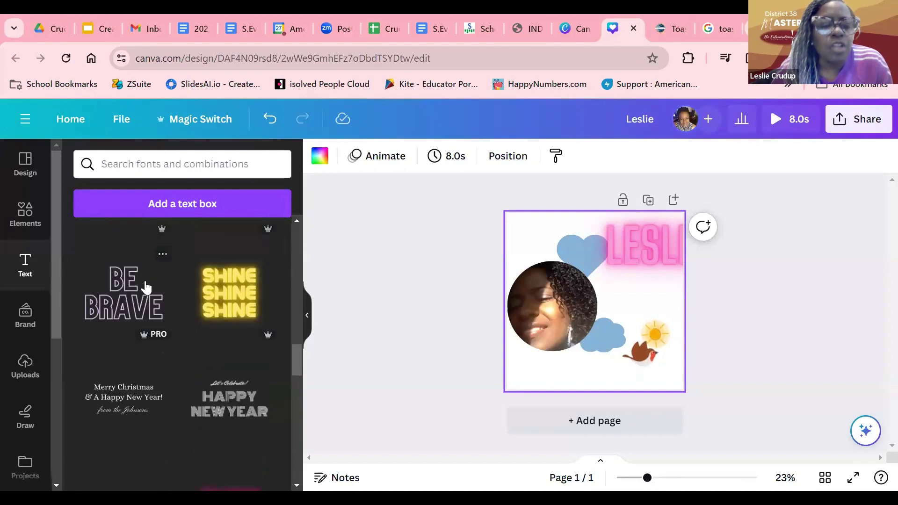
pyautogui.scroll(-4, 146, 301)
pyautogui.scroll(-10, 152, 309)
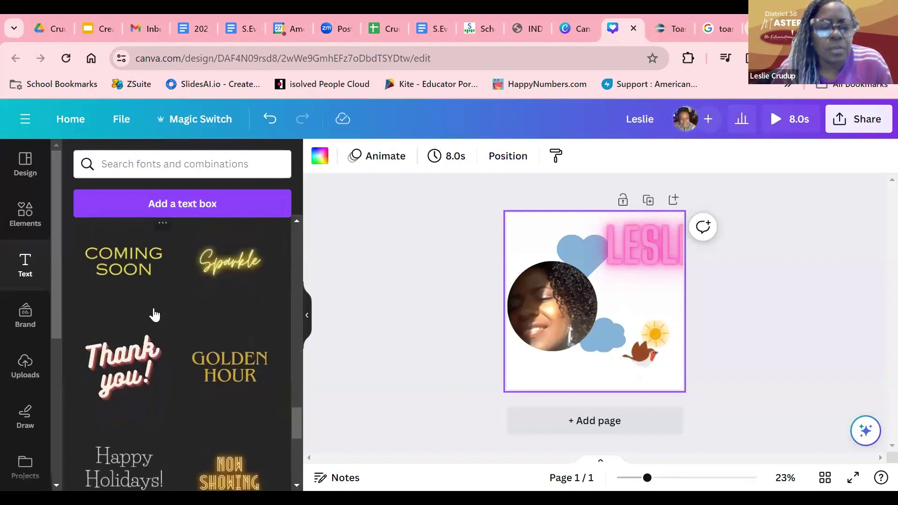
pyautogui.scroll(-10, 156, 322)
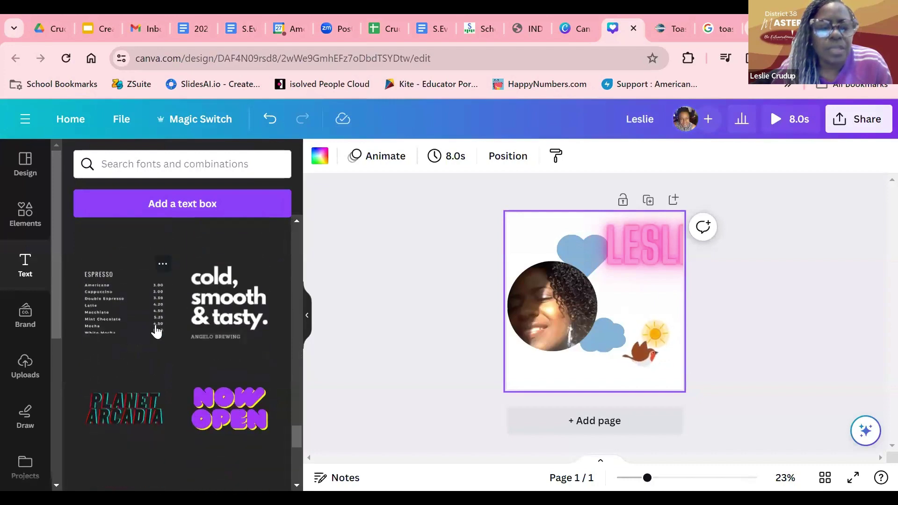
pyautogui.scroll(-6, 157, 328)
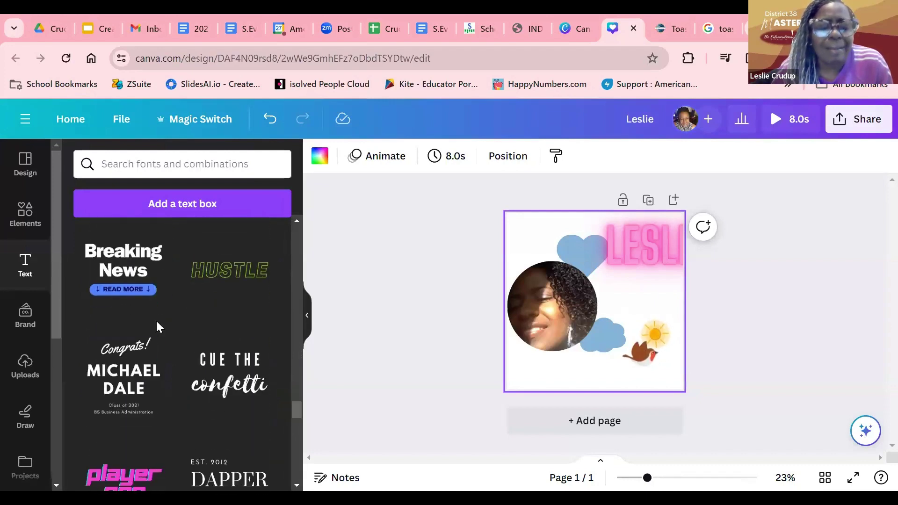
pyautogui.scroll(8, 160, 332)
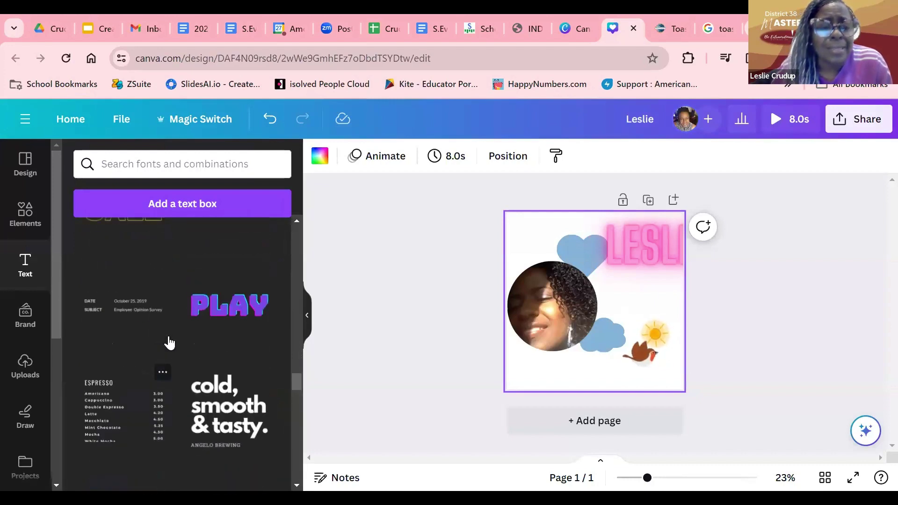
pyautogui.scroll(2, 170, 344)
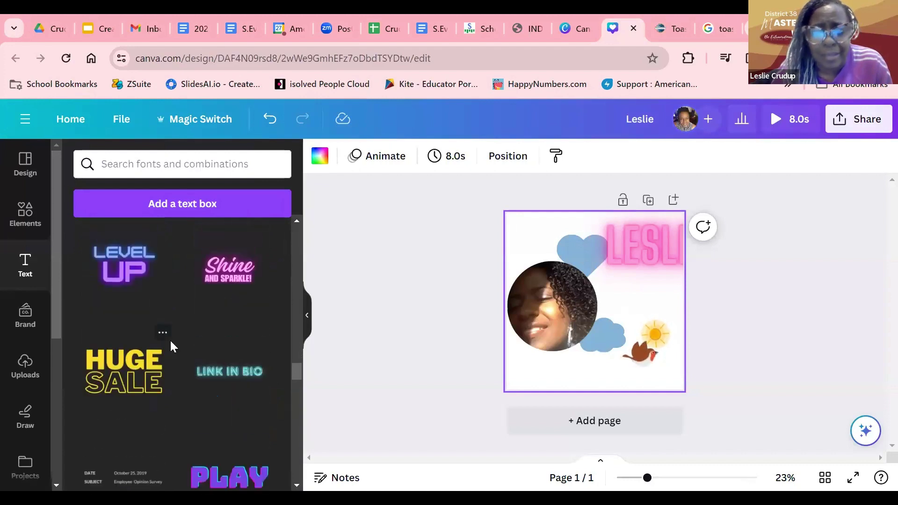
pyautogui.scroll(10, 170, 346)
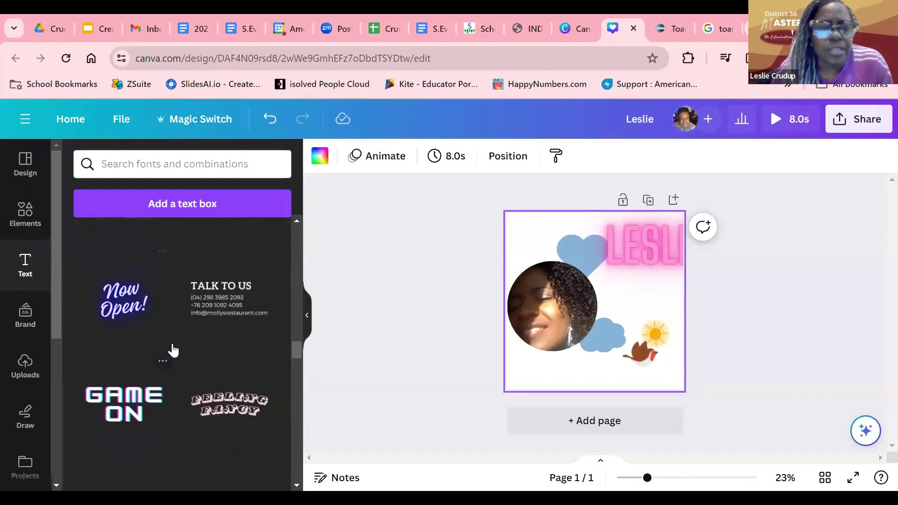
pyautogui.scroll(10, 173, 350)
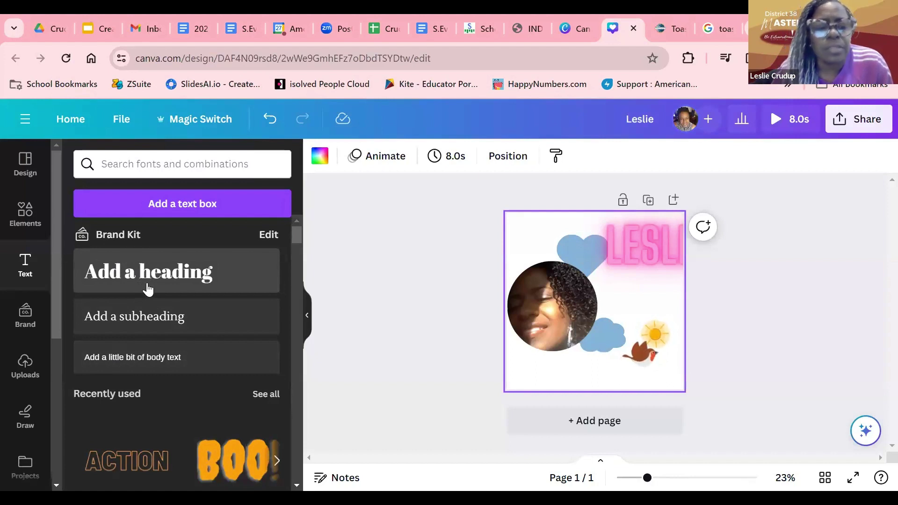
# Add a brand heading to the post and place it beside the circular photo, below the pink neon name.
pyautogui.click(180, 279)
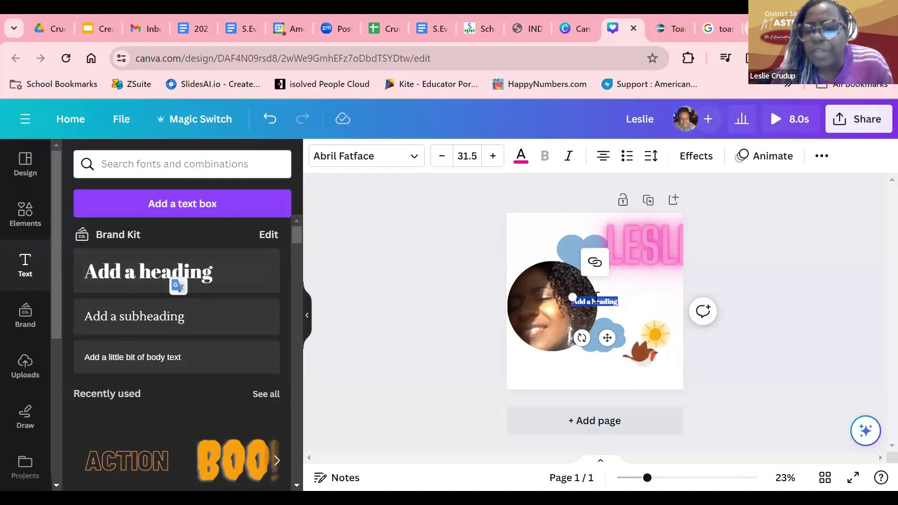
pyautogui.press('Escape')
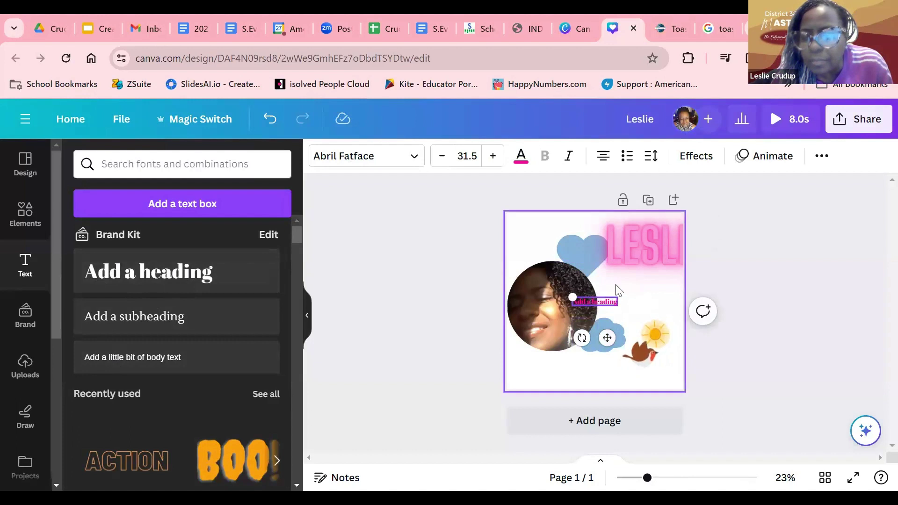
pyautogui.click(619, 290)
pyautogui.click(596, 298)
pyautogui.moveTo(596, 298); pyautogui.dragTo(632, 295)
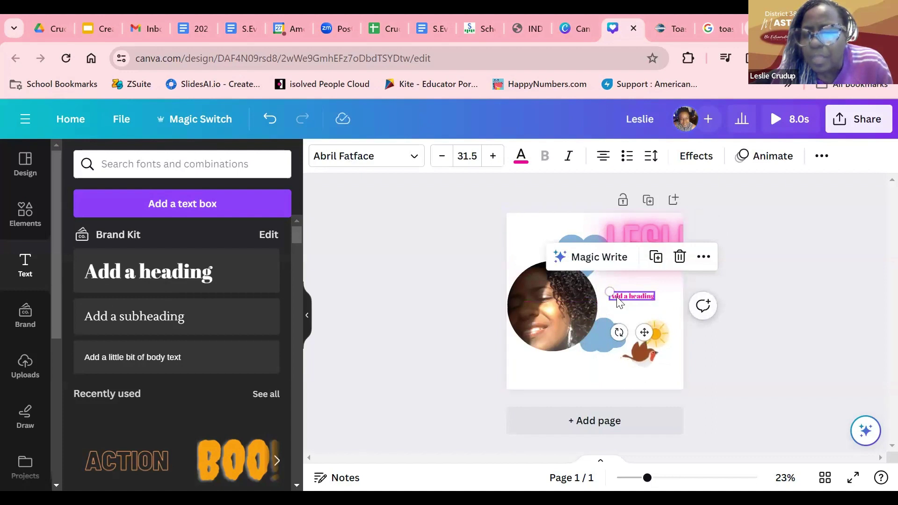
# Replace the heading's placeholder text with the presenter's first name followed by "is great!" and deselect the text box.
pyautogui.doubleClick(619, 298)
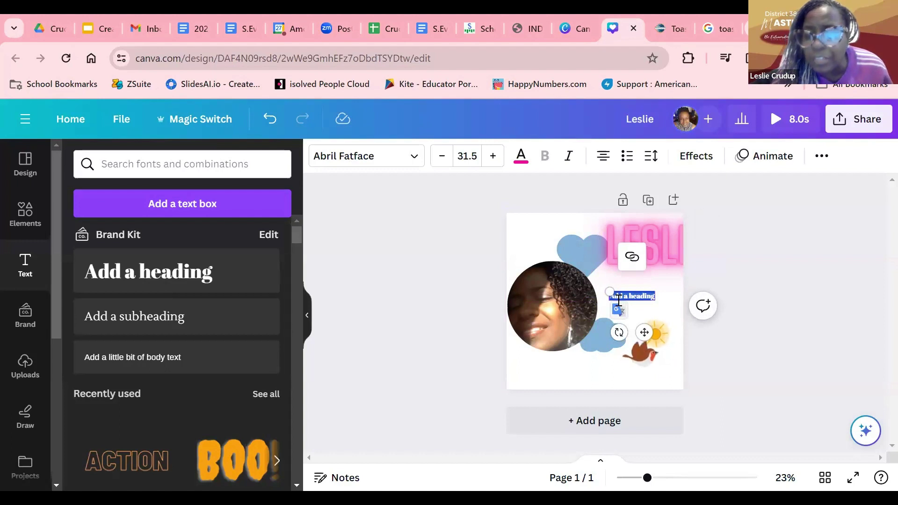
pyautogui.press('BackSpace')
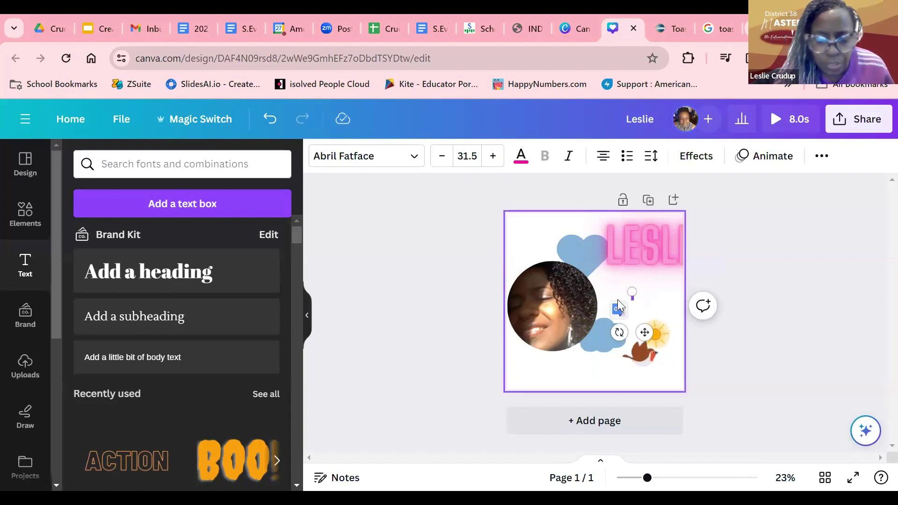
pyautogui.write('Leslie is')
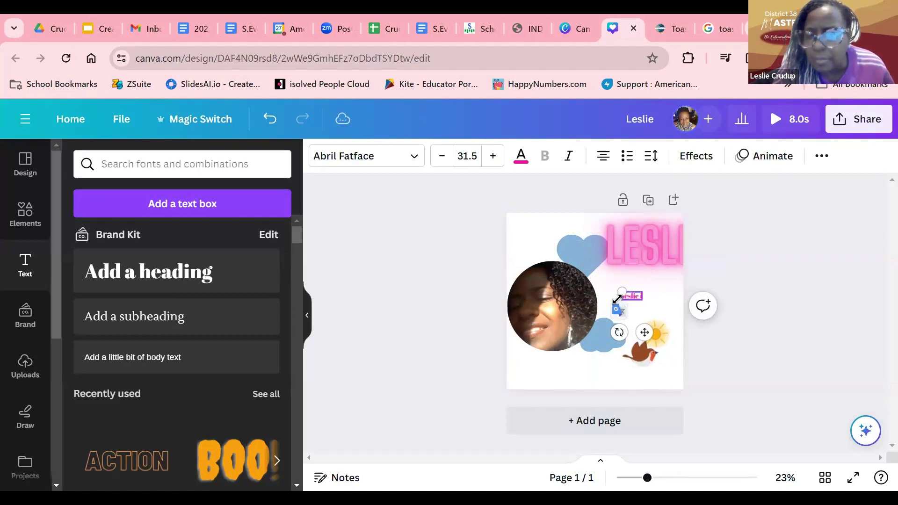
pyautogui.write(' gr')
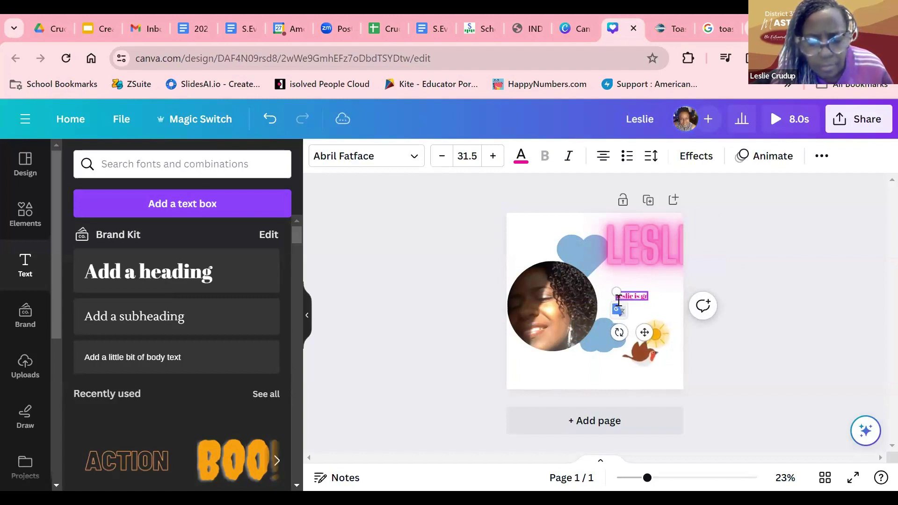
pyautogui.write('eat!')
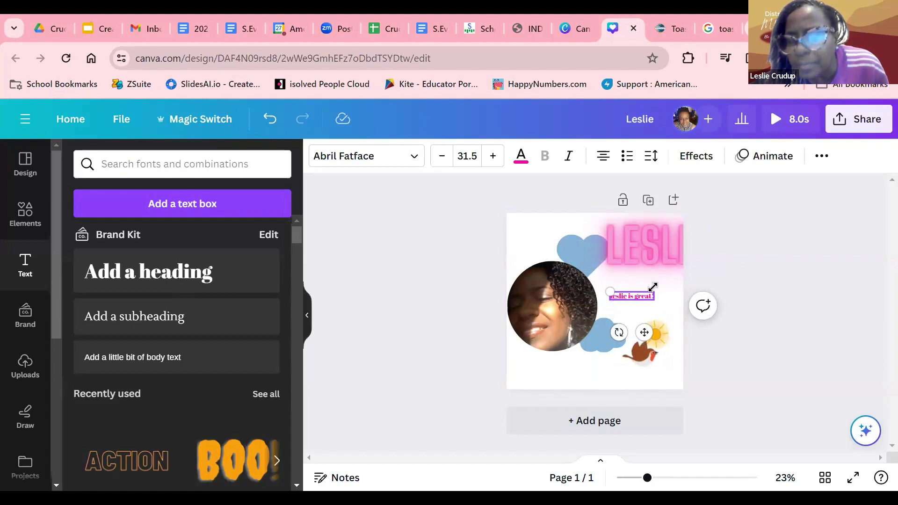
pyautogui.click(618, 308)
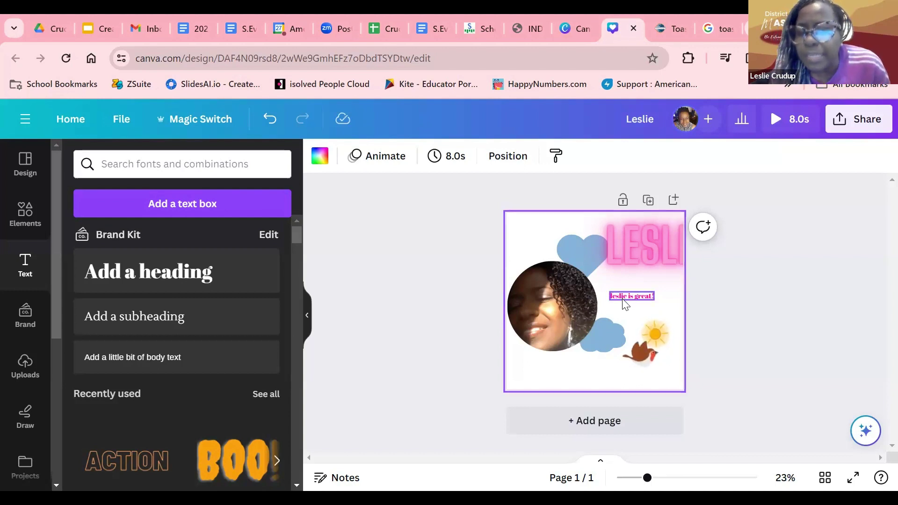
# Delete the "is great!" heading from the post and undo the deletion.
pyautogui.click(622, 300)
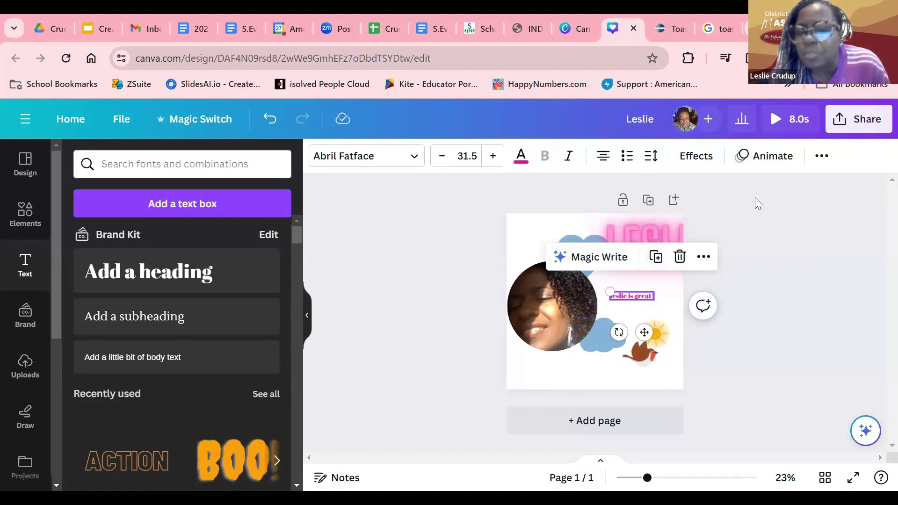
pyautogui.click(679, 257)
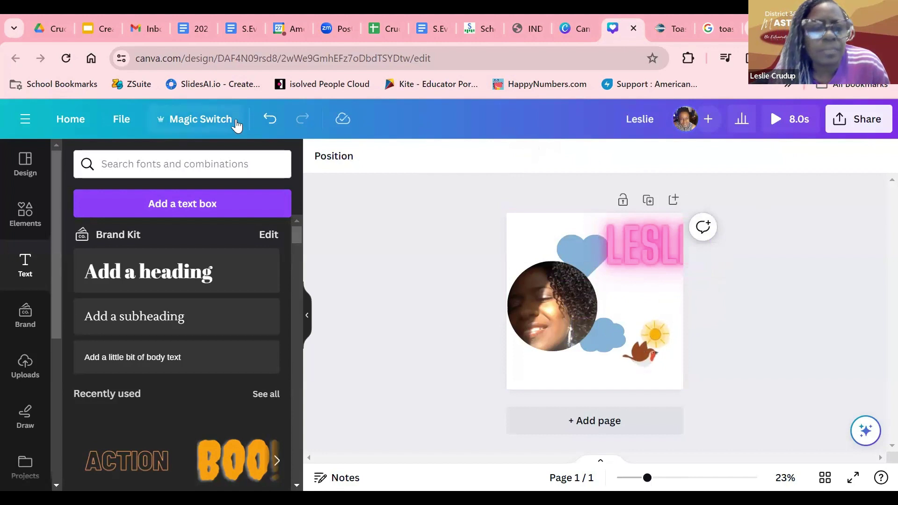
pyautogui.click(269, 119)
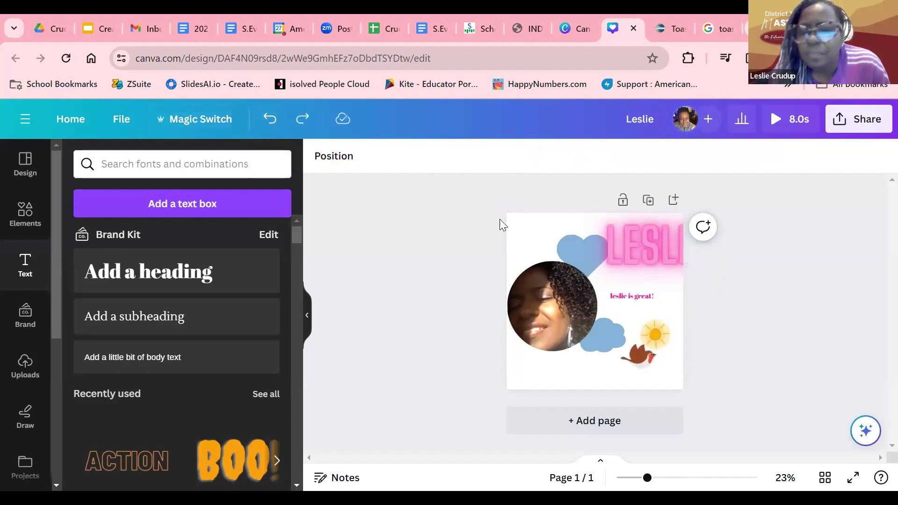
# Change the font of the "is great!" heading to Arimo.
pyautogui.click(619, 303)
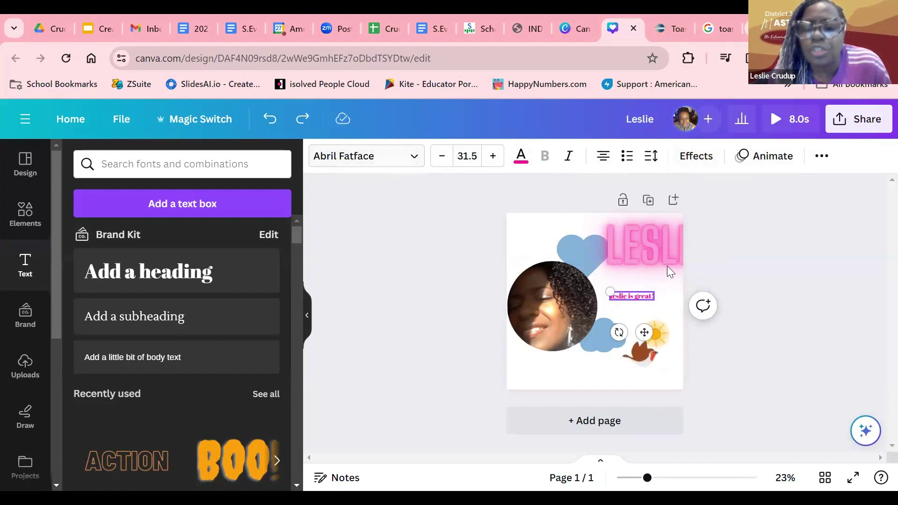
pyautogui.click(413, 157)
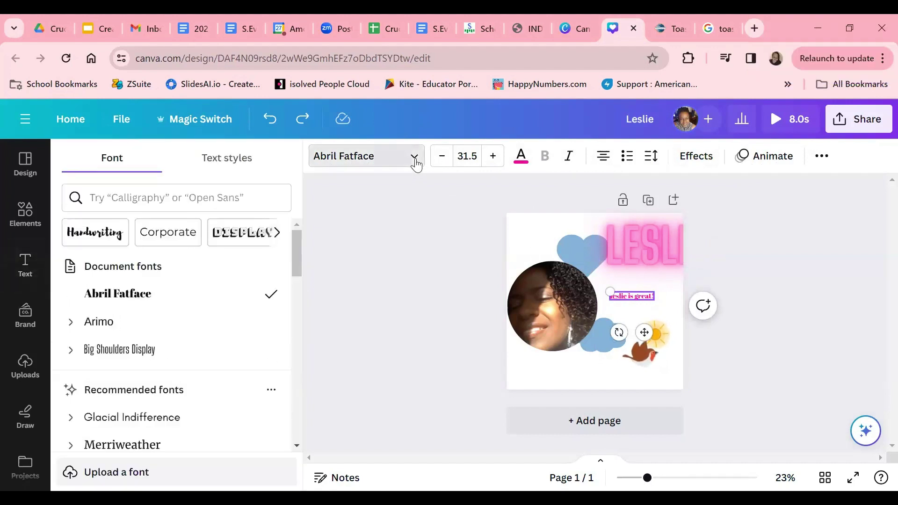
pyautogui.click(106, 327)
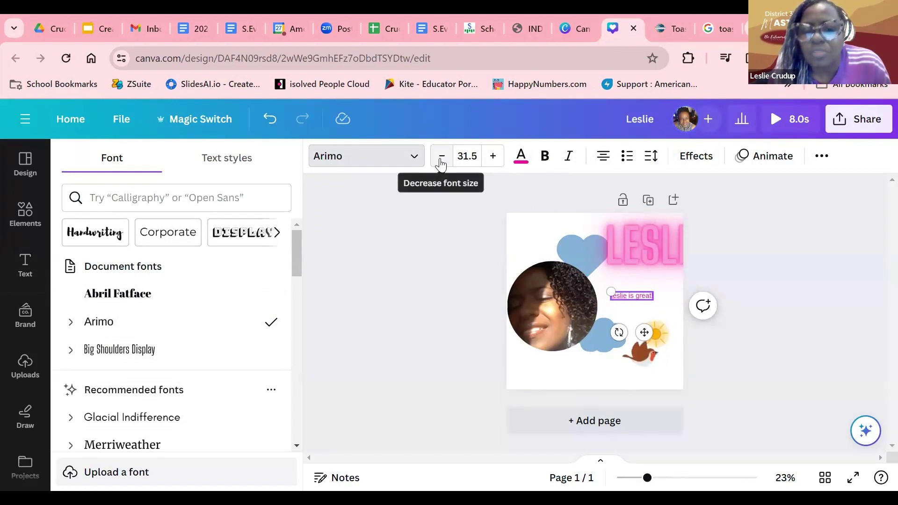
# Increase the font size of the "is great!" heading to 51.5.
pyautogui.click(493, 156)
pyautogui.click(493, 155)
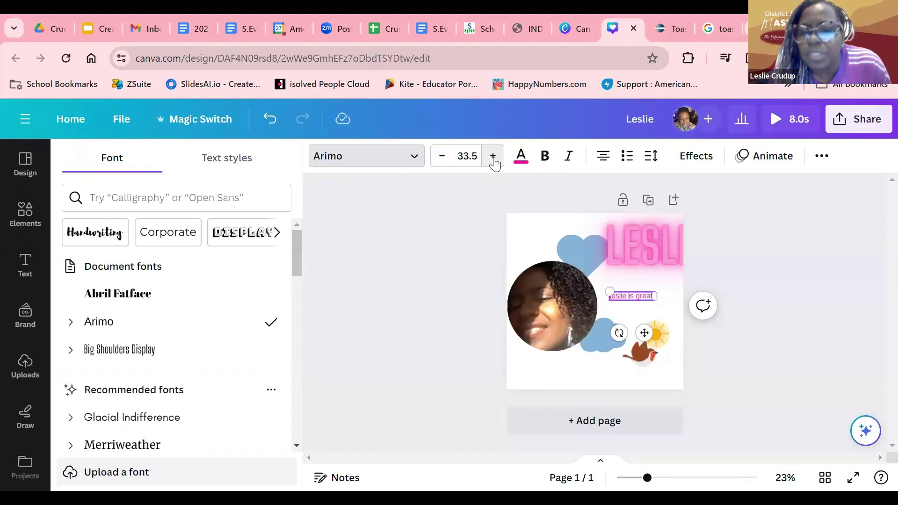
pyautogui.click(492, 156)
pyautogui.click(493, 155)
pyautogui.click(493, 156)
pyautogui.click(492, 156)
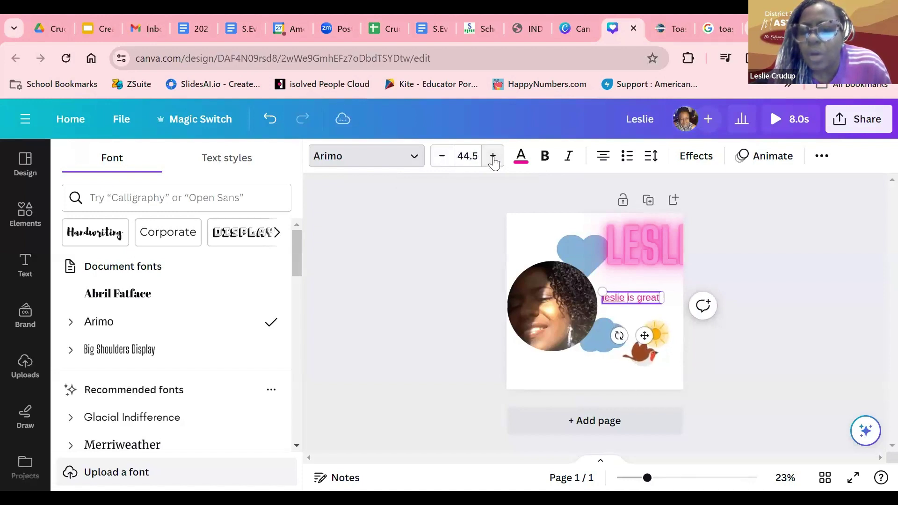
pyautogui.click(492, 155)
pyautogui.click(492, 156)
pyautogui.click(493, 156)
pyautogui.click(493, 155)
pyautogui.click(493, 156)
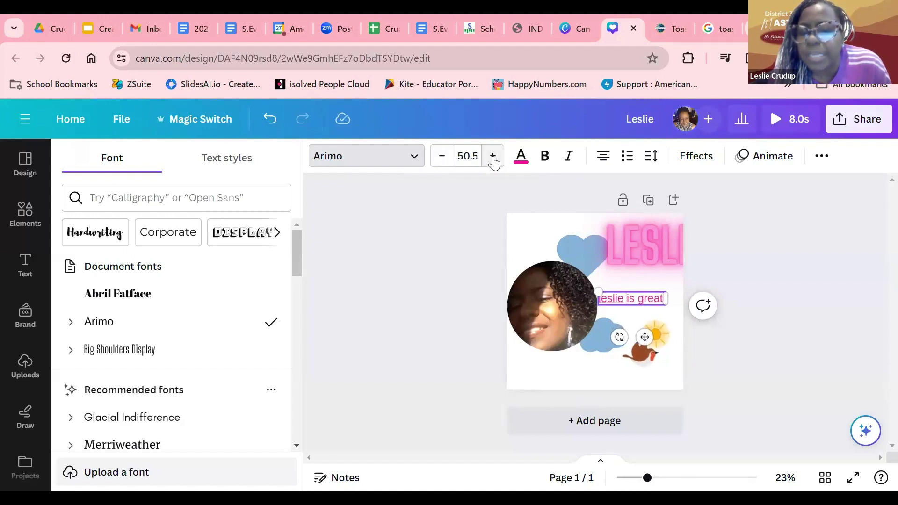
pyautogui.click(492, 156)
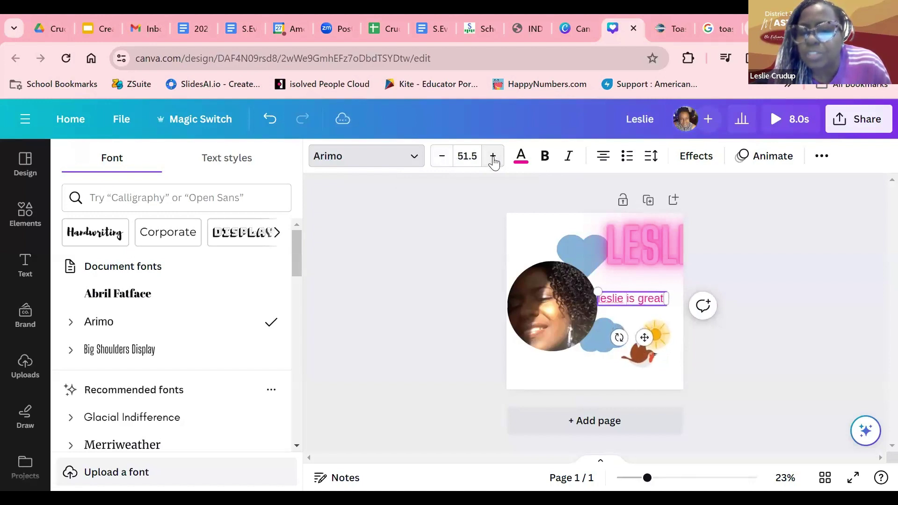
# Try black and near-black document colors on the "is great!" heading and undo the color change.
pyautogui.click(521, 158)
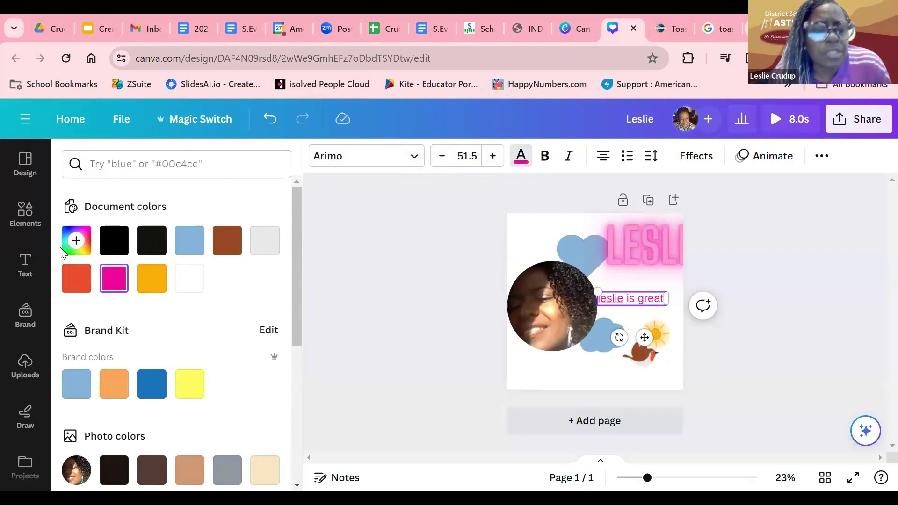
pyautogui.click(113, 246)
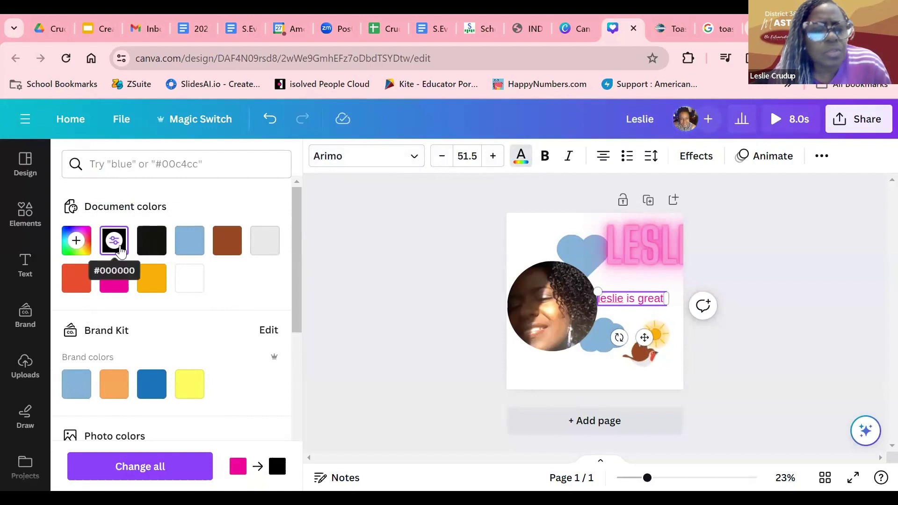
pyautogui.click(114, 244)
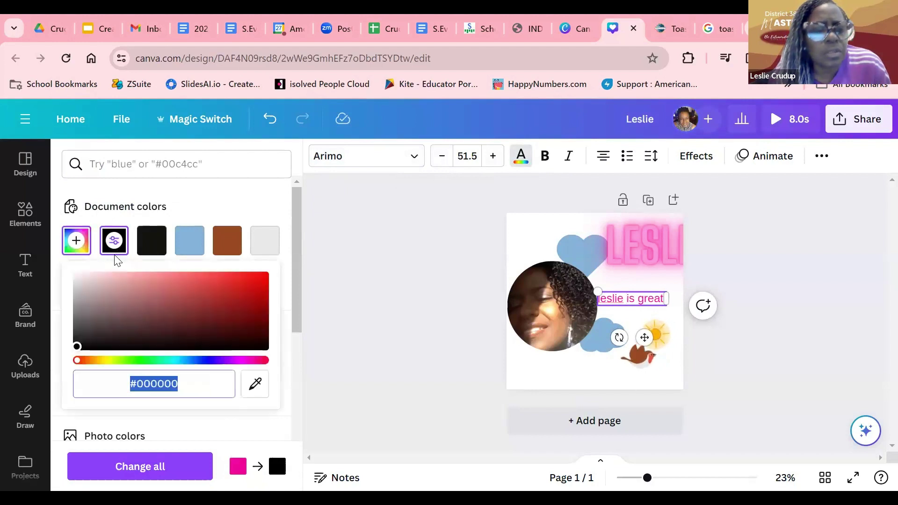
pyautogui.click(150, 240)
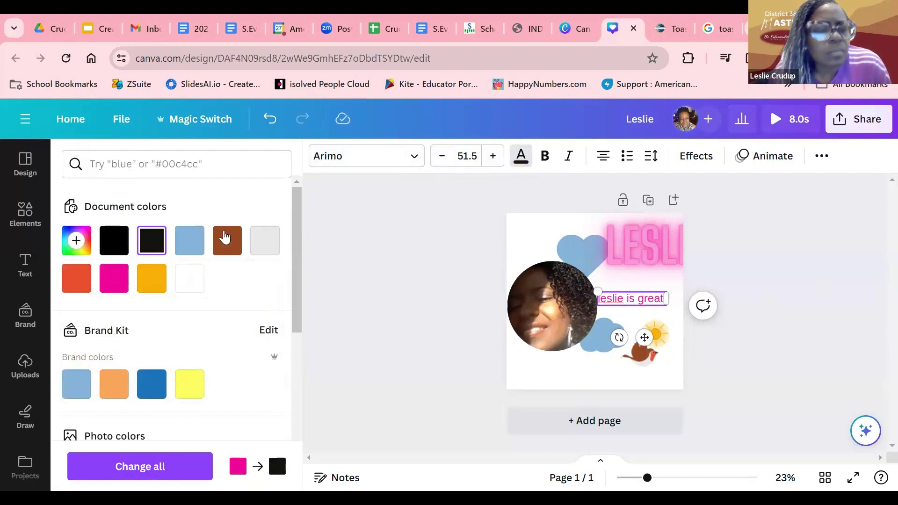
pyautogui.click(106, 243)
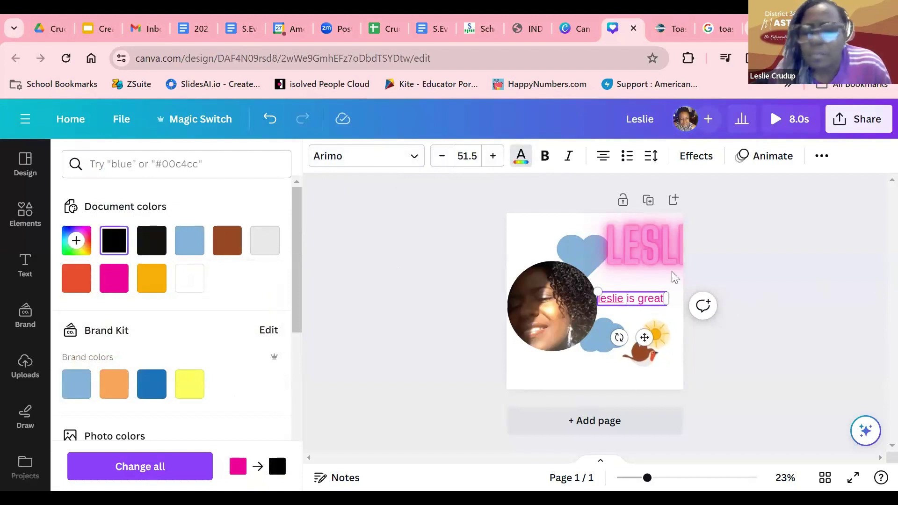
pyautogui.hotkey('ctrl', 'z')
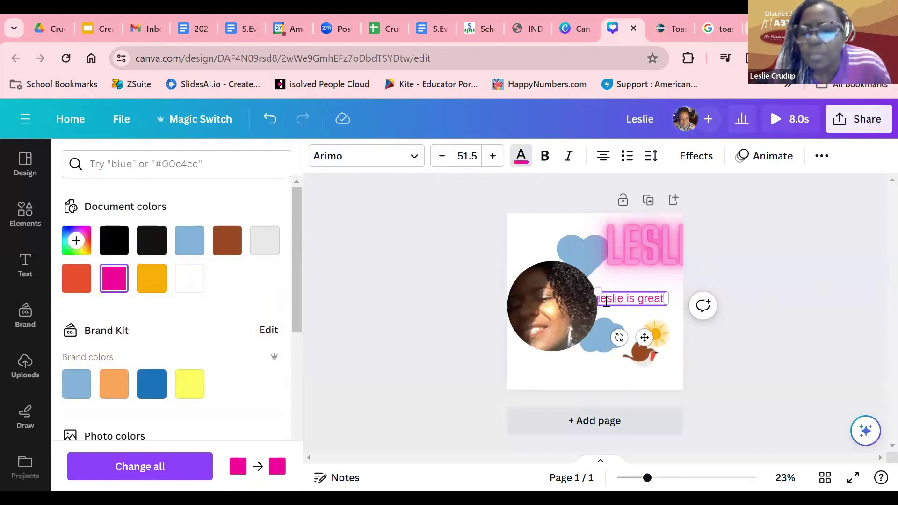
# Change the pink text color to black and apply the change to all matching text in the design.
pyautogui.click(522, 159)
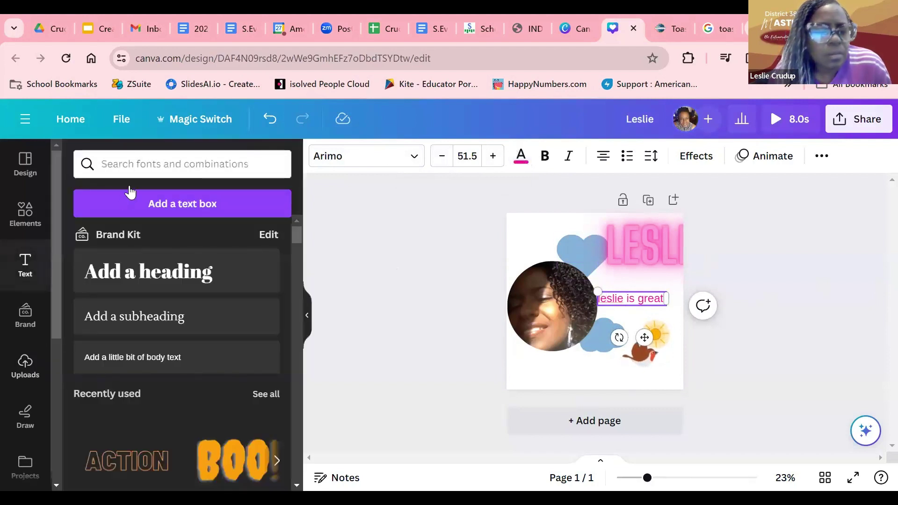
pyautogui.click(521, 157)
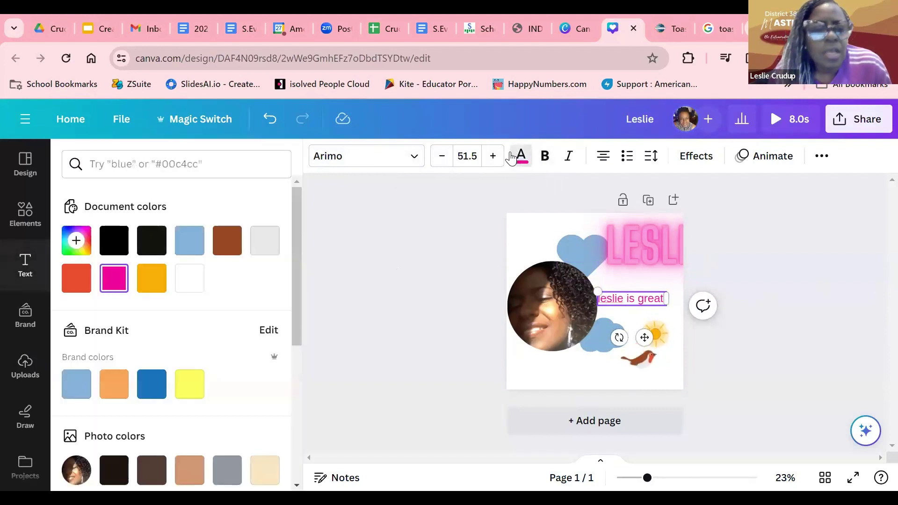
pyautogui.click(110, 247)
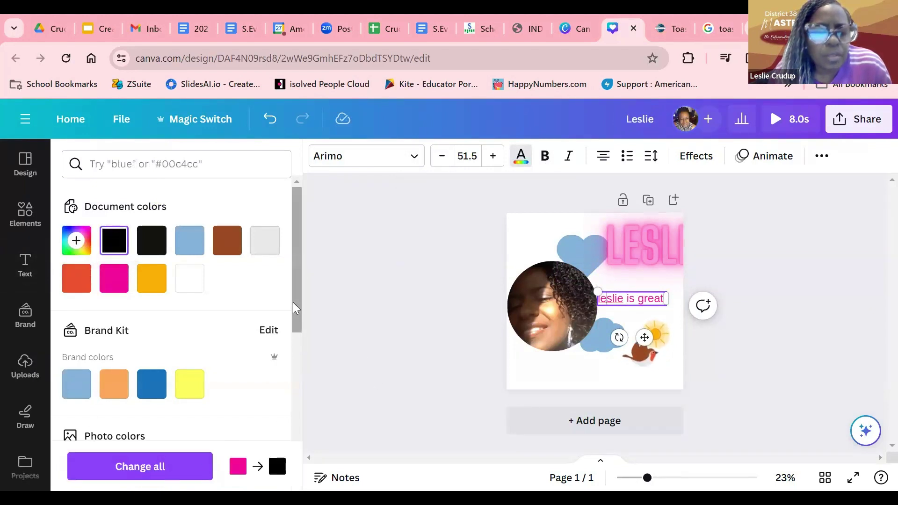
pyautogui.moveTo(293, 302); pyautogui.dragTo(299, 344)
pyautogui.click(143, 474)
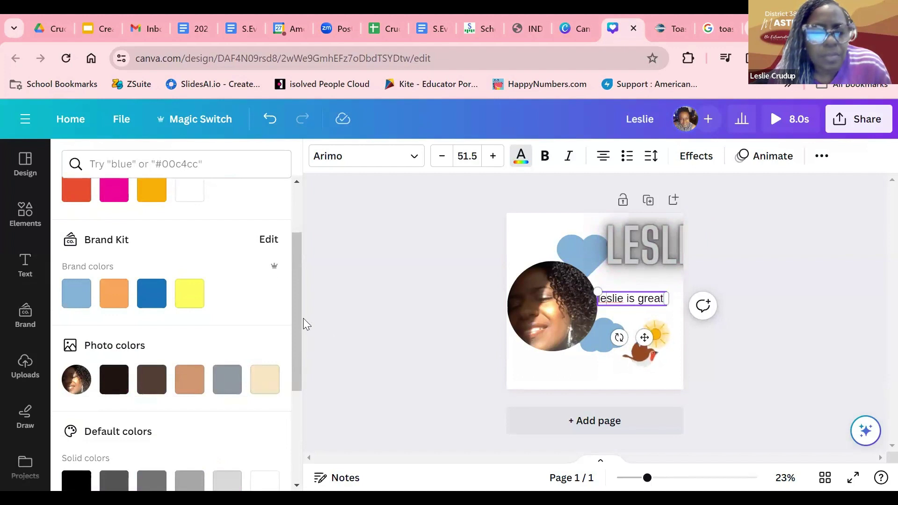
# Recolor the whole caption beside the photo with the near-black swatch from the photo colors.
pyautogui.moveTo(299, 341); pyautogui.dragTo(361, 424)
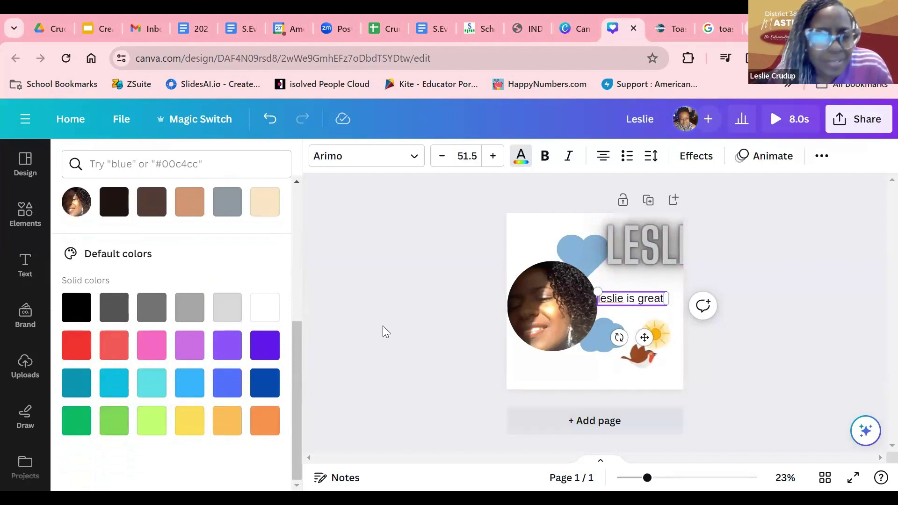
pyautogui.moveTo(297, 370); pyautogui.dragTo(285, 321)
pyautogui.scroll(2, 286, 321)
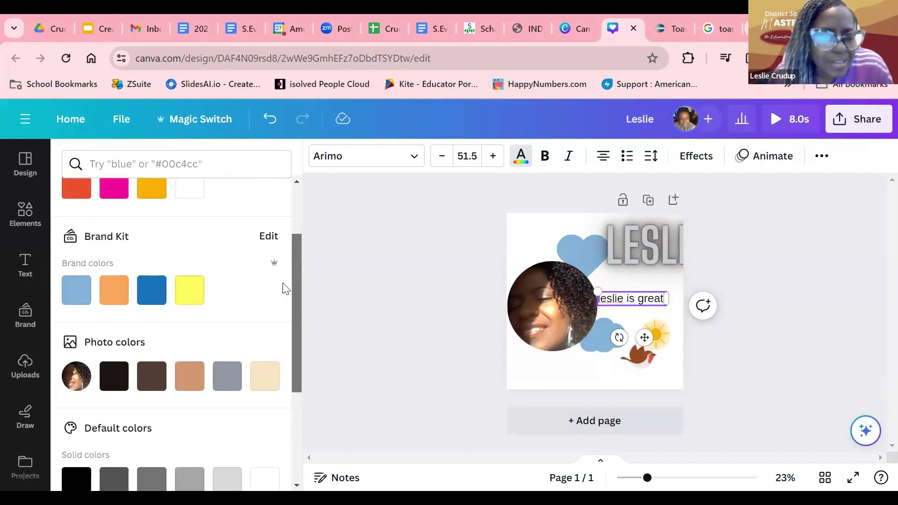
pyautogui.click(110, 387)
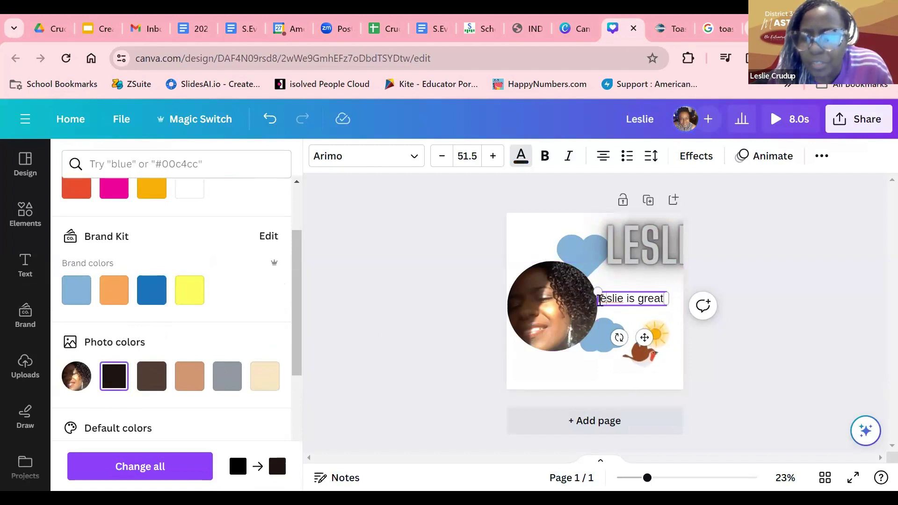
pyautogui.moveTo(598, 299)
pyautogui.mouseDown()
pyautogui.moveTo(662, 299)
pyautogui.moveTo(602, 295)
pyautogui.mouseUp()
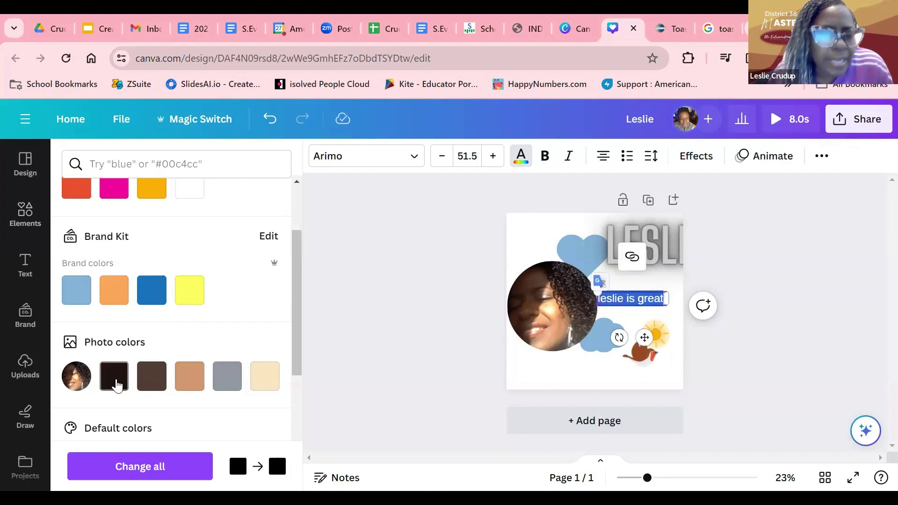
pyautogui.click(115, 379)
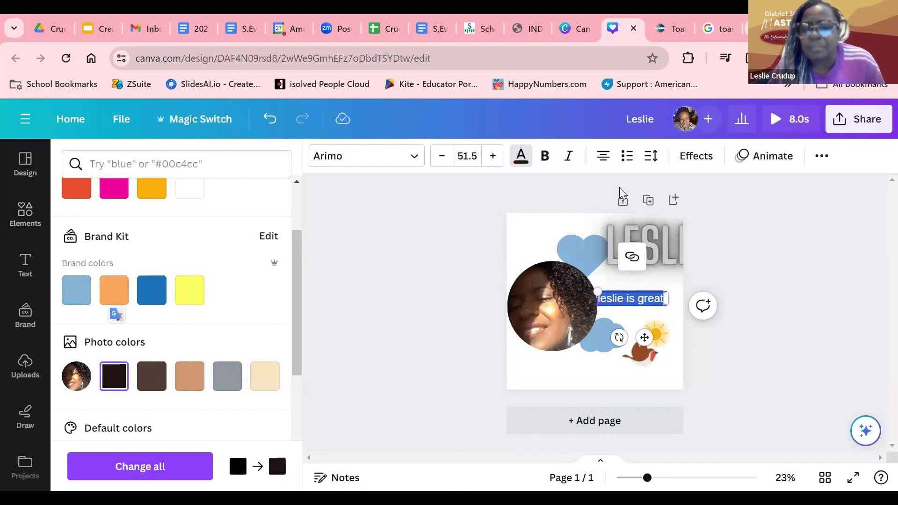
# Make the selected caption bold and italic, and set its alignment to justified.
pyautogui.click(542, 159)
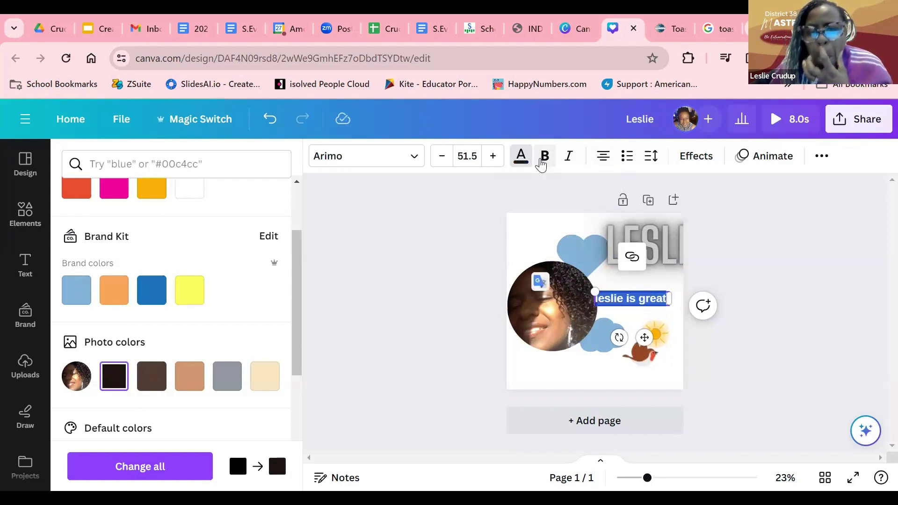
pyautogui.click(569, 159)
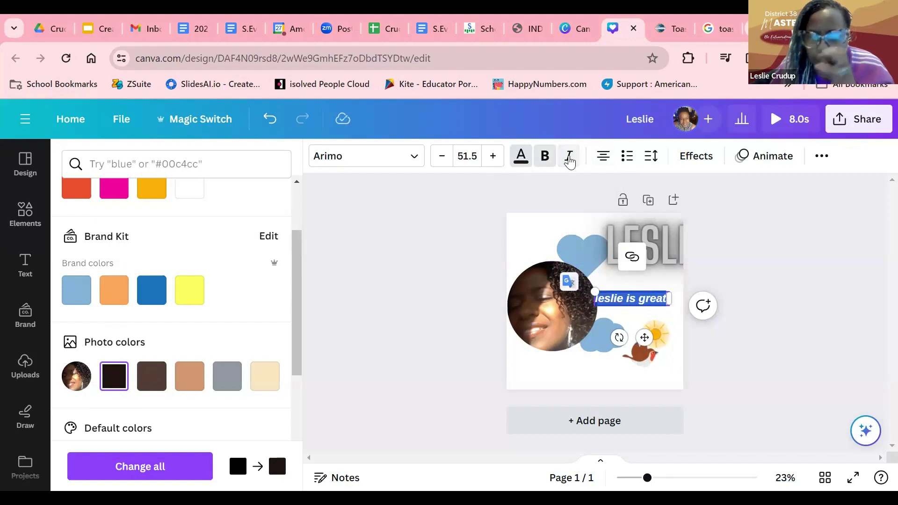
pyautogui.click(601, 163)
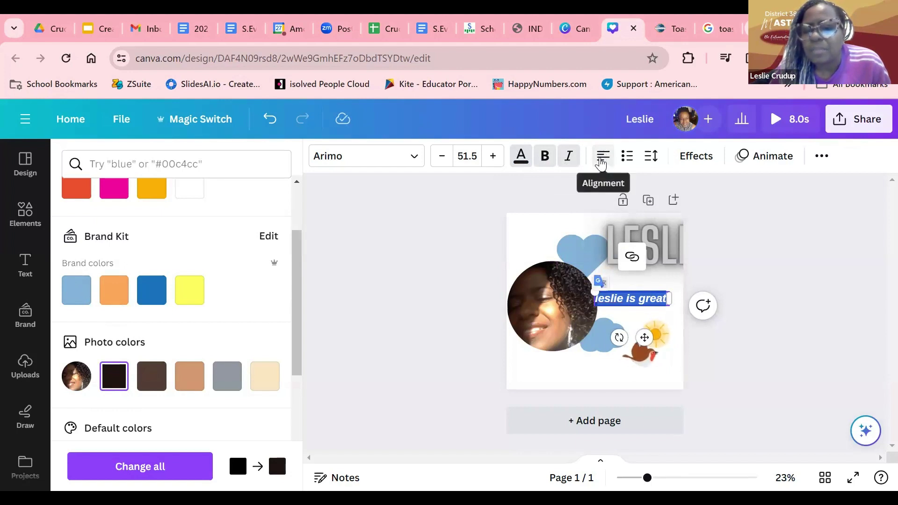
pyautogui.click(601, 163)
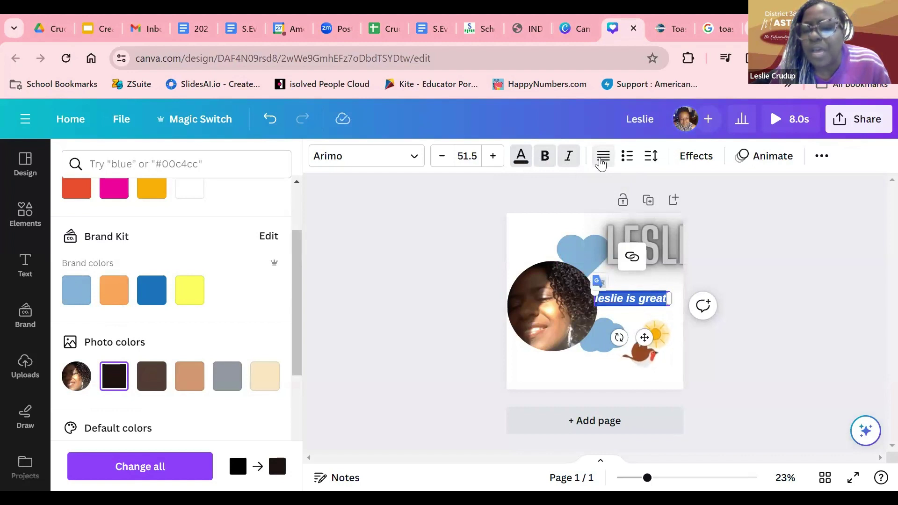
# Try the bulleted and numbered list formats on the caption, and return it to plain text.
pyautogui.click(626, 156)
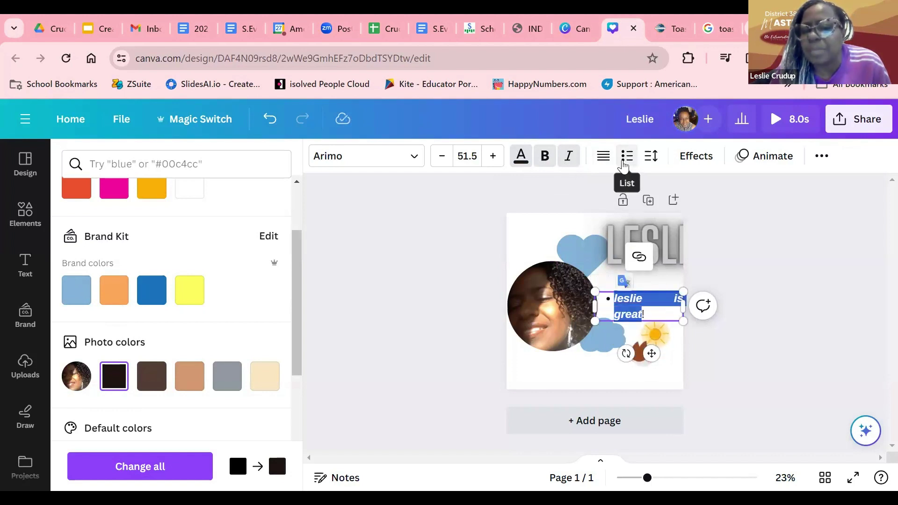
pyautogui.click(622, 162)
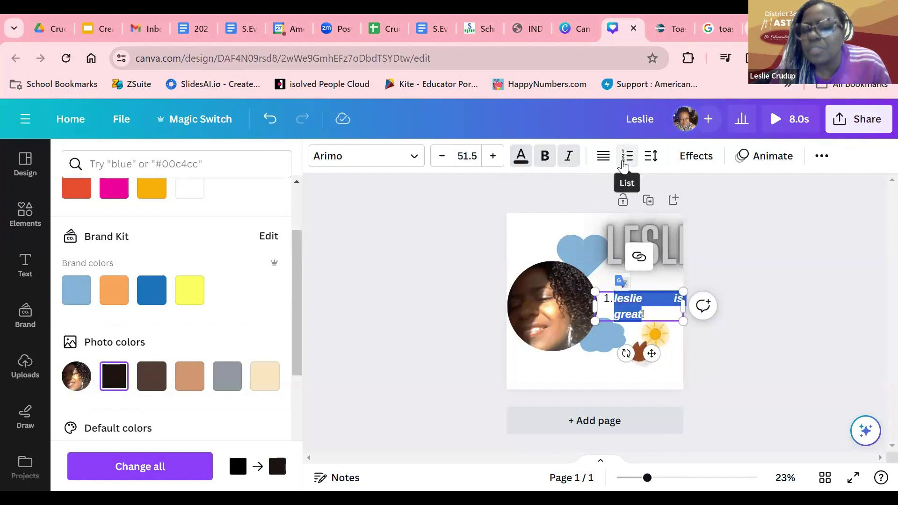
pyautogui.click(623, 162)
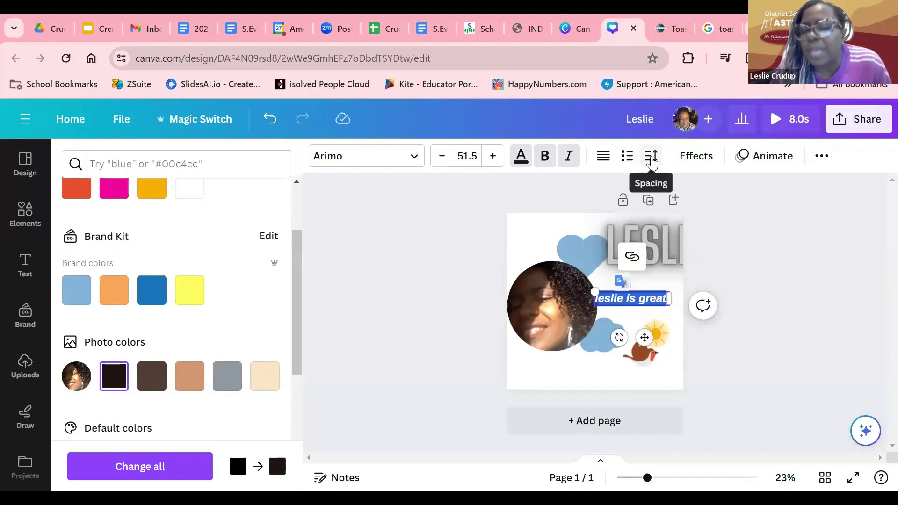
# Try the Outline text effect on the caption and replace it with the Splice effect.
pyautogui.click(690, 156)
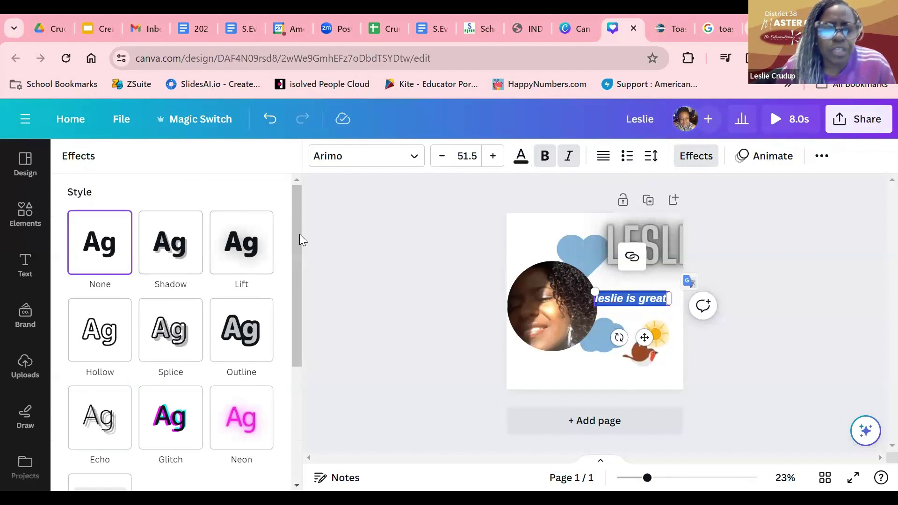
pyautogui.scroll(-1, 299, 235)
pyautogui.moveTo(306, 255); pyautogui.dragTo(308, 279)
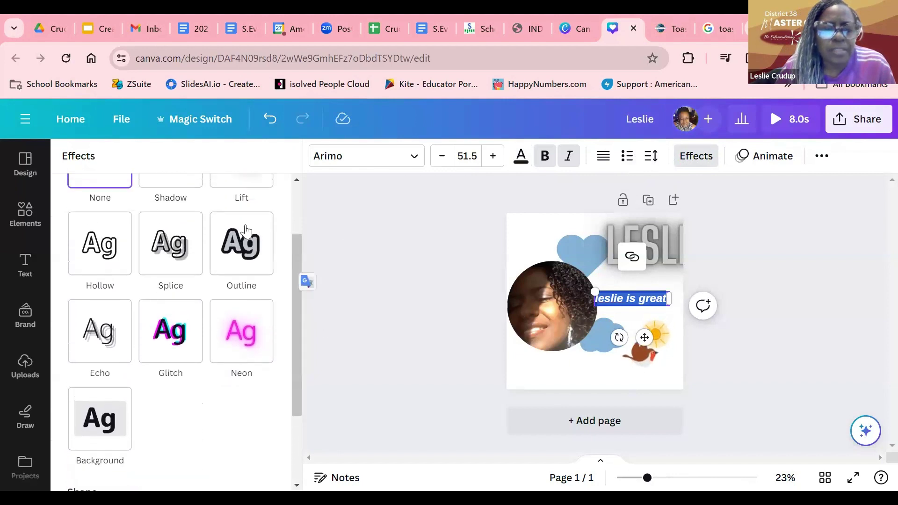
pyautogui.click(241, 257)
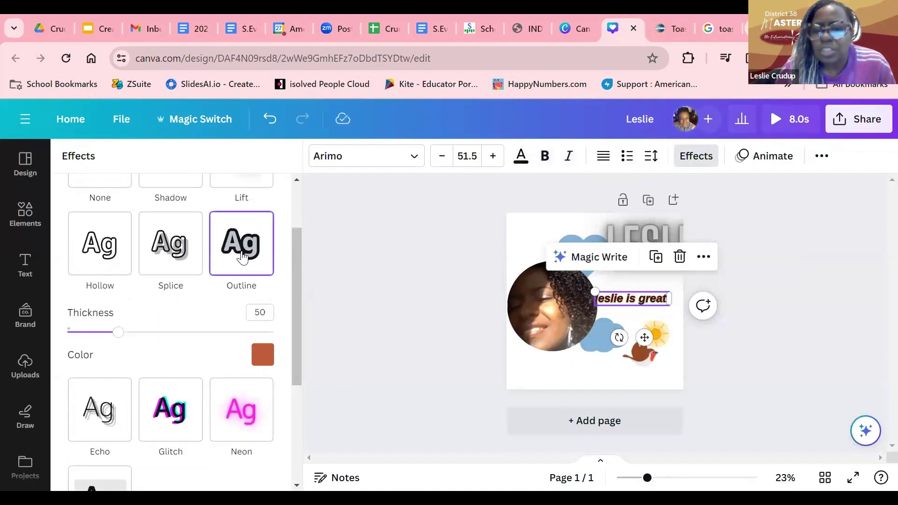
pyautogui.click(163, 267)
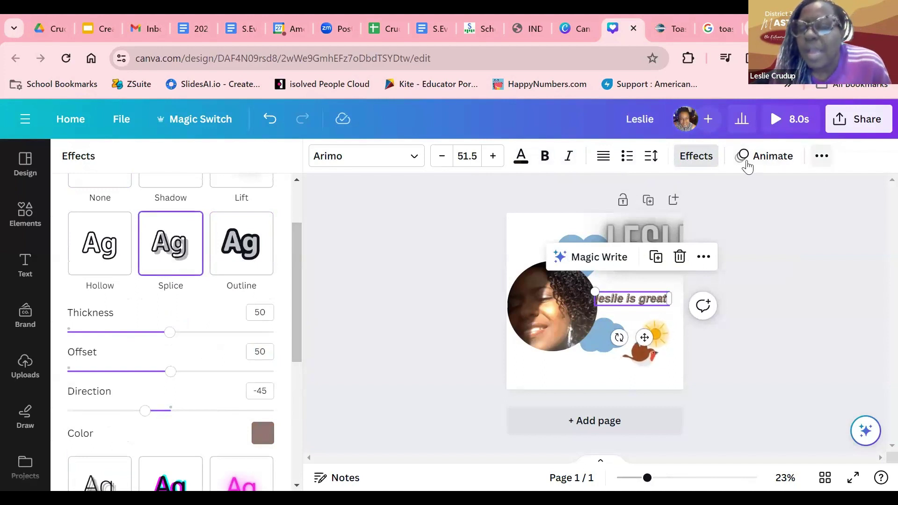
# Browse the text animations, try Fade and Rise on the caption, and remove the animation.
pyautogui.click(776, 162)
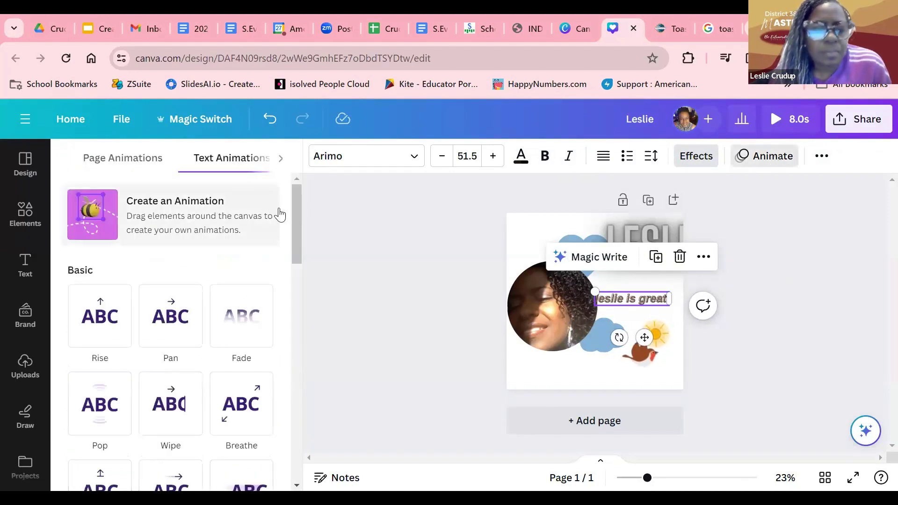
pyautogui.moveTo(292, 213); pyautogui.dragTo(294, 233)
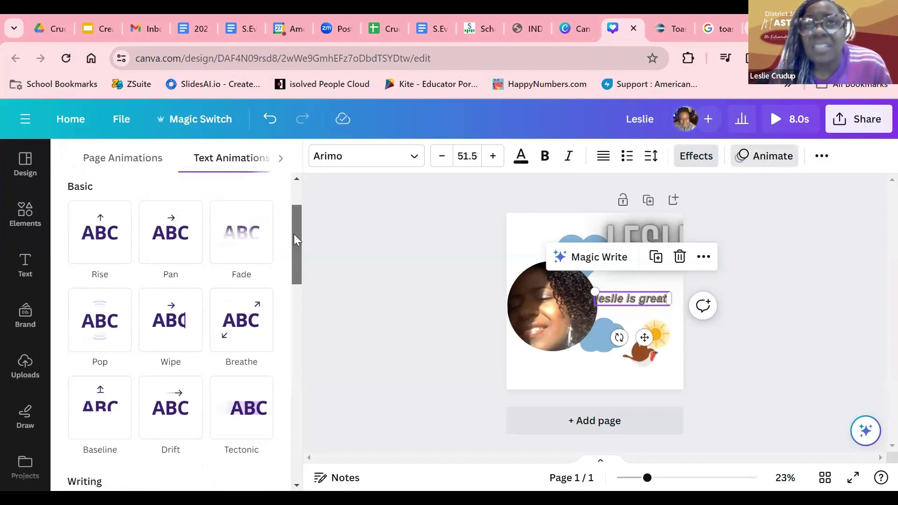
pyautogui.moveTo(295, 239)
pyautogui.mouseDown()
pyautogui.moveTo(302, 248)
pyautogui.moveTo(301, 216)
pyautogui.moveTo(311, 245)
pyautogui.mouseUp()
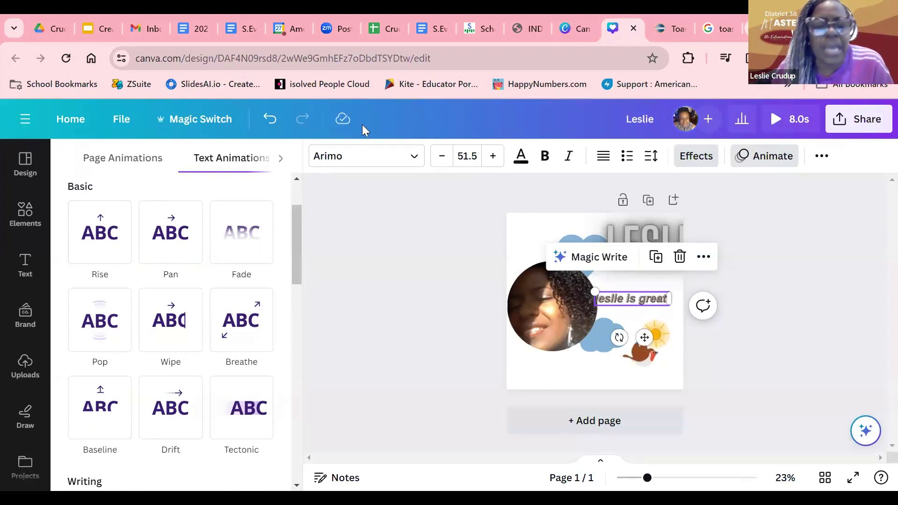
pyautogui.click(233, 232)
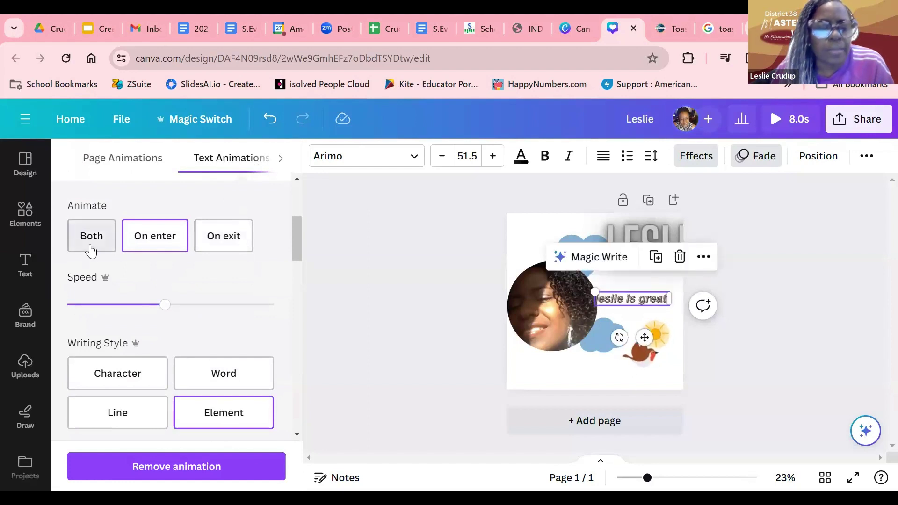
pyautogui.moveTo(293, 250); pyautogui.dragTo(290, 221)
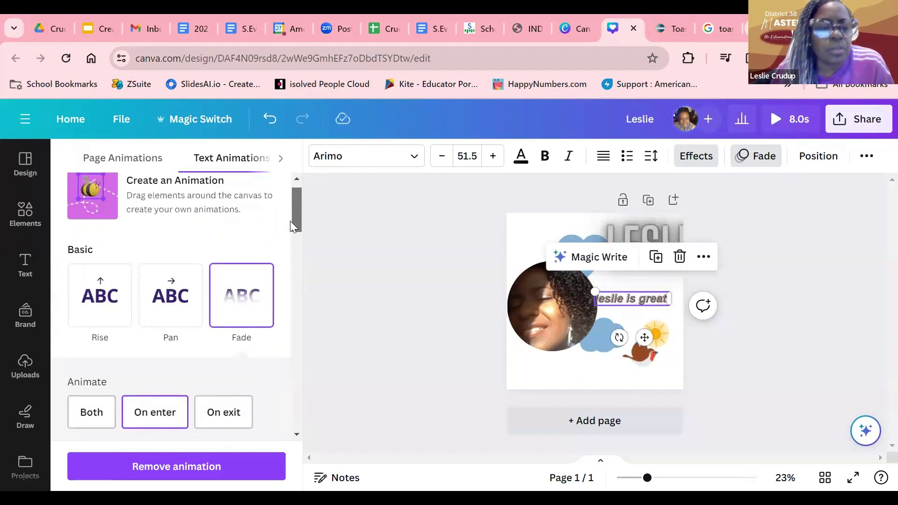
pyautogui.click(102, 305)
pyautogui.scroll(1, 112, 262)
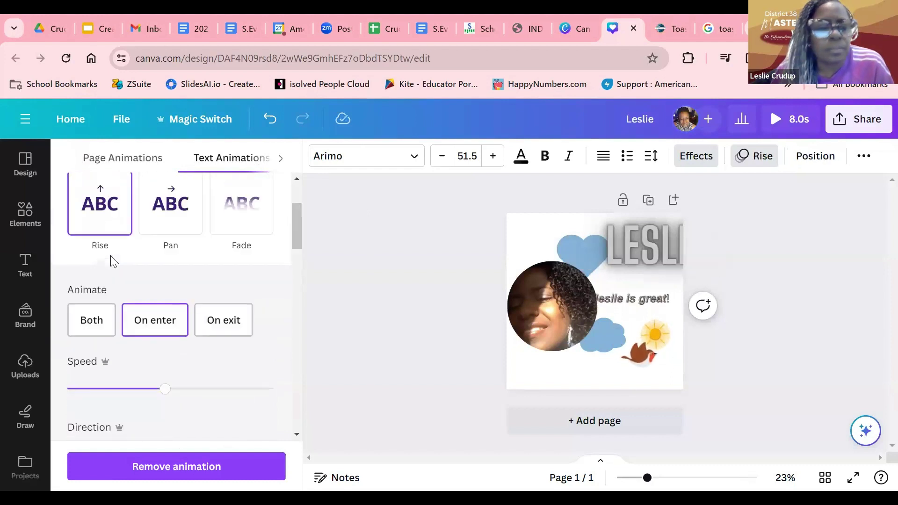
pyautogui.scroll(2, 112, 260)
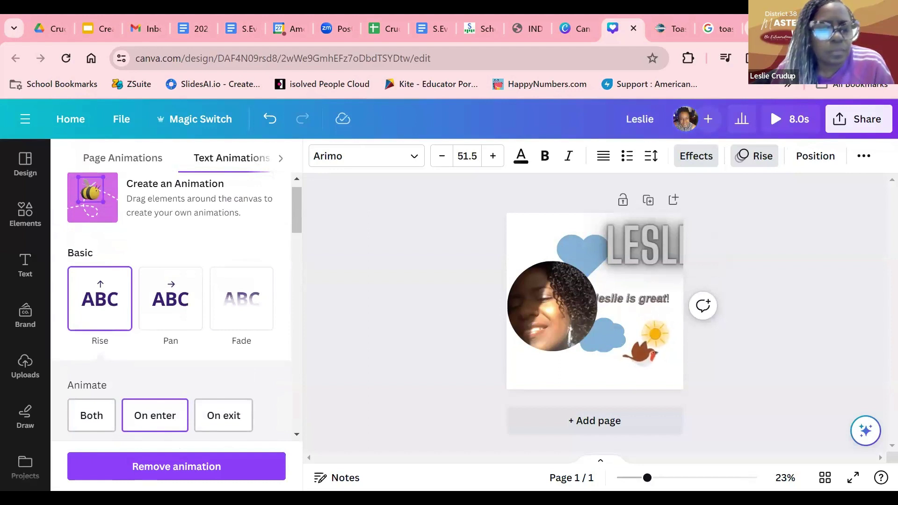
pyautogui.click(154, 466)
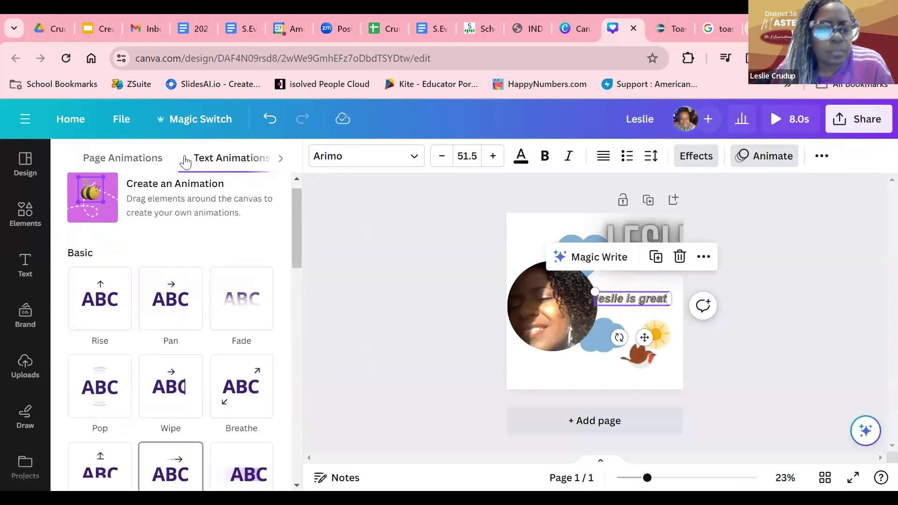
# Preview the Rise animation twice and the Wipe animation once on the caption, removing each one.
pyautogui.click(104, 314)
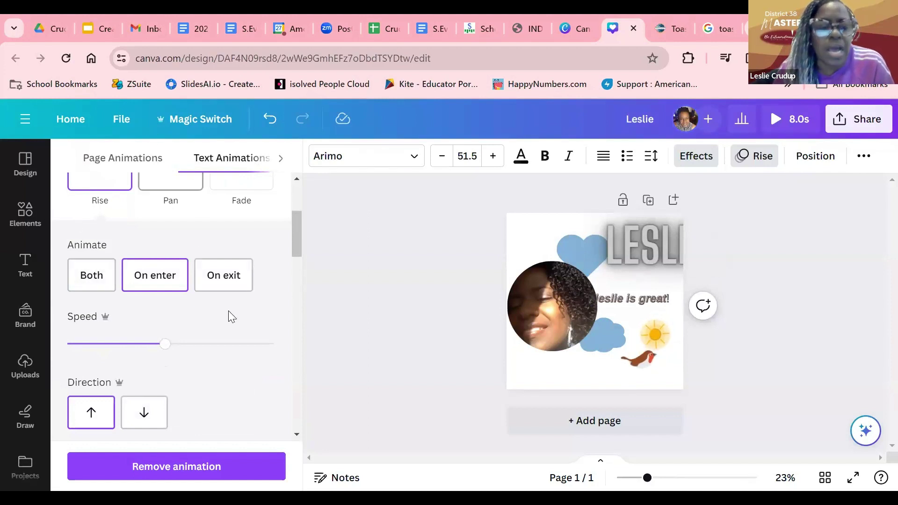
pyautogui.moveTo(295, 230)
pyautogui.mouseDown()
pyautogui.moveTo(294, 196)
pyautogui.moveTo(294, 230)
pyautogui.mouseUp()
pyautogui.click(176, 466)
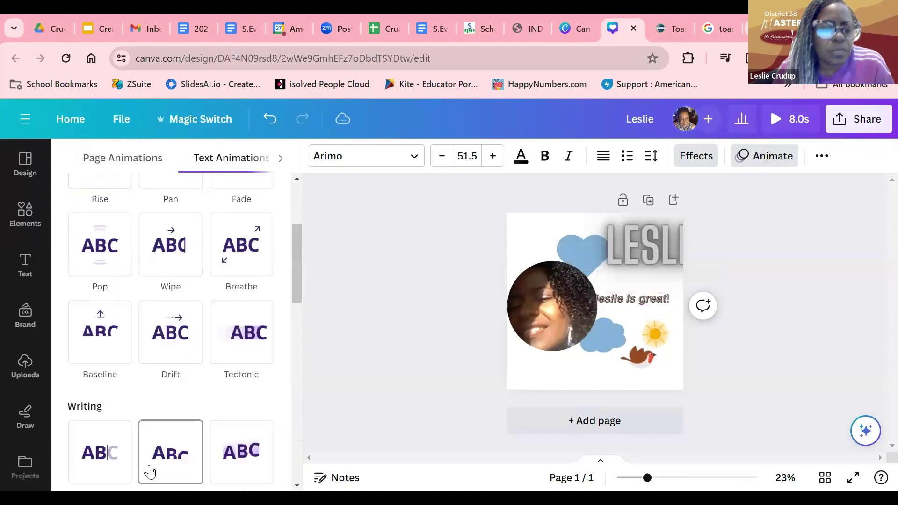
pyautogui.scroll(3, 90, 268)
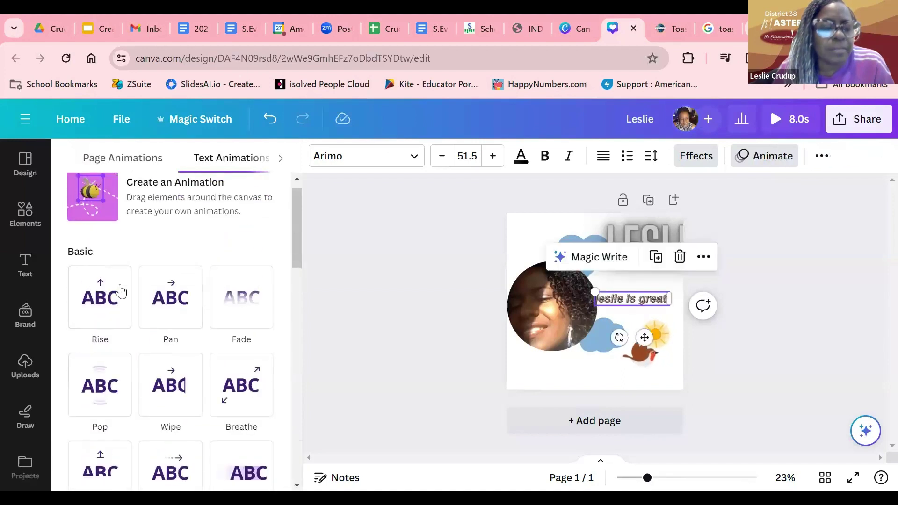
pyautogui.click(97, 321)
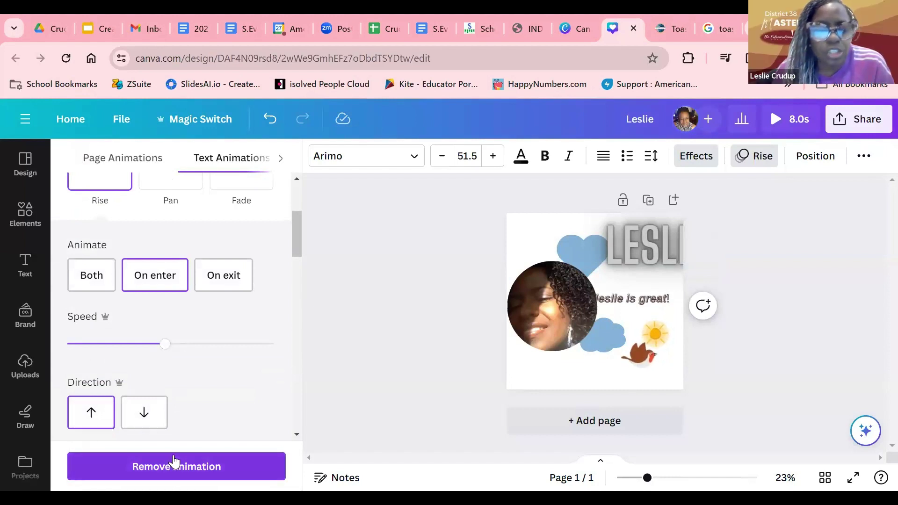
pyautogui.click(161, 476)
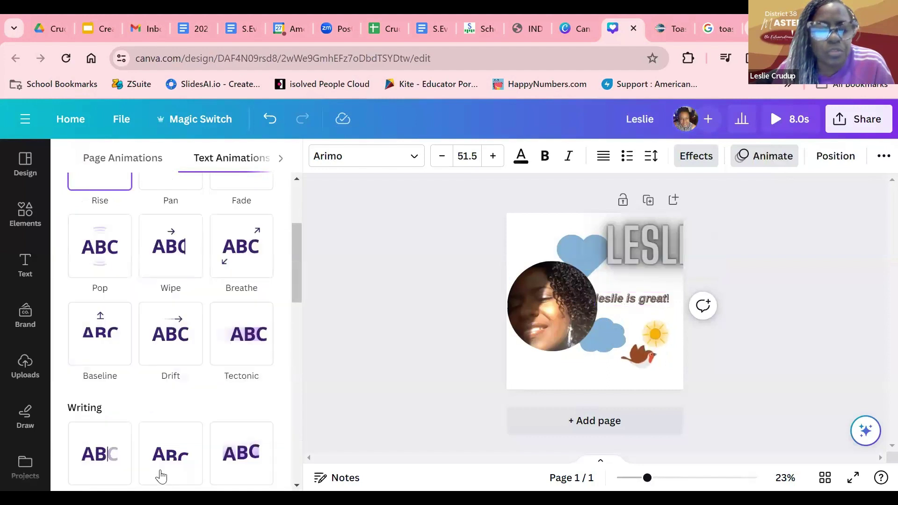
pyautogui.click(174, 267)
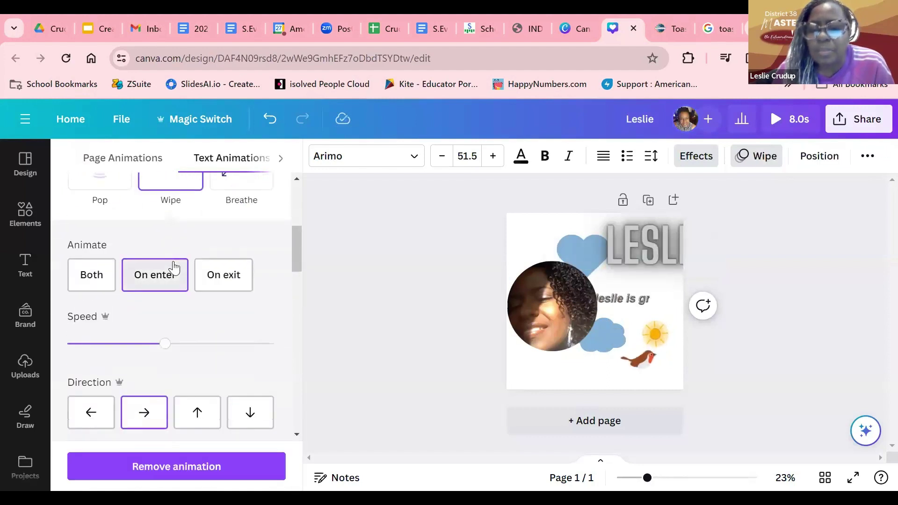
pyautogui.click(156, 468)
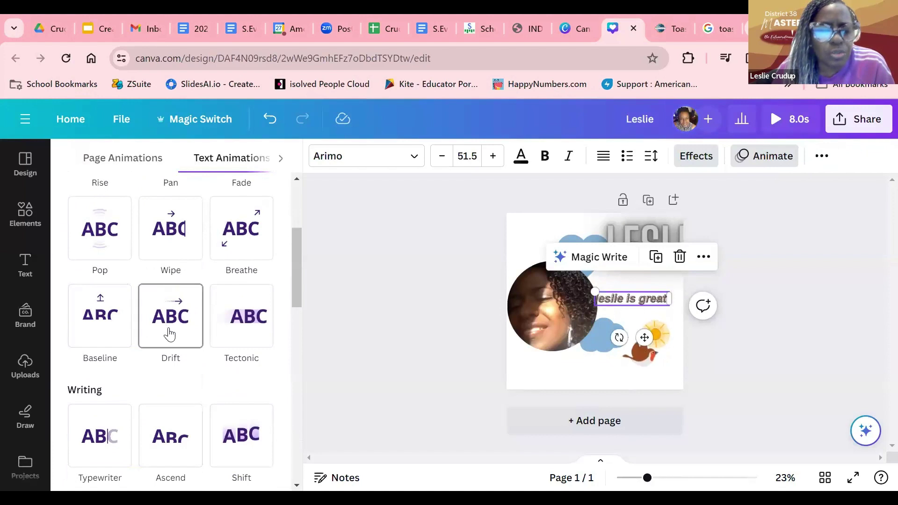
# Try the Drift and Tectonic animations on the caption, removing each one after its preview.
pyautogui.click(172, 334)
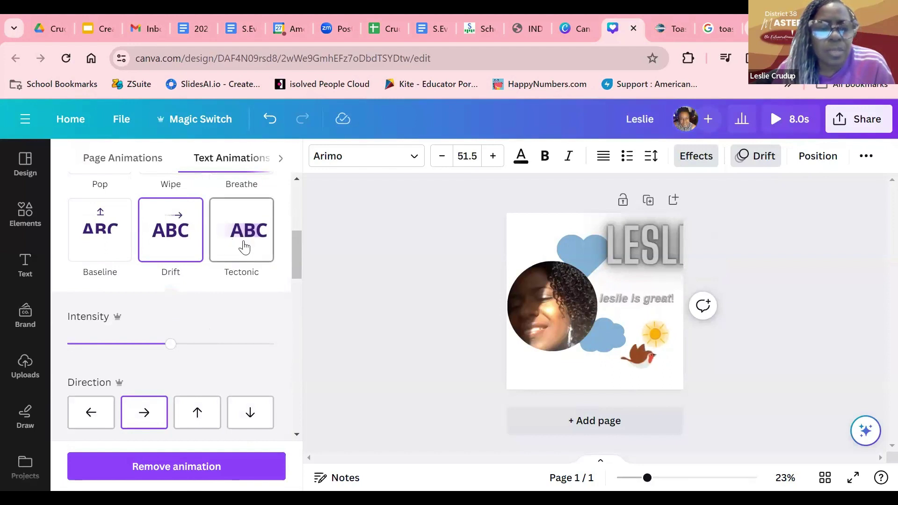
pyautogui.click(146, 465)
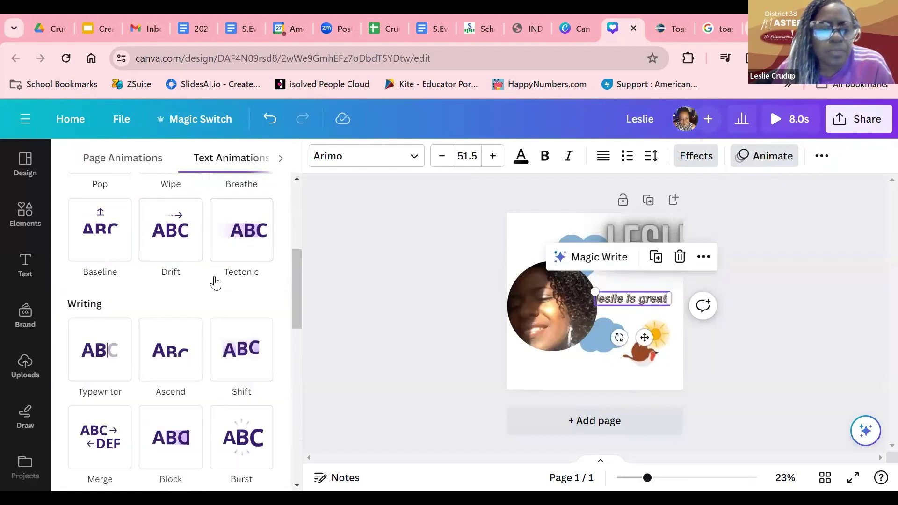
pyautogui.click(247, 249)
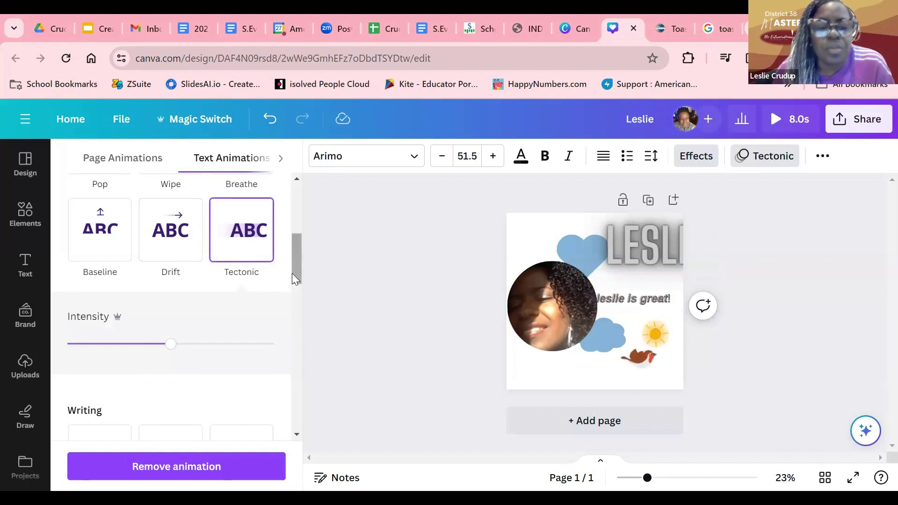
pyautogui.moveTo(292, 273); pyautogui.dragTo(286, 251)
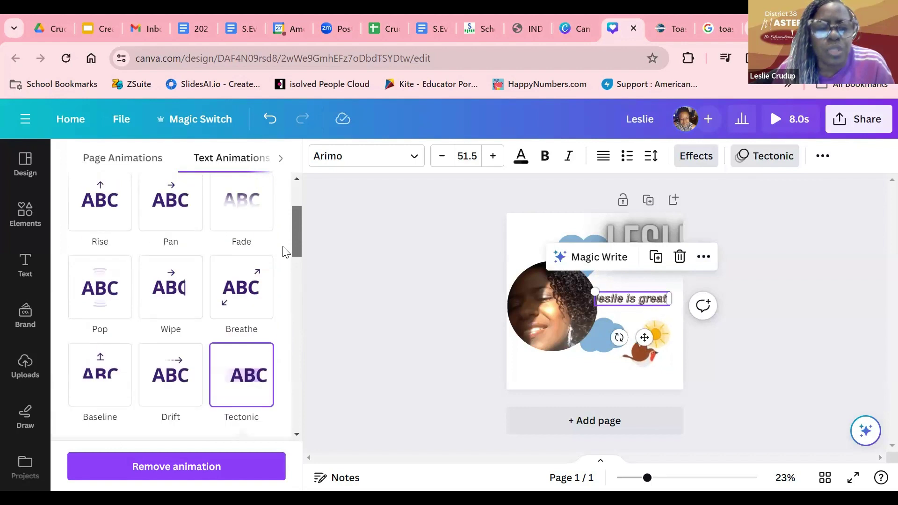
pyautogui.click(144, 466)
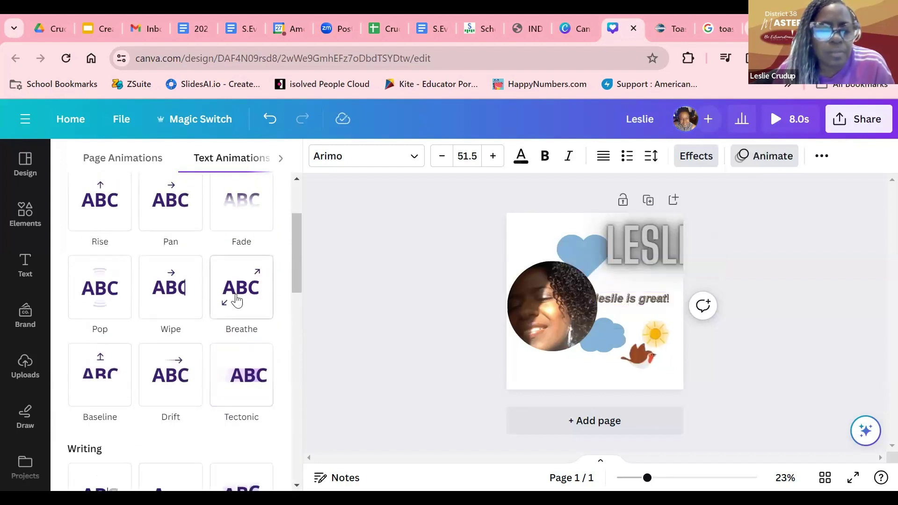
# Apply the Breathe animation to the caption and deselect the text.
pyautogui.click(237, 300)
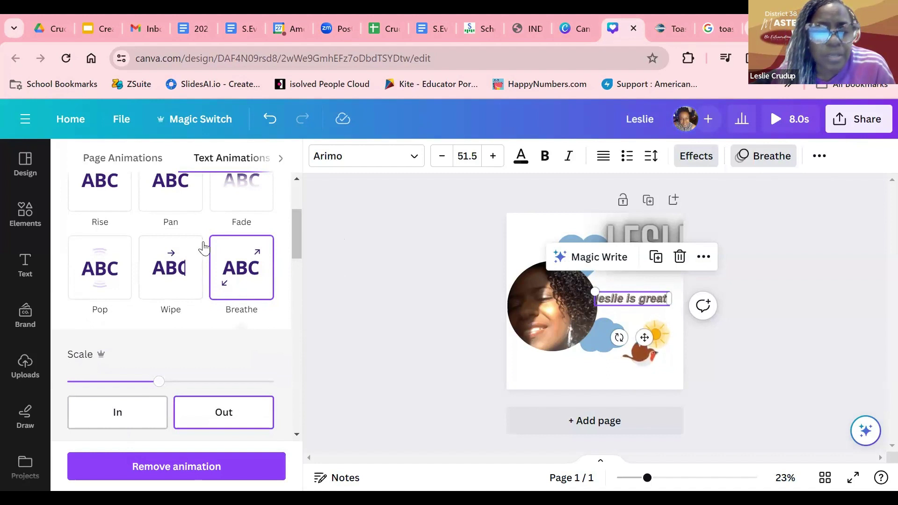
pyautogui.scroll(3, 201, 297)
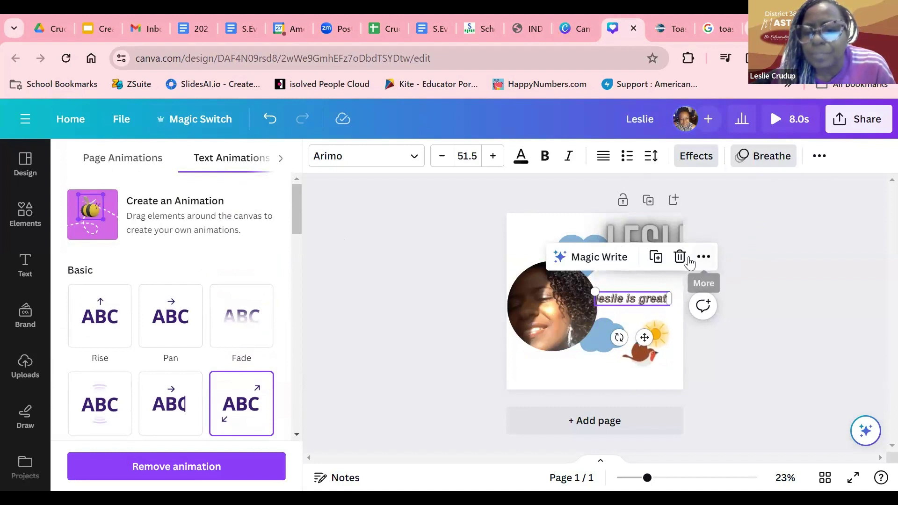
pyautogui.click(620, 285)
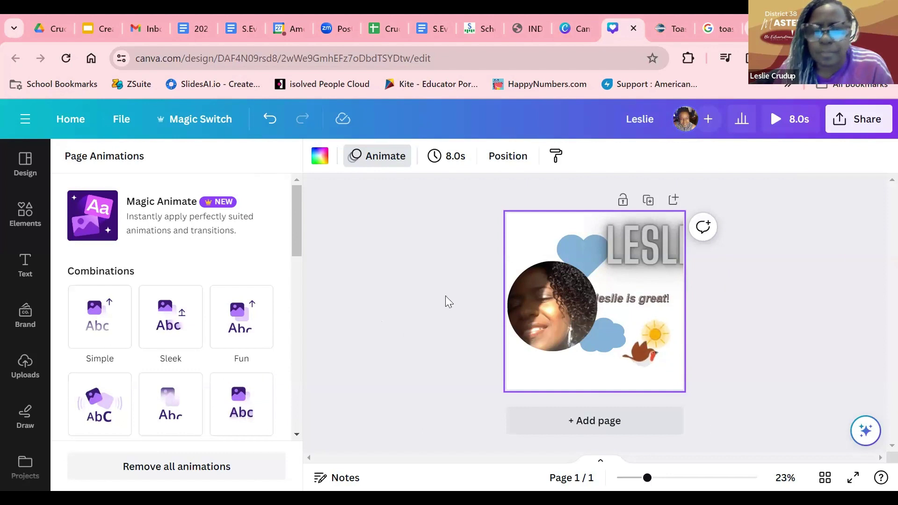
pyautogui.click(481, 264)
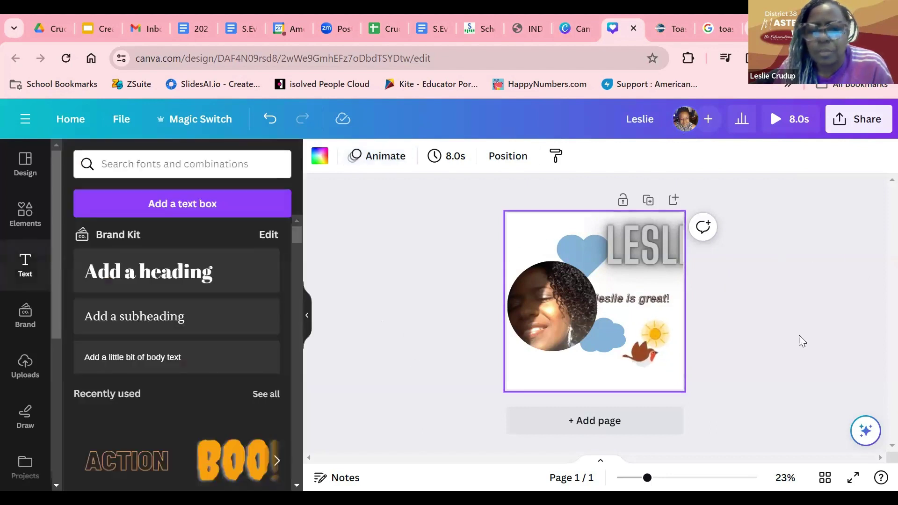
pyautogui.click(828, 316)
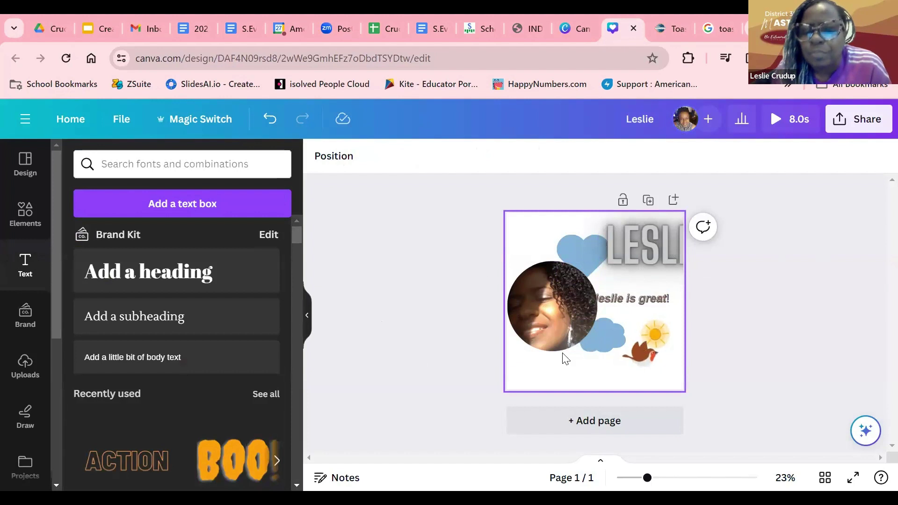
# Examine the photo editing options for the circular photo, including the Magic Studio tools, filters and effects.
pyautogui.click(566, 309)
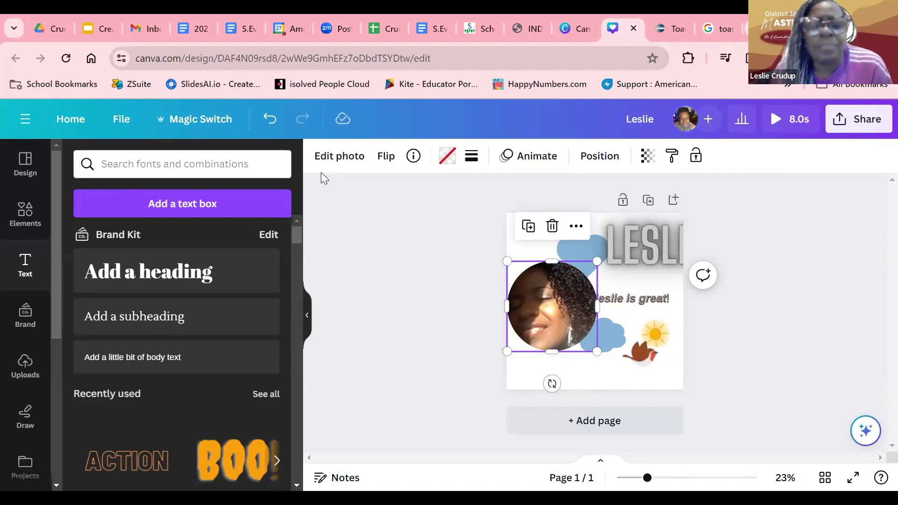
pyautogui.click(346, 163)
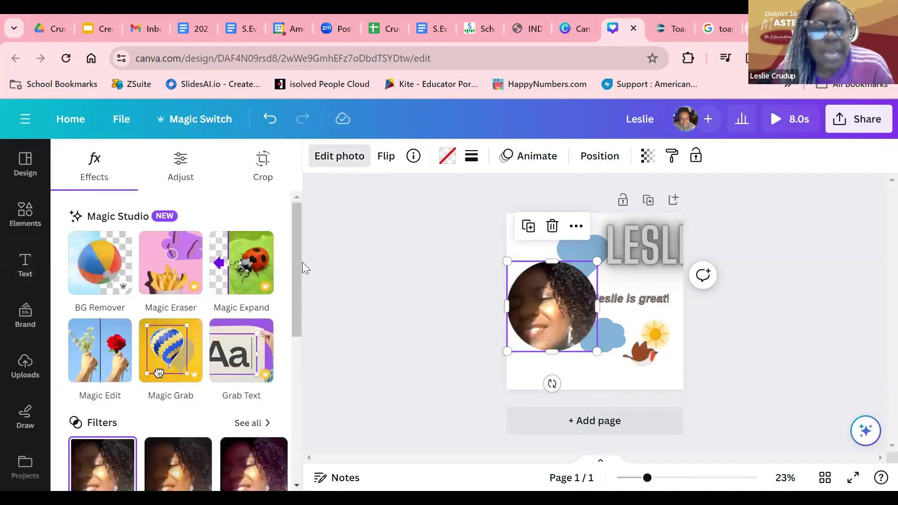
pyautogui.scroll(-3, 299, 282)
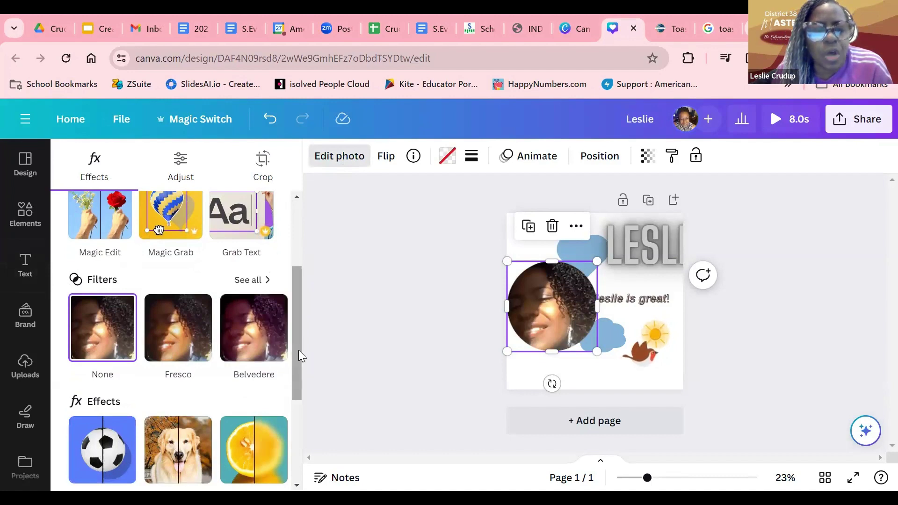
pyautogui.moveTo(298, 350); pyautogui.dragTo(291, 264)
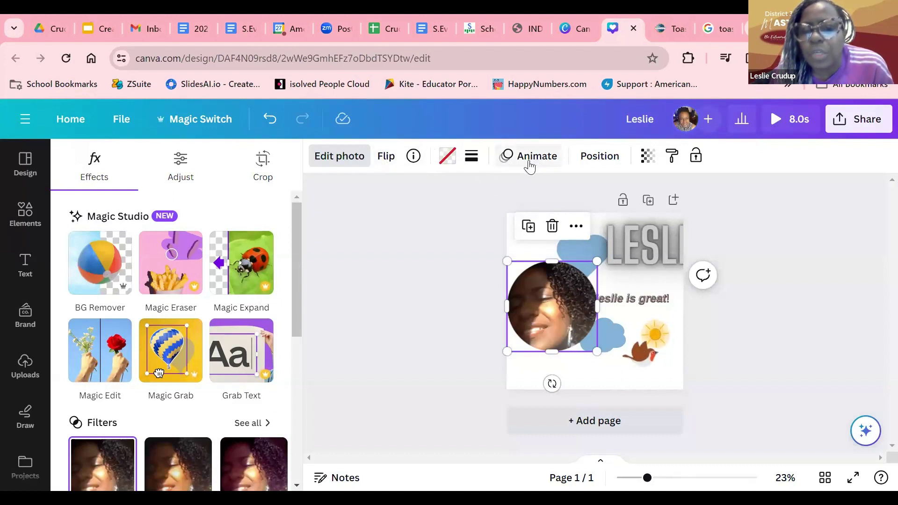
# Try the circular photo's layer order by bringing it forward and sending it backward behind the cloud and the heart.
pyautogui.click(594, 162)
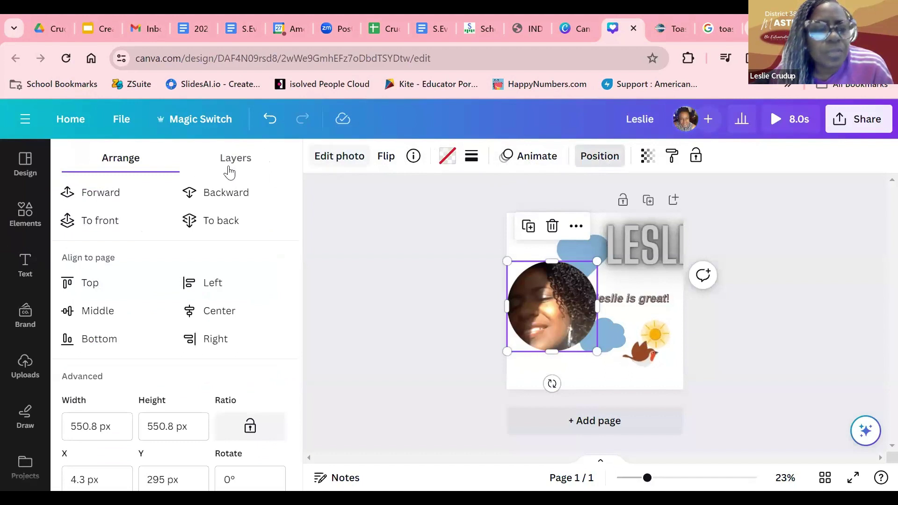
pyautogui.click(95, 204)
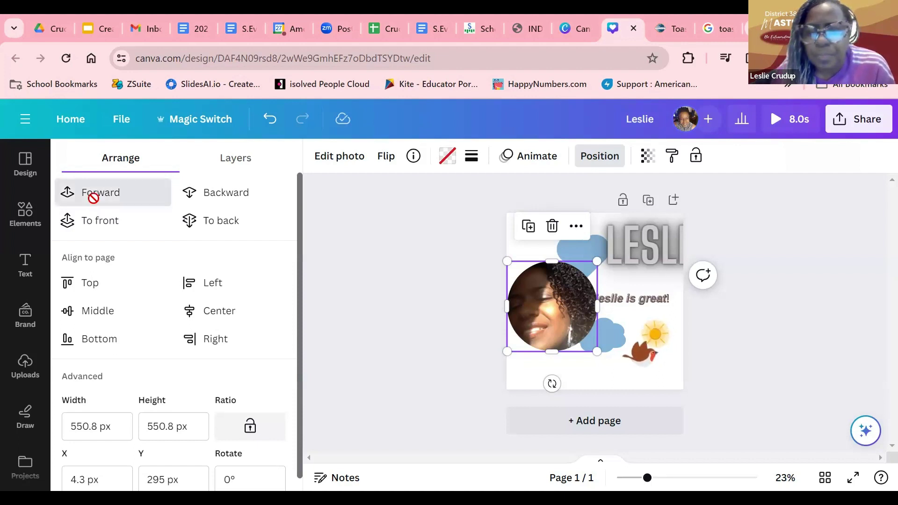
pyautogui.click(224, 202)
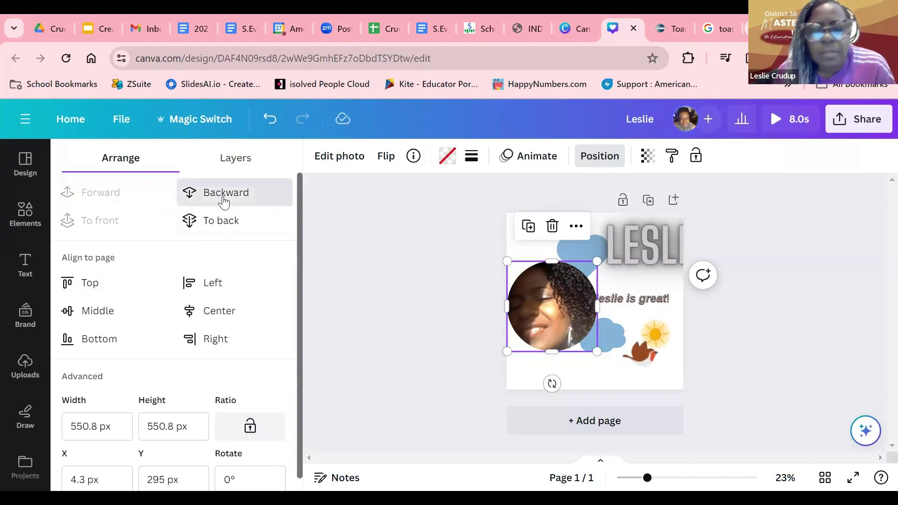
pyautogui.click(223, 202)
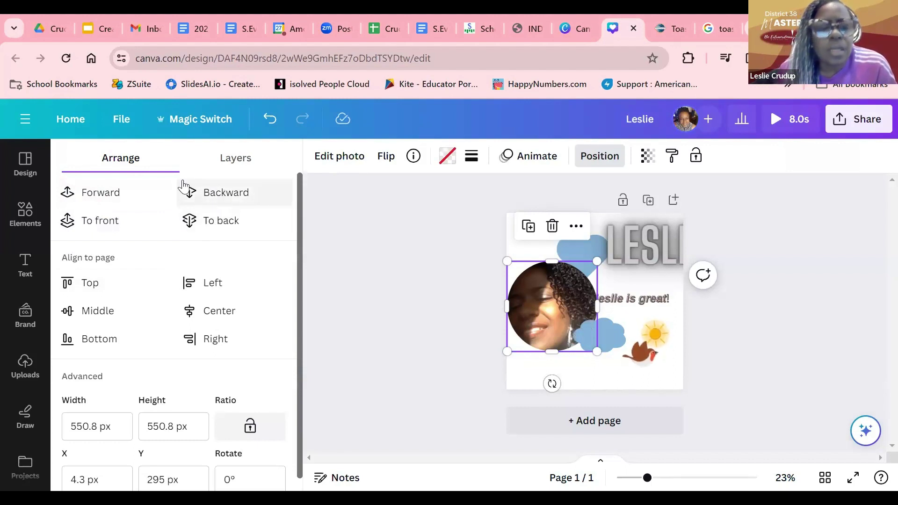
pyautogui.click(230, 194)
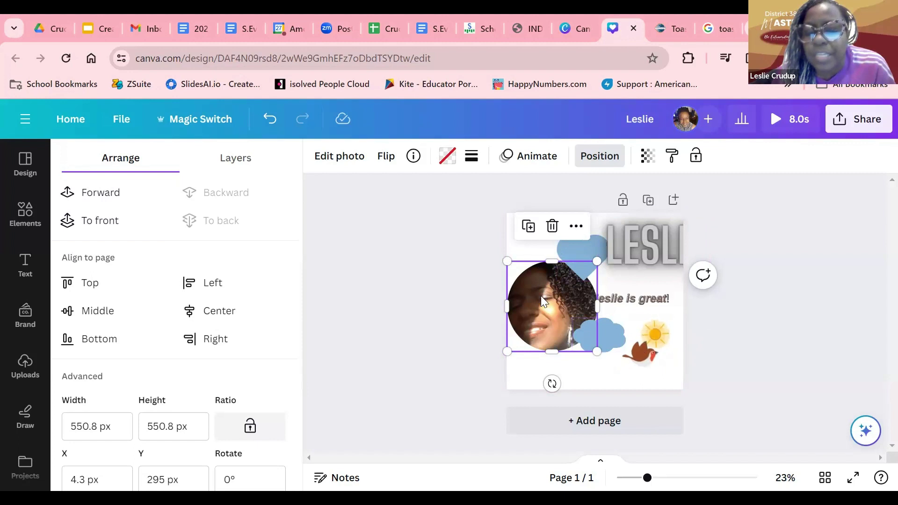
# Nudge the circular photo to about X 31, Y 302.5 px and bring it forward in front of the heart and cloud.
pyautogui.moveTo(541, 296)
pyautogui.mouseDown()
pyautogui.moveTo(540, 340)
pyautogui.moveTo(533, 269)
pyautogui.moveTo(551, 245)
pyautogui.moveTo(544, 315)
pyautogui.moveTo(563, 329)
pyautogui.moveTo(607, 287)
pyautogui.moveTo(607, 258)
pyautogui.moveTo(541, 257)
pyautogui.moveTo(620, 248)
pyautogui.moveTo(638, 276)
pyautogui.moveTo(637, 323)
pyautogui.moveTo(609, 337)
pyautogui.moveTo(559, 324)
pyautogui.moveTo(546, 318)
pyautogui.moveTo(547, 295)
pyautogui.mouseUp()
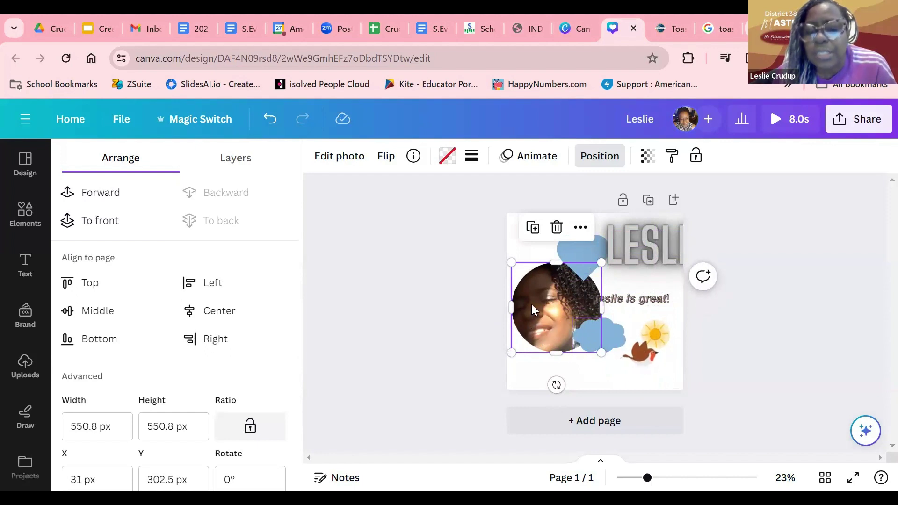
pyautogui.click(95, 194)
pyautogui.click(94, 194)
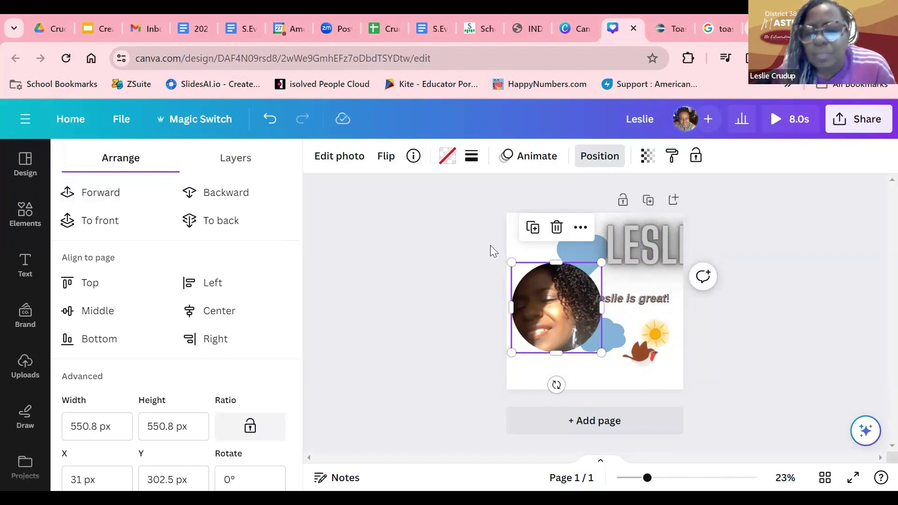
pyautogui.click(592, 249)
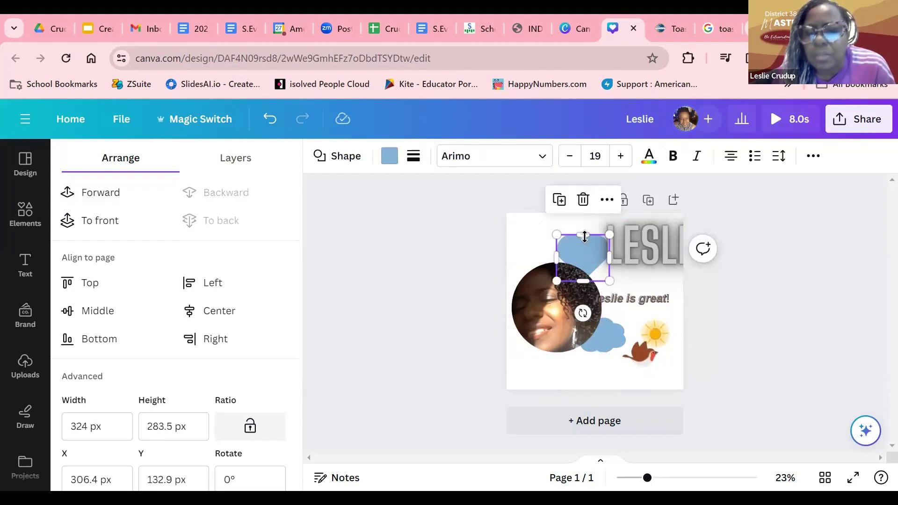
pyautogui.click(607, 201)
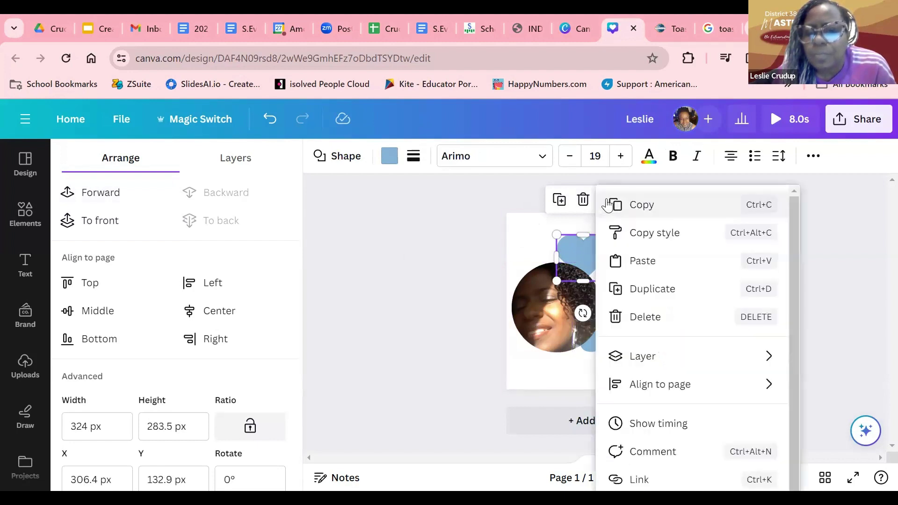
pyautogui.click(468, 234)
# Move the circular photo down so that it sits just below the blue heart.
pyautogui.click(546, 303)
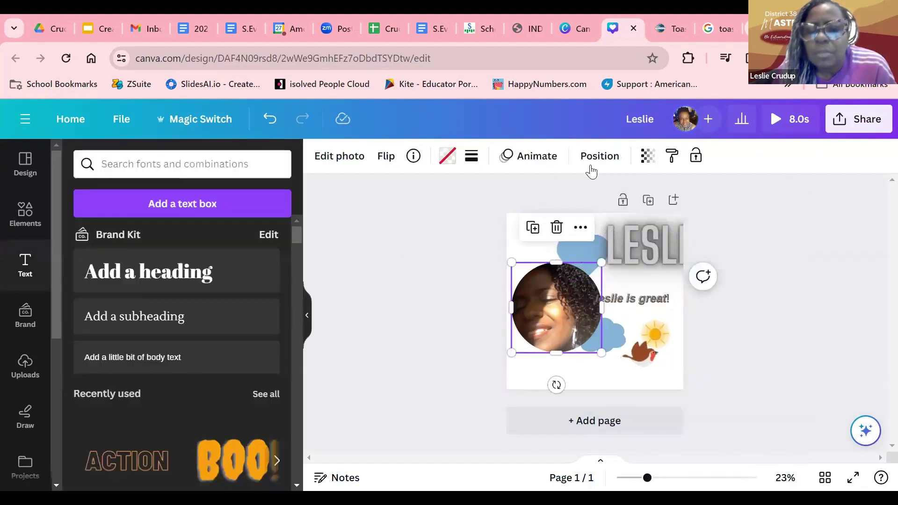
pyautogui.moveTo(554, 299); pyautogui.dragTo(552, 318)
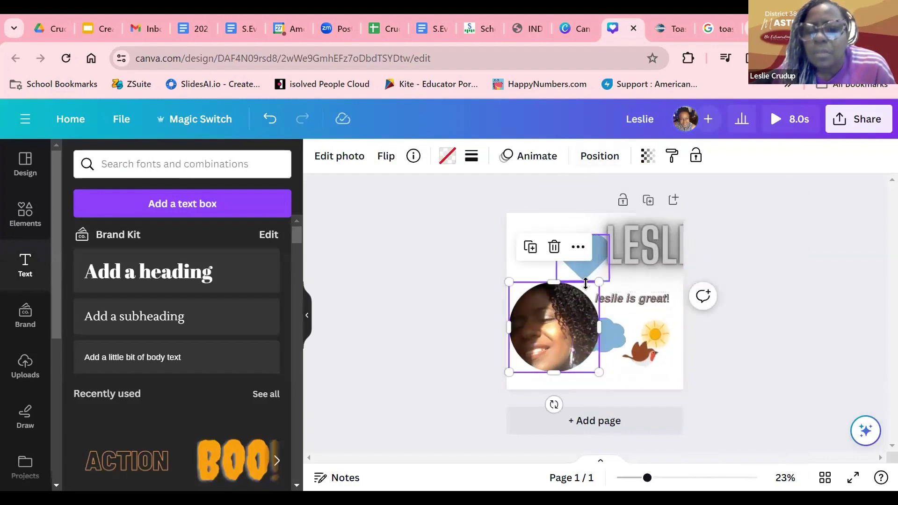
# Bring the blue heart forward in the layer order and send it backward again.
pyautogui.click(597, 267)
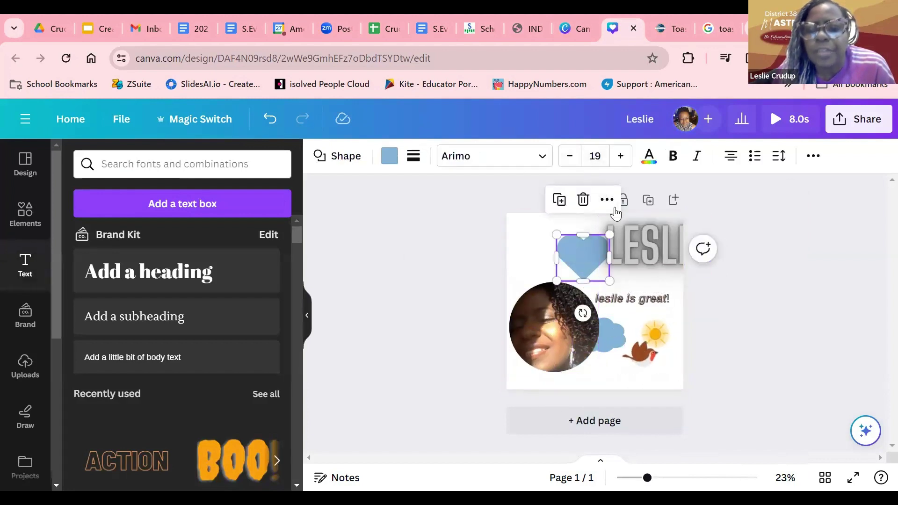
pyautogui.click(813, 157)
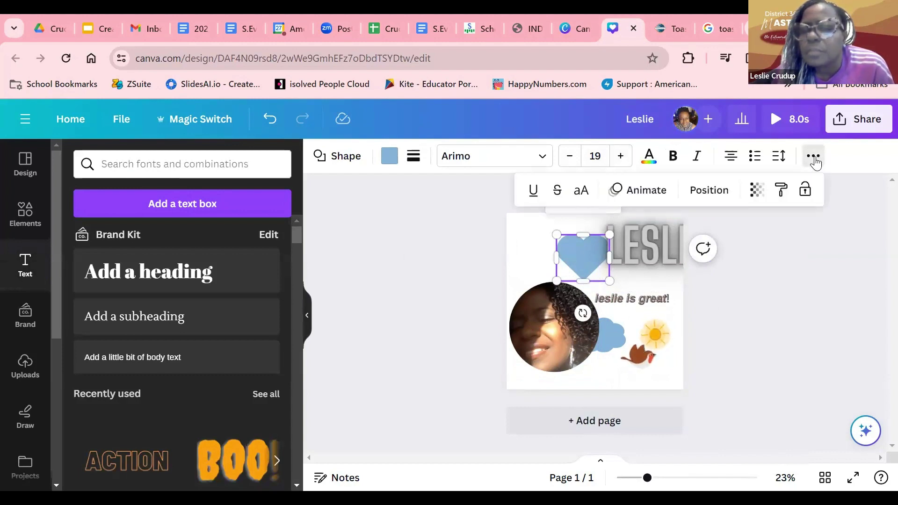
pyautogui.click(708, 192)
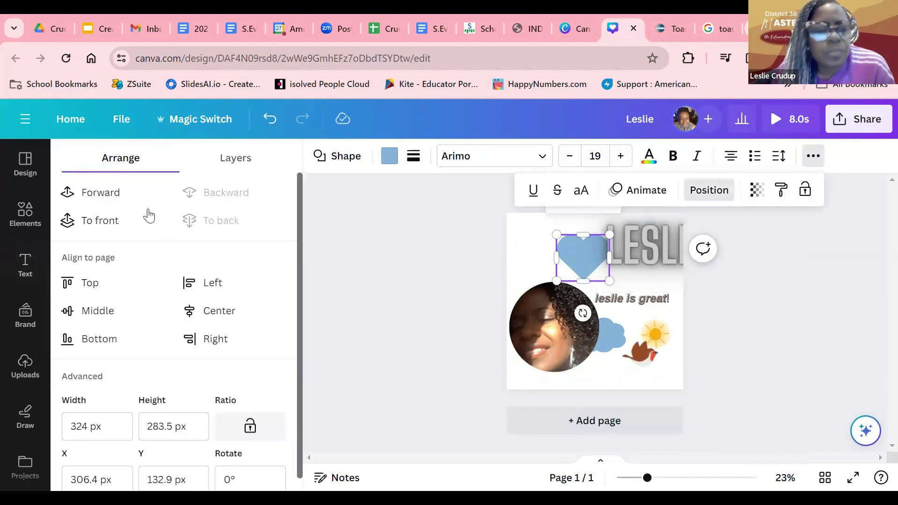
pyautogui.click(86, 196)
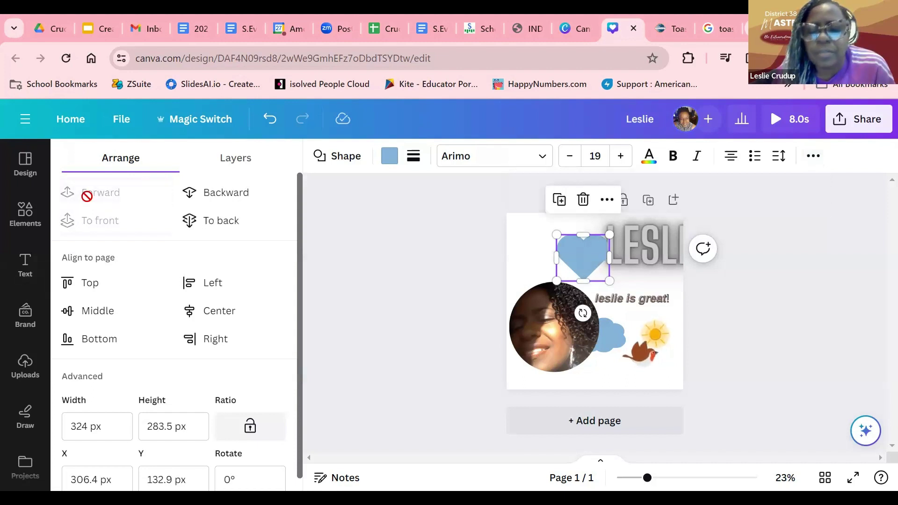
pyautogui.click(216, 195)
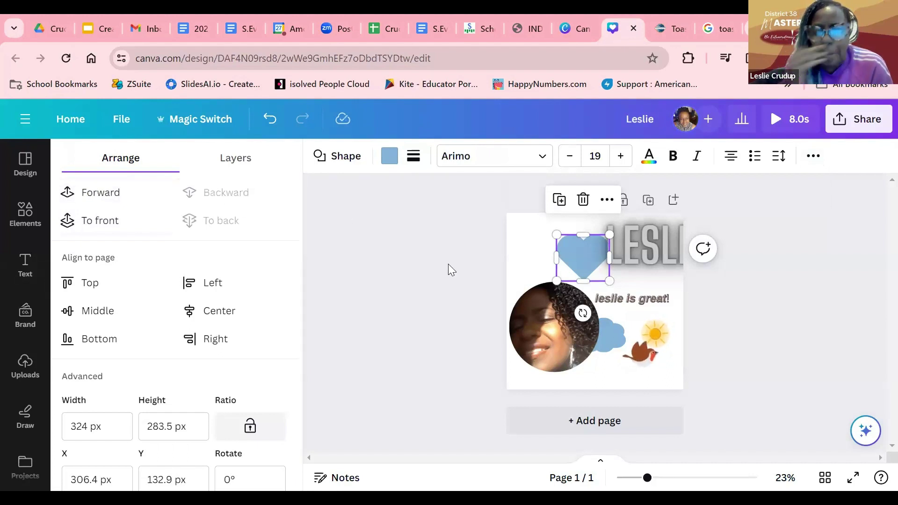
# Move the caption above the photo so it overlaps the blue heart, at about X 64.5, Y 116.2 px.
pyautogui.click(631, 300)
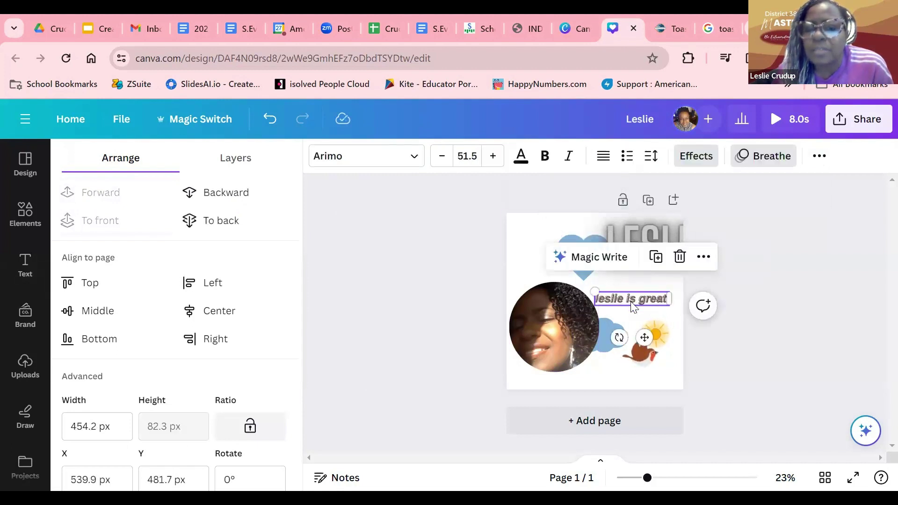
pyautogui.moveTo(616, 287); pyautogui.dragTo(547, 229)
pyautogui.moveTo(550, 231)
pyautogui.mouseDown()
pyautogui.moveTo(542, 234)
pyautogui.moveTo(550, 243)
pyautogui.mouseUp()
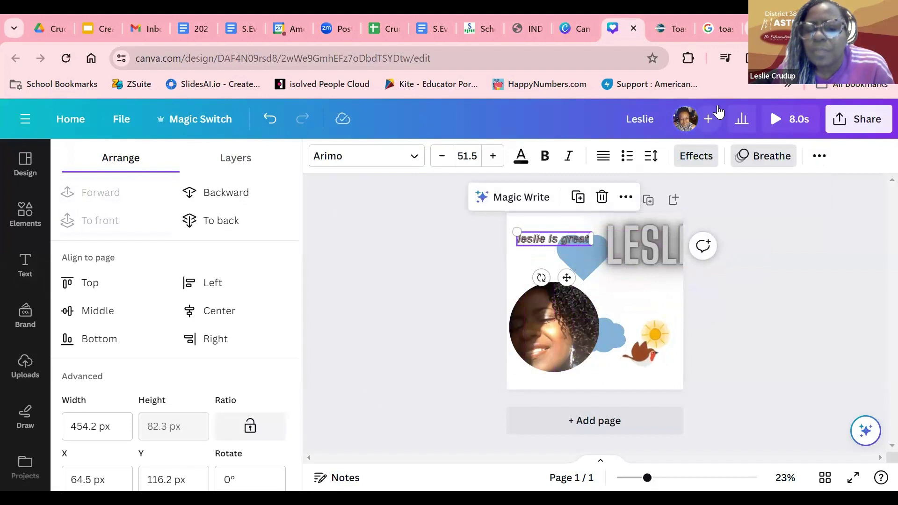
# Send the small caption backward in the layer order and bring it to the front again.
pyautogui.click(819, 158)
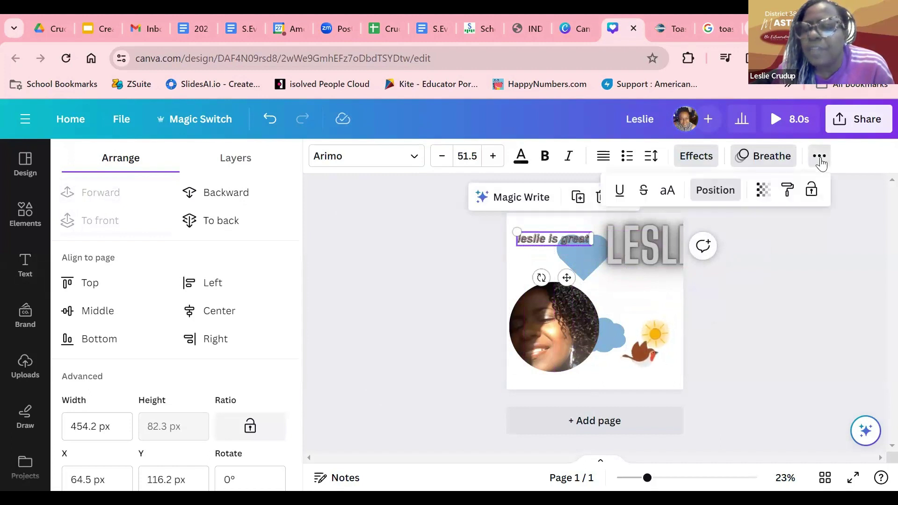
pyautogui.click(717, 191)
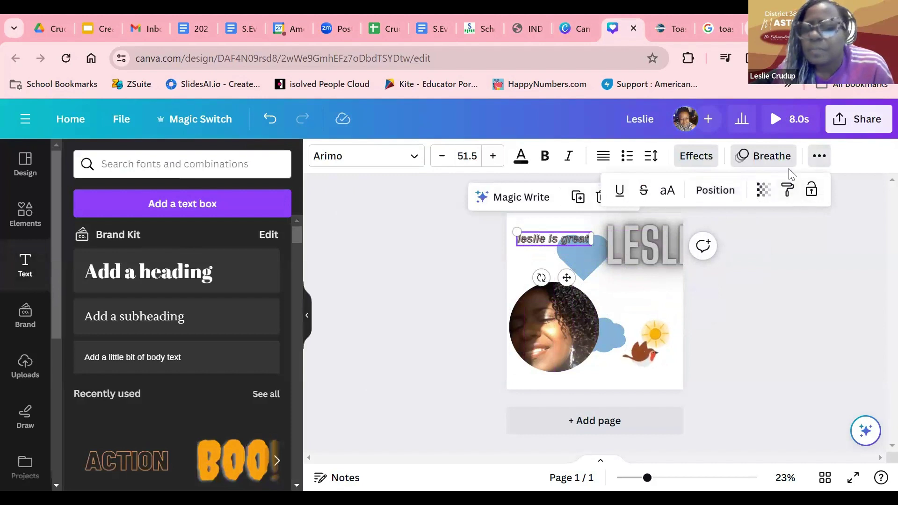
pyautogui.click(716, 191)
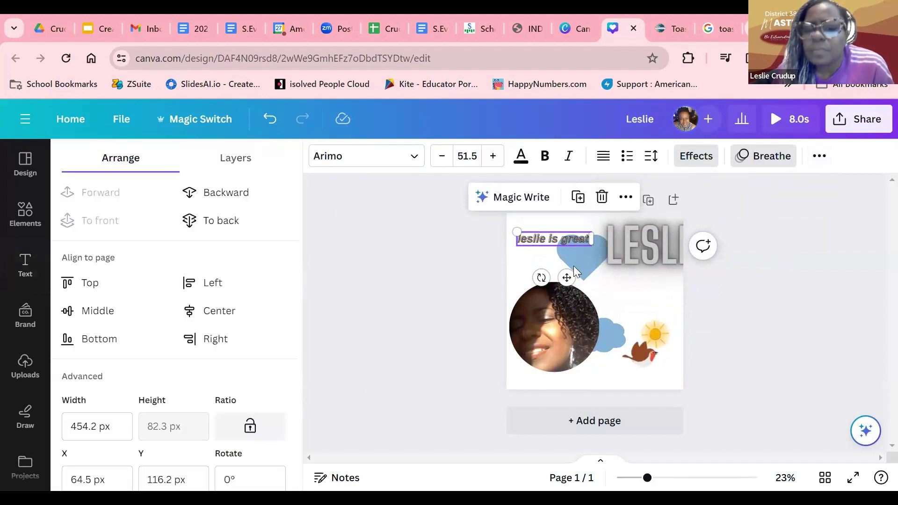
pyautogui.click(819, 156)
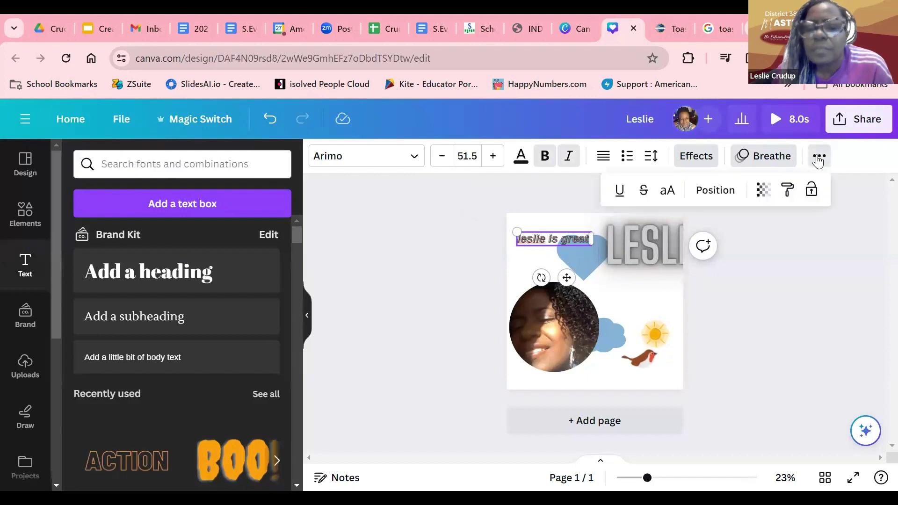
pyautogui.click(716, 191)
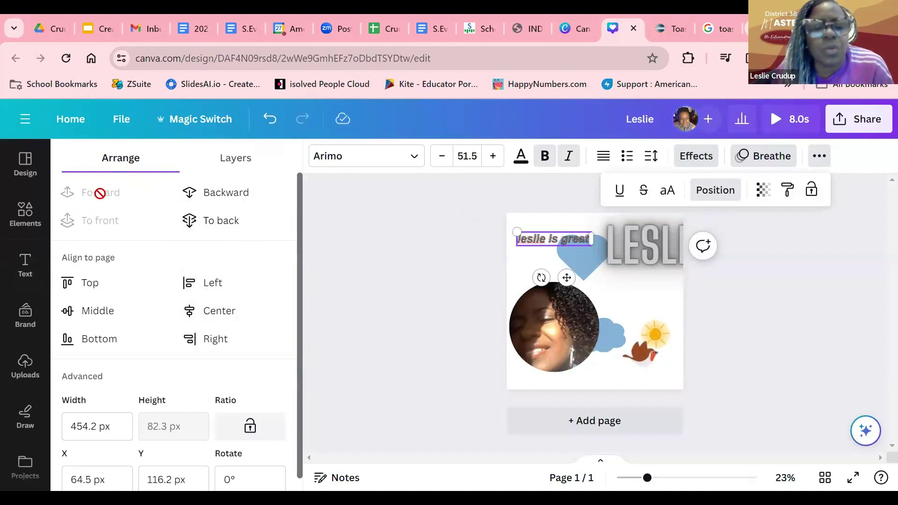
pyautogui.click(225, 200)
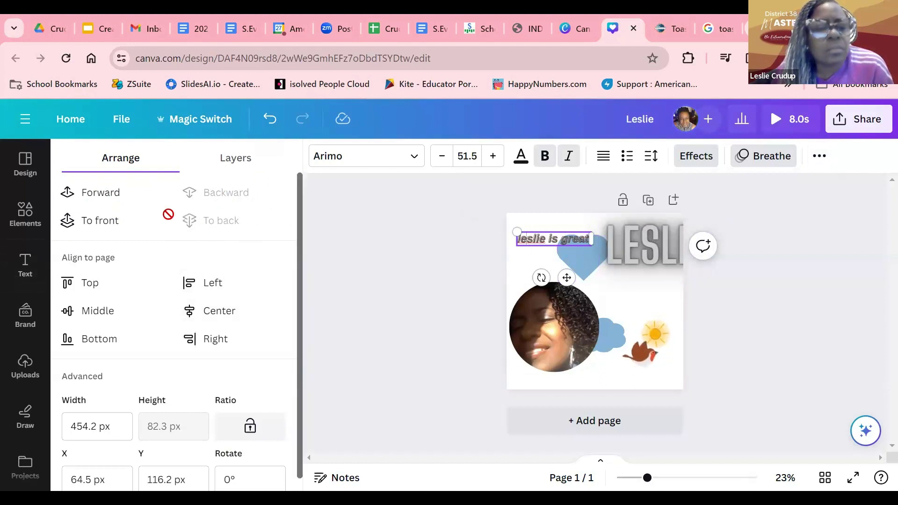
pyautogui.click(99, 224)
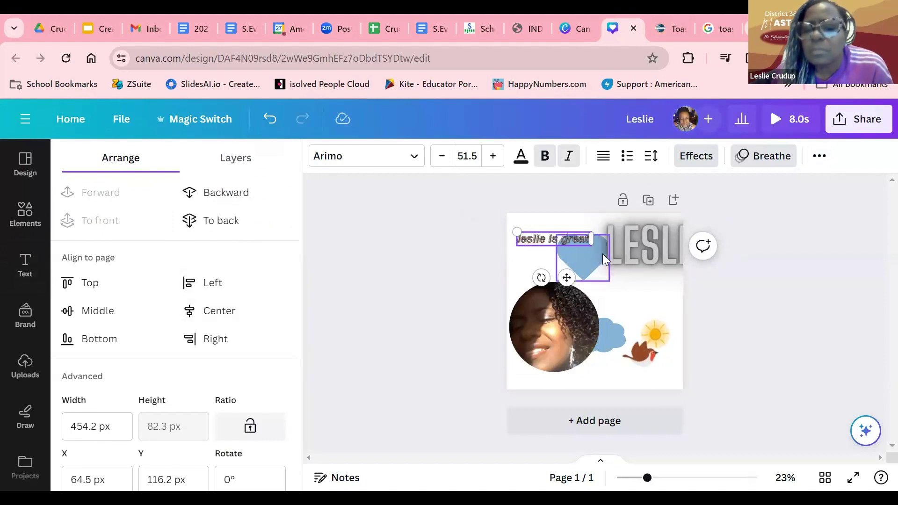
# Move the large heading fully onto the page at about X 342.2, Y 198.5 px, and the blue cloud to about X 468.4, Y 807 px.
pyautogui.click(635, 252)
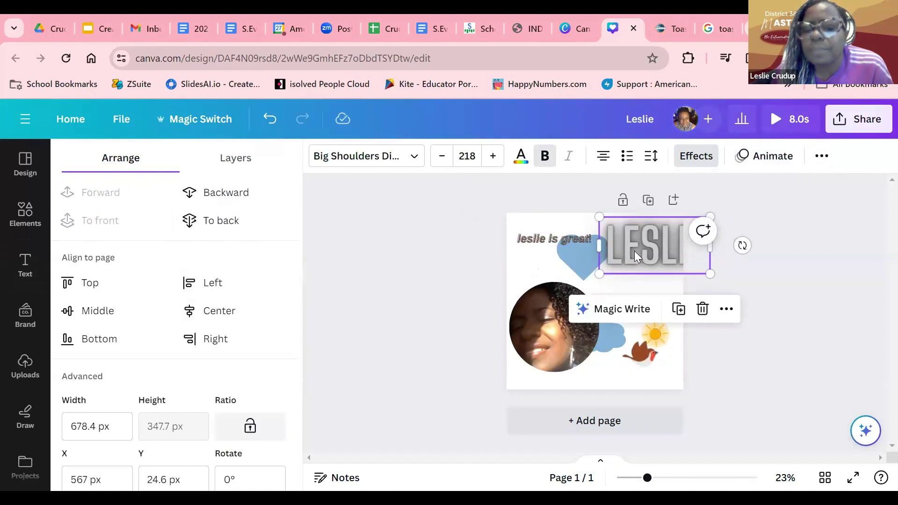
pyautogui.moveTo(633, 250); pyautogui.dragTo(600, 278)
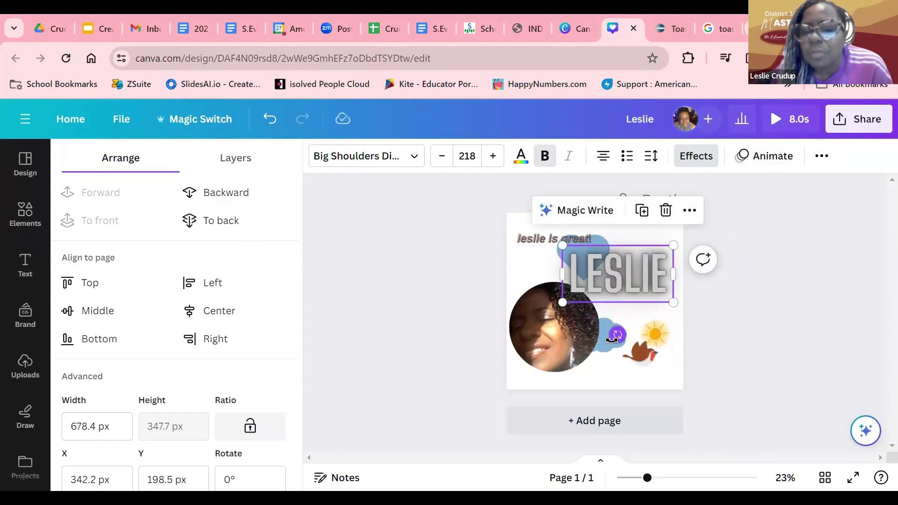
pyautogui.click(607, 362)
pyautogui.moveTo(609, 374); pyautogui.dragTo(614, 382)
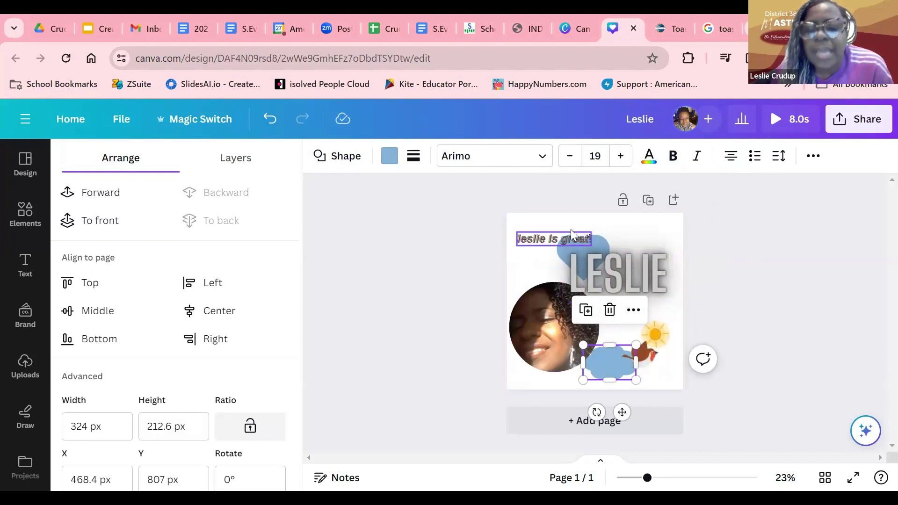
pyautogui.click(543, 224)
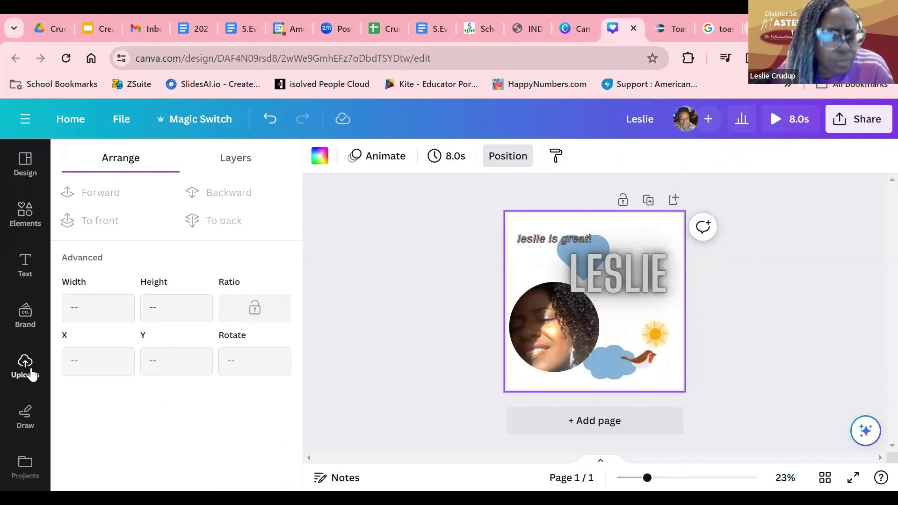
# Open the library of page backgrounds.
pyautogui.scroll(-5, 33, 388)
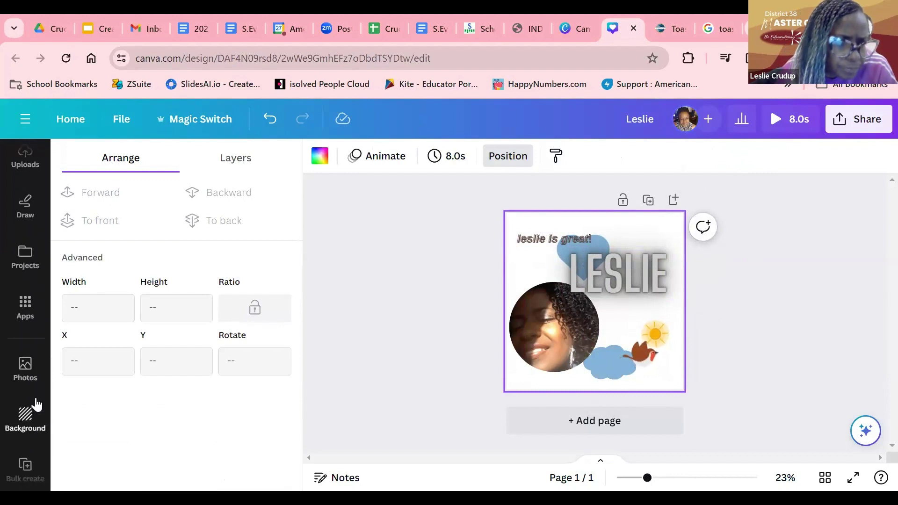
pyautogui.scroll(-2, 23, 356)
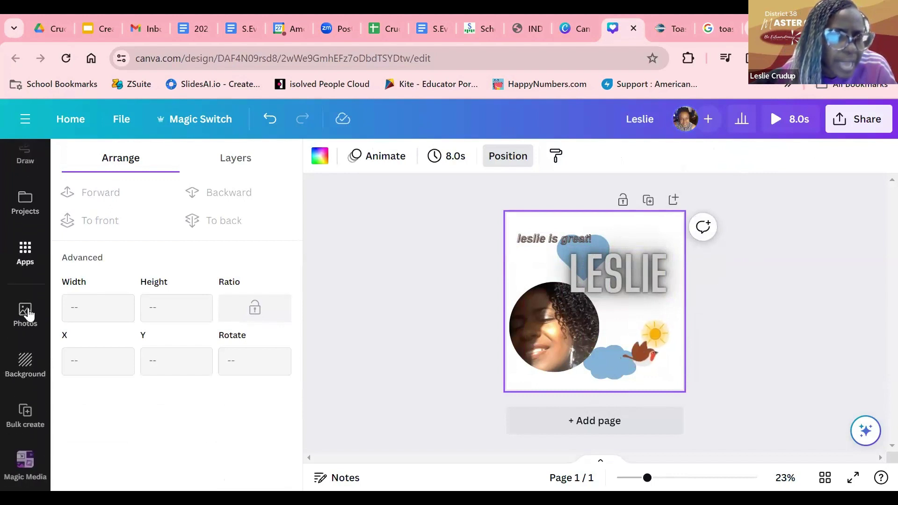
pyautogui.click(26, 370)
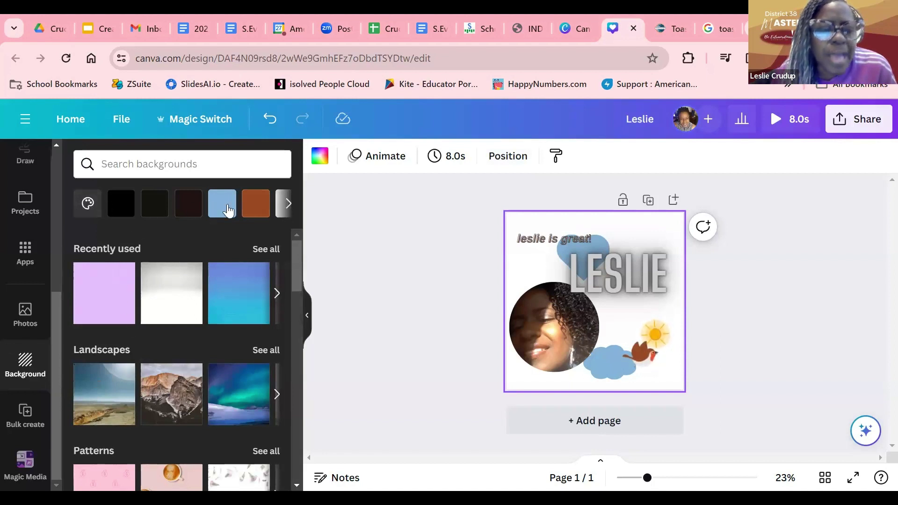
# Try orange and yellow as solid background colours for the page.
pyautogui.click(287, 205)
pyautogui.click(287, 204)
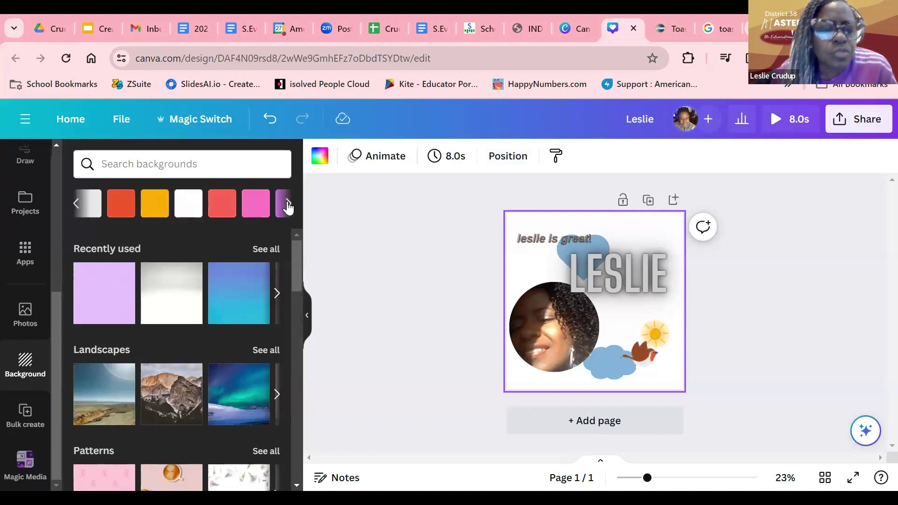
pyautogui.click(288, 204)
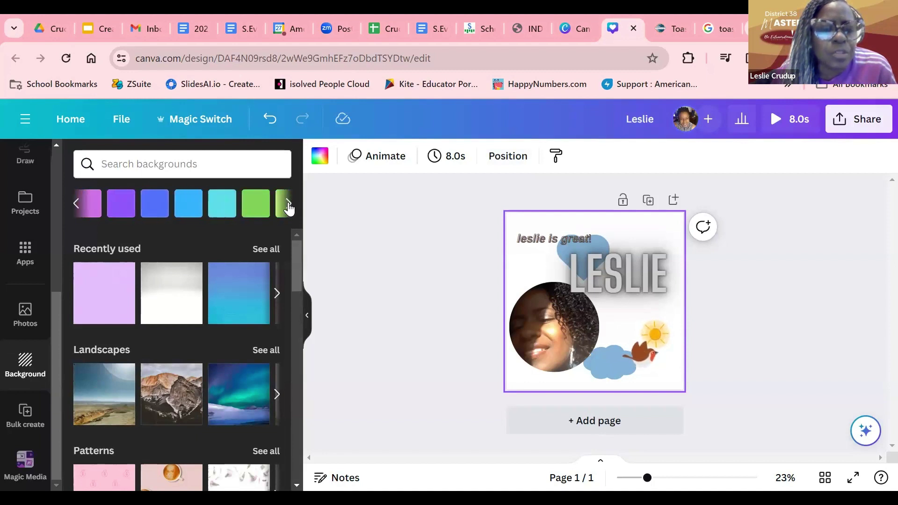
pyautogui.click(288, 205)
pyautogui.click(283, 209)
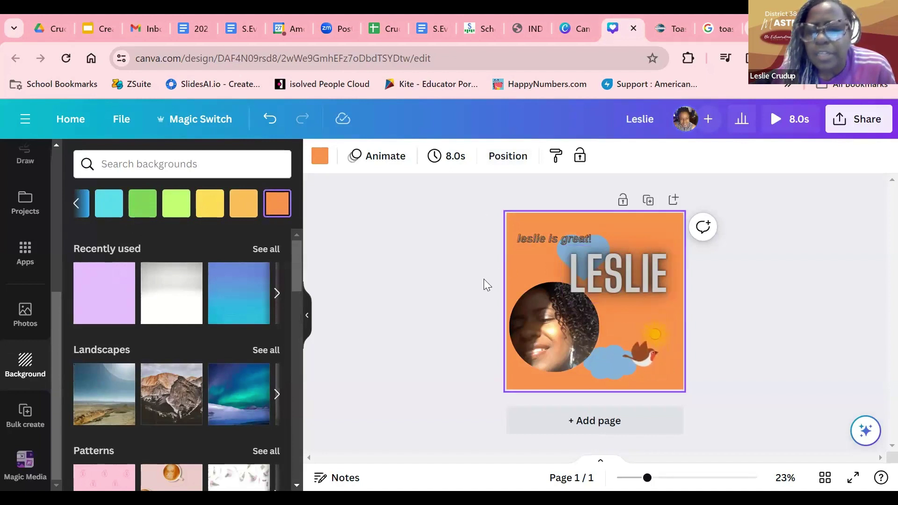
pyautogui.click(207, 211)
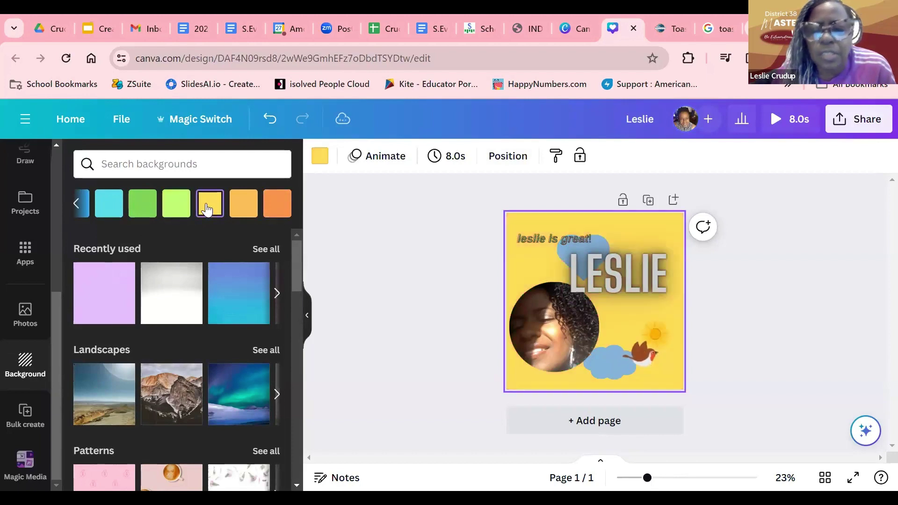
# Try light blue and brown as solid background colours for the page.
pyautogui.click(73, 205)
pyautogui.click(75, 209)
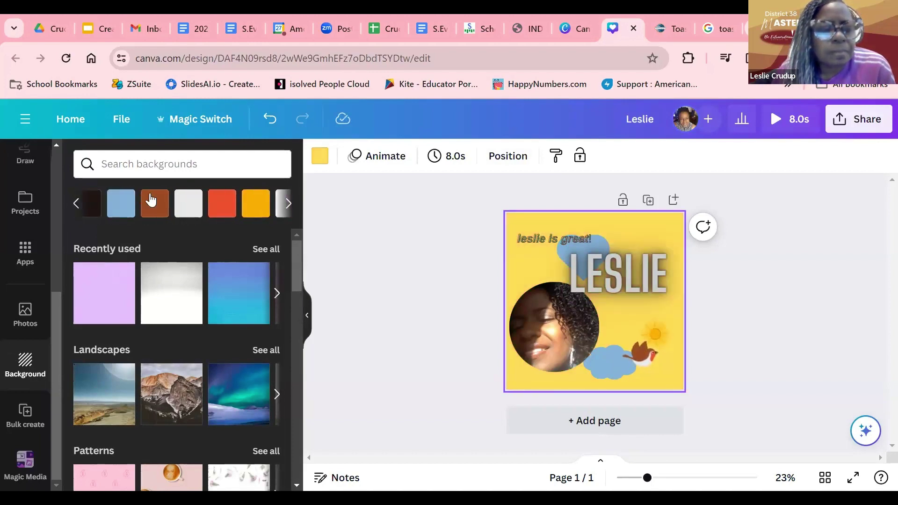
pyautogui.click(119, 213)
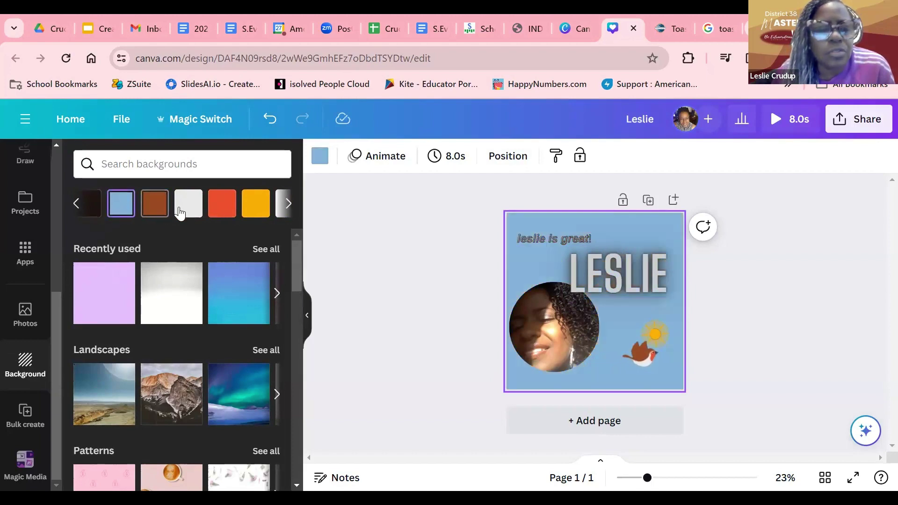
pyautogui.click(155, 212)
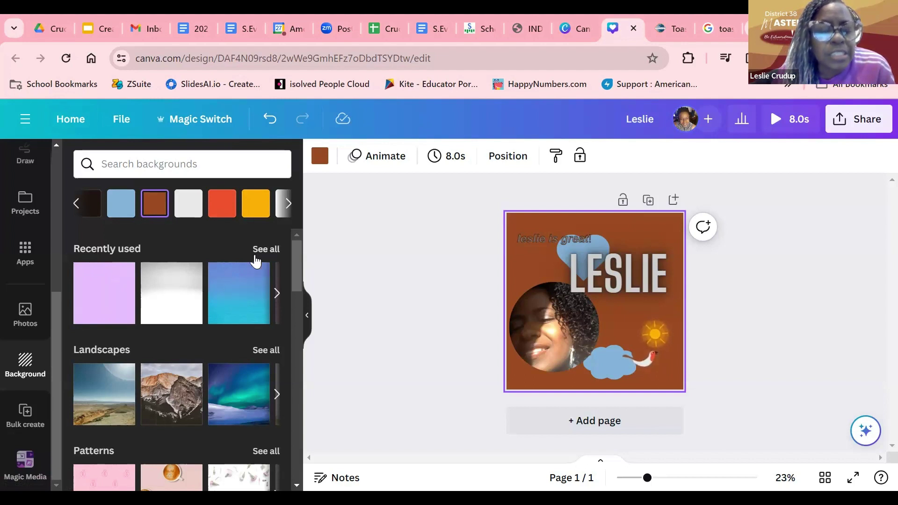
# Apply the purple dusk sky photo from the full Landscapes collection as the page background.
pyautogui.scroll(-2, 172, 262)
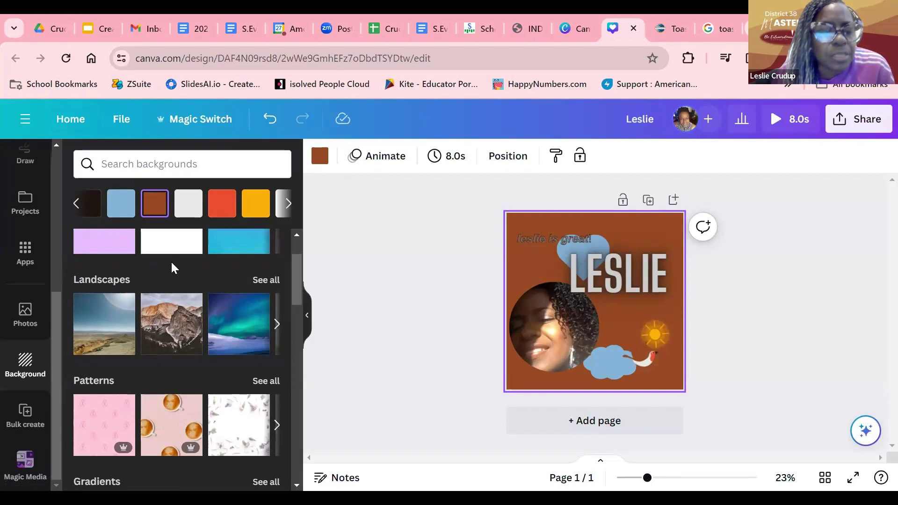
pyautogui.scroll(2, 170, 264)
pyautogui.scroll(-2, 171, 295)
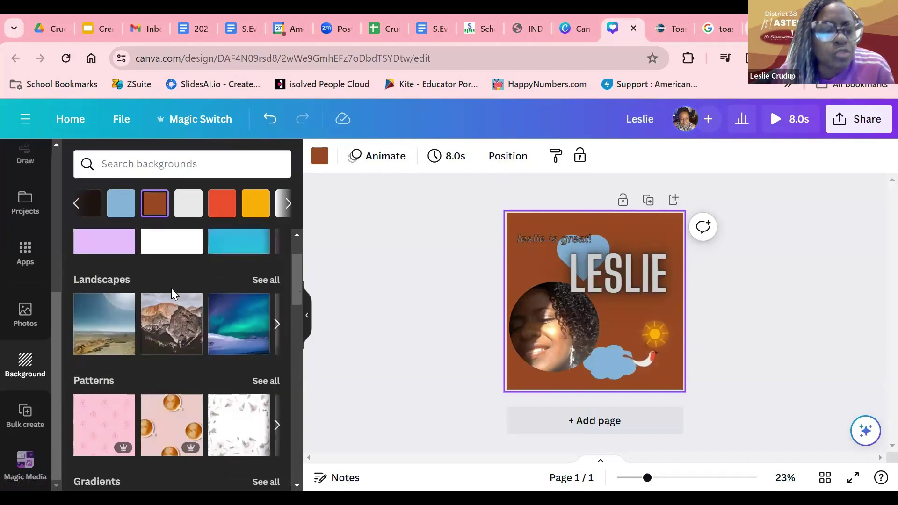
pyautogui.scroll(-2, 171, 288)
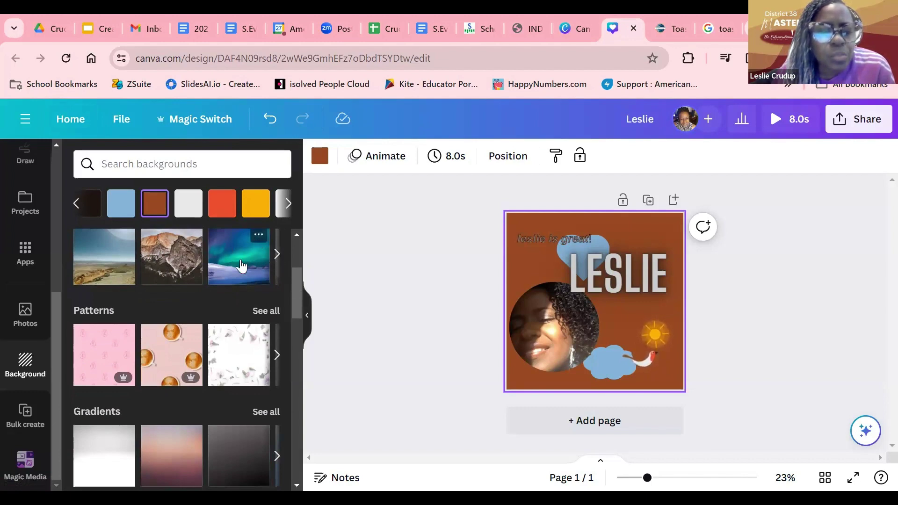
pyautogui.scroll(2, 240, 262)
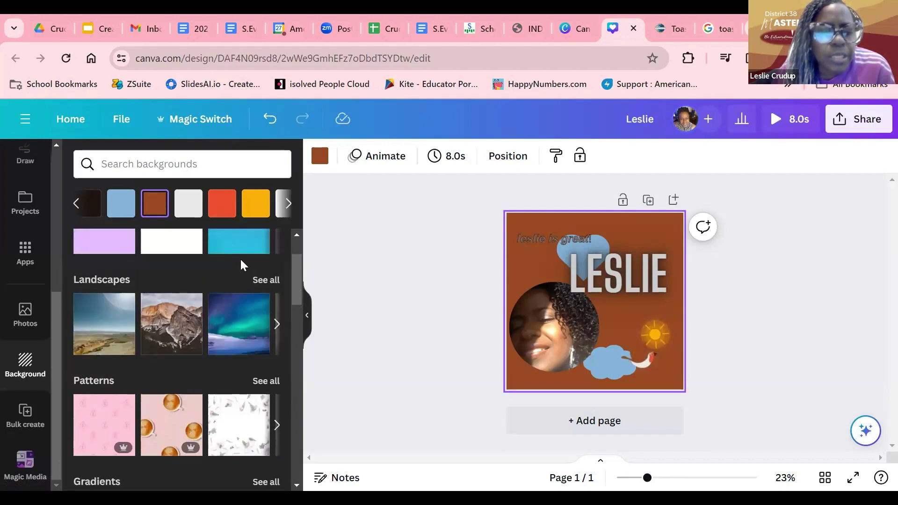
pyautogui.click(258, 280)
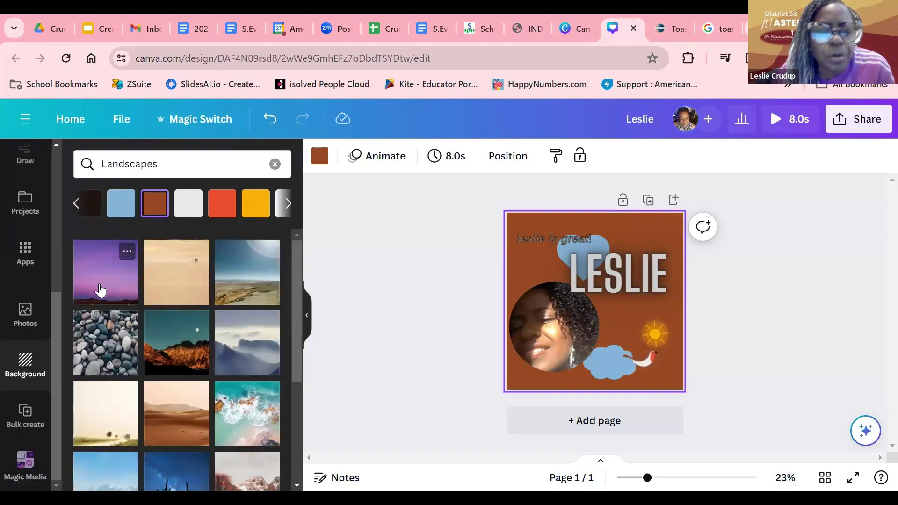
pyautogui.click(101, 283)
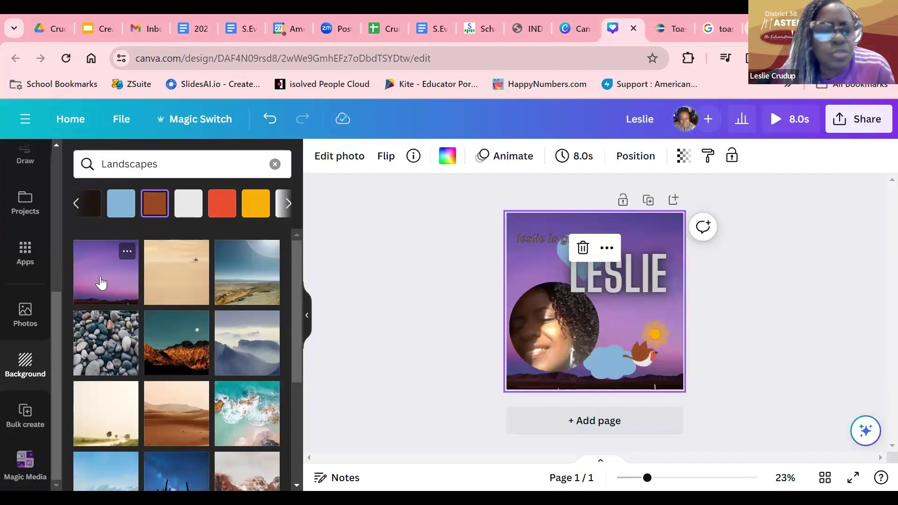
# Look through more Landscapes backgrounds, clear that category, and browse the Patterns, Gradients, Abstract and Food collections.
pyautogui.scroll(-5, 158, 369)
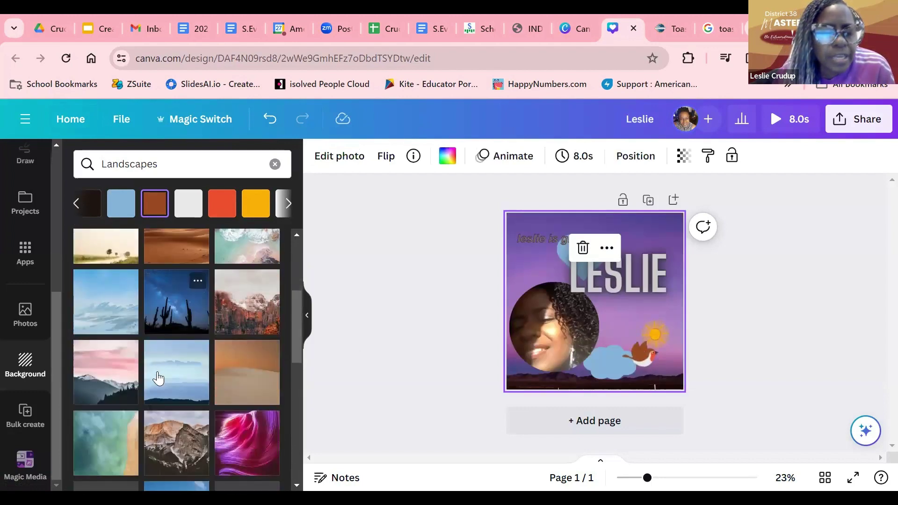
pyautogui.scroll(-4, 158, 378)
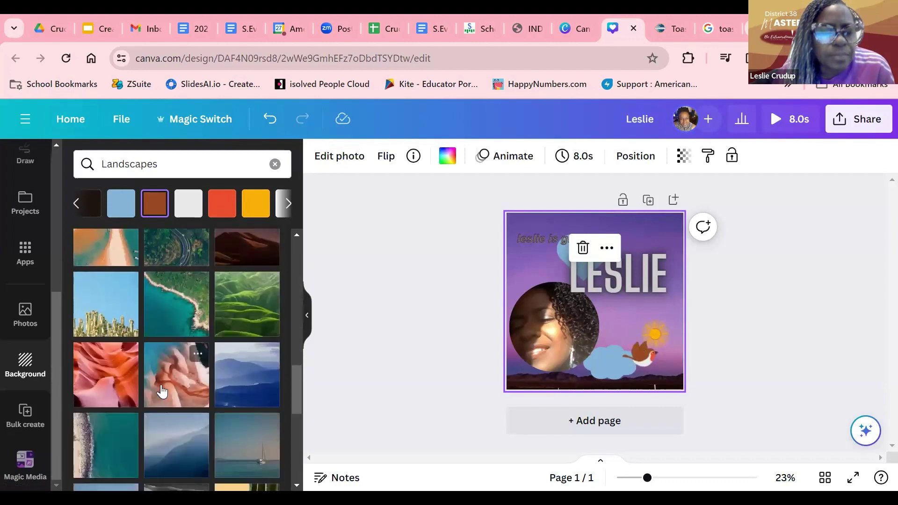
pyautogui.scroll(5, 161, 369)
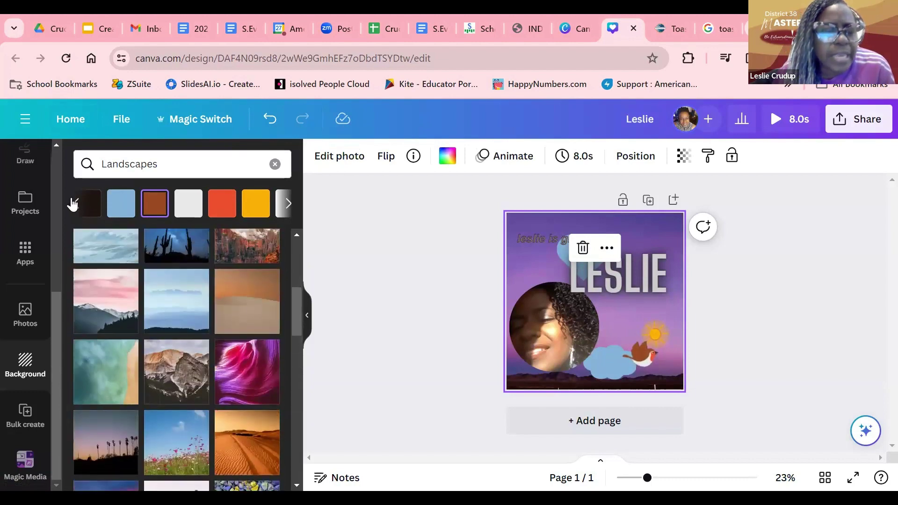
pyautogui.click(77, 205)
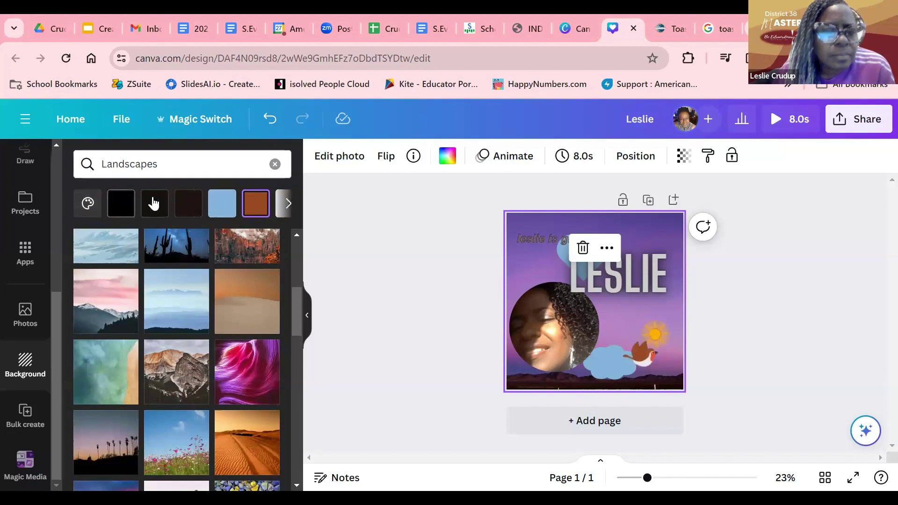
pyautogui.click(275, 173)
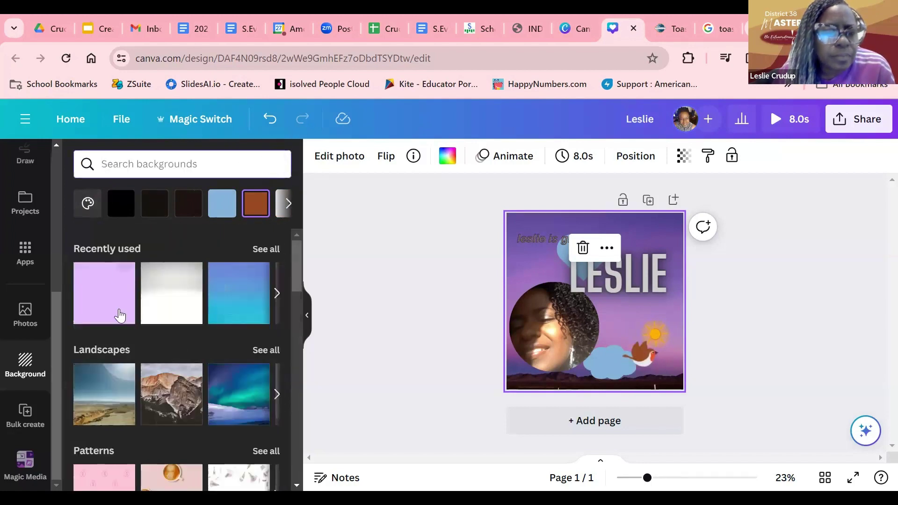
pyautogui.scroll(-3, 127, 332)
pyautogui.scroll(-2, 131, 342)
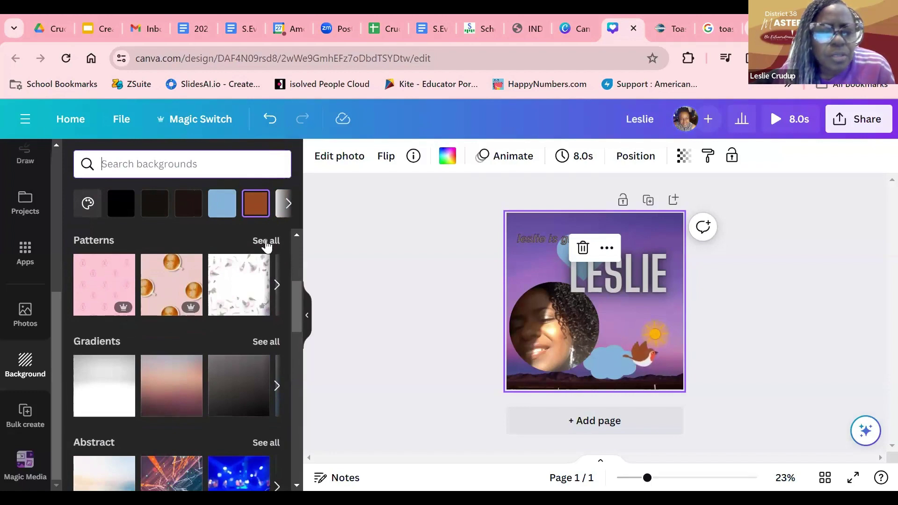
pyautogui.scroll(-3, 208, 304)
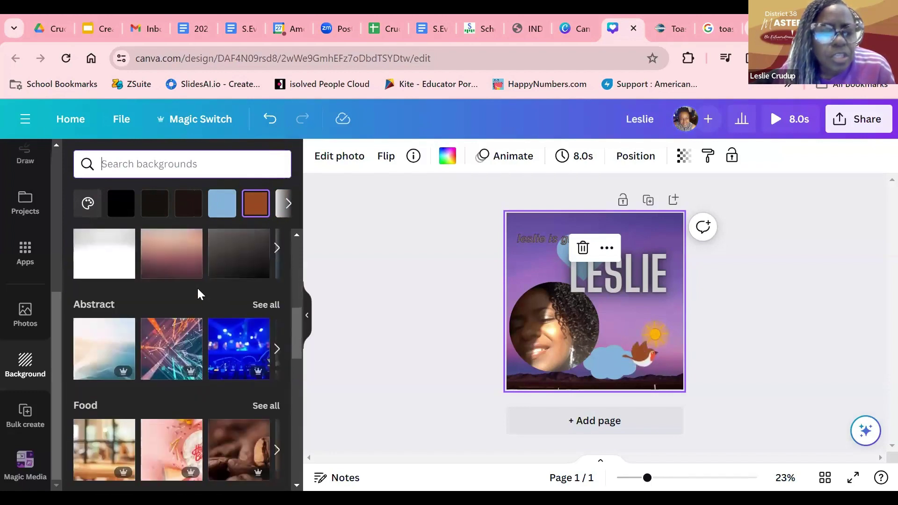
pyautogui.scroll(2, 128, 270)
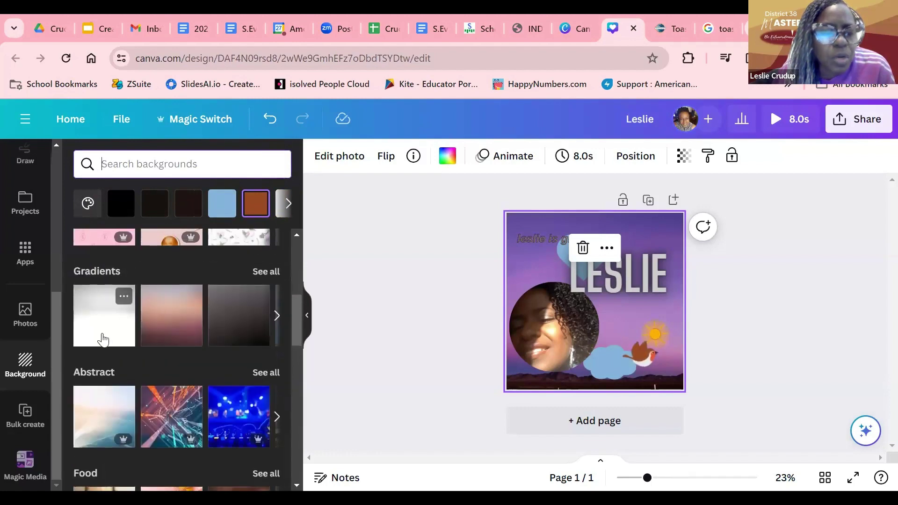
# Apply the rainy window photo from the full Gradients collection as the page background.
pyautogui.click(264, 275)
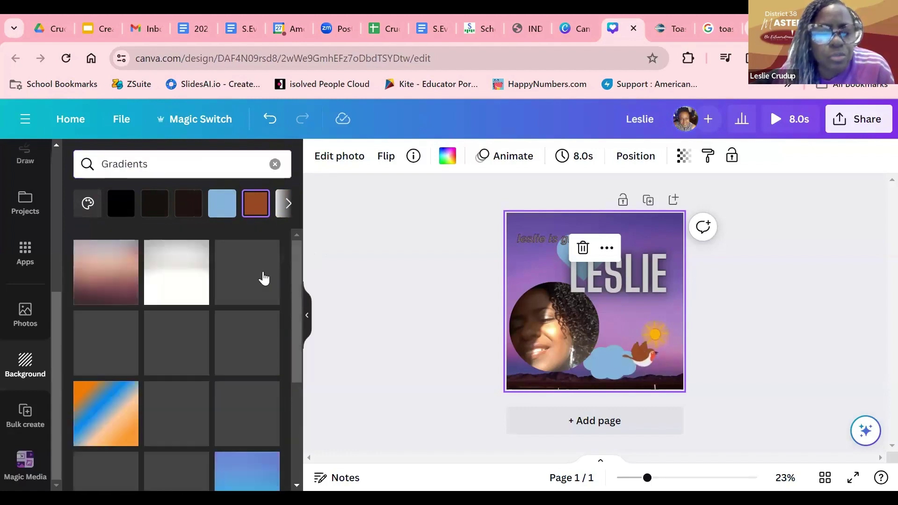
pyautogui.scroll(-1, 187, 318)
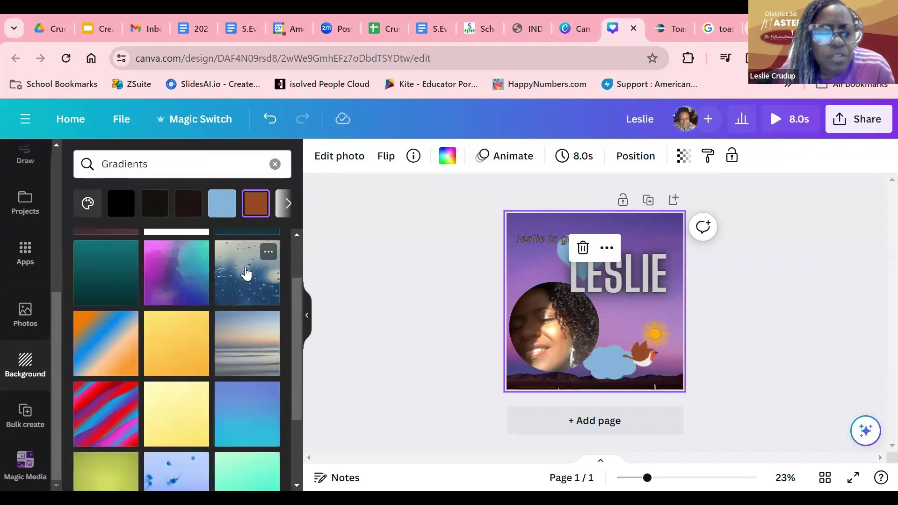
pyautogui.click(239, 300)
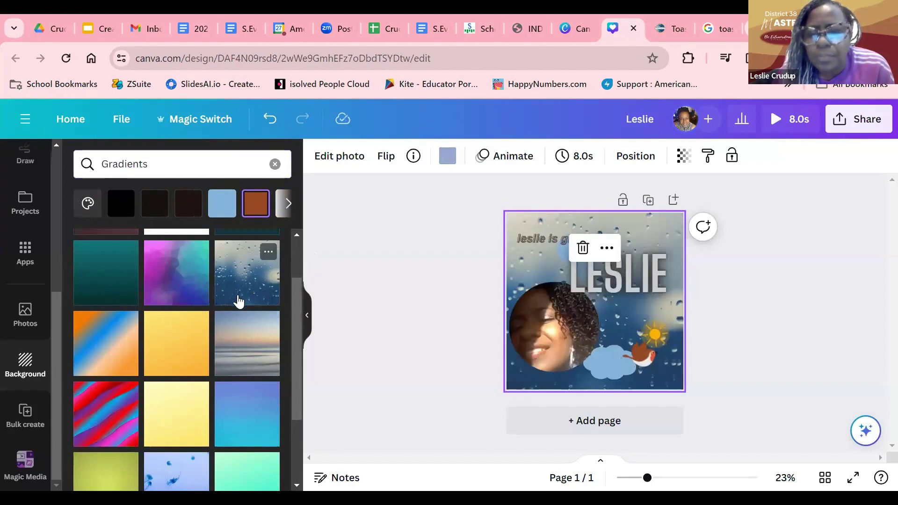
# Look through the rest of the Gradients backgrounds and clear that category from the search.
pyautogui.scroll(-5, 197, 311)
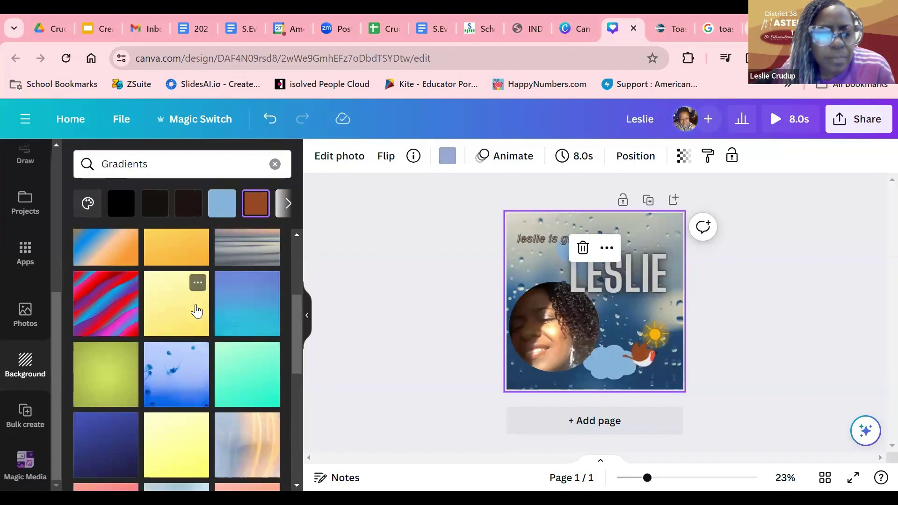
pyautogui.scroll(-4, 196, 310)
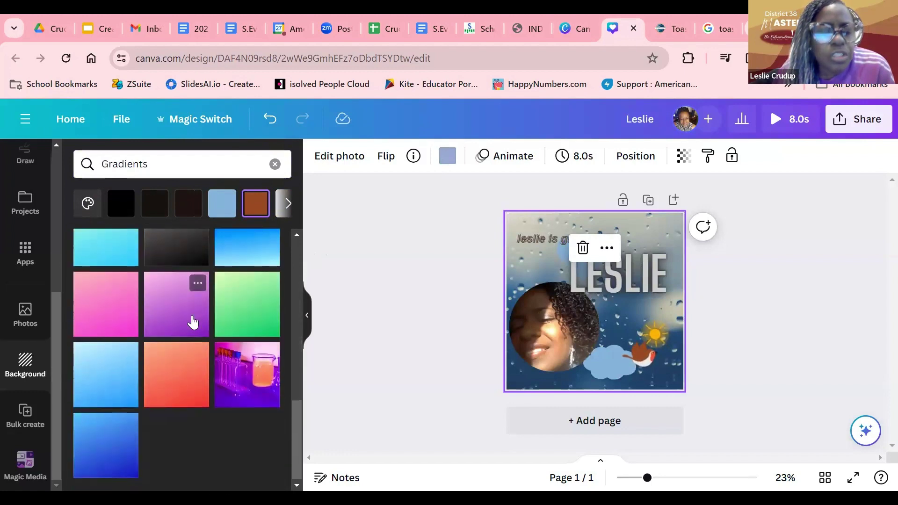
pyautogui.scroll(4, 192, 322)
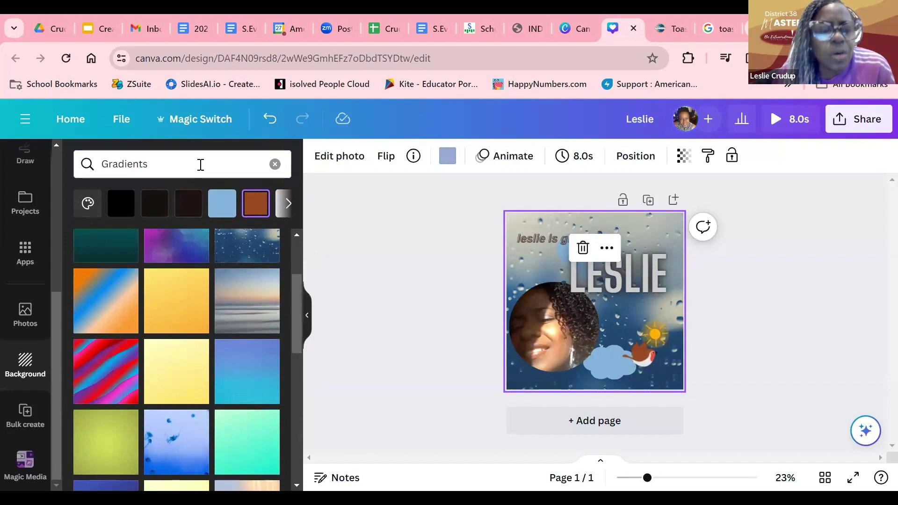
pyautogui.click(275, 165)
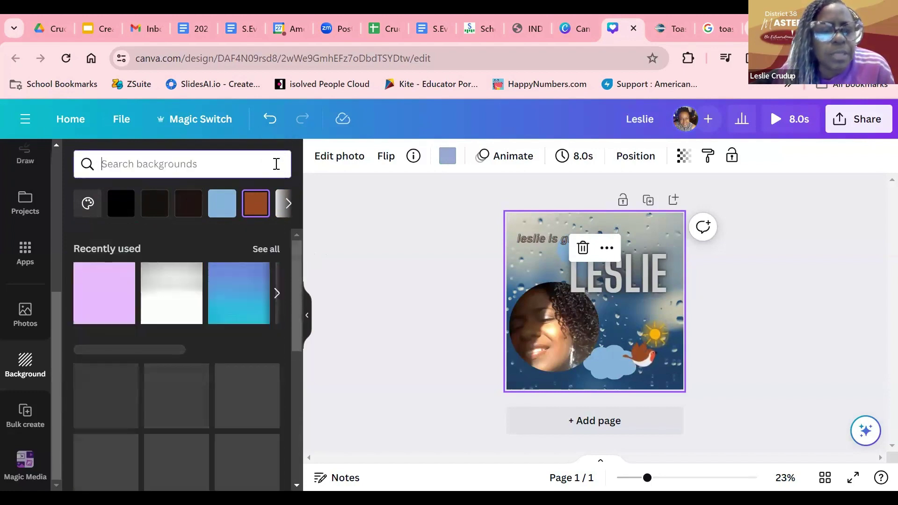
# Browse the background categories from Landscapes through Flowers, Nature and All results, and return to the beginning of the list.
pyautogui.scroll(-5, 143, 358)
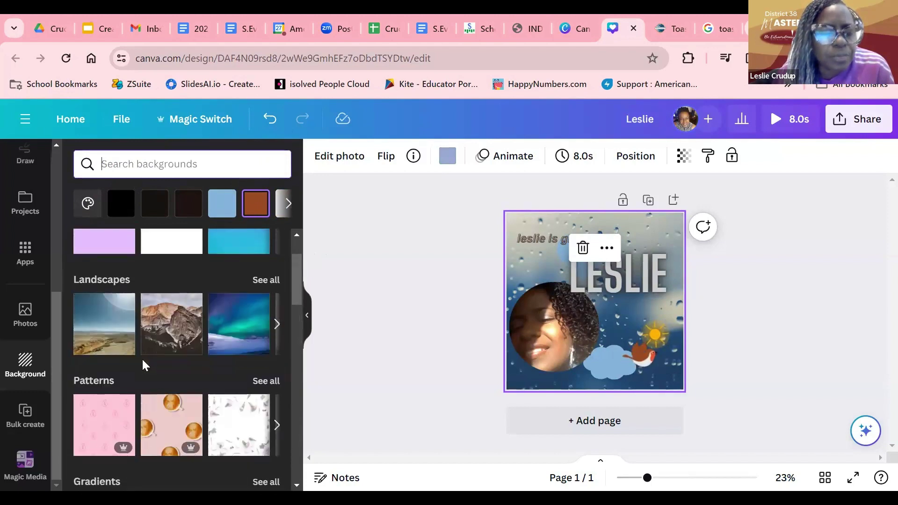
pyautogui.scroll(-5, 143, 365)
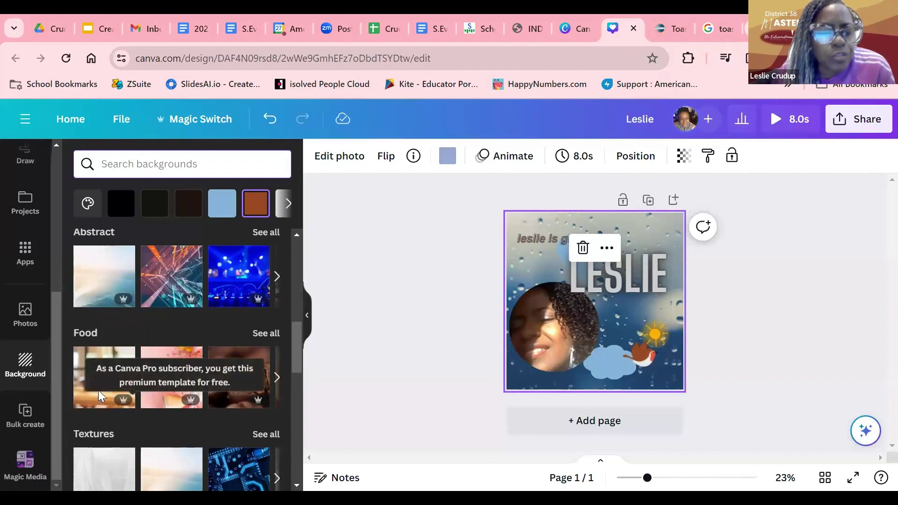
pyautogui.scroll(-6, 140, 374)
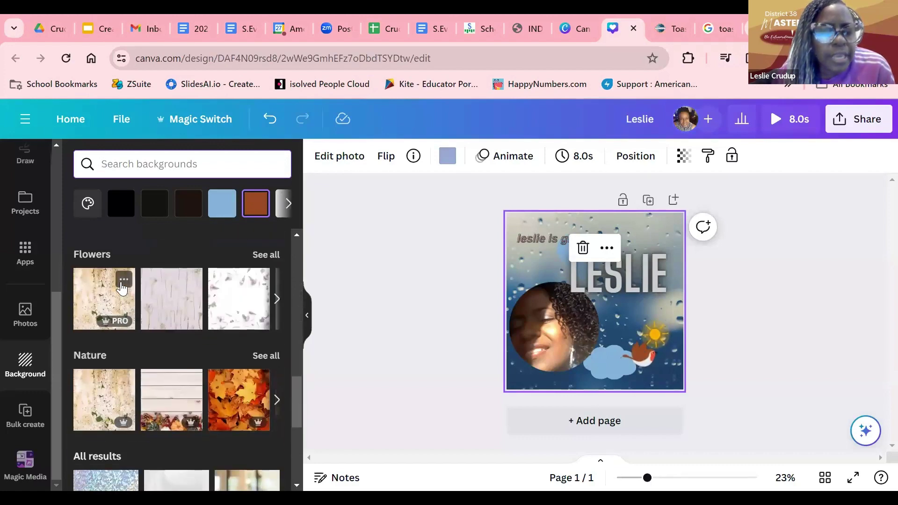
pyautogui.scroll(-1, 114, 418)
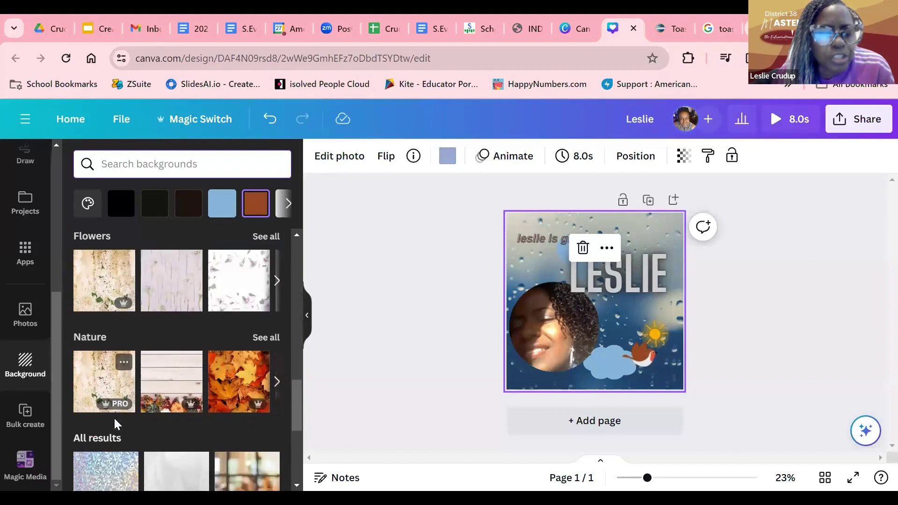
pyautogui.scroll(-10, 114, 416)
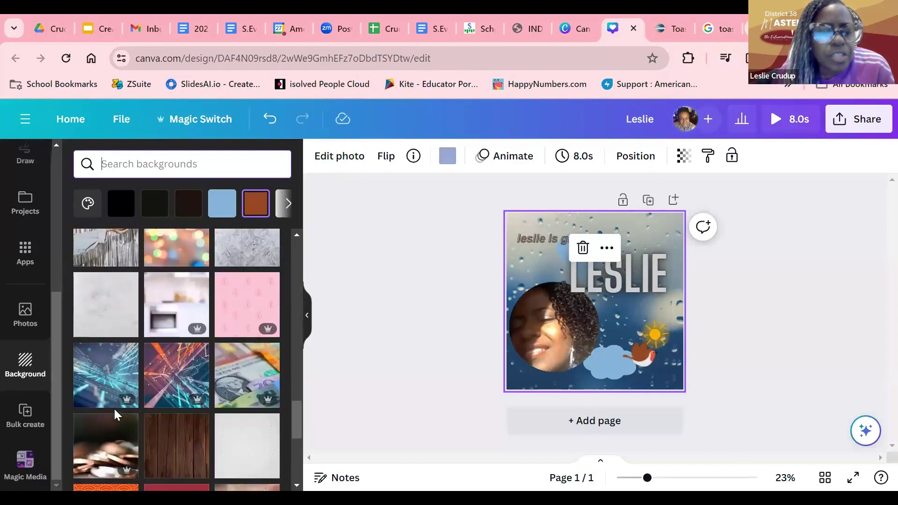
pyautogui.scroll(-5, 115, 411)
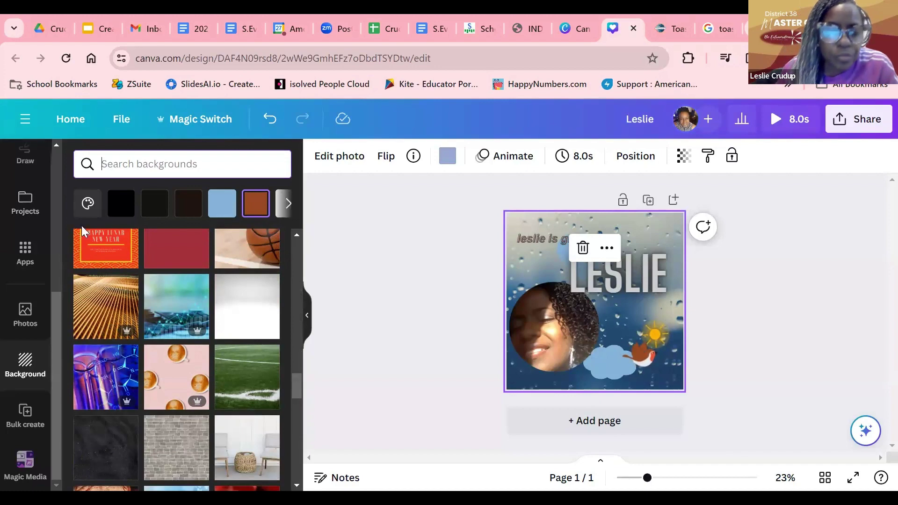
pyautogui.scroll(4, 179, 303)
pyautogui.scroll(10, 179, 303)
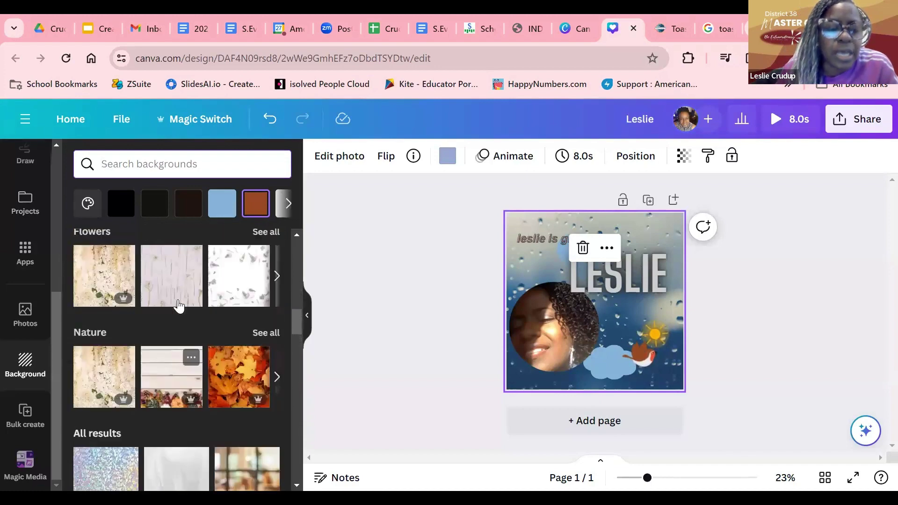
pyautogui.scroll(6, 179, 306)
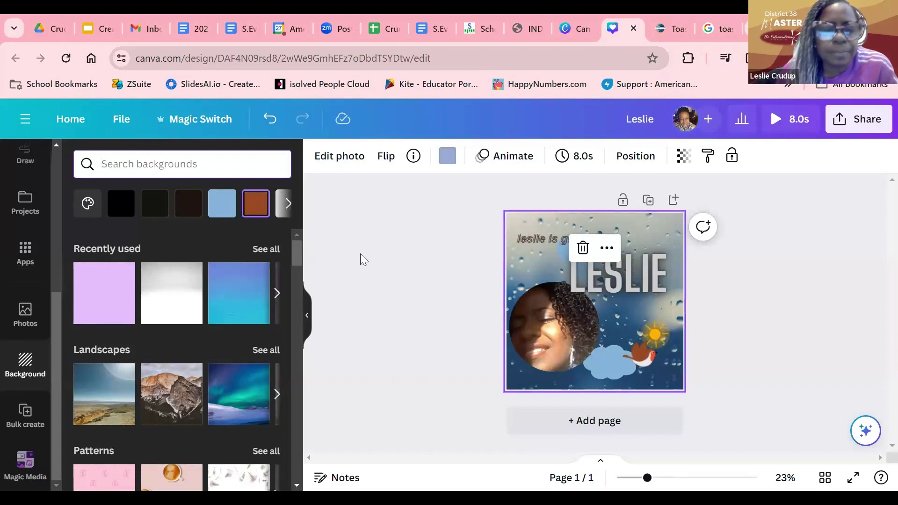
pyautogui.scroll(-6, 166, 295)
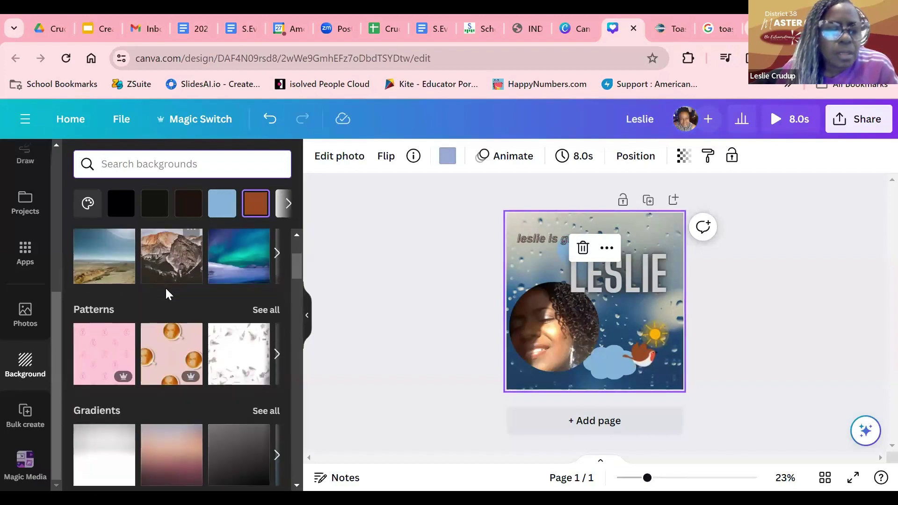
pyautogui.scroll(-3, 165, 299)
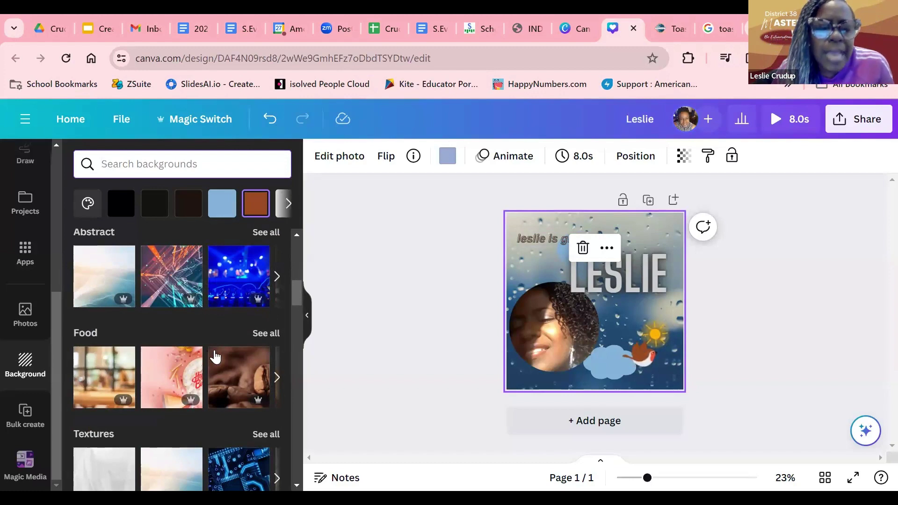
pyautogui.scroll(5, 284, 310)
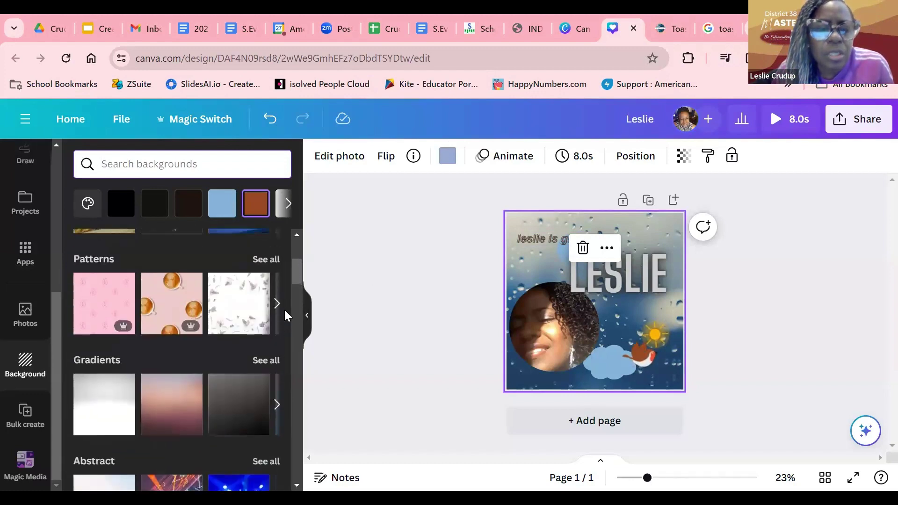
pyautogui.scroll(4, 284, 308)
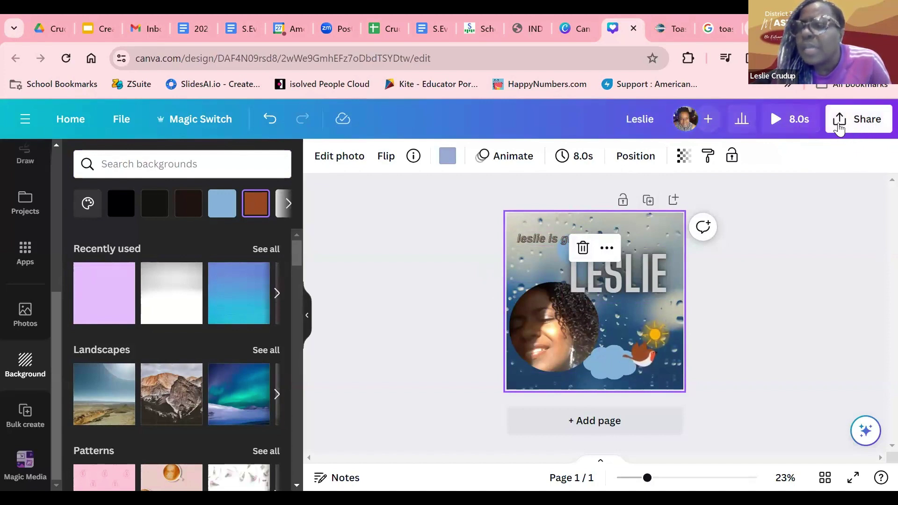
# Open the design's sharing options, review the access, link and export choices, and bring up the download settings.
pyautogui.click(864, 125)
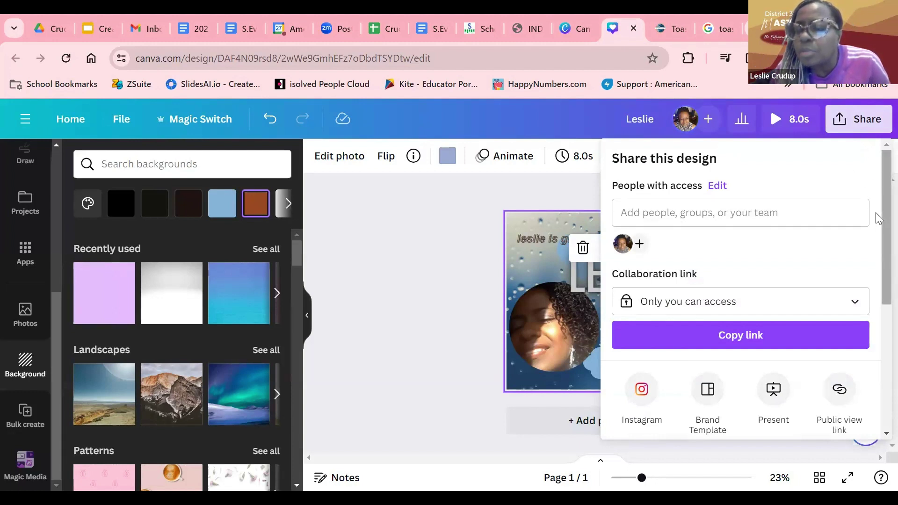
pyautogui.moveTo(878, 219); pyautogui.dragTo(878, 294)
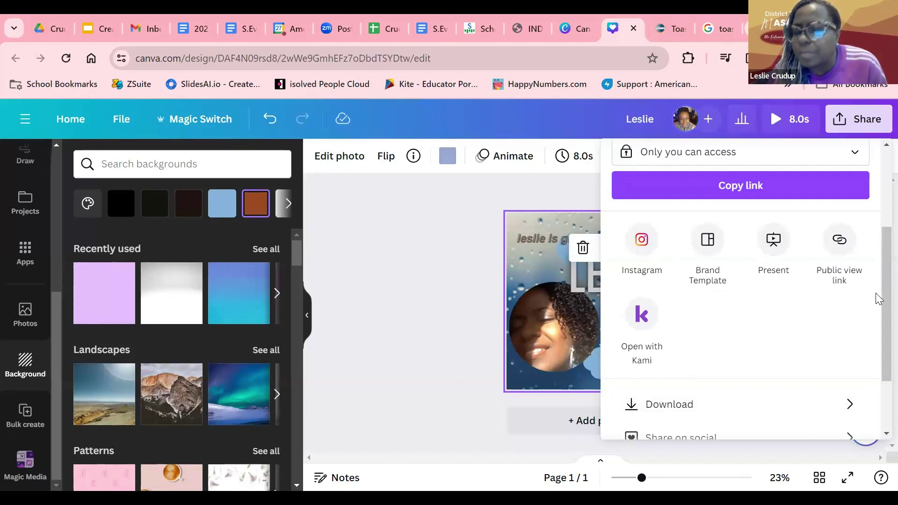
pyautogui.scroll(-2, 875, 349)
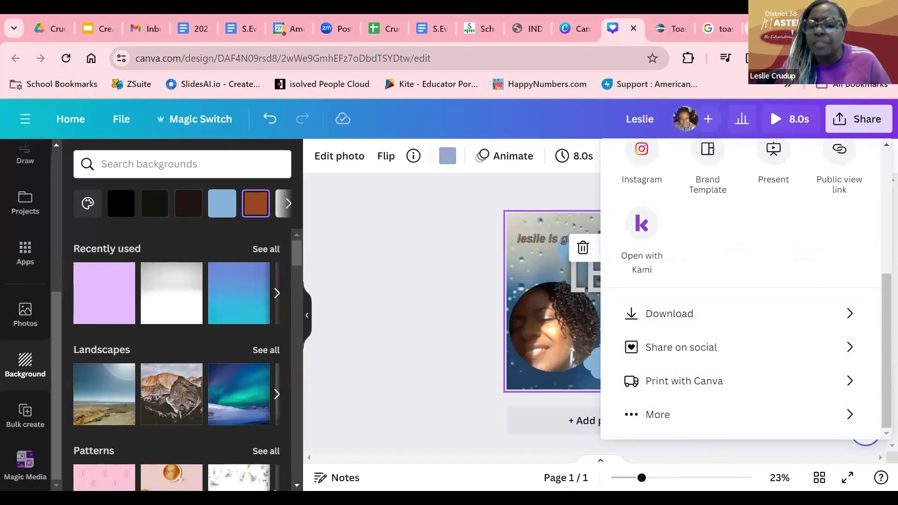
pyautogui.click(678, 324)
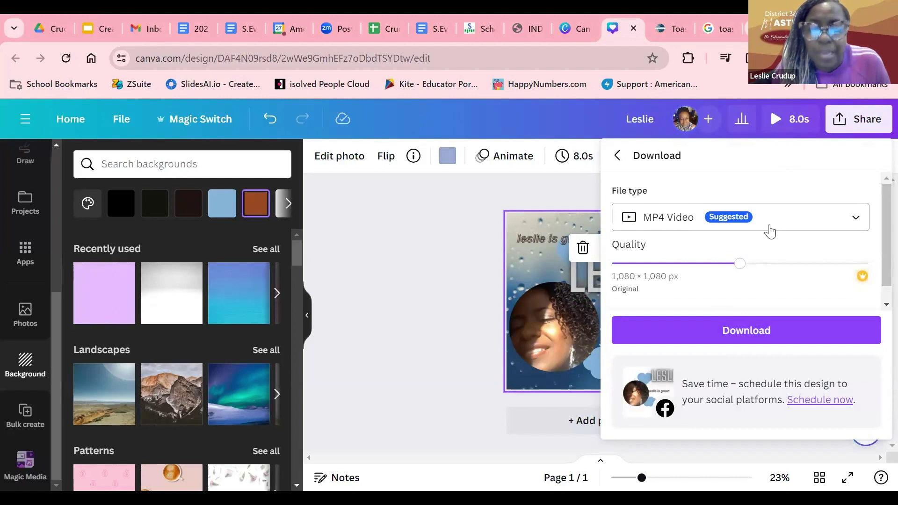
# Look through the available download file types, download the design as a PNG, and dismiss the download summary.
pyautogui.click(856, 220)
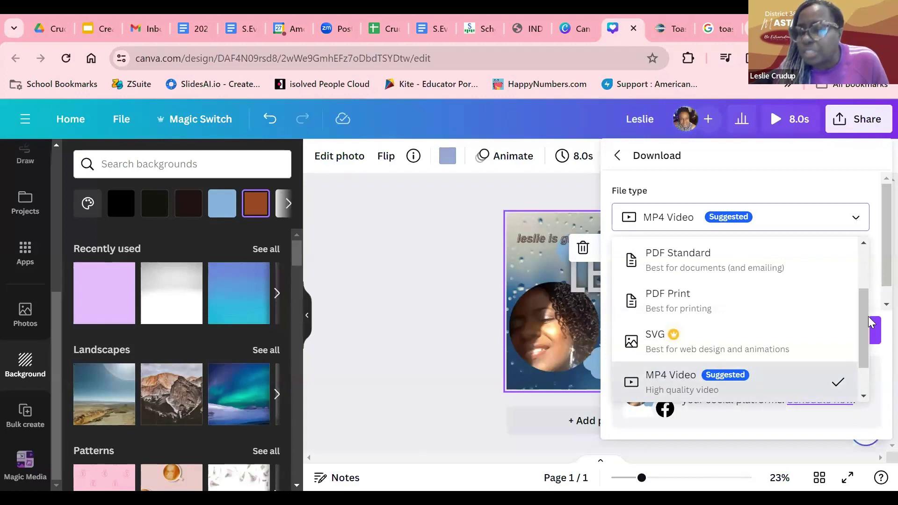
pyautogui.scroll(-1, 861, 328)
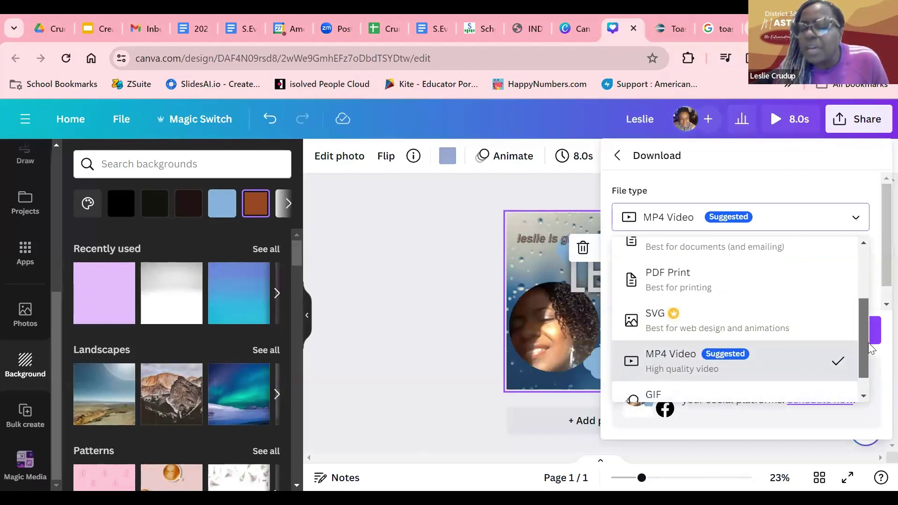
pyautogui.scroll(1, 868, 337)
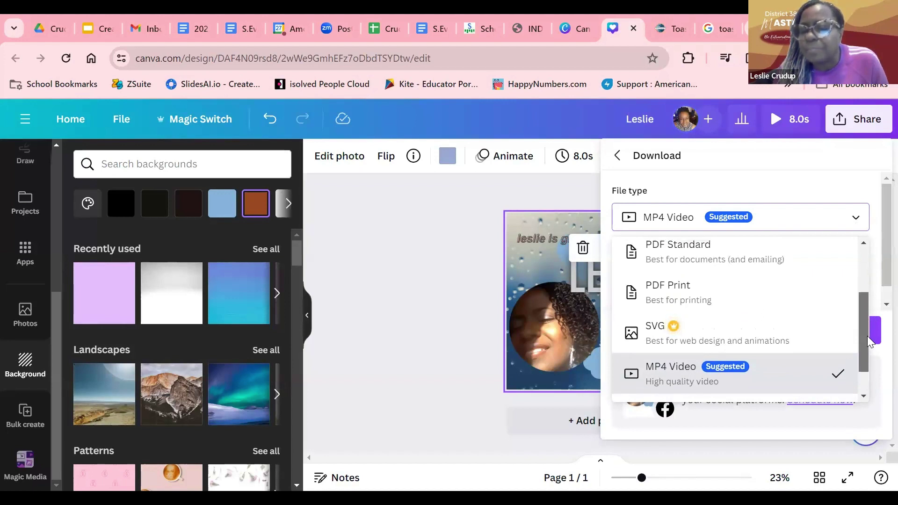
pyautogui.moveTo(867, 336); pyautogui.dragTo(853, 287)
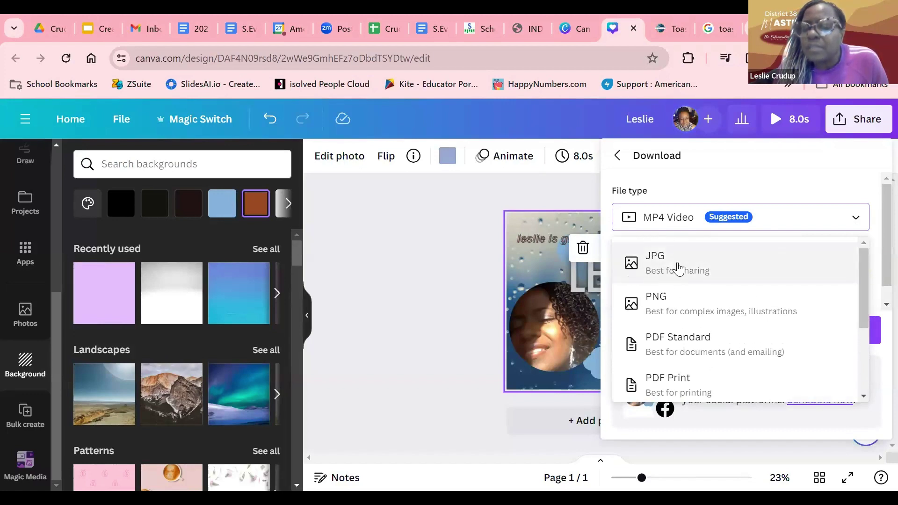
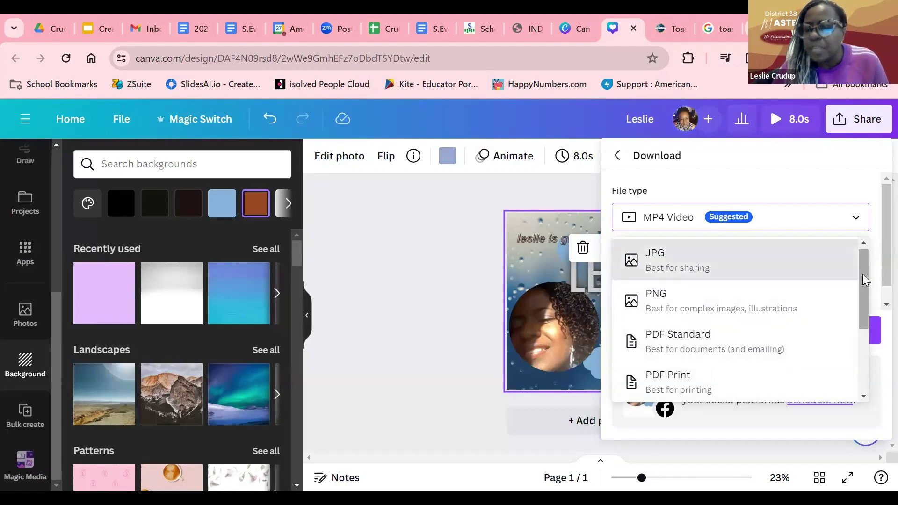
pyautogui.moveTo(862, 274); pyautogui.dragTo(862, 289)
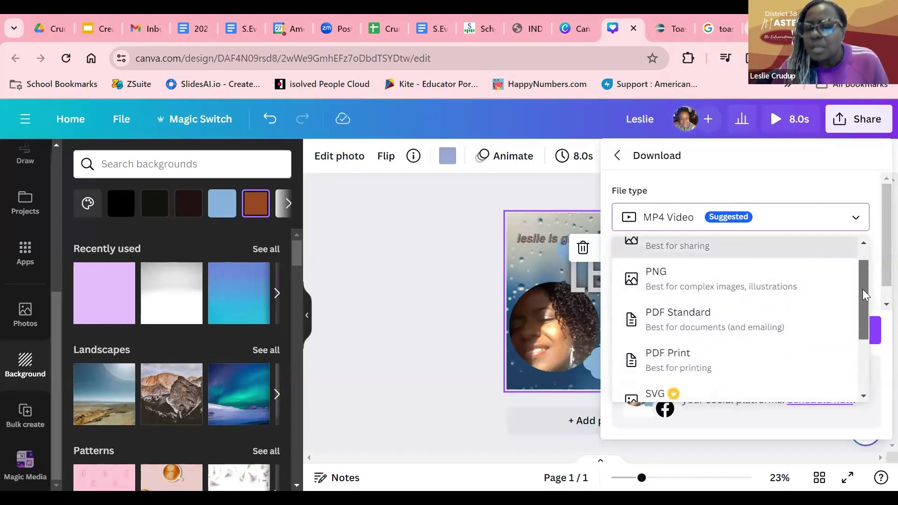
pyautogui.click(685, 276)
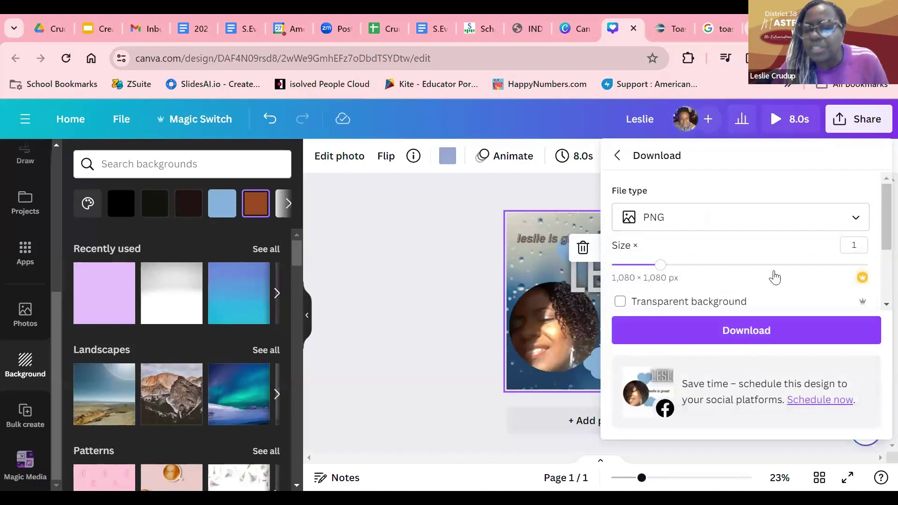
pyautogui.click(743, 333)
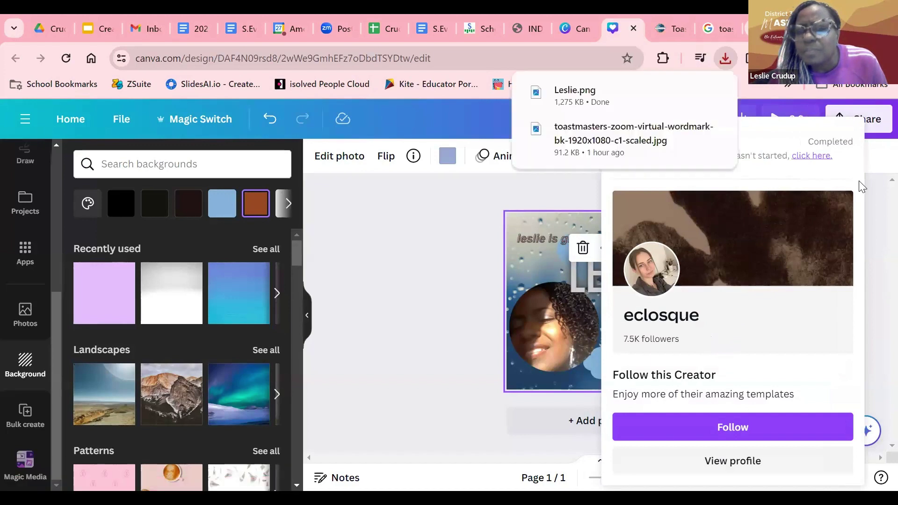
pyautogui.moveTo(570, 105)
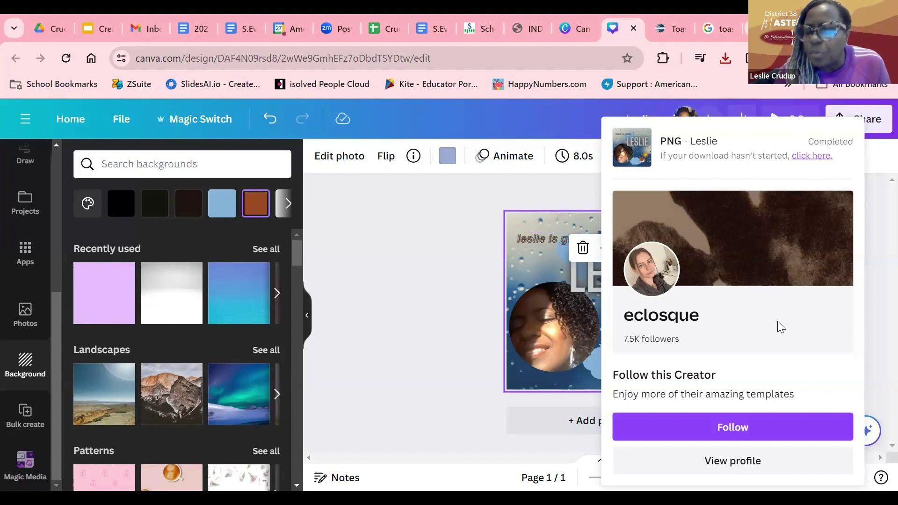
pyautogui.click(871, 256)
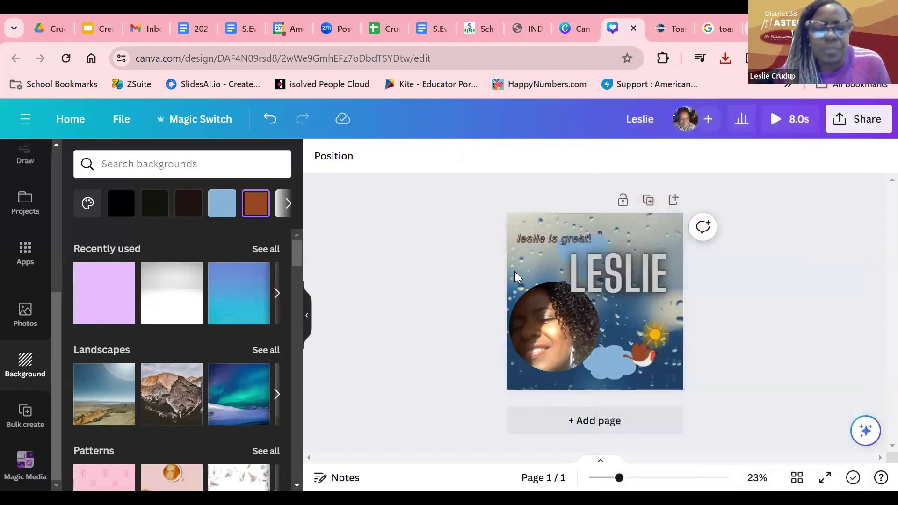
pyautogui.scroll(-3, 197, 330)
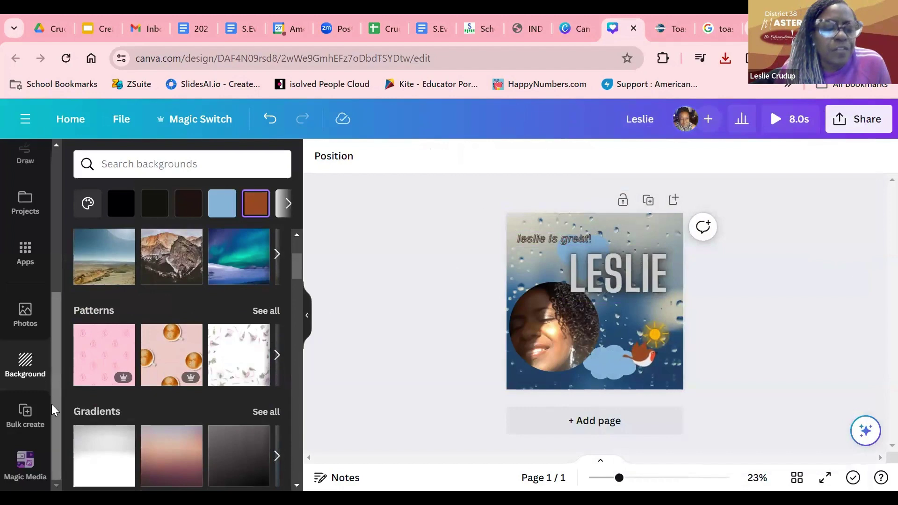
pyautogui.moveTo(55, 410); pyautogui.dragTo(55, 253)
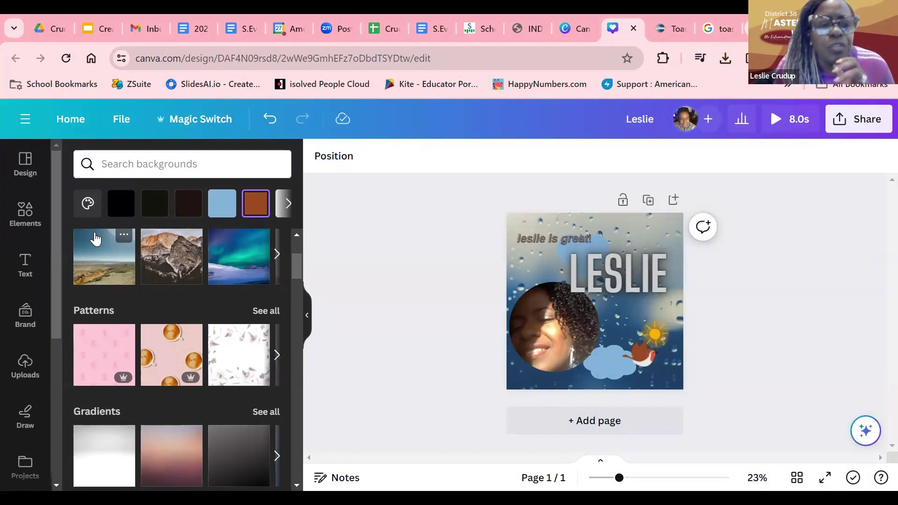
# Review the Magic Switch translate and resize options, close them, and return to the design search on the Canva home page.
pyautogui.click(207, 128)
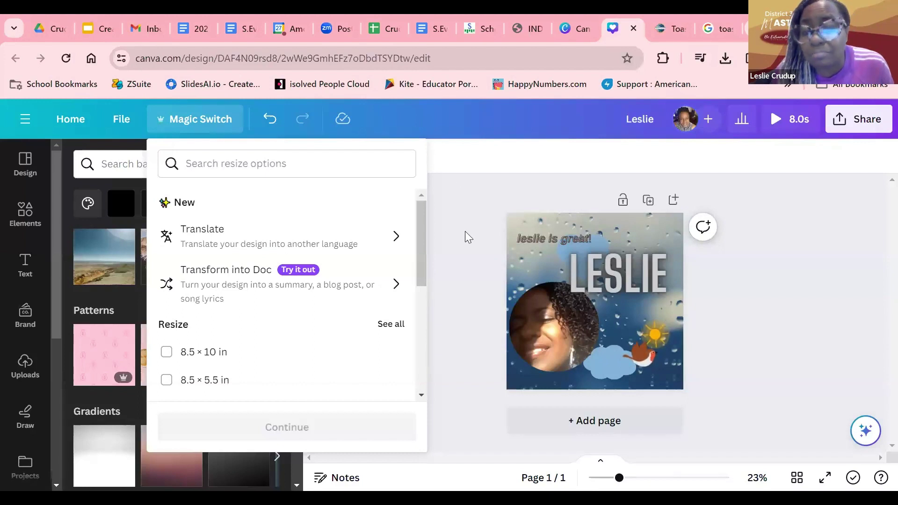
pyautogui.click(473, 198)
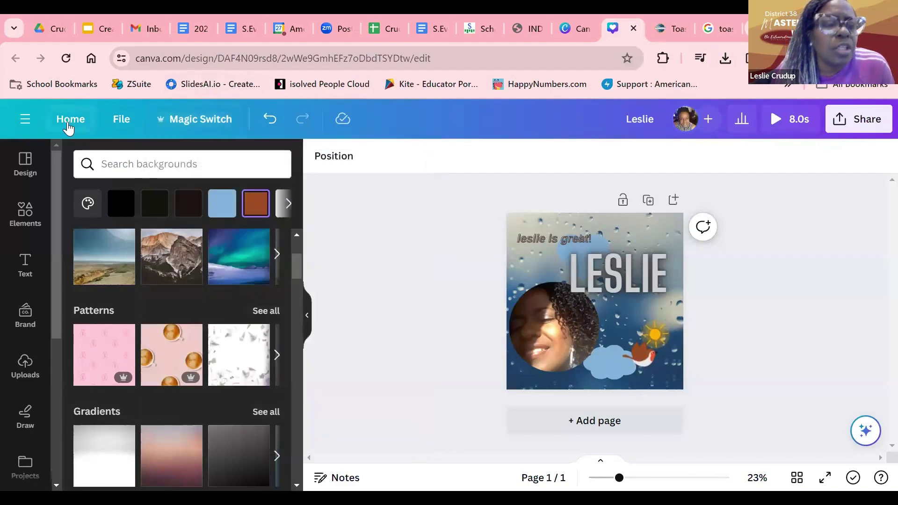
pyautogui.click(68, 124)
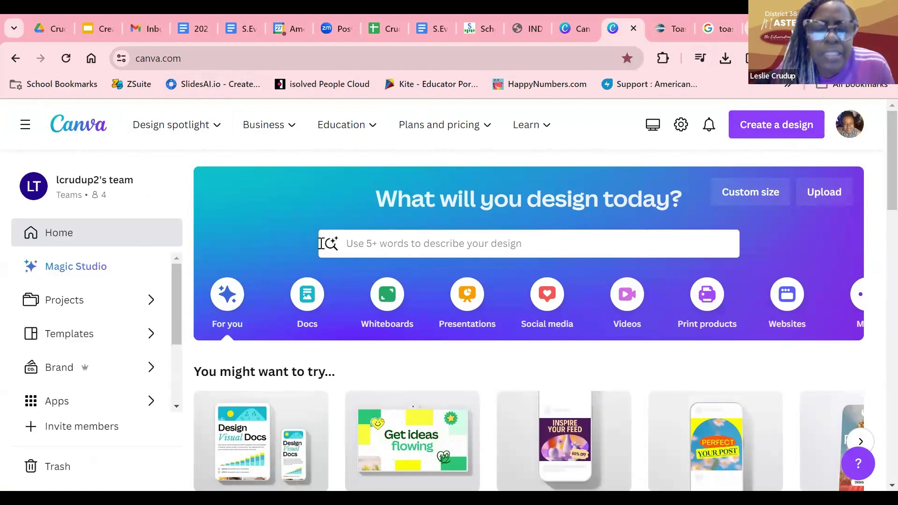
pyautogui.click(348, 244)
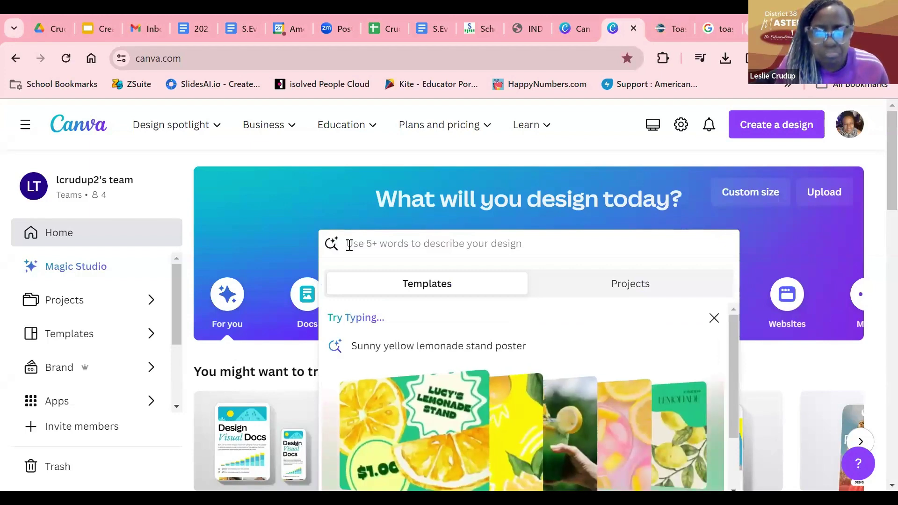
pyautogui.write('poster')
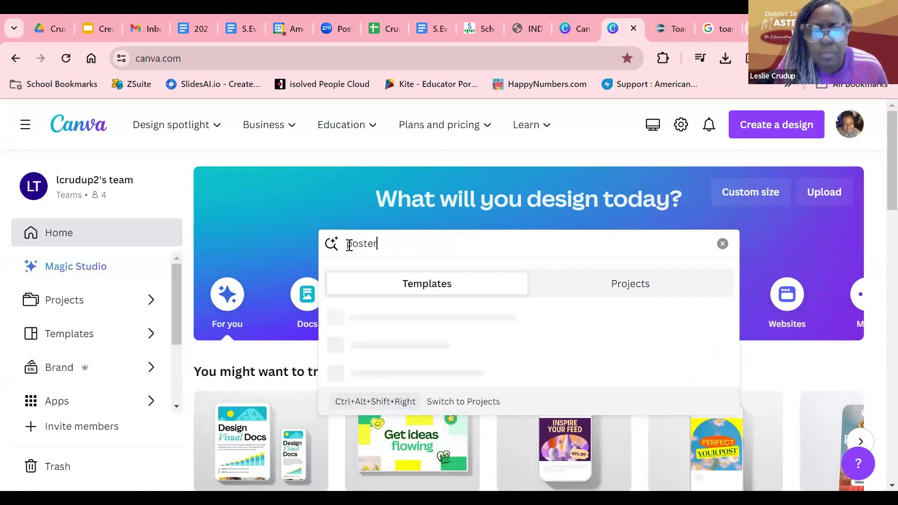
pyautogui.press('BackSpace')
pyautogui.press('BackSpace')
pyautogui.press('BackSpace')
pyautogui.press('BackSpace')
pyautogui.press('BackSpace')
pyautogui.press('BackSpace')
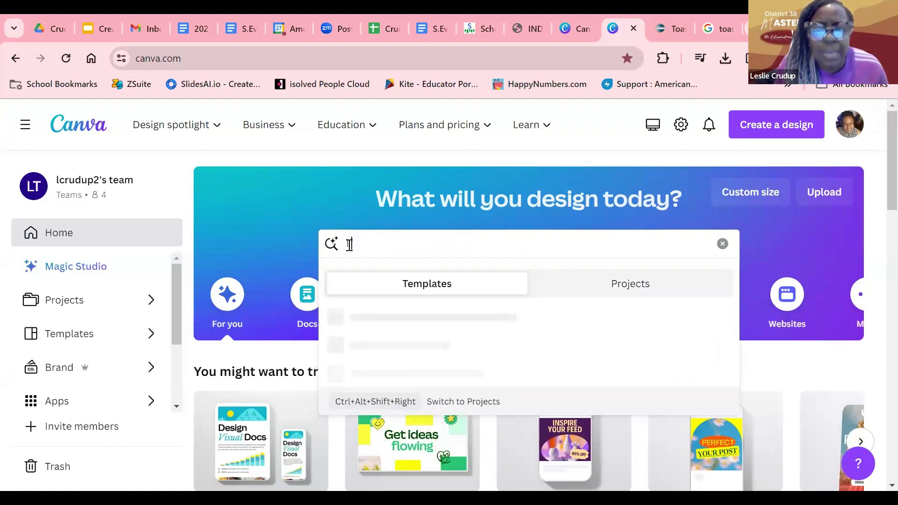
# Search the templates for "I would like a poster of children playing in the park on a sunny day".
pyautogui.write('I wo')
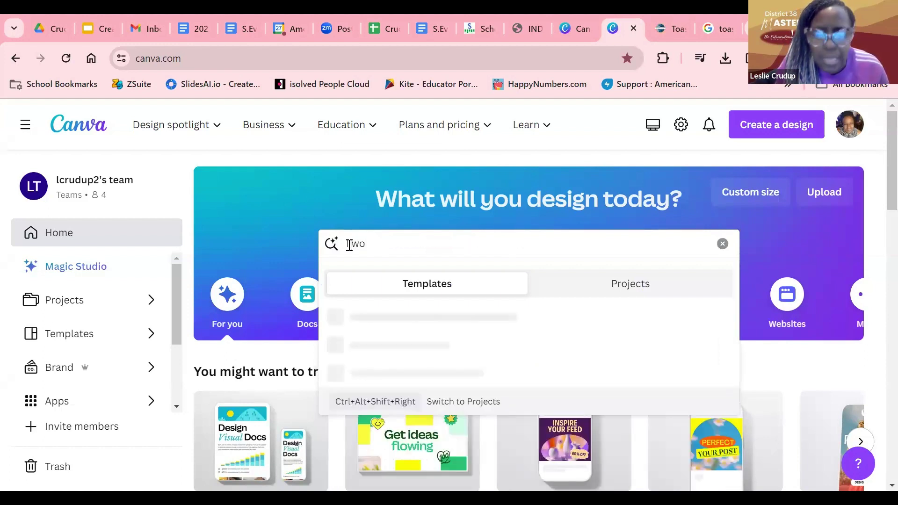
pyautogui.write('uld li')
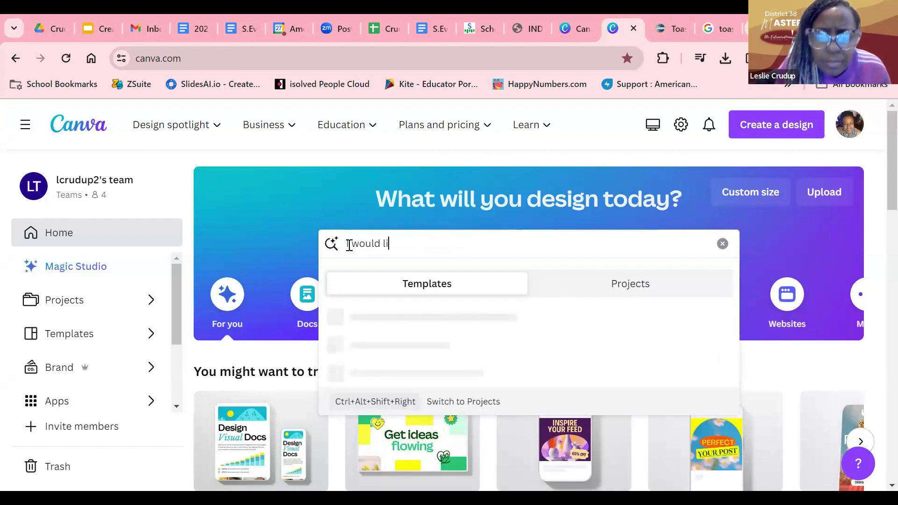
pyautogui.write('ke a post')
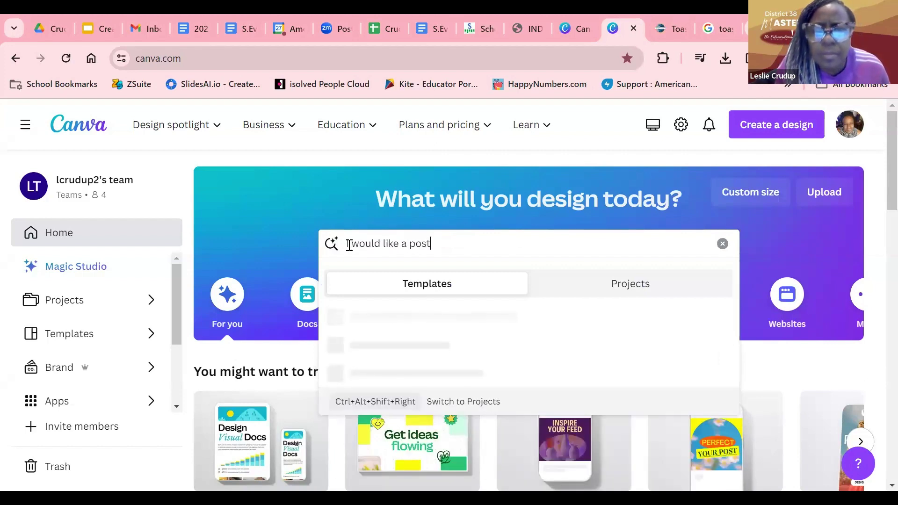
pyautogui.write('er of c')
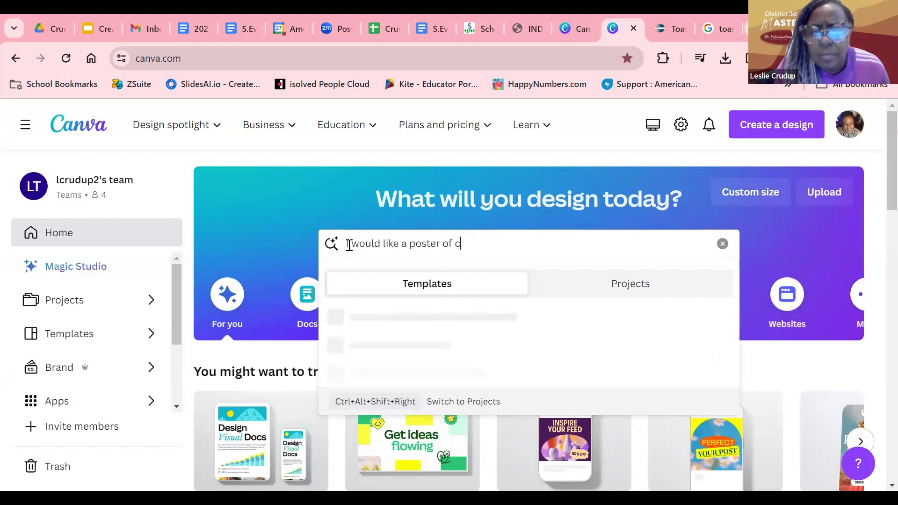
pyautogui.write('hildre')
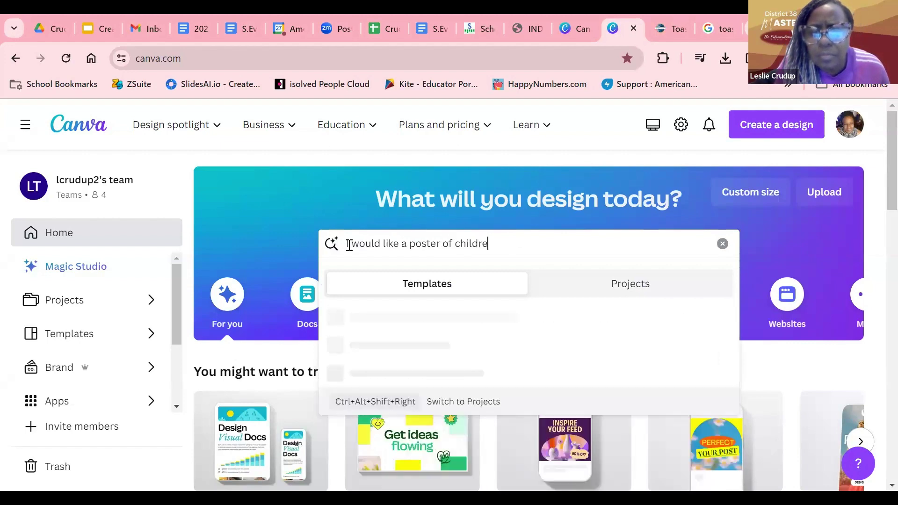
pyautogui.write('n playin')
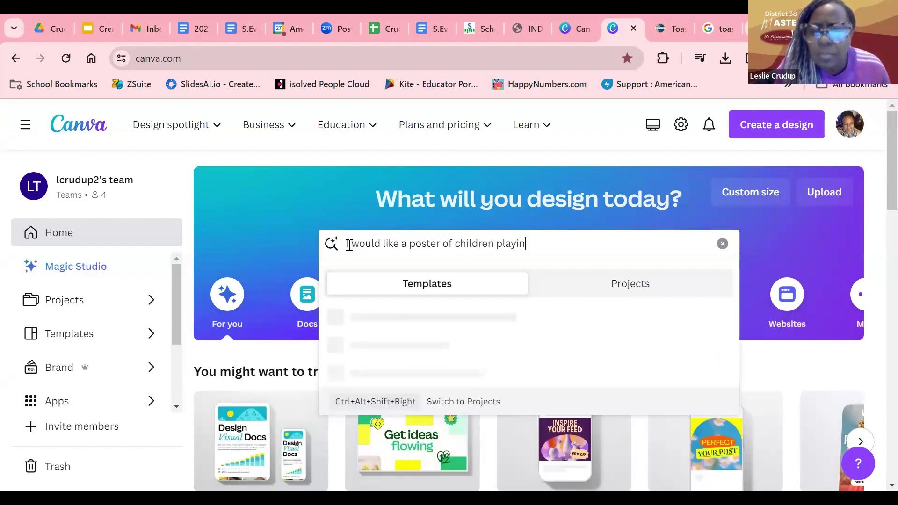
pyautogui.write('g in the par')
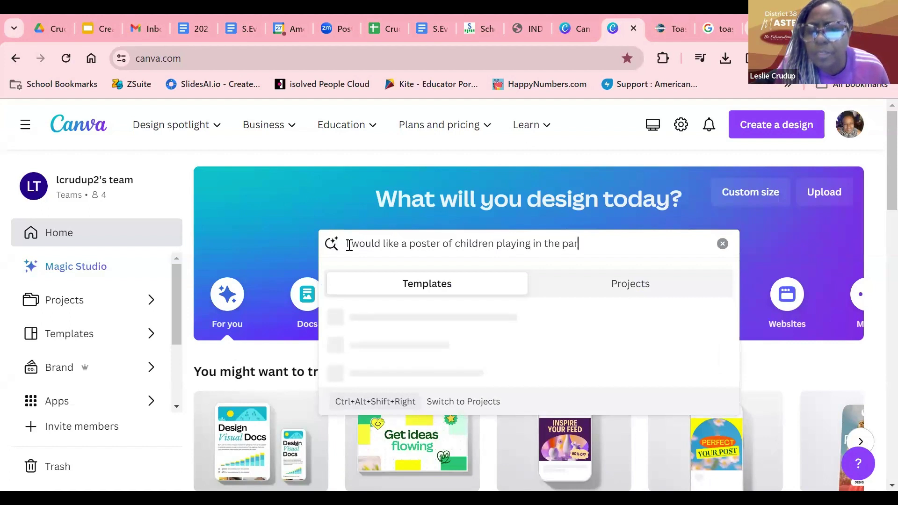
pyautogui.write('k on a sunn')
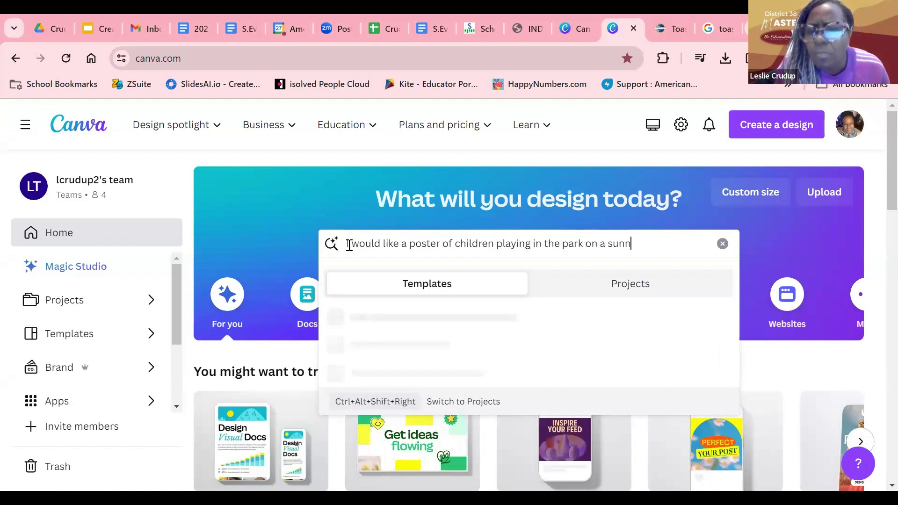
pyautogui.write('y day')
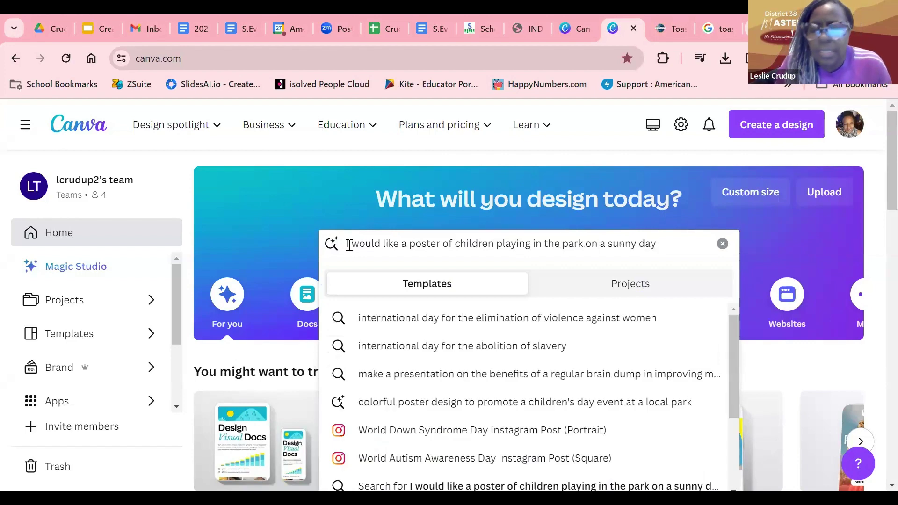
pyautogui.press('Return')
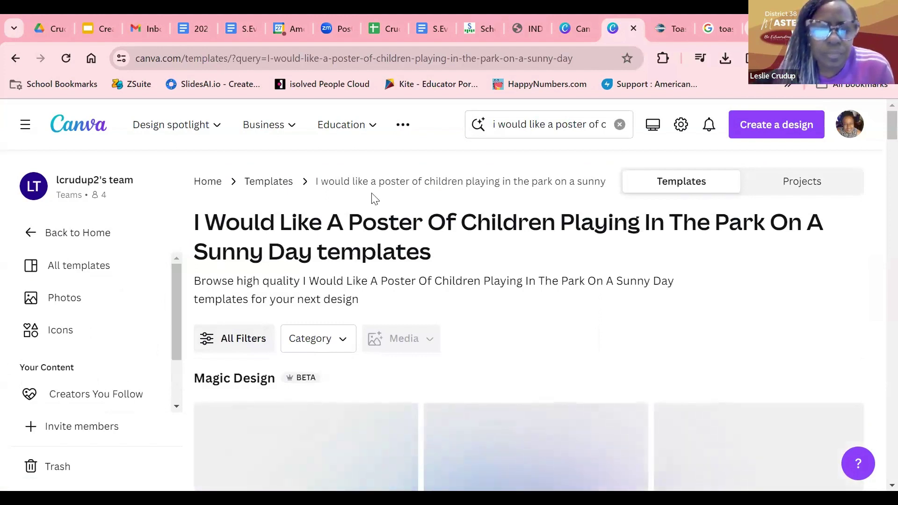
# Browse the Magic Design suggestions and the template results for the children's park poster, and return to the Magic Design suggestions.
pyautogui.scroll(-5, 605, 307)
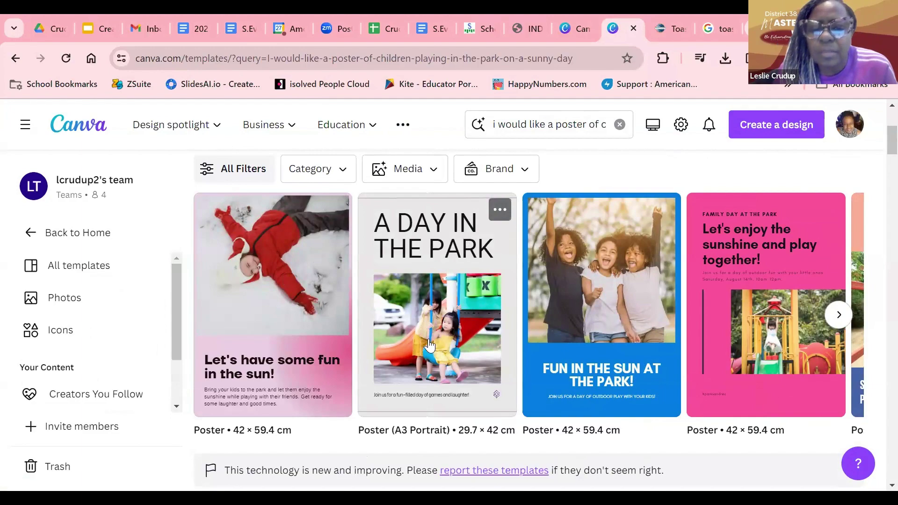
pyautogui.scroll(-2, 433, 344)
pyautogui.scroll(-8, 434, 343)
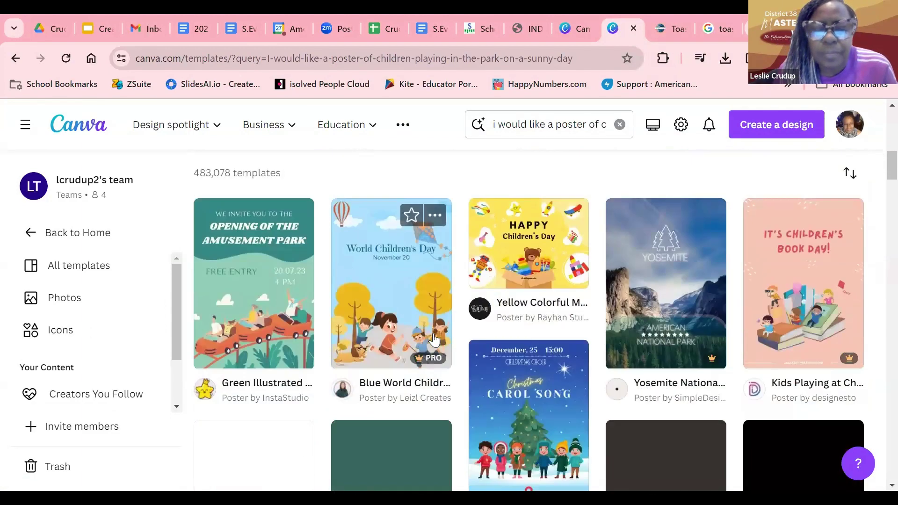
pyautogui.scroll(-5, 434, 340)
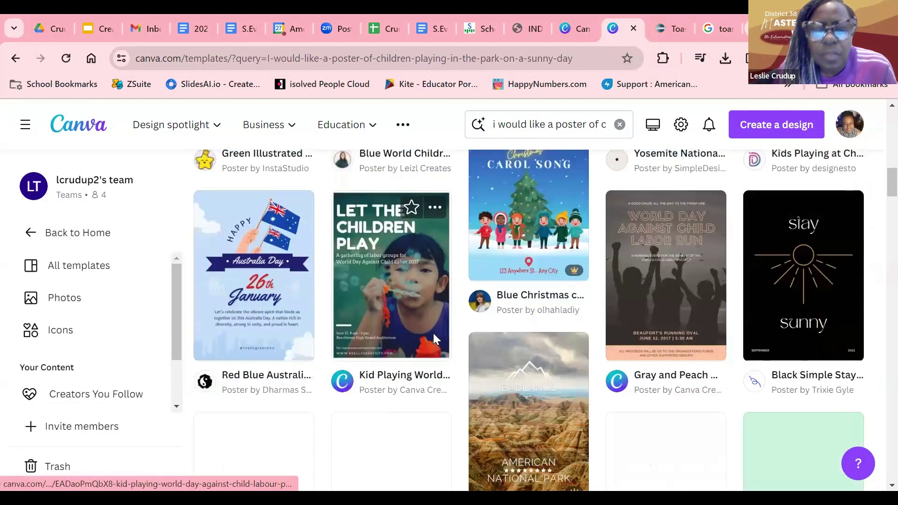
pyautogui.scroll(-7, 434, 339)
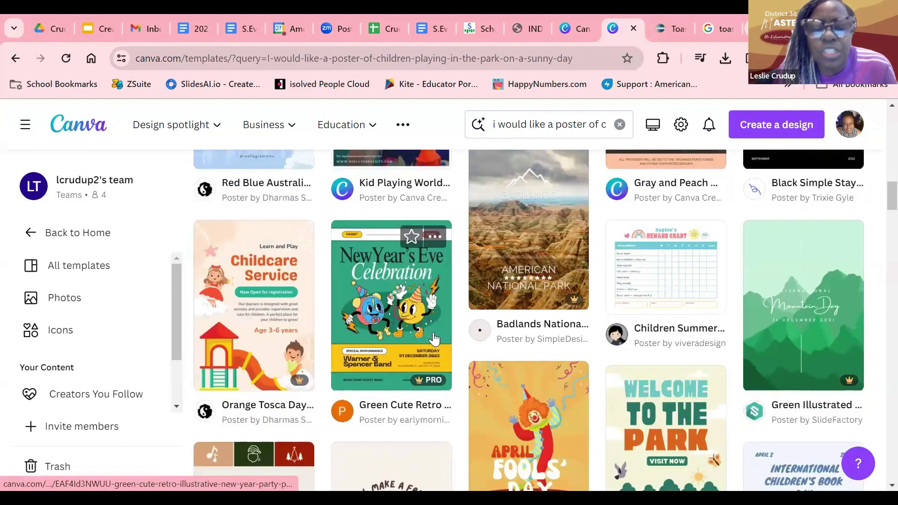
pyautogui.scroll(-2, 434, 339)
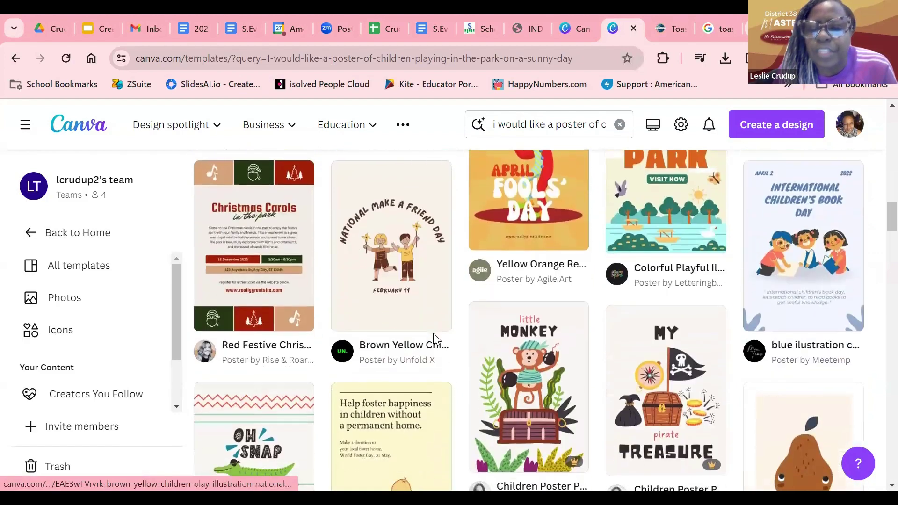
pyautogui.scroll(-7, 434, 340)
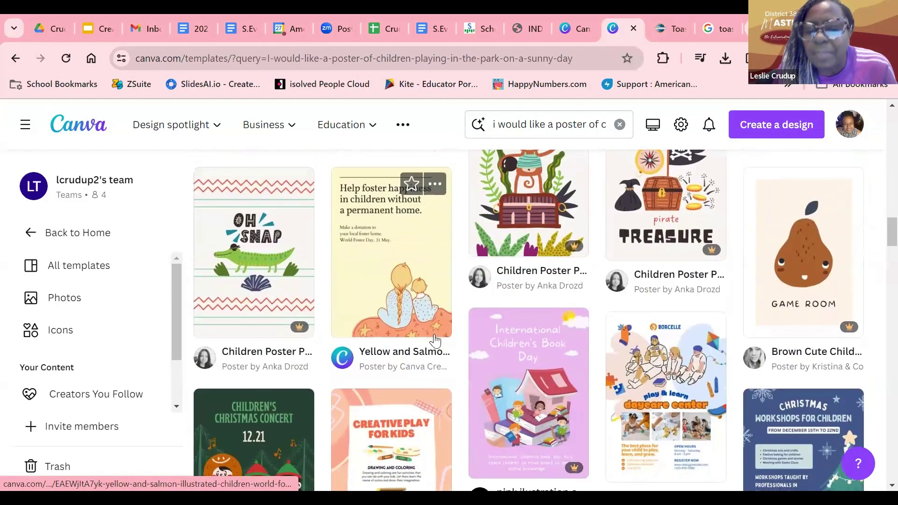
pyautogui.scroll(-2, 437, 341)
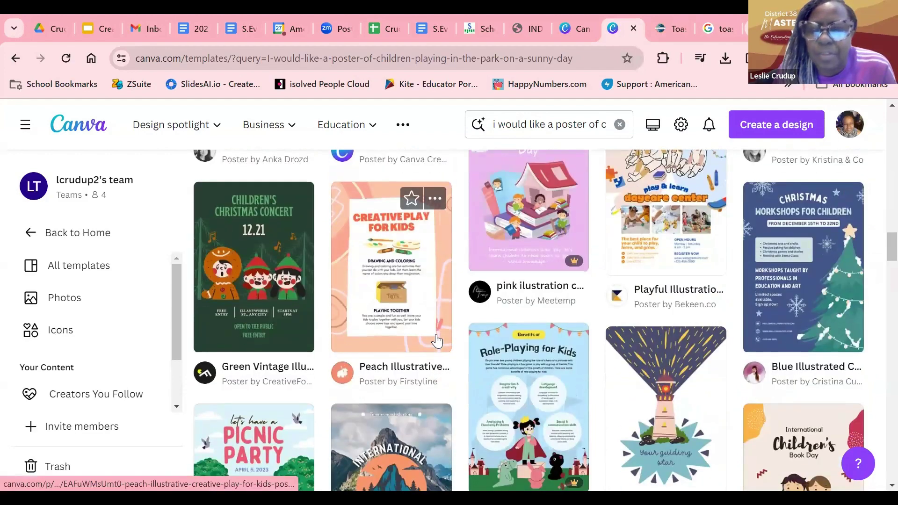
pyautogui.scroll(-2, 437, 340)
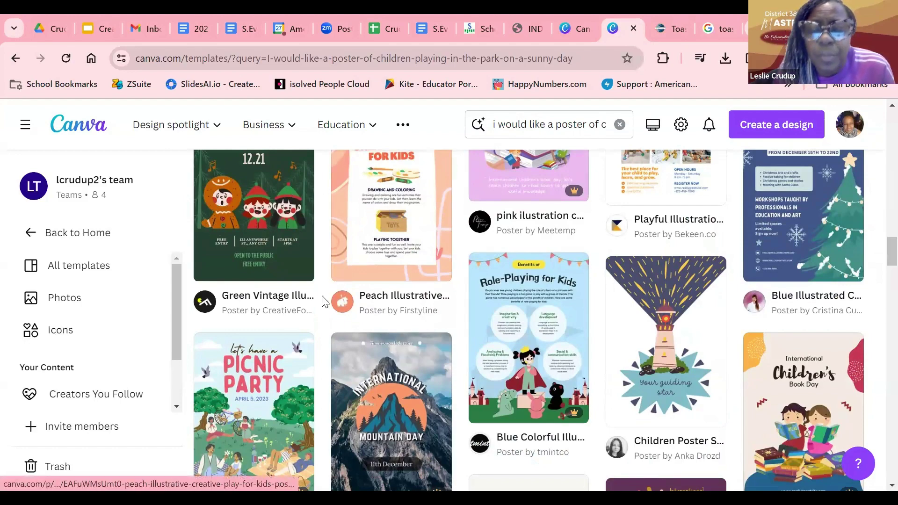
pyautogui.scroll(5, 323, 301)
pyautogui.scroll(4, 323, 301)
pyautogui.scroll(20, 322, 301)
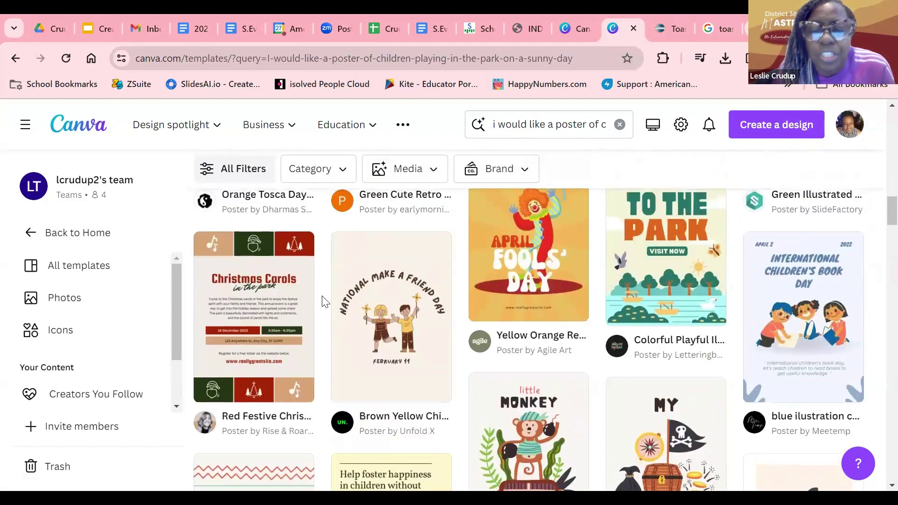
pyautogui.scroll(10, 322, 301)
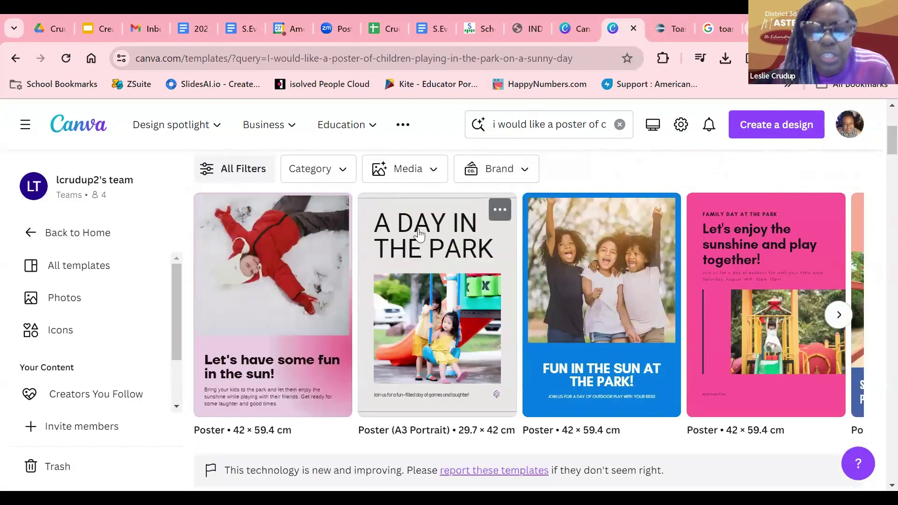
# Preview the "A Day in the Park" Magic Design poster template, close the preview, and return to the beginning of the results.
pyautogui.click(418, 239)
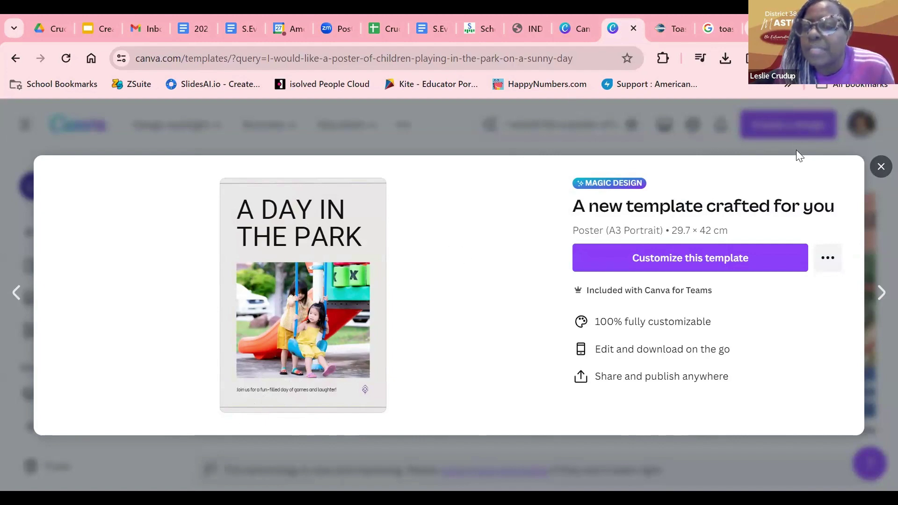
pyautogui.click(881, 167)
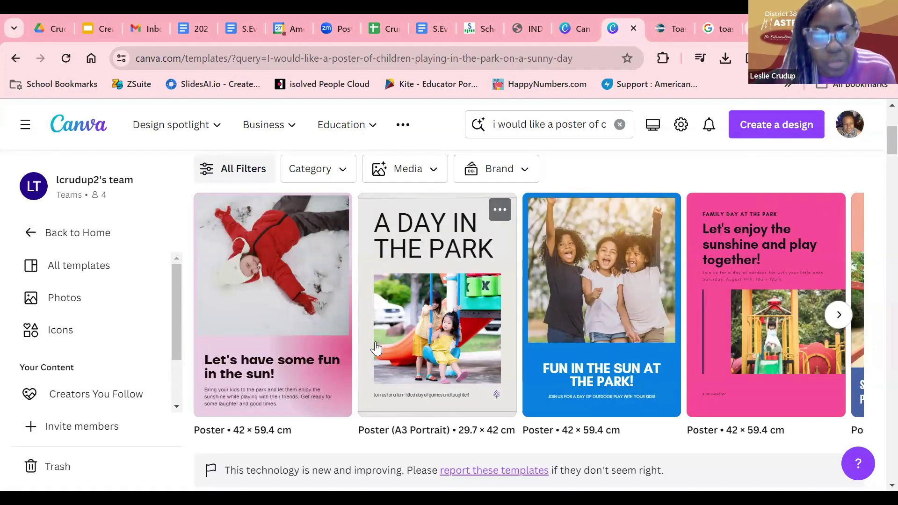
pyautogui.moveTo(263, 143)
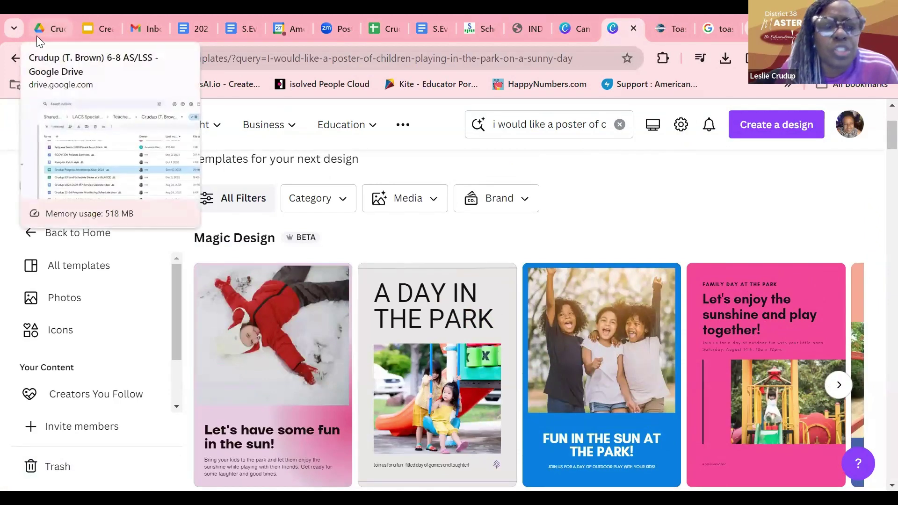
pyautogui.scroll(3, 673, 252)
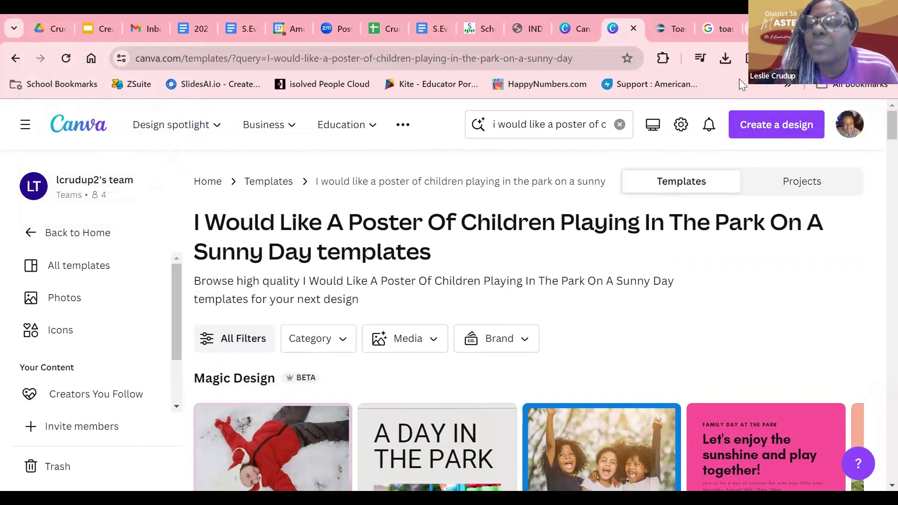
# Switch to the Toastmasters International website and open its Resources page from the home page.
pyautogui.click(673, 33)
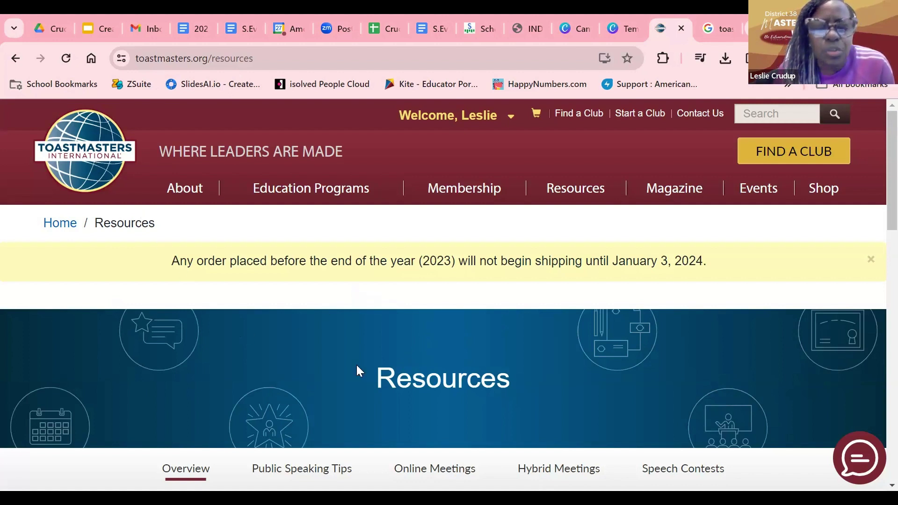
pyautogui.click(15, 59)
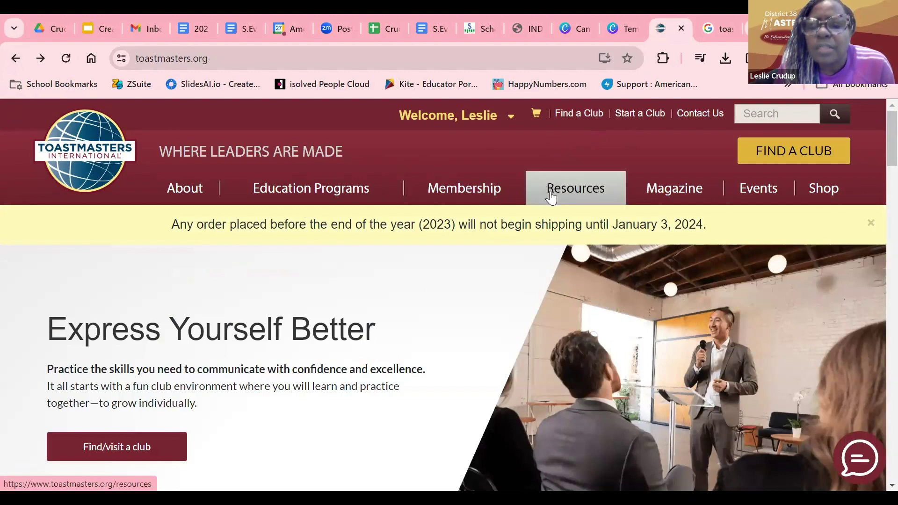
pyautogui.click(577, 195)
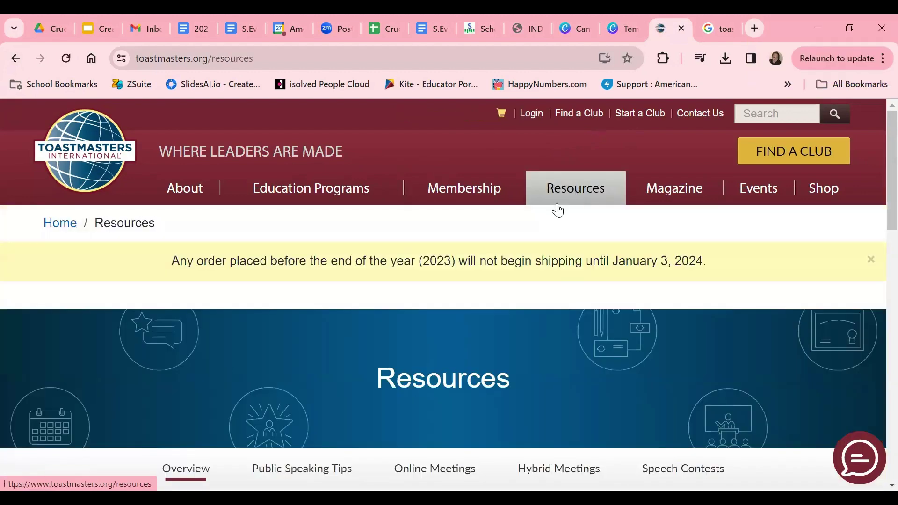
# Look through the resource categories on the Toastmasters Resources page and open the Brand Portal.
pyautogui.scroll(-5, 405, 295)
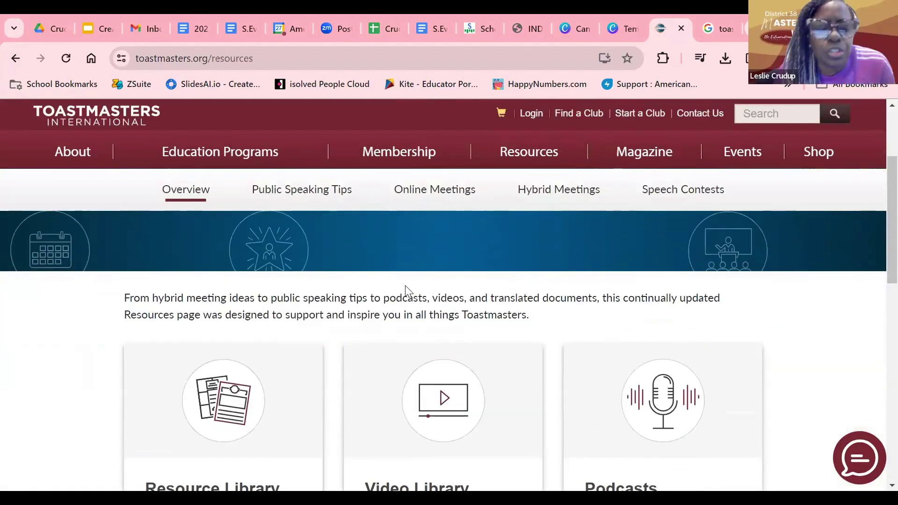
pyautogui.scroll(-3, 405, 286)
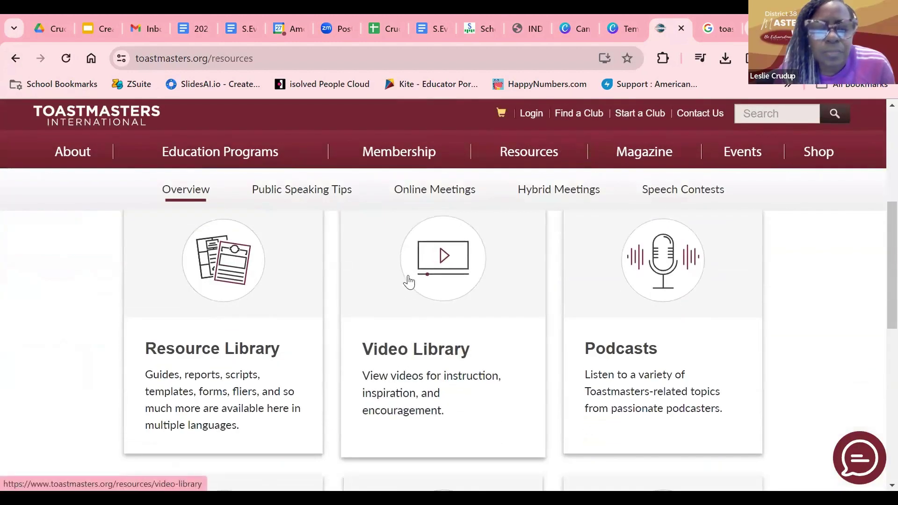
pyautogui.scroll(-7, 412, 274)
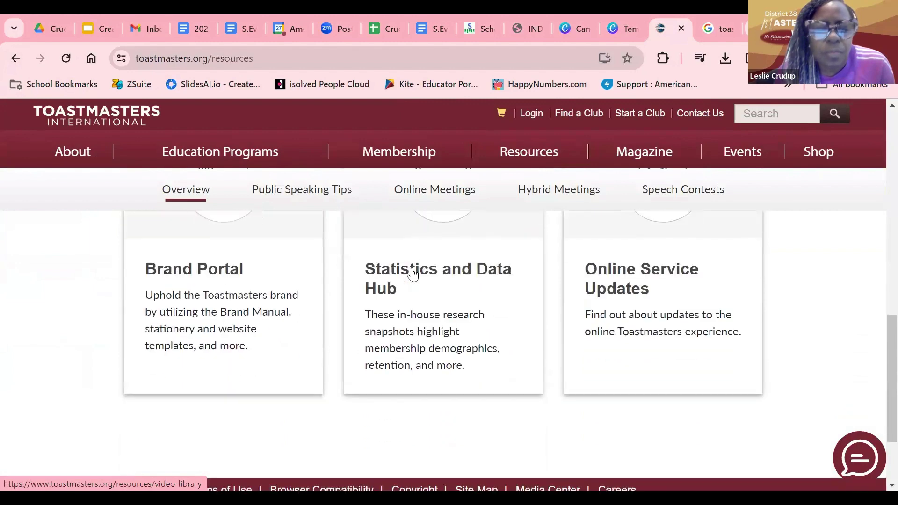
pyautogui.scroll(2, 413, 274)
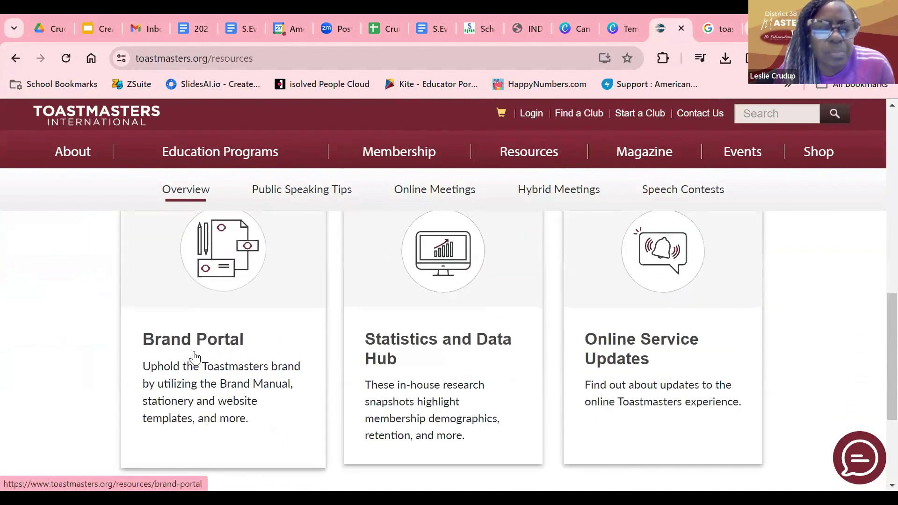
pyautogui.click(166, 347)
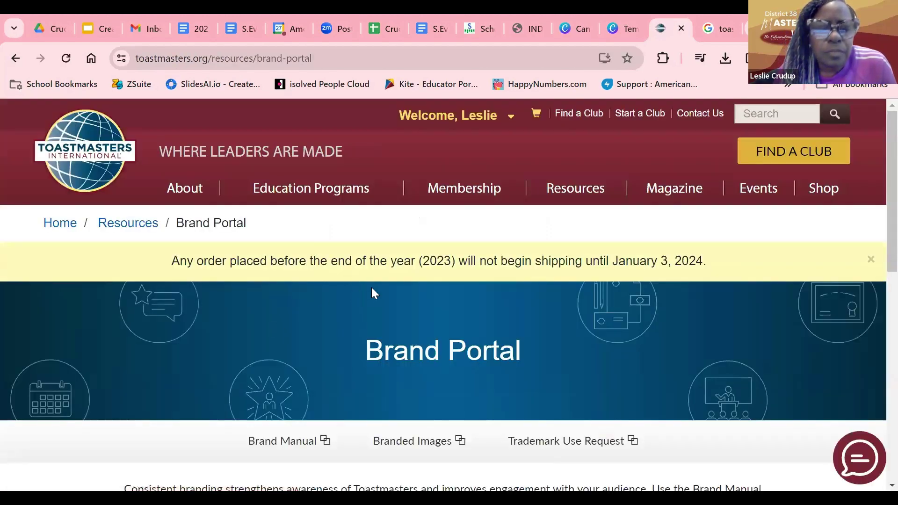
# Open the Toastmasters Brand Manual from the Brand Portal and read its contact, download instructions and Brand Platform sections.
pyautogui.scroll(-5, 372, 293)
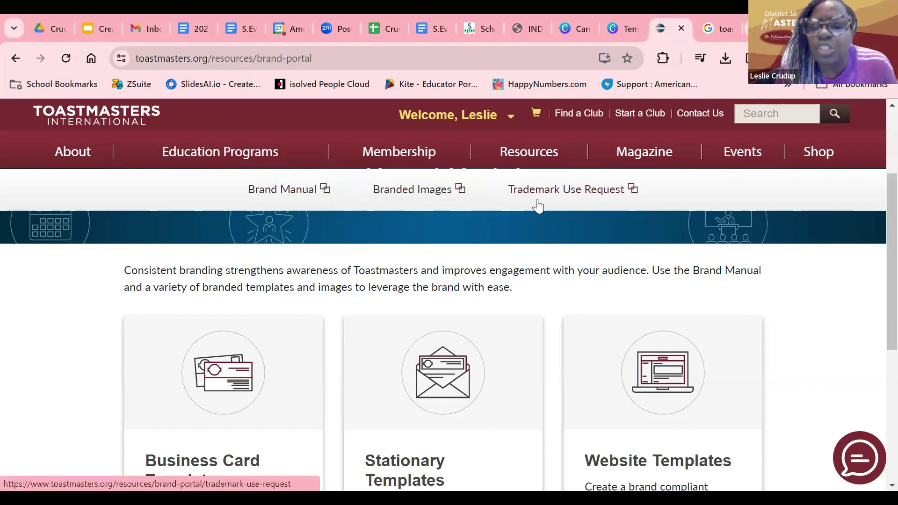
pyautogui.click(291, 193)
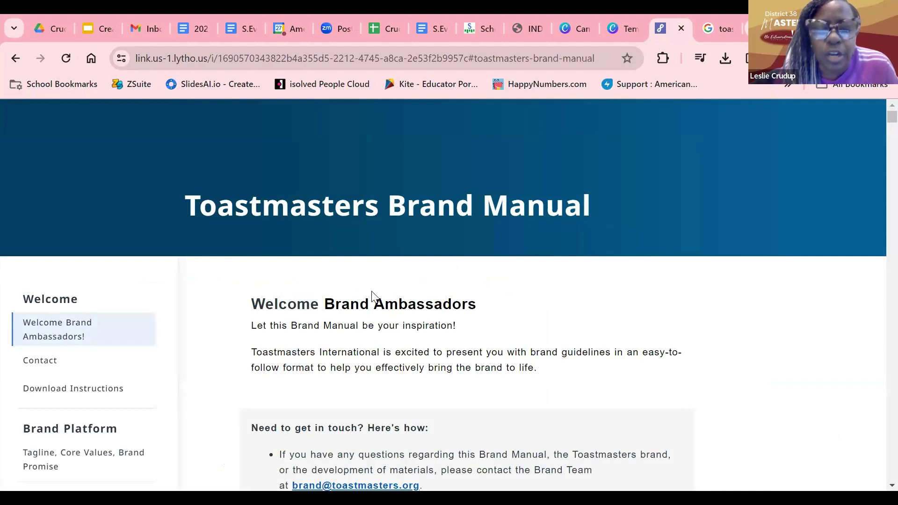
pyautogui.scroll(-1, 374, 290)
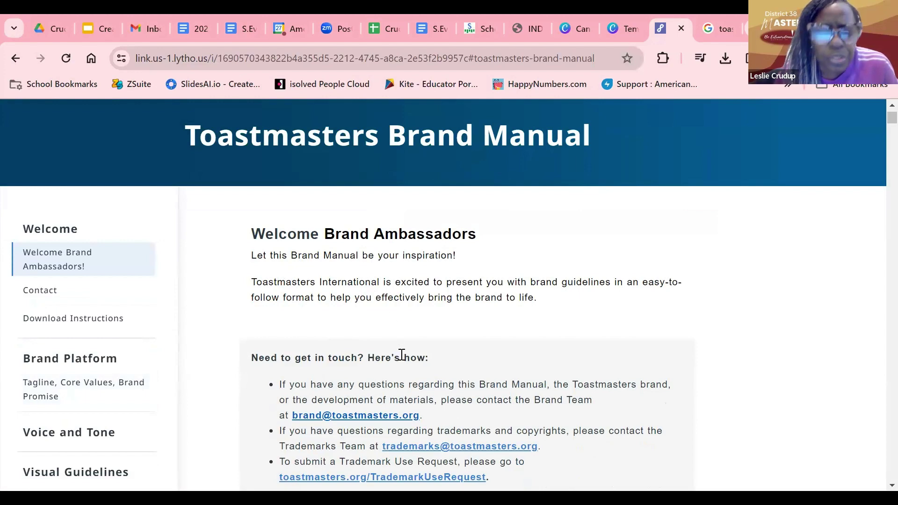
pyautogui.scroll(-2, 401, 356)
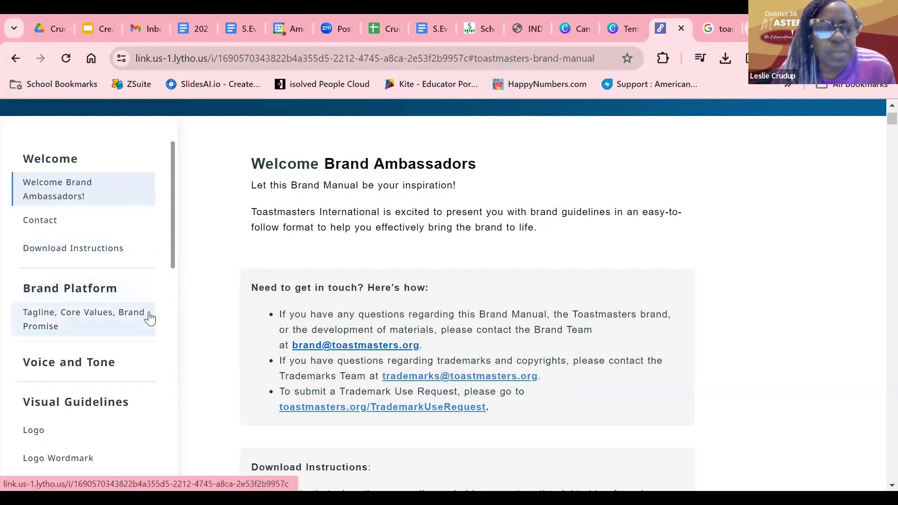
pyautogui.scroll(-3, 347, 272)
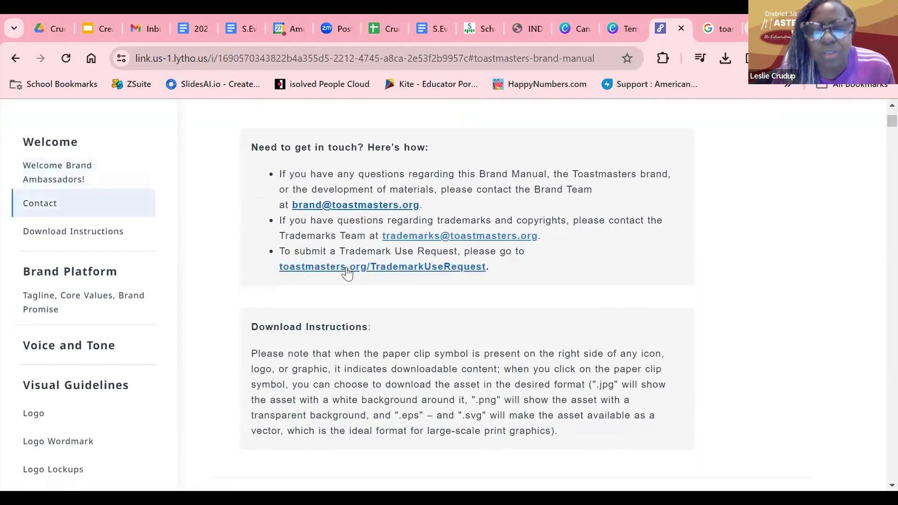
pyautogui.scroll(-2, 346, 271)
pyautogui.scroll(-3, 347, 270)
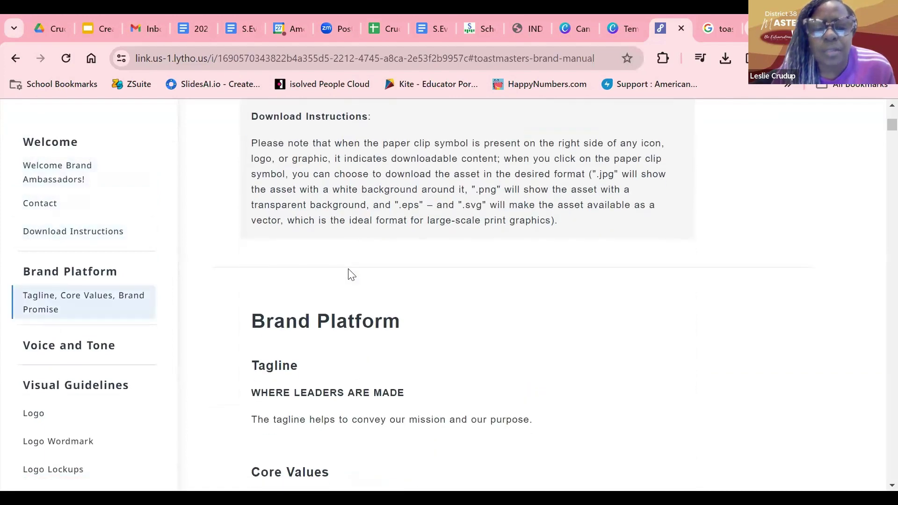
pyautogui.scroll(-3, 351, 274)
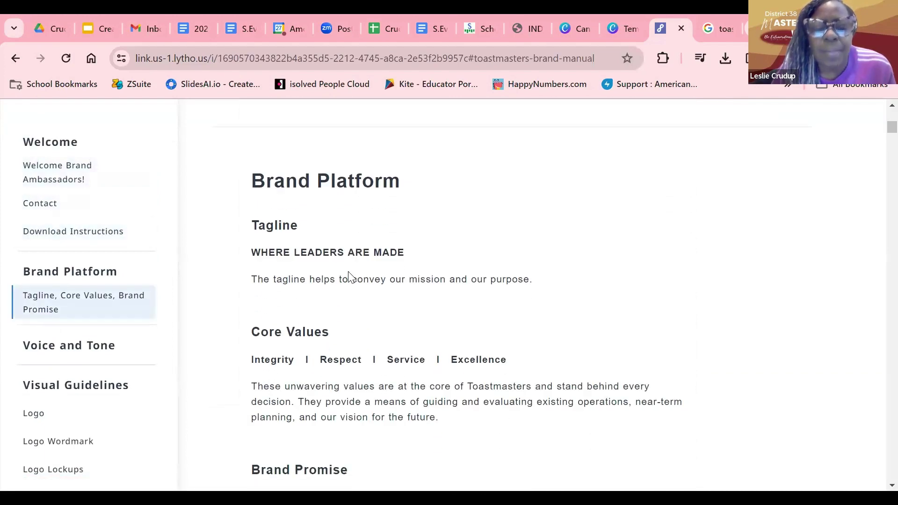
pyautogui.scroll(-3, 319, 270)
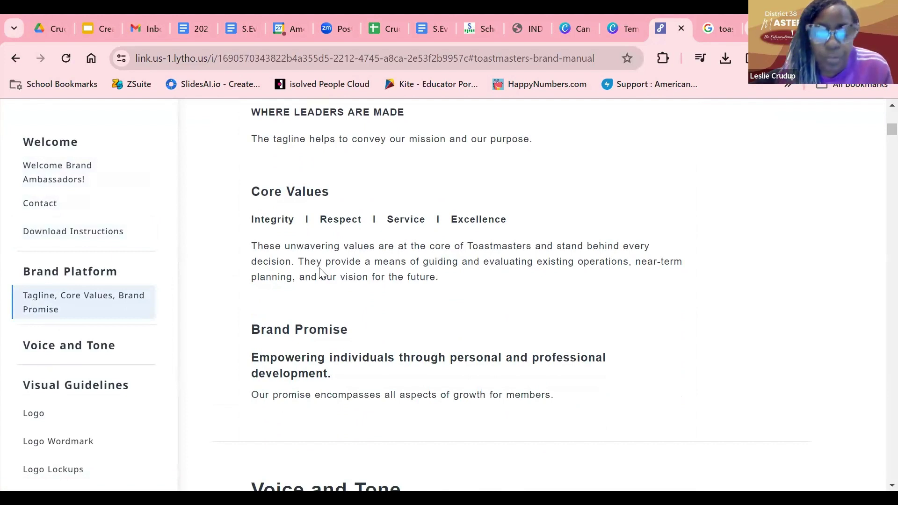
pyautogui.scroll(10, 286, 276)
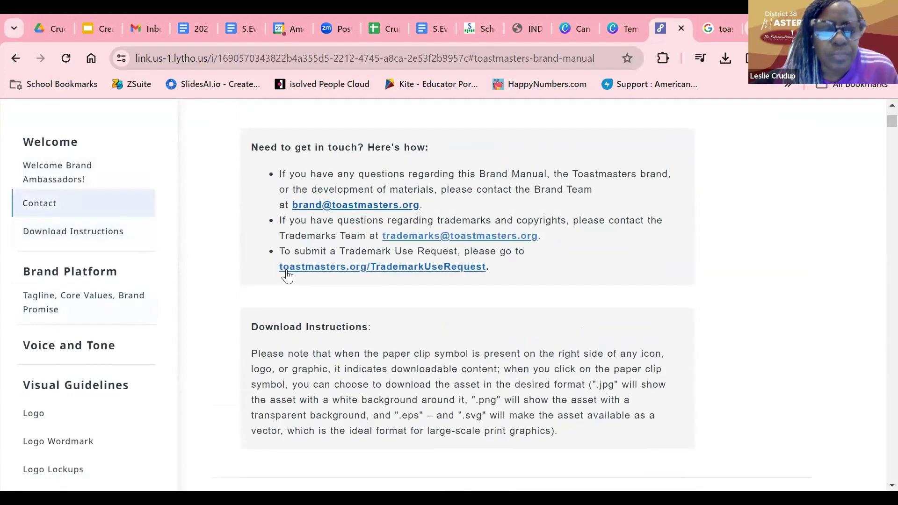
pyautogui.scroll(4, 287, 276)
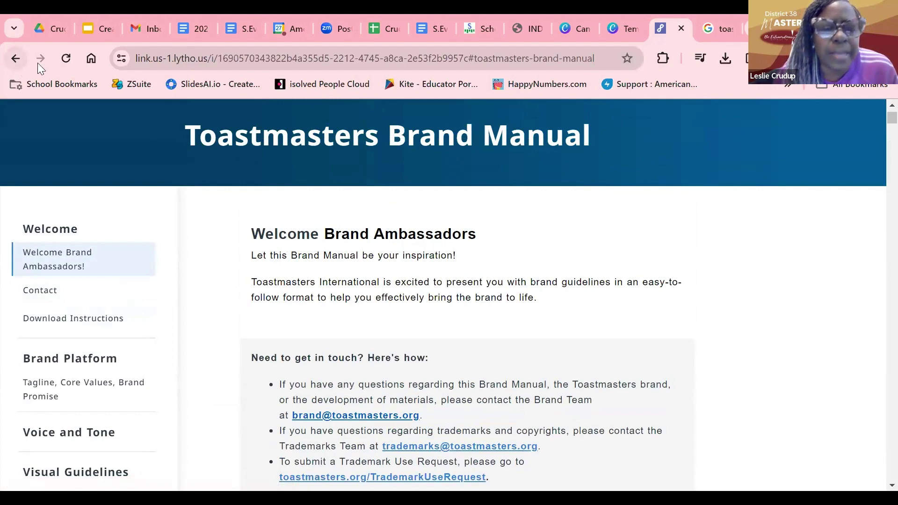
# Return to the Brand Portal, open the Branded Images collection and look through all the shared photos.
pyautogui.click(16, 58)
pyautogui.click(391, 190)
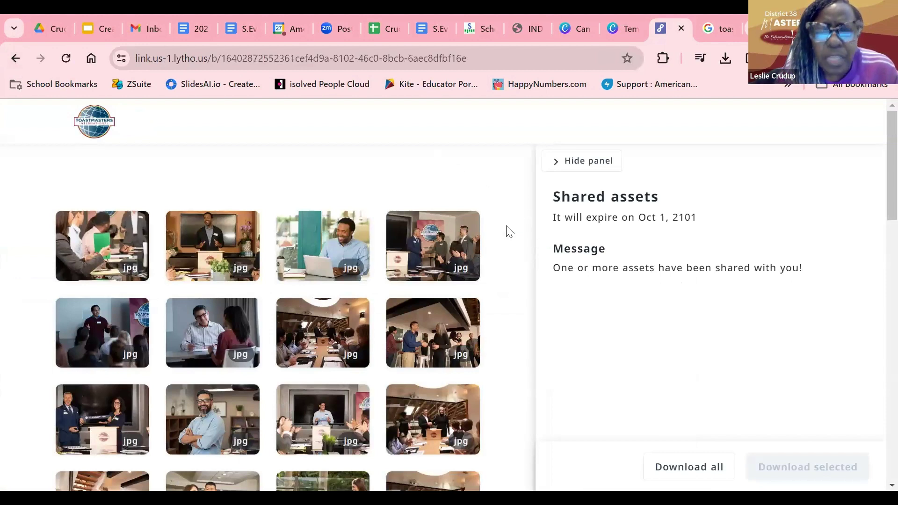
pyautogui.scroll(-3, 505, 229)
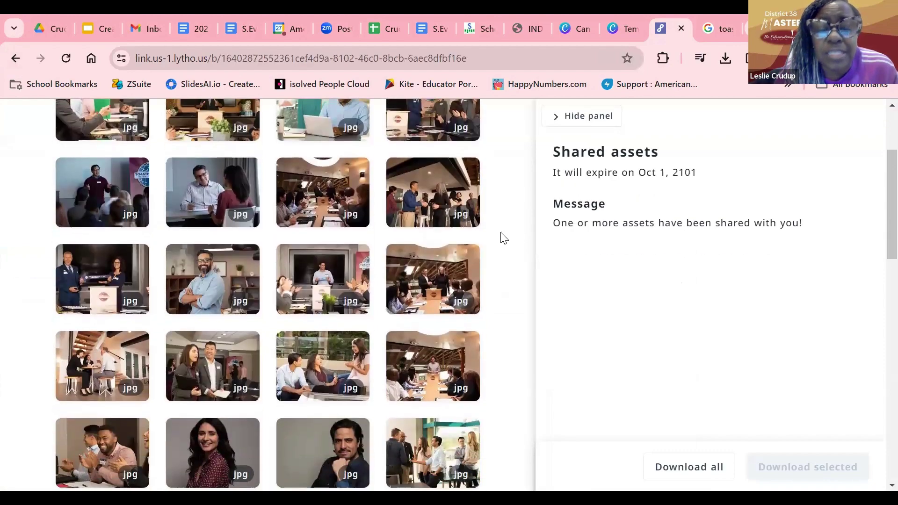
pyautogui.scroll(-3, 503, 237)
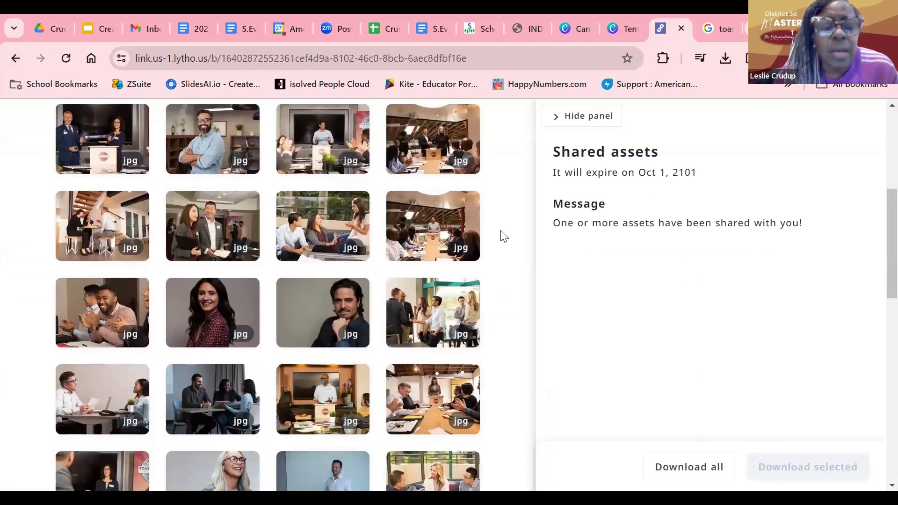
pyautogui.scroll(-8, 502, 236)
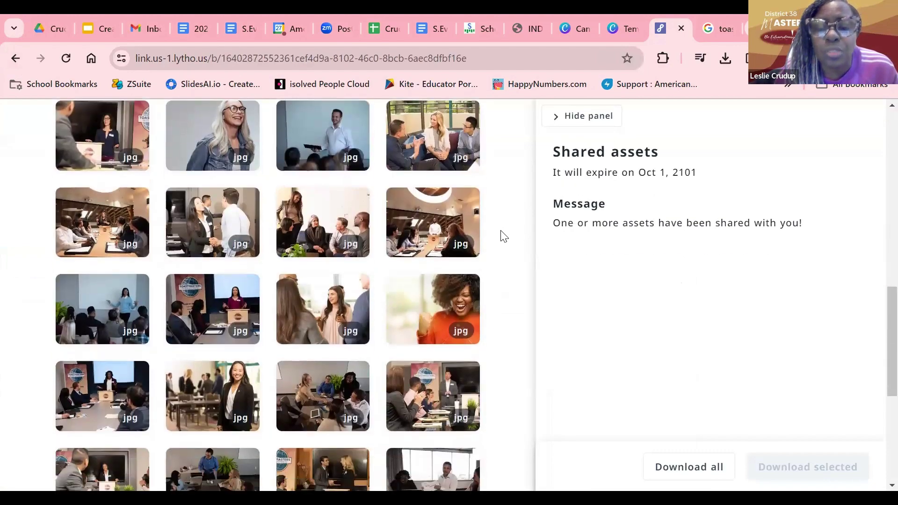
pyautogui.scroll(-6, 502, 236)
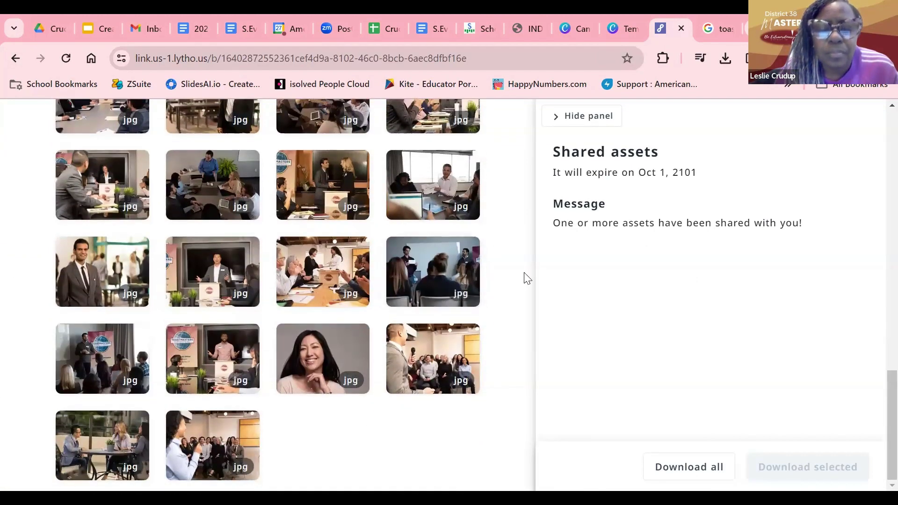
pyautogui.scroll(10, 523, 279)
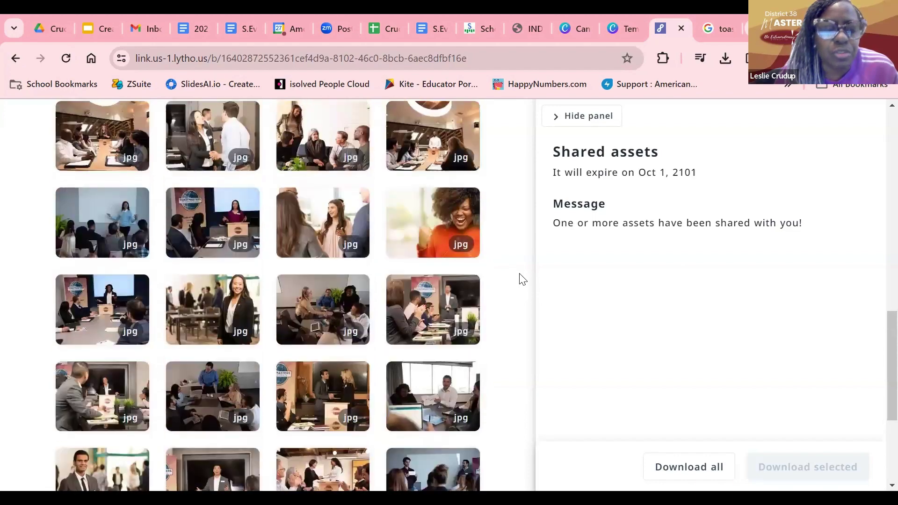
pyautogui.scroll(10, 522, 276)
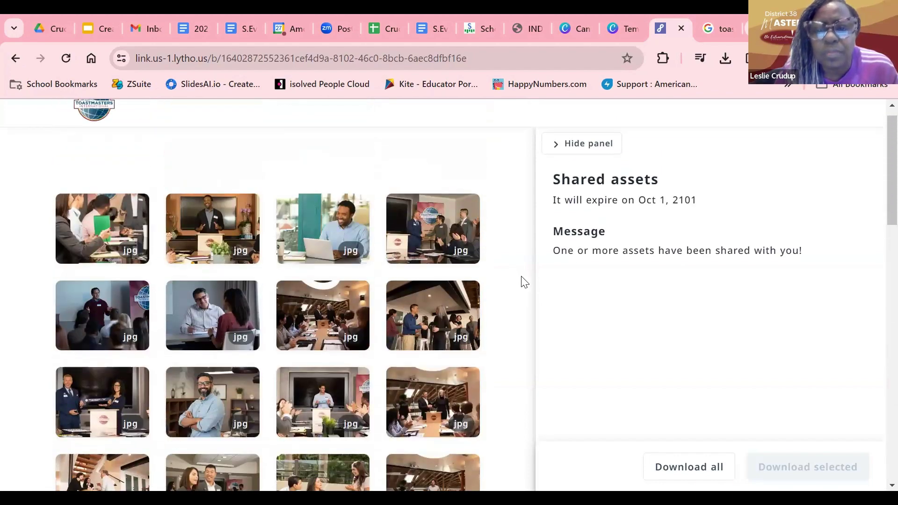
pyautogui.scroll(-15, 523, 280)
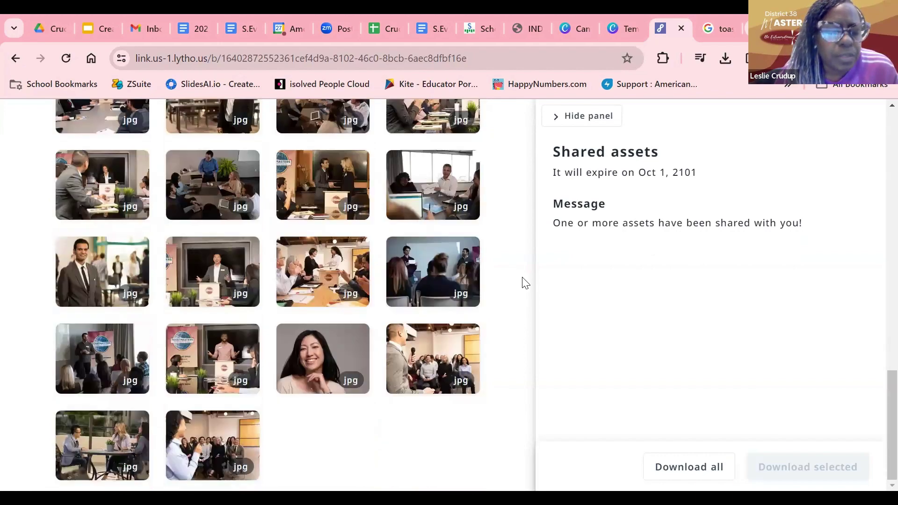
pyautogui.scroll(15, 496, 250)
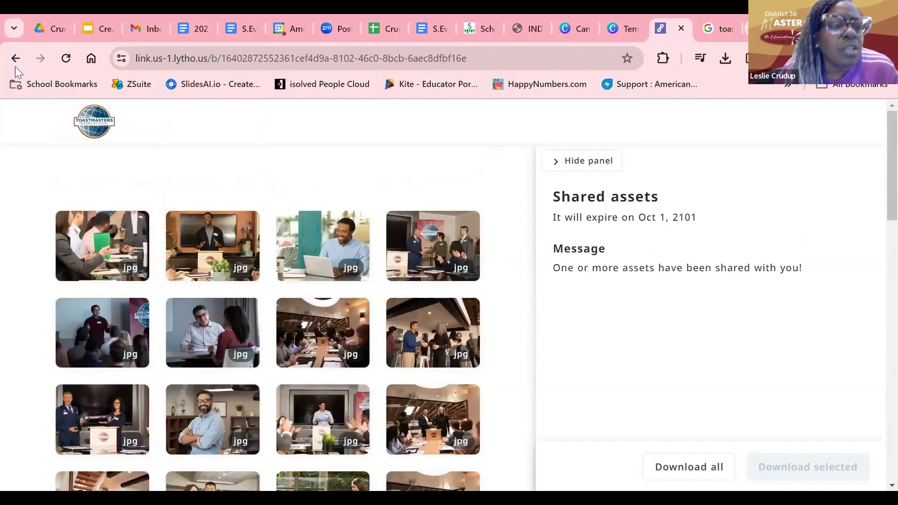
# Return to the Brand Portal and review the business card, stationery and website template options.
pyautogui.click(14, 59)
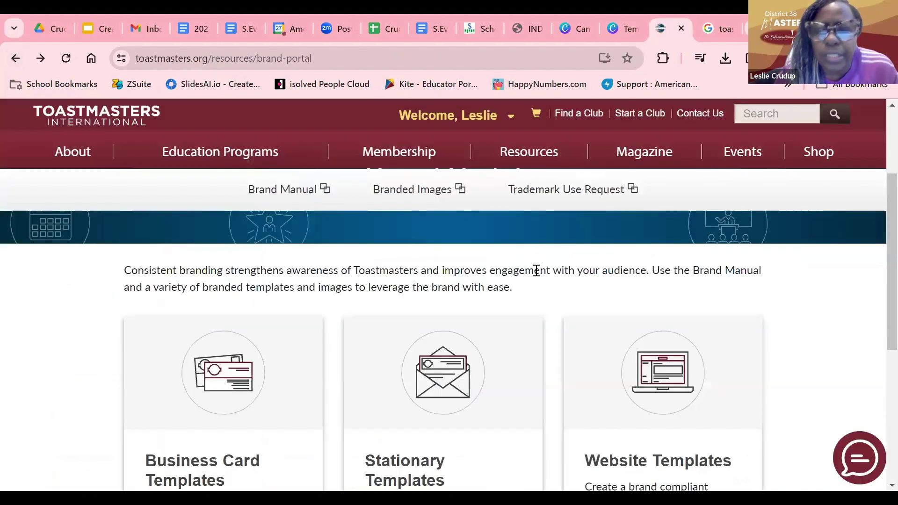
pyautogui.scroll(-3, 535, 269)
pyautogui.scroll(-3, 615, 297)
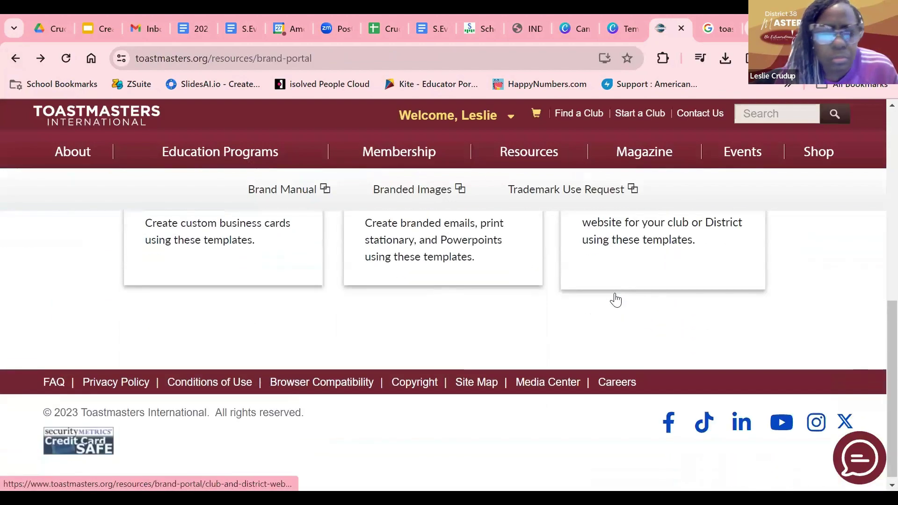
pyautogui.scroll(7, 617, 295)
pyautogui.scroll(-4, 616, 286)
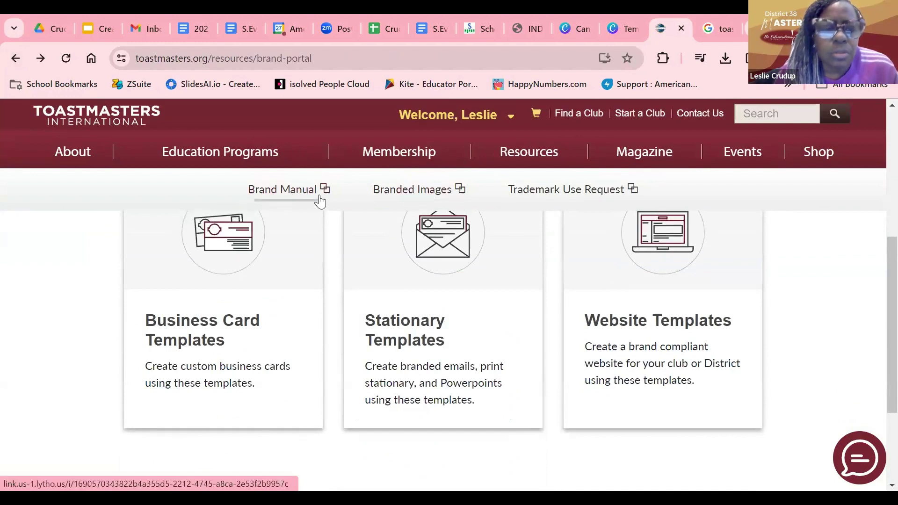
# Reopen the Branded Images collection and hide the shared assets details to enlarge the photo grid.
pyautogui.click(407, 189)
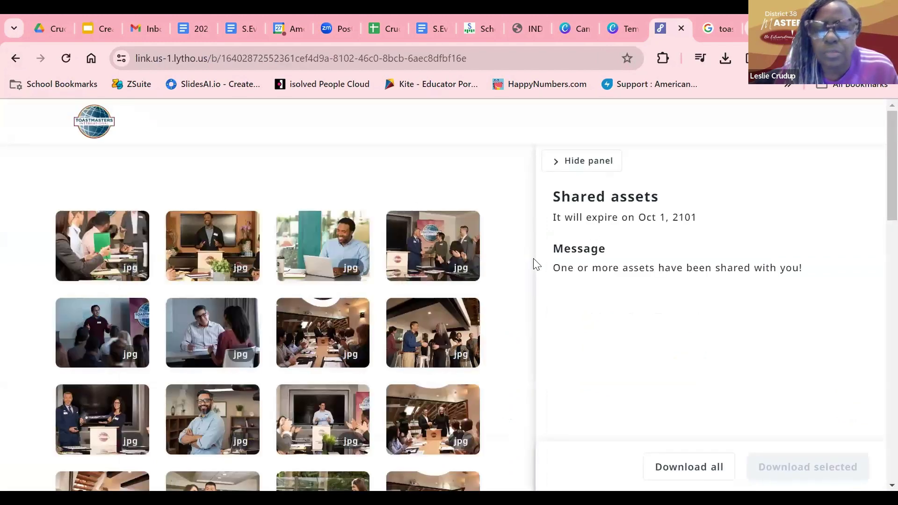
pyautogui.click(568, 172)
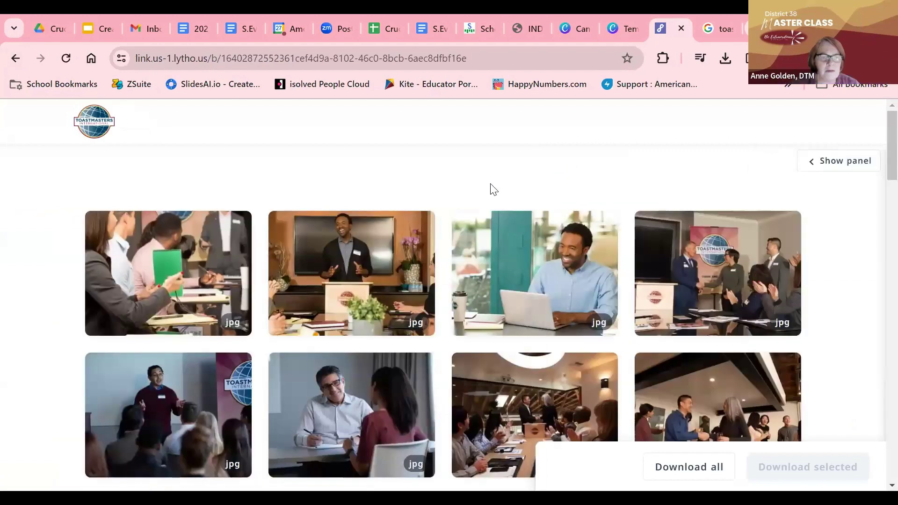
# Return to the Brand Portal, open the Brand Manual and go to the Logo section of its Visual Guidelines.
pyautogui.click(15, 59)
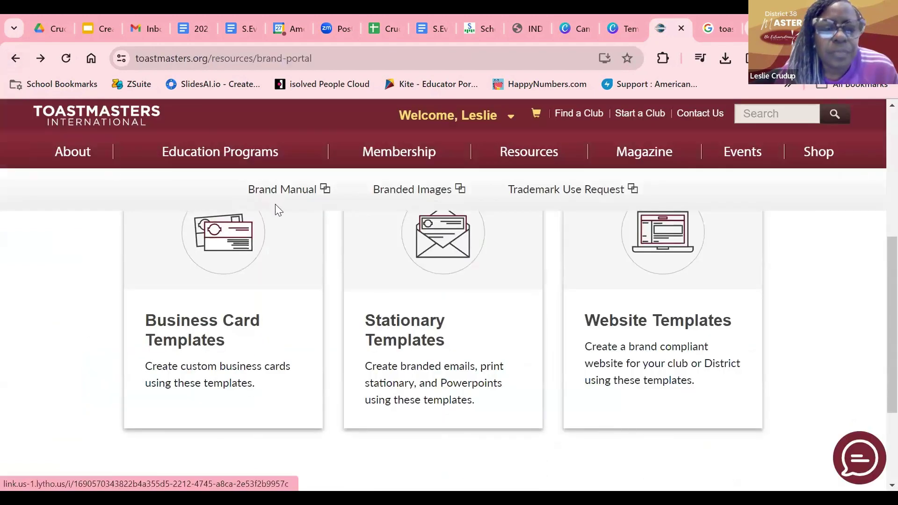
pyautogui.click(275, 187)
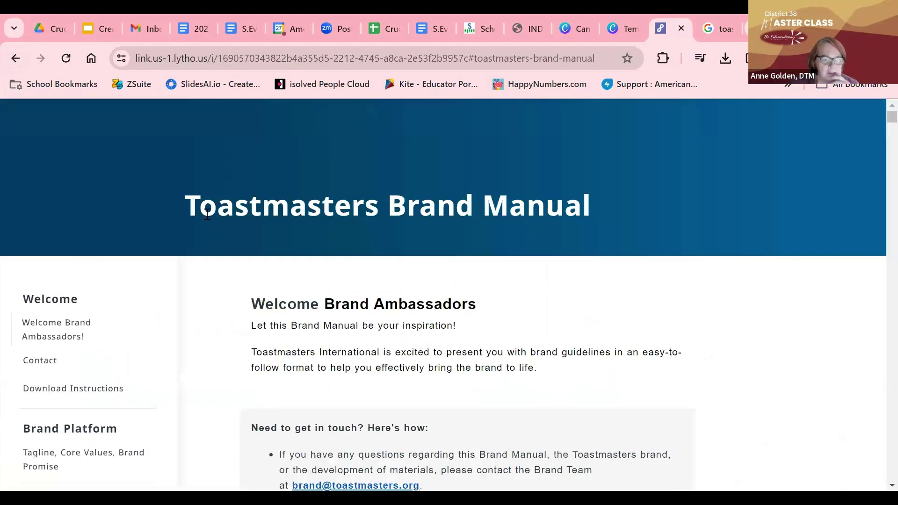
pyautogui.scroll(-5, 153, 352)
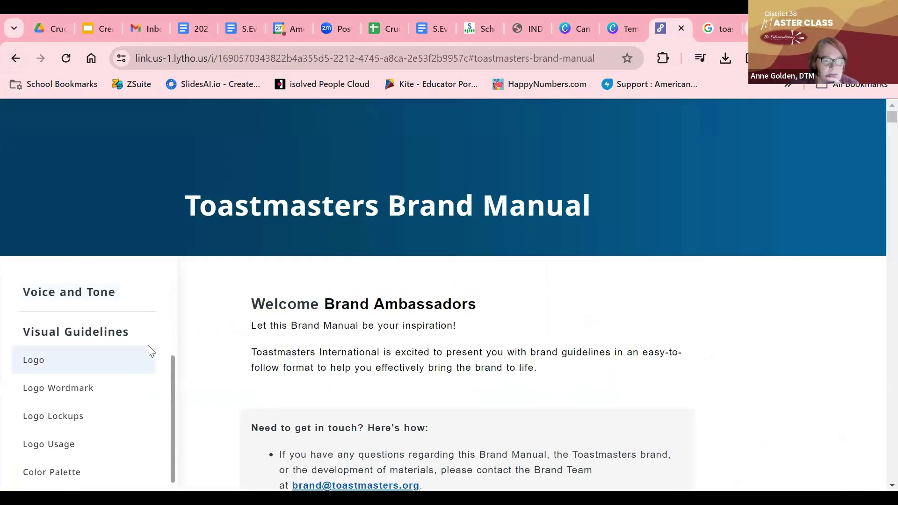
pyautogui.click(30, 367)
# Review the color, grayscale and white logo downloads and the logo's clear space and minimum size rules.
pyautogui.scroll(-6, 386, 299)
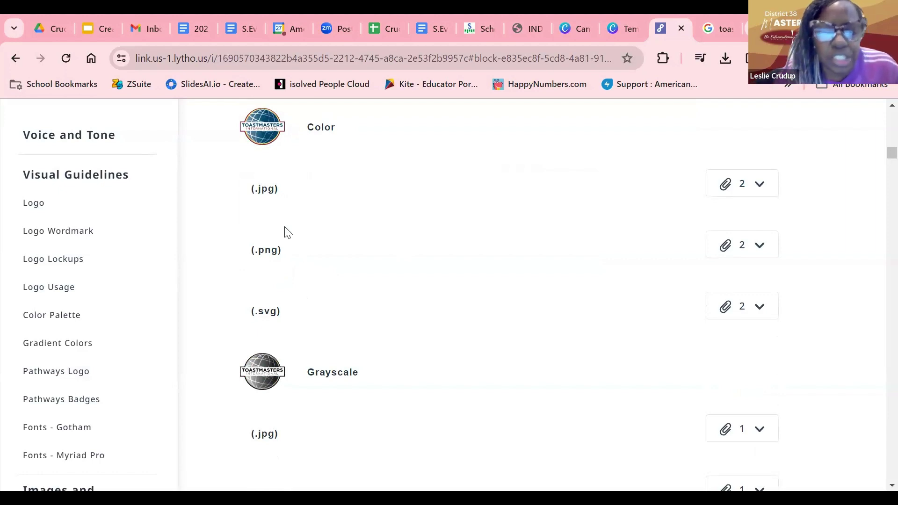
pyautogui.scroll(-1, 308, 304)
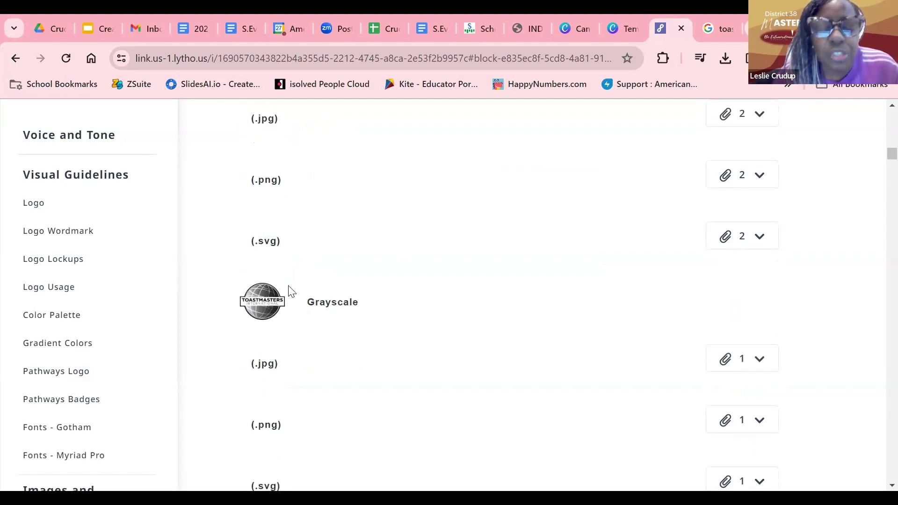
pyautogui.scroll(-1, 280, 307)
pyautogui.scroll(-4, 288, 262)
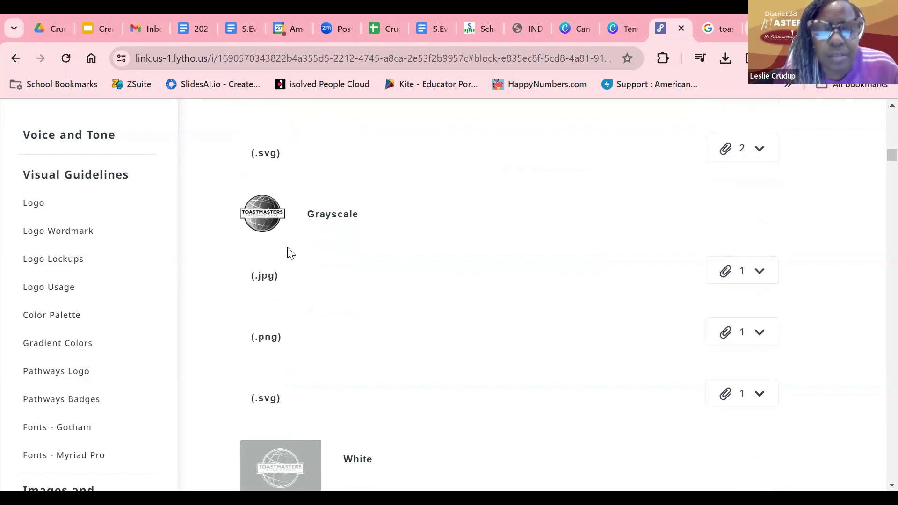
pyautogui.scroll(-4, 289, 253)
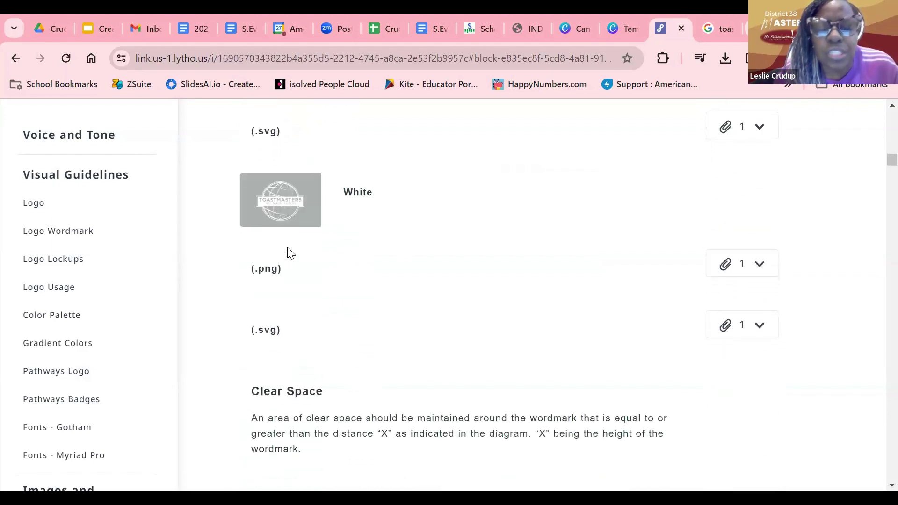
pyautogui.scroll(-8, 288, 253)
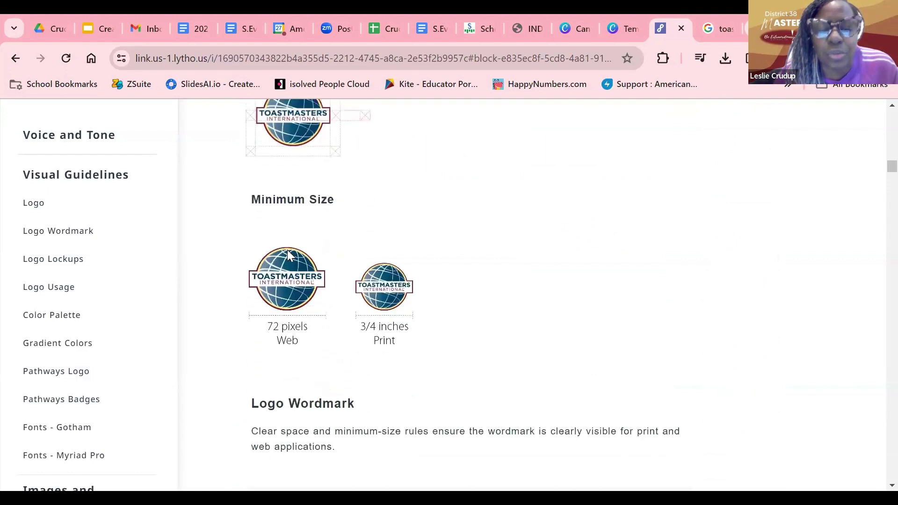
# Examine the wordmark versions with their clear space and minimum size rules, then the color logo lockups with website.
pyautogui.scroll(-3, 289, 258)
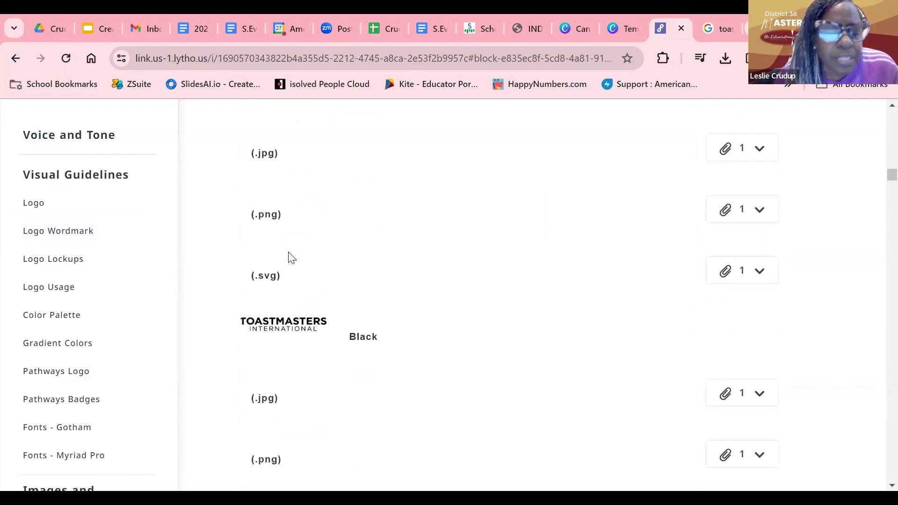
pyautogui.scroll(-3, 288, 258)
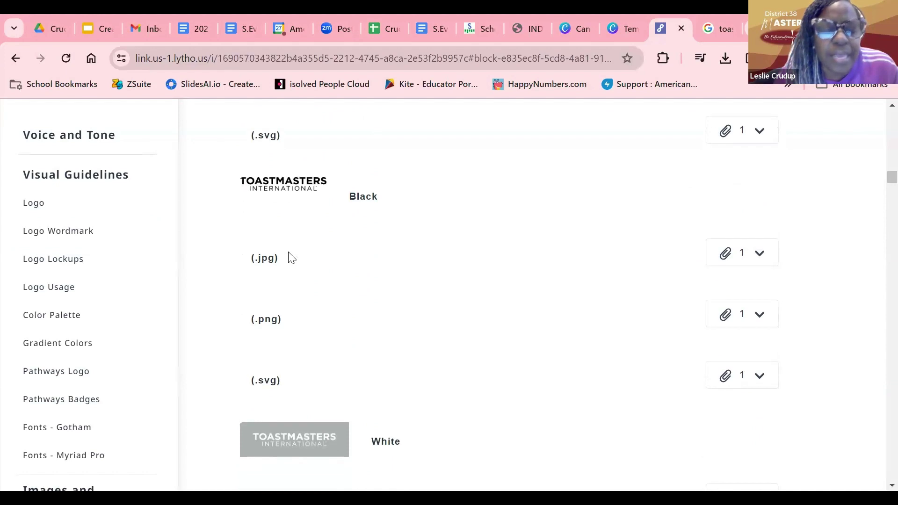
pyautogui.scroll(-6, 291, 258)
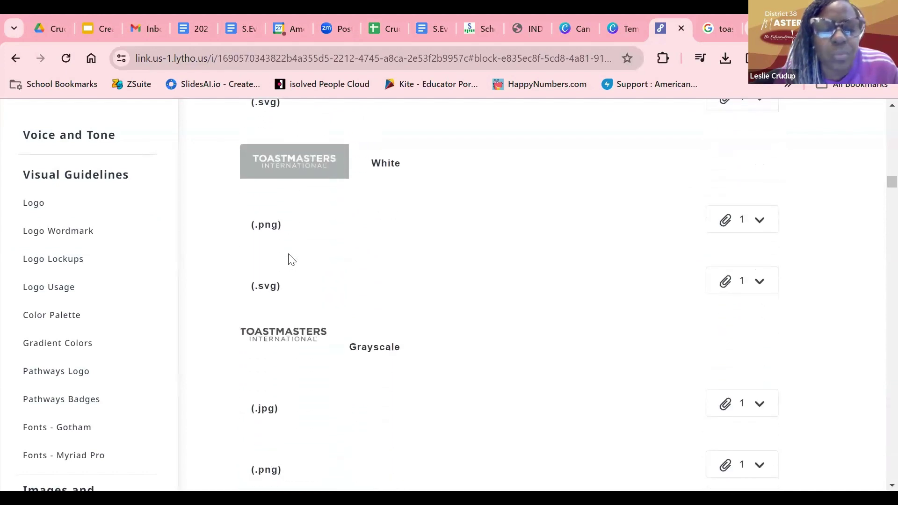
pyautogui.scroll(-10, 288, 253)
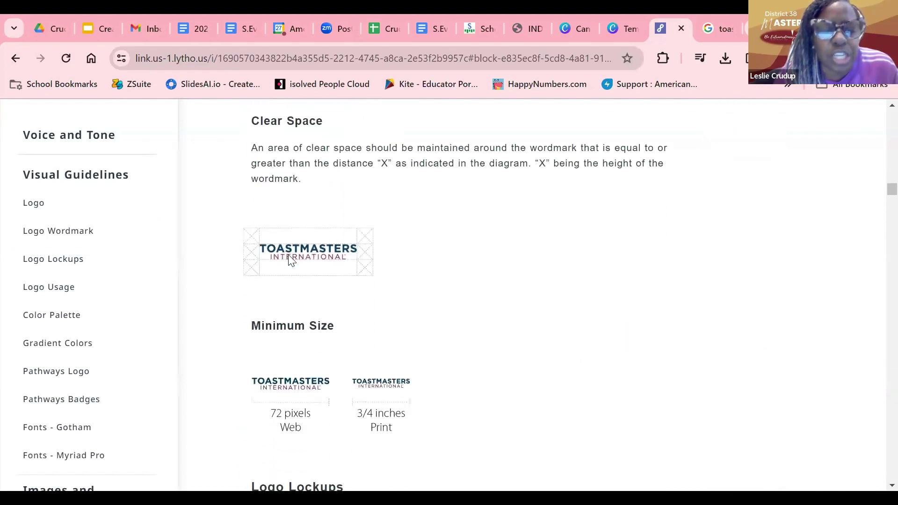
pyautogui.scroll(-1, 288, 257)
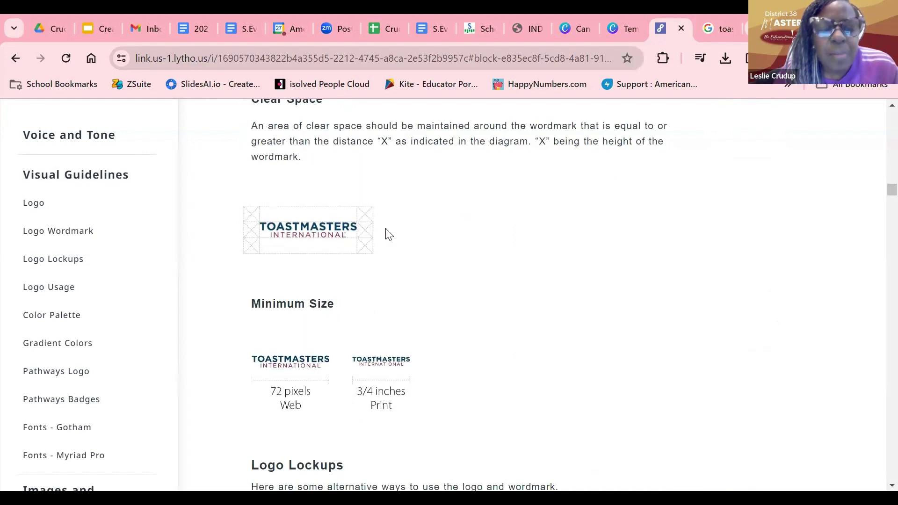
pyautogui.scroll(-3, 349, 248)
pyautogui.scroll(-5, 344, 247)
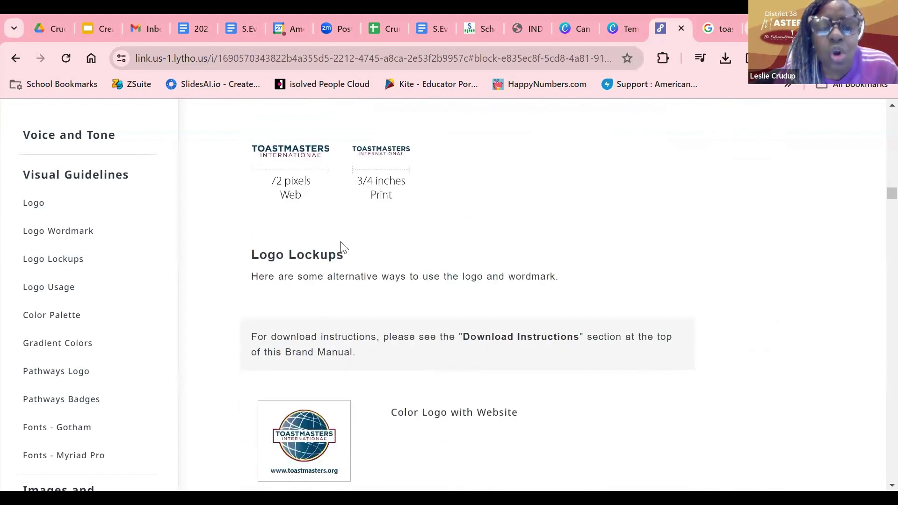
pyautogui.scroll(-1, 344, 247)
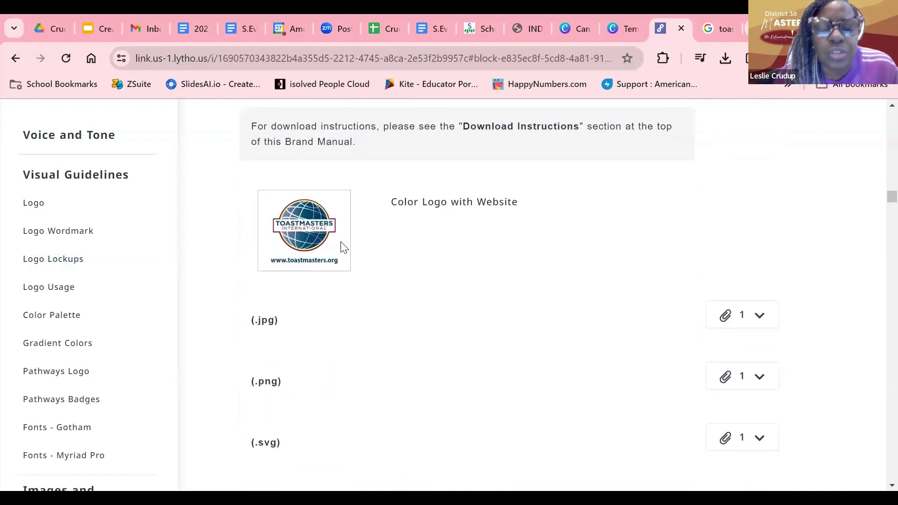
pyautogui.scroll(-2, 344, 248)
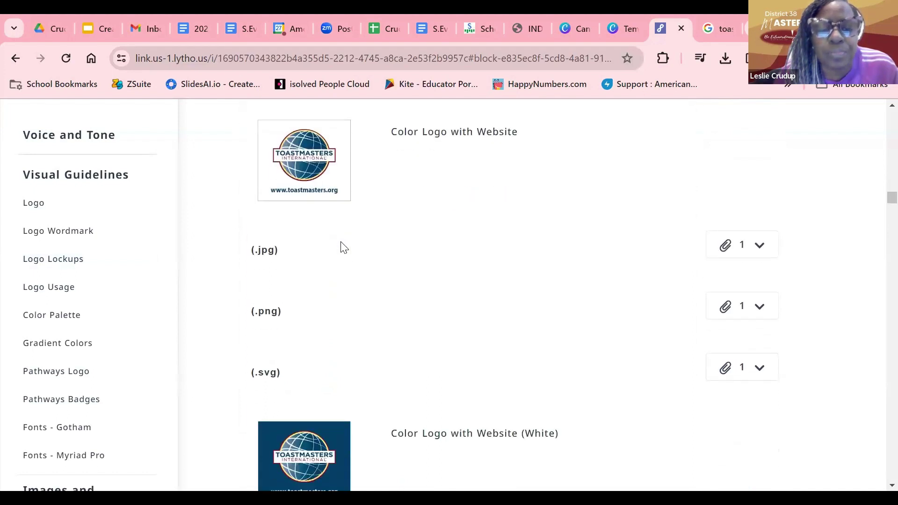
pyautogui.scroll(-2, 344, 247)
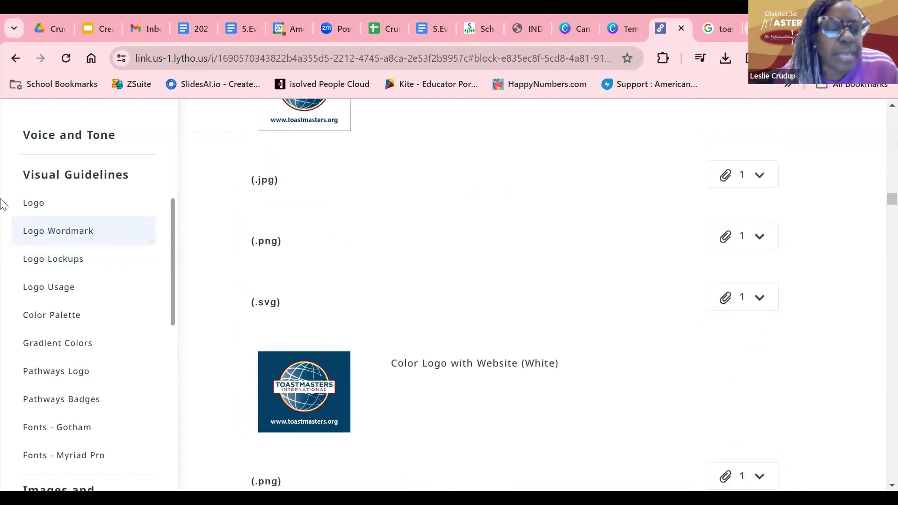
# Jump back to the Logo Wordmark section and look over the color and black wordmark files.
pyautogui.click(40, 242)
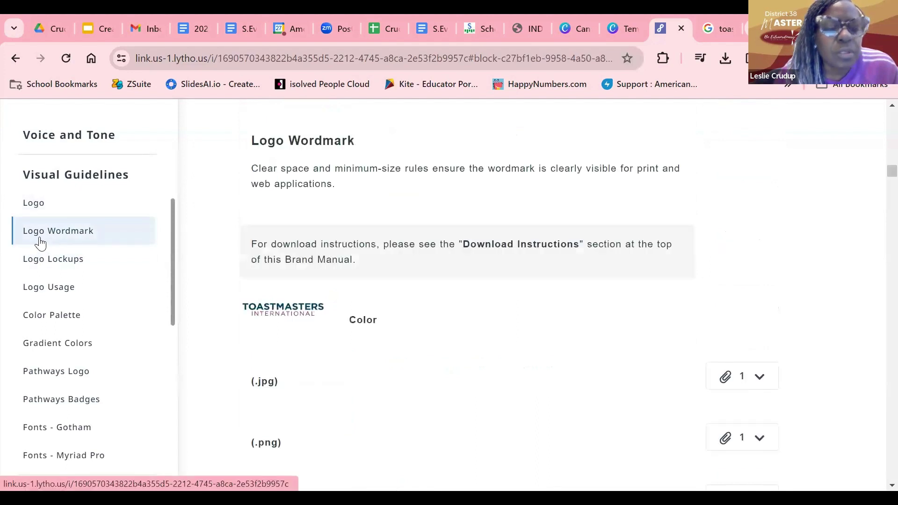
pyautogui.scroll(-2, 406, 296)
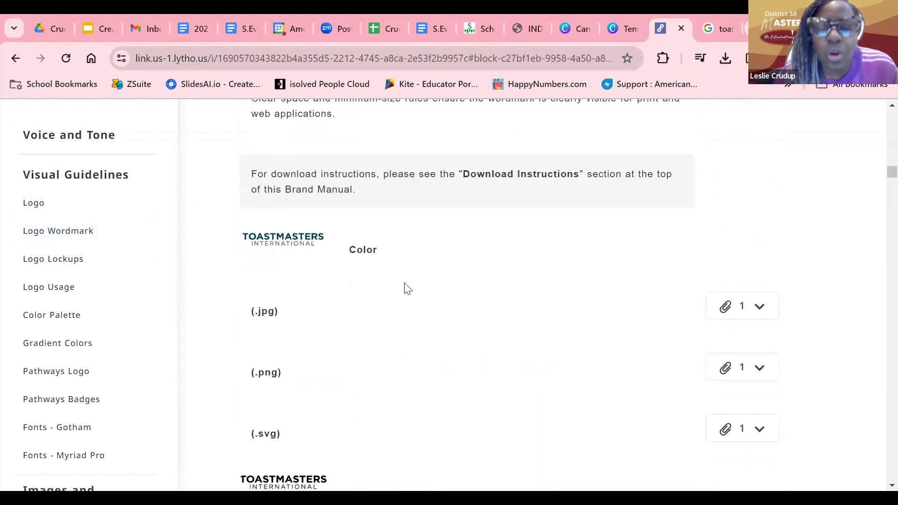
pyautogui.scroll(-3, 405, 293)
pyautogui.scroll(-1, 406, 289)
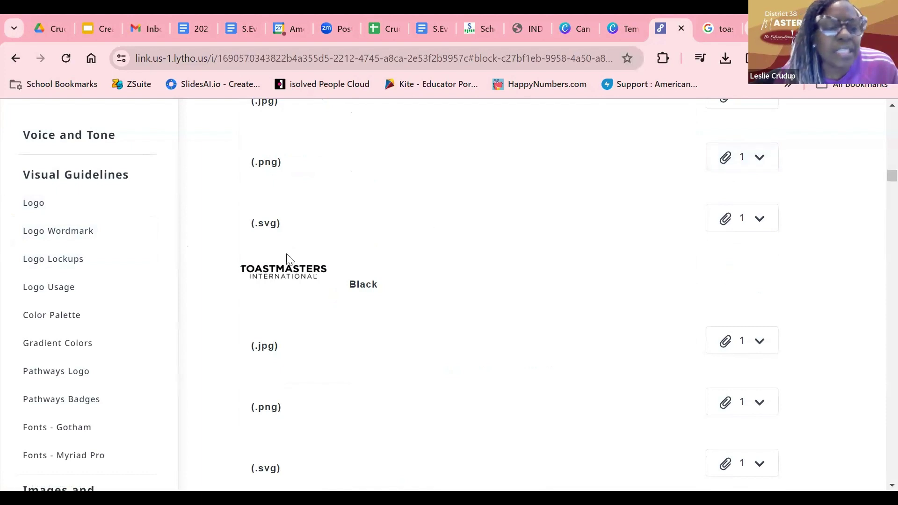
pyautogui.scroll(-2, 101, 259)
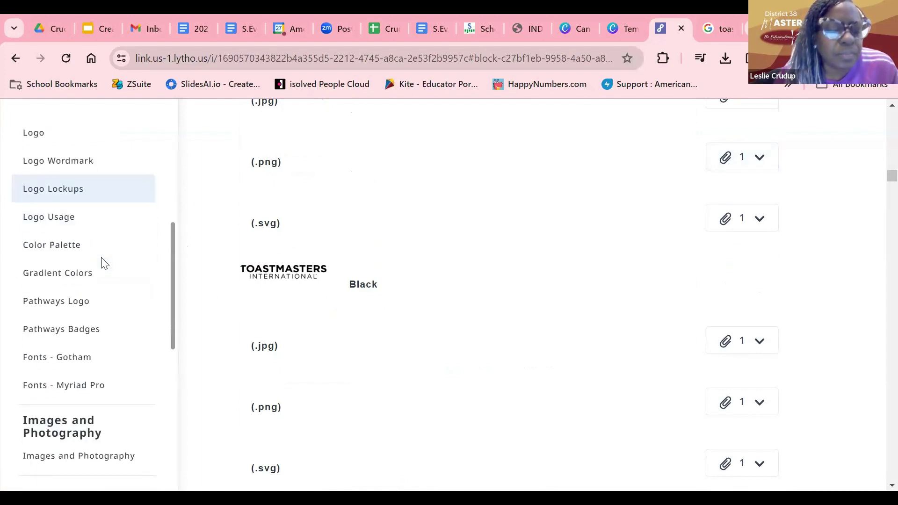
# View the Pathways Logo section and the Fonts - Gotham section of the Brand Manual.
pyautogui.click(72, 308)
pyautogui.scroll(-2, 422, 302)
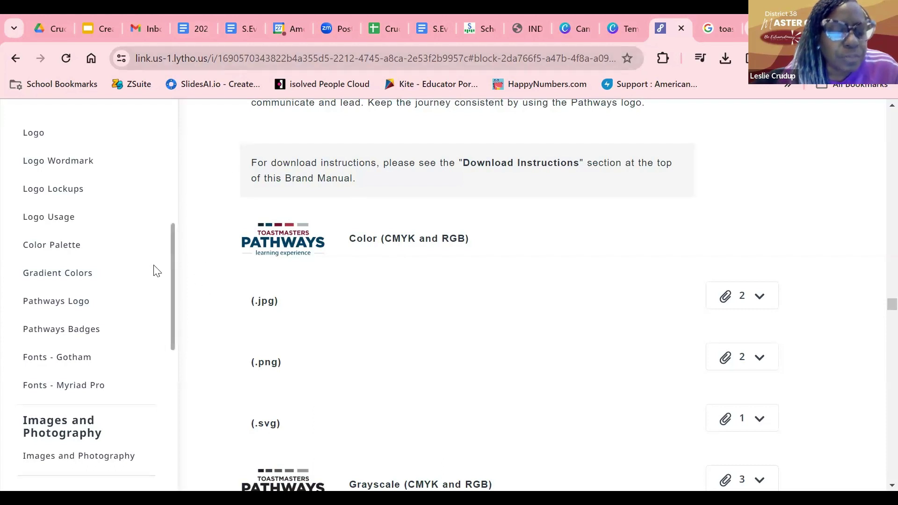
pyautogui.click(76, 371)
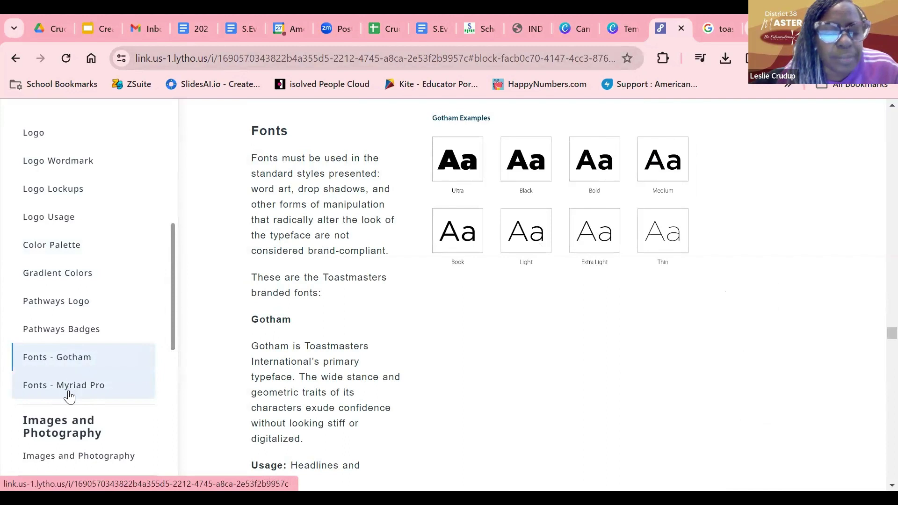
pyautogui.moveTo(171, 281); pyautogui.dragTo(172, 338)
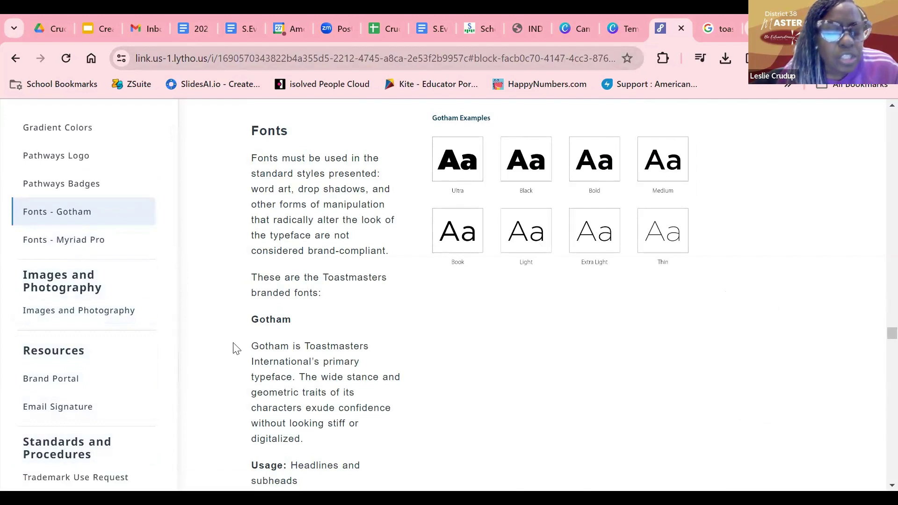
# Look back through the Pathways badges, Pathways logo rules, gradient charts and color palette swatches.
pyautogui.scroll(5, 438, 341)
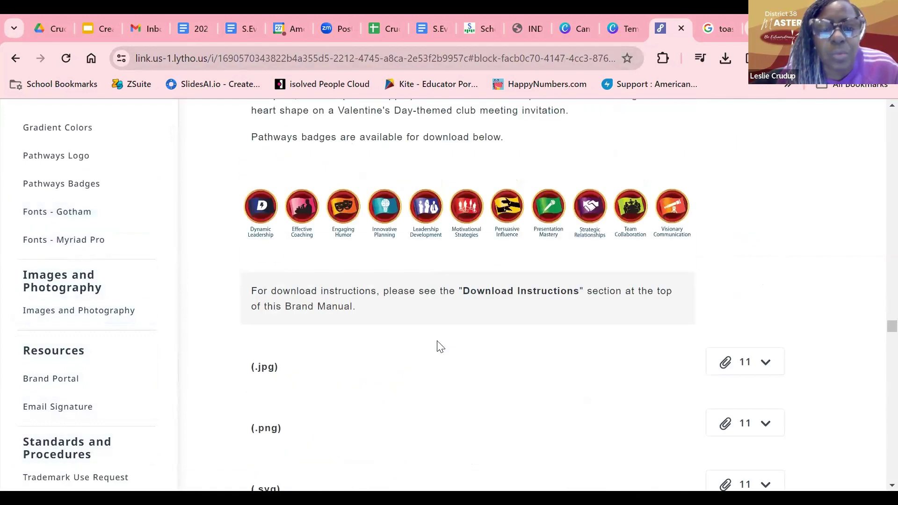
pyautogui.scroll(8, 440, 346)
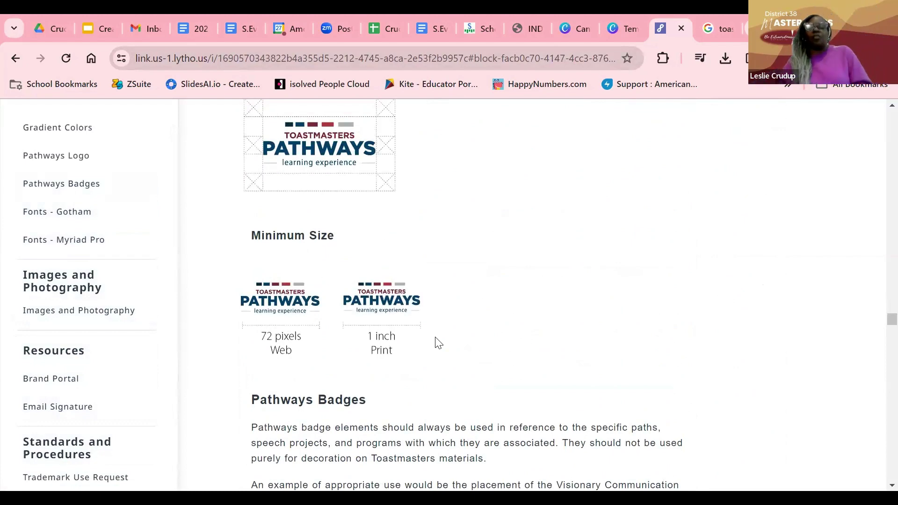
pyautogui.scroll(8, 510, 273)
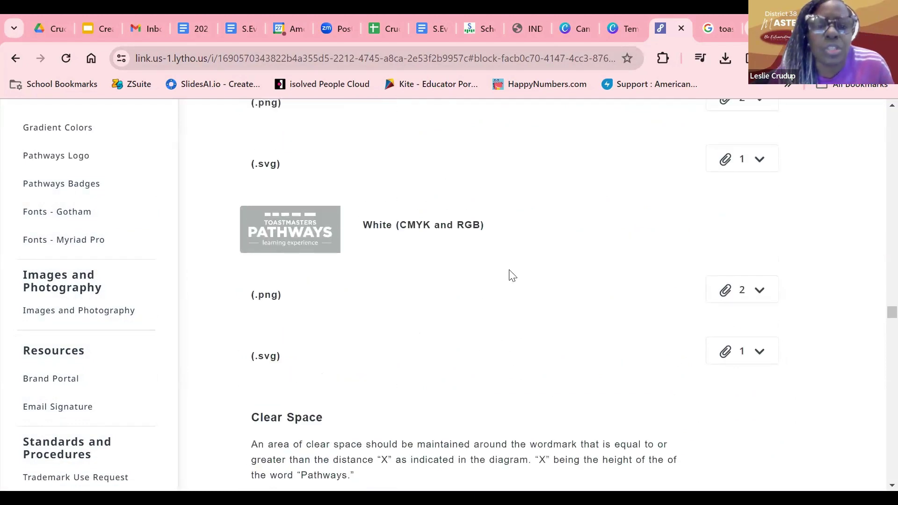
pyautogui.scroll(15, 511, 275)
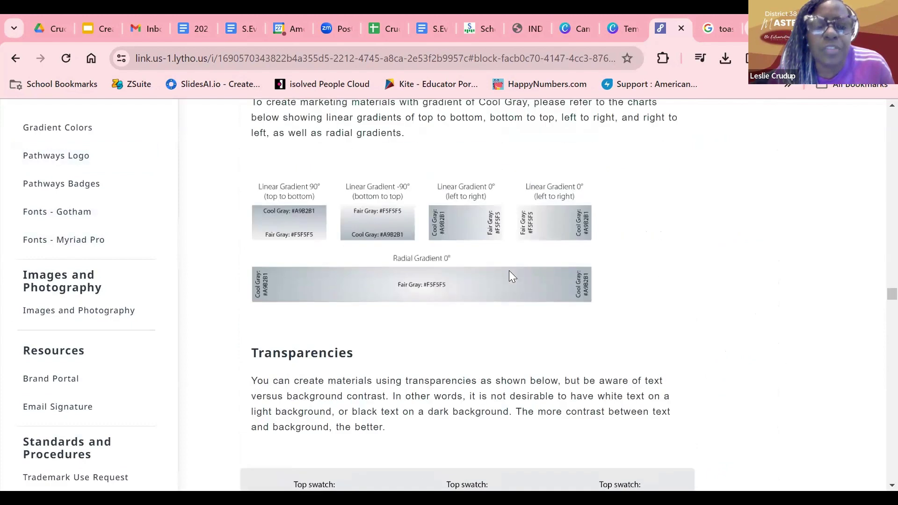
pyautogui.scroll(12, 510, 274)
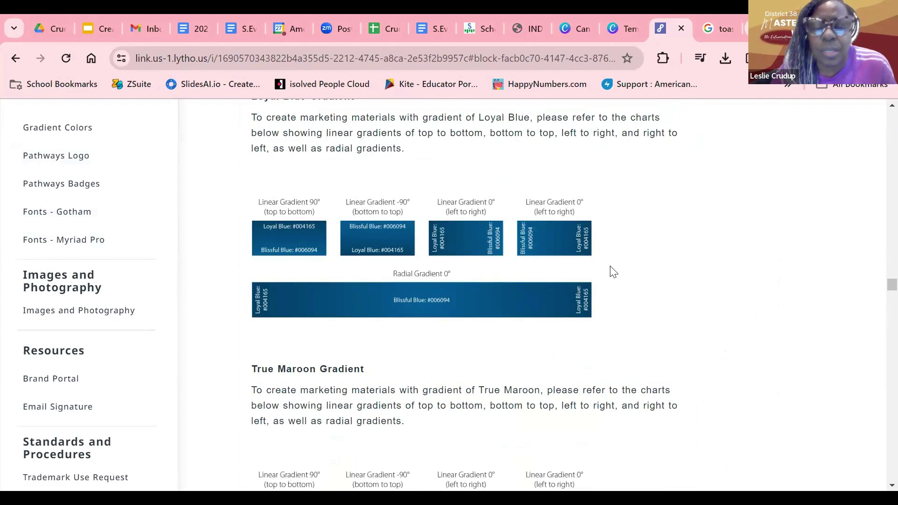
pyautogui.scroll(10, 613, 272)
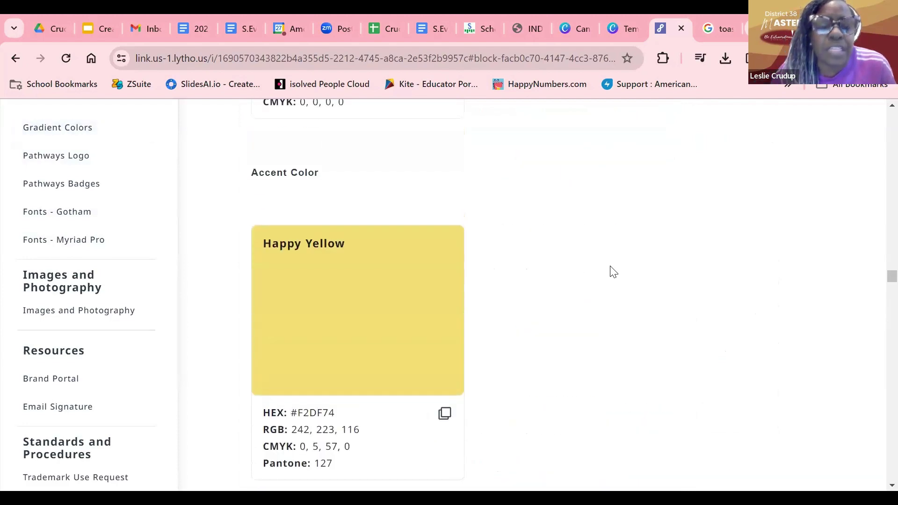
pyautogui.scroll(5, 610, 270)
# Return to the Welcome section at the start of the Brand Manual.
pyautogui.scroll(7, 144, 259)
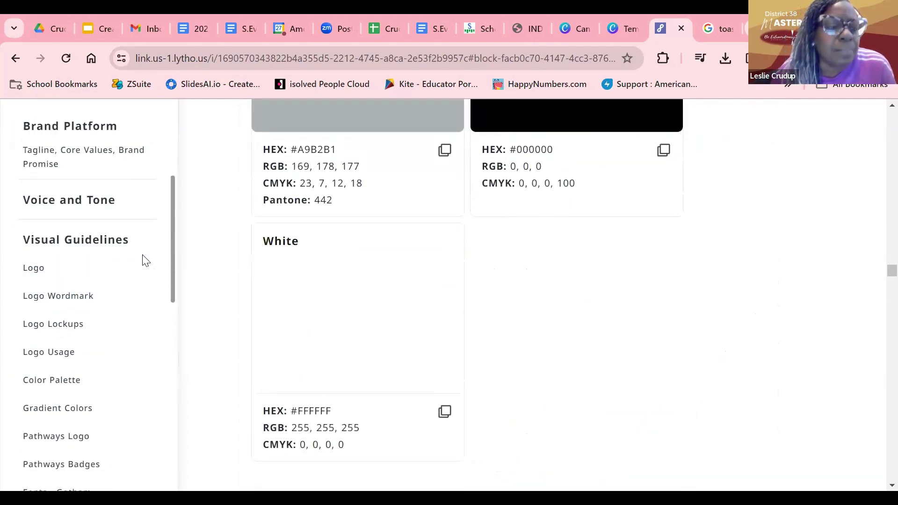
pyautogui.scroll(2, 144, 258)
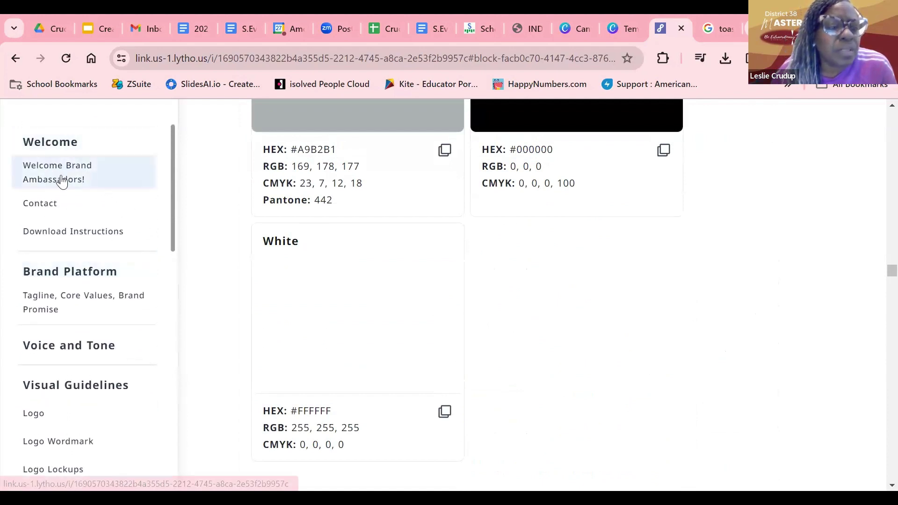
pyautogui.click(52, 148)
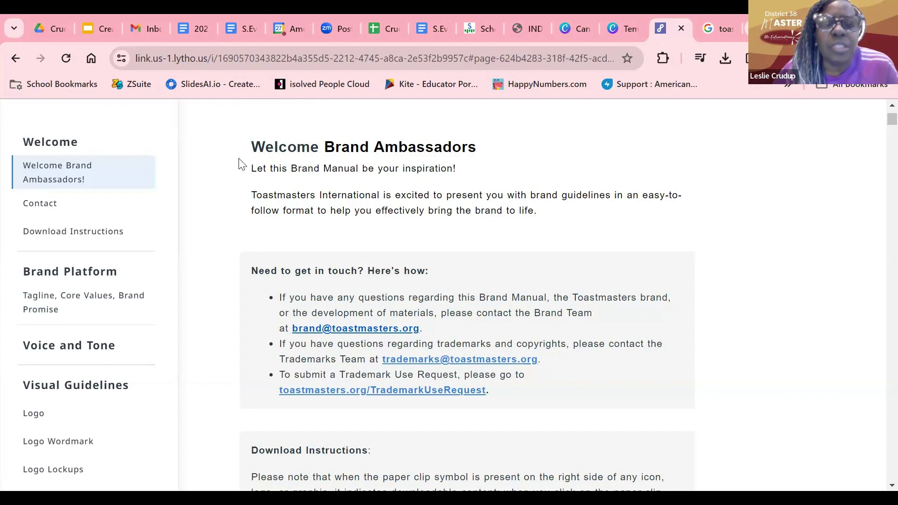
# Switch to Canva's plans and pricing page.
pyautogui.click(618, 32)
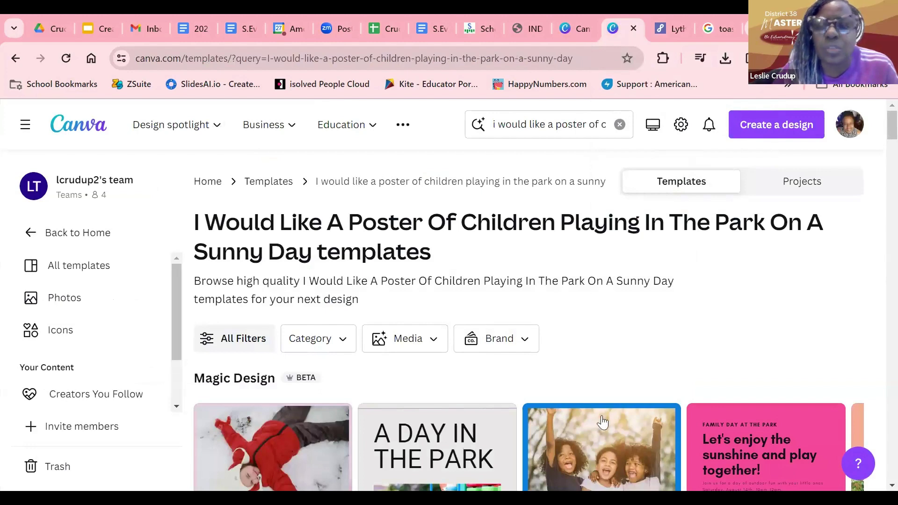
pyautogui.click(570, 30)
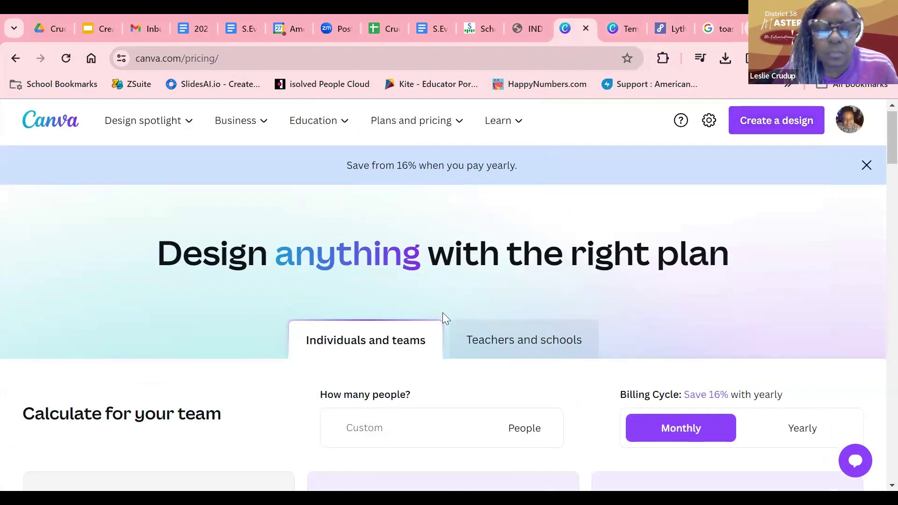
# Glance over the pricing plans, then return to the Canva home page from the poster template results.
pyautogui.scroll(-5, 451, 292)
pyautogui.scroll(5, 553, 252)
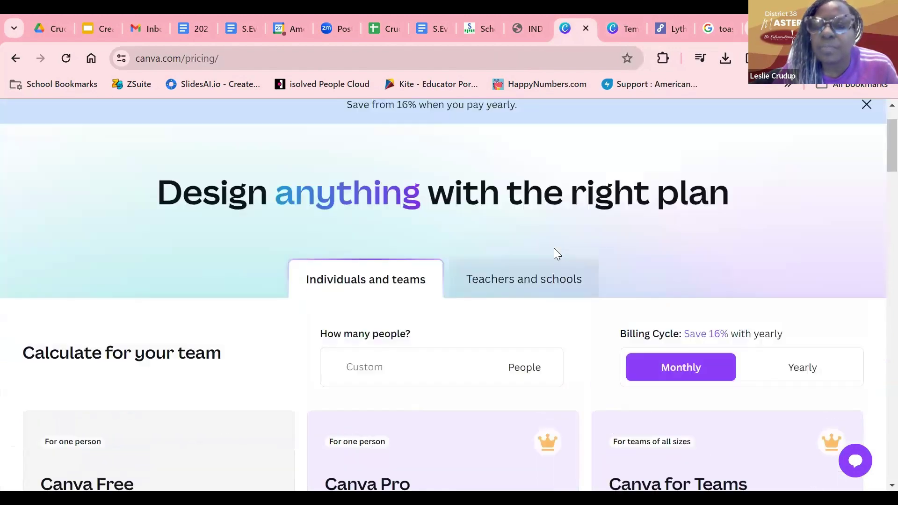
pyautogui.click(621, 29)
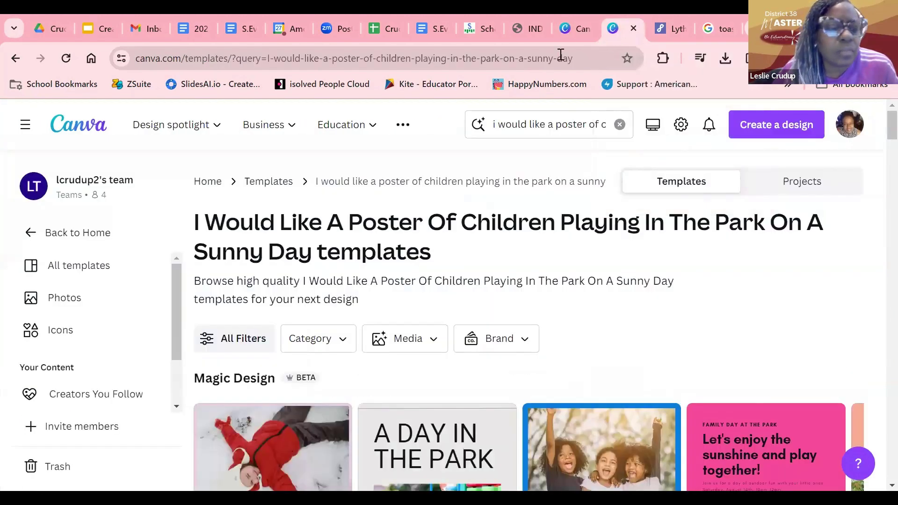
pyautogui.click(52, 233)
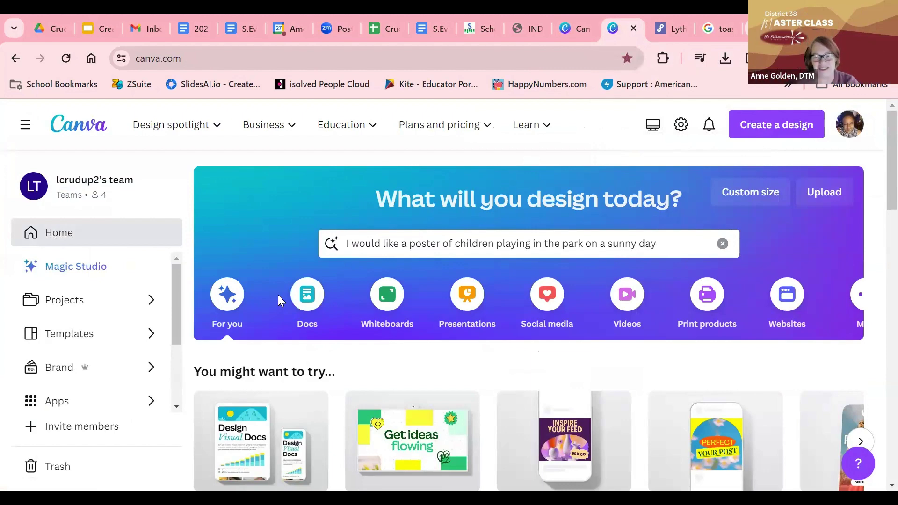
pyautogui.scroll(-3, 278, 295)
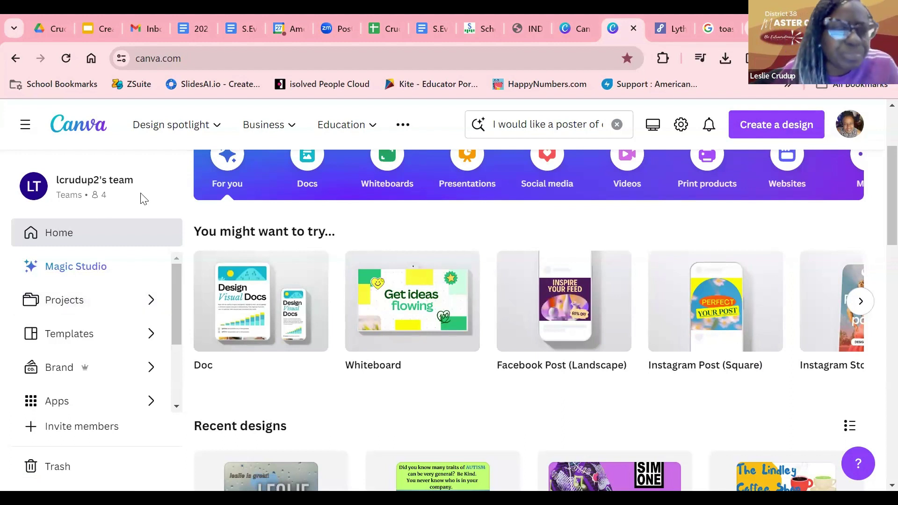
# Find the recent Instagram post with the rainy-window background among all projects and open it for editing.
pyautogui.click(70, 312)
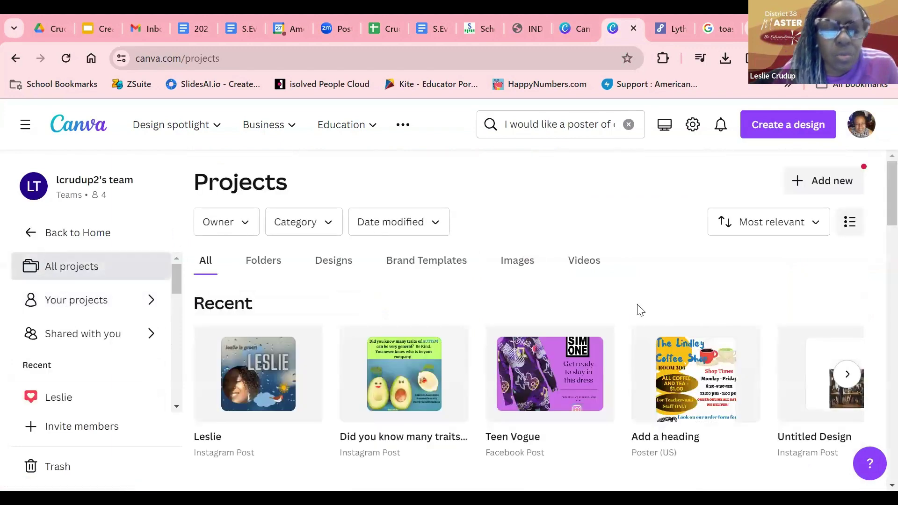
pyautogui.scroll(-2, 664, 271)
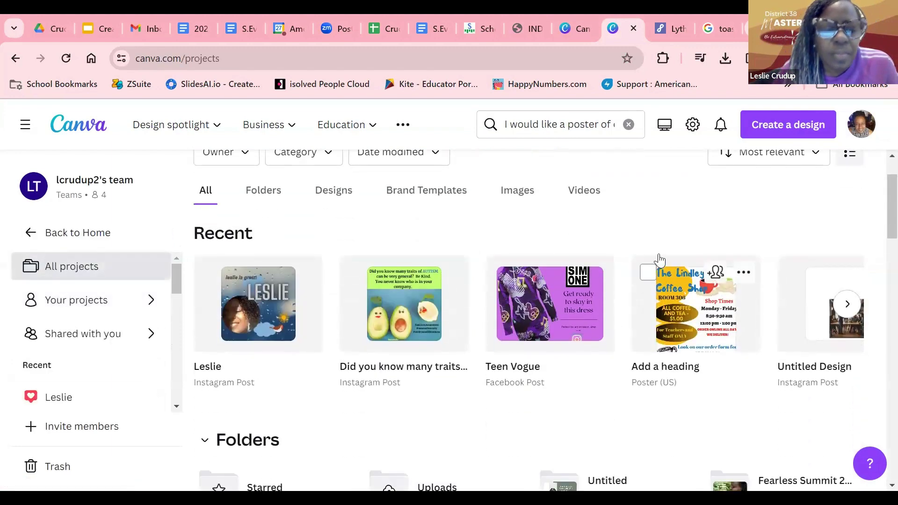
pyautogui.scroll(-2, 653, 253)
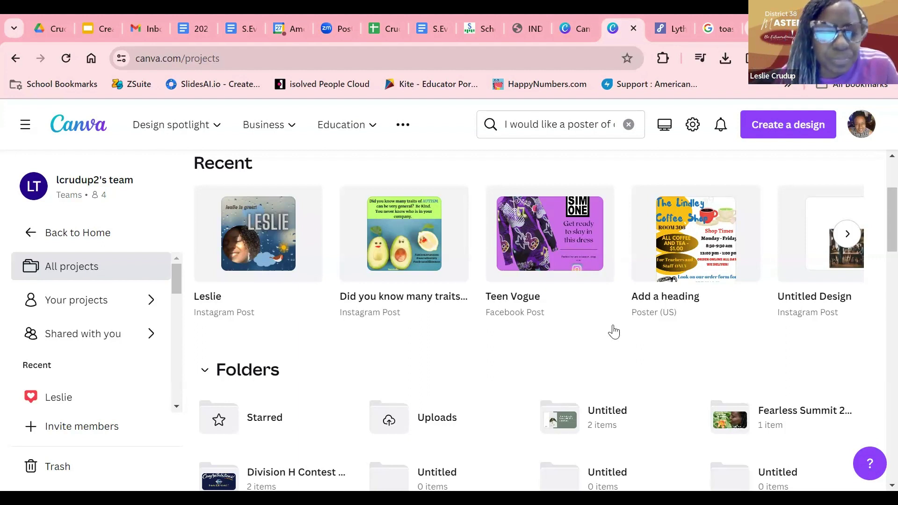
pyautogui.click(281, 261)
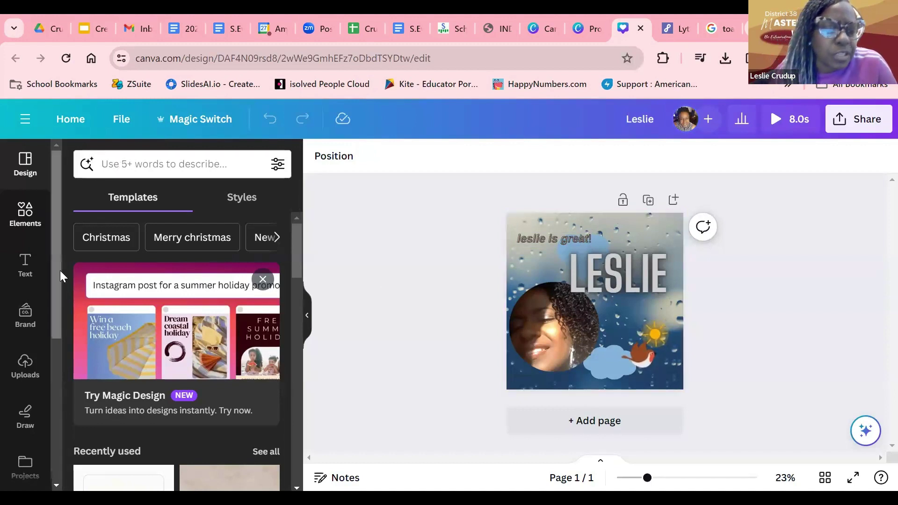
# Browse the existing designs in your projects from within the editor, down to the "20% off" Instagram post.
pyautogui.moveTo(54, 276); pyautogui.dragTo(10, 367)
pyautogui.click(32, 357)
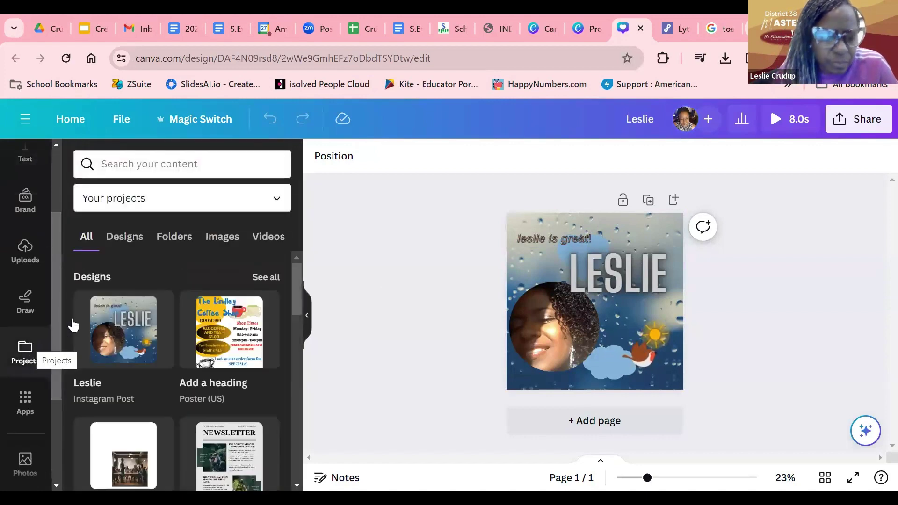
pyautogui.scroll(-8, 162, 326)
pyautogui.scroll(-10, 159, 344)
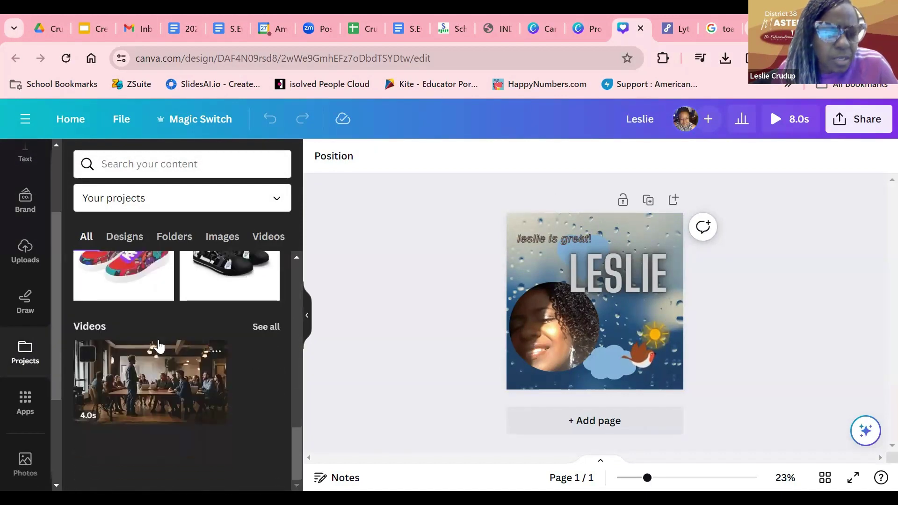
pyautogui.click(118, 242)
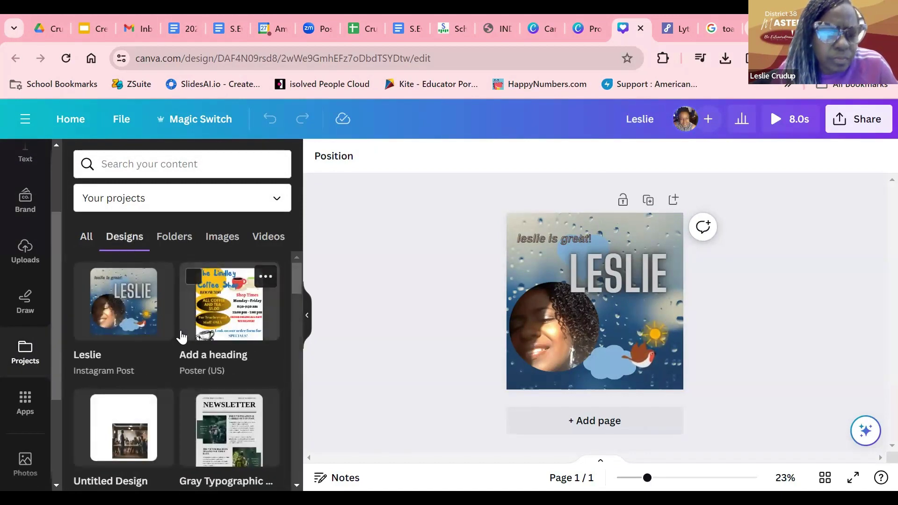
pyautogui.scroll(-7, 150, 369)
pyautogui.scroll(-8, 151, 371)
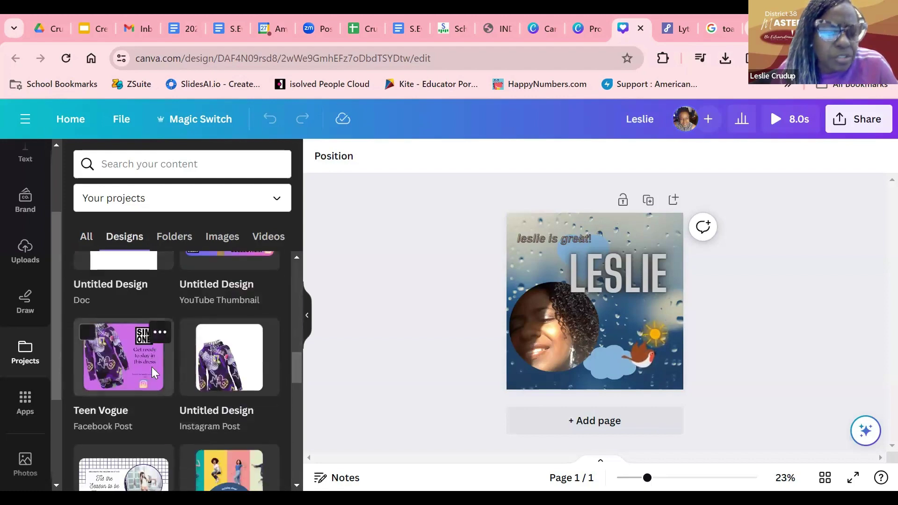
pyautogui.scroll(-8, 152, 372)
pyautogui.scroll(-8, 153, 372)
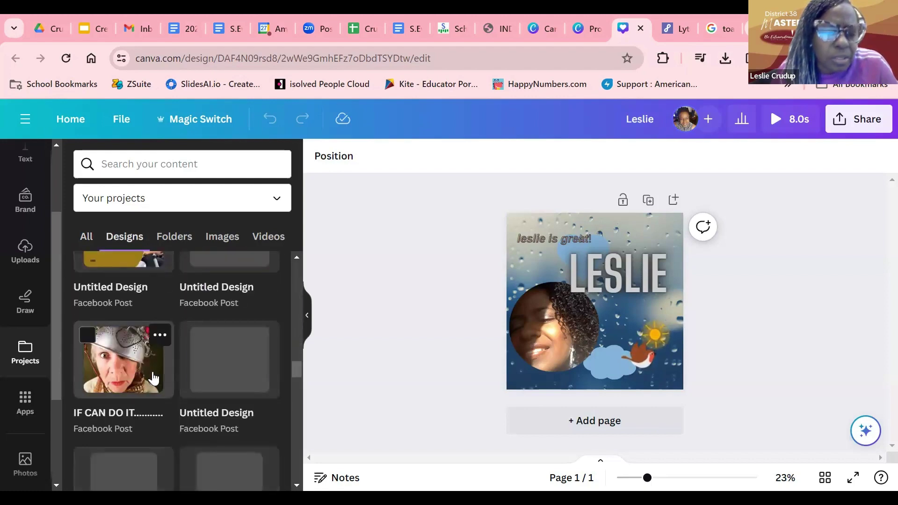
pyautogui.scroll(-5, 155, 384)
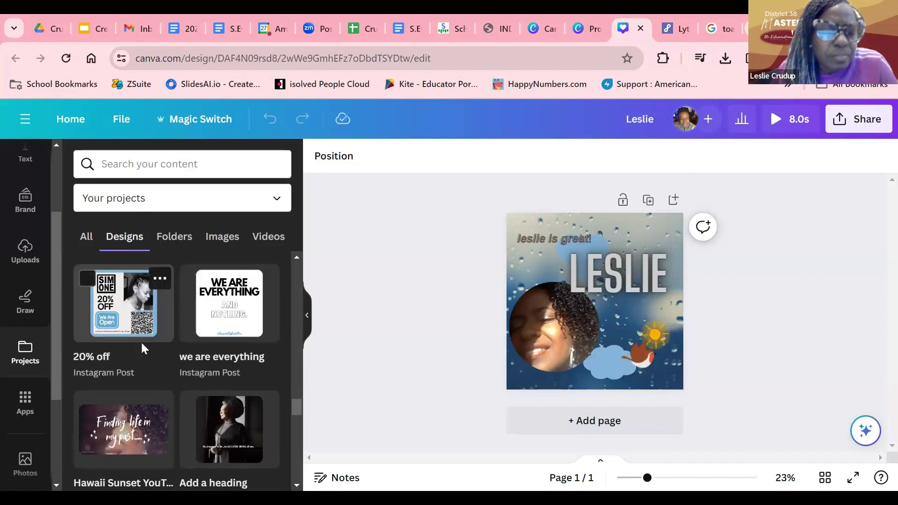
pyautogui.click(116, 332)
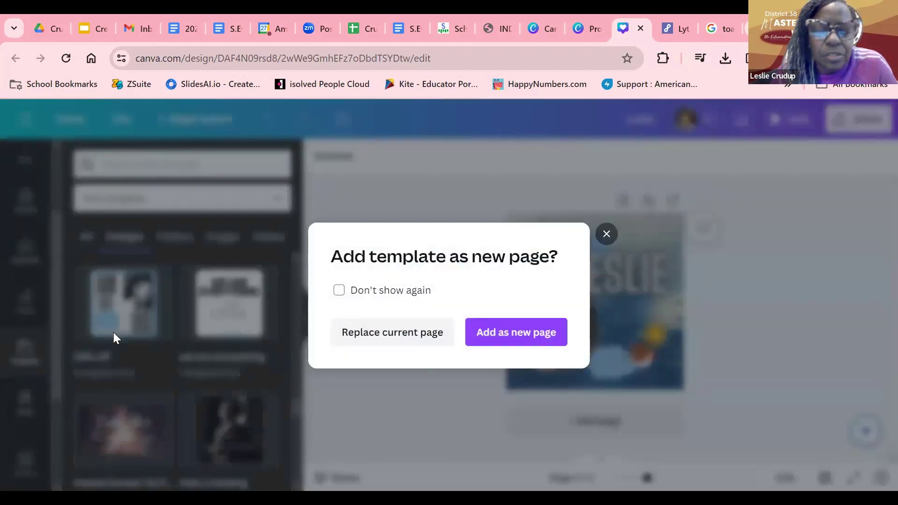
pyautogui.click(606, 234)
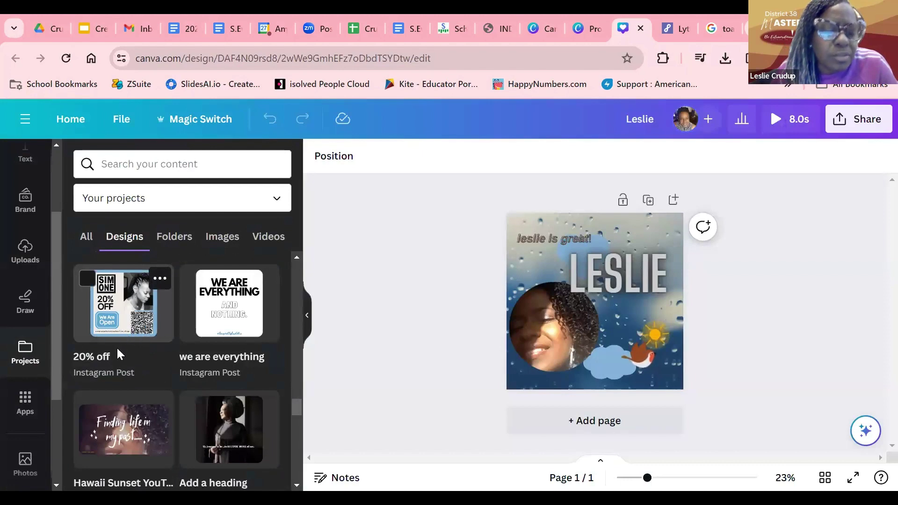
# Add the first certificate from the 8-page "Copy of (Bulk) Modern Elegan..." design as a new page.
pyautogui.scroll(-5, 158, 434)
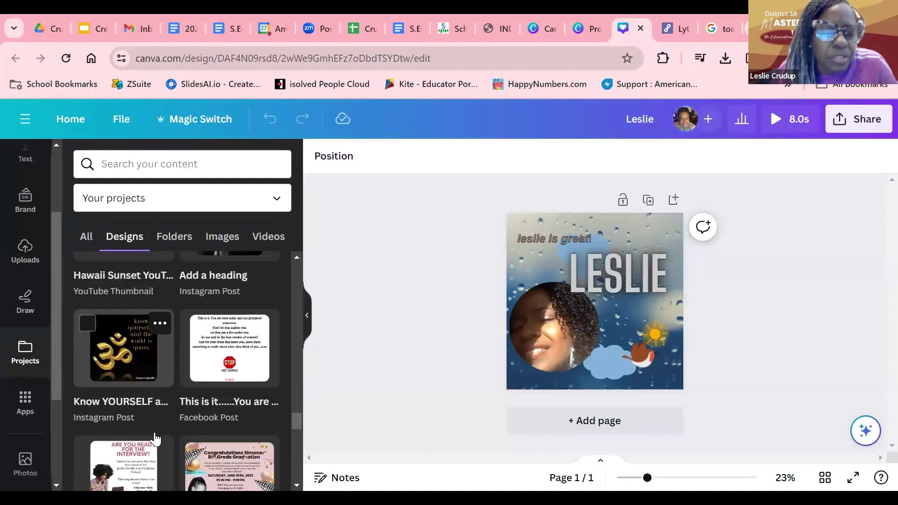
pyautogui.scroll(-6, 155, 434)
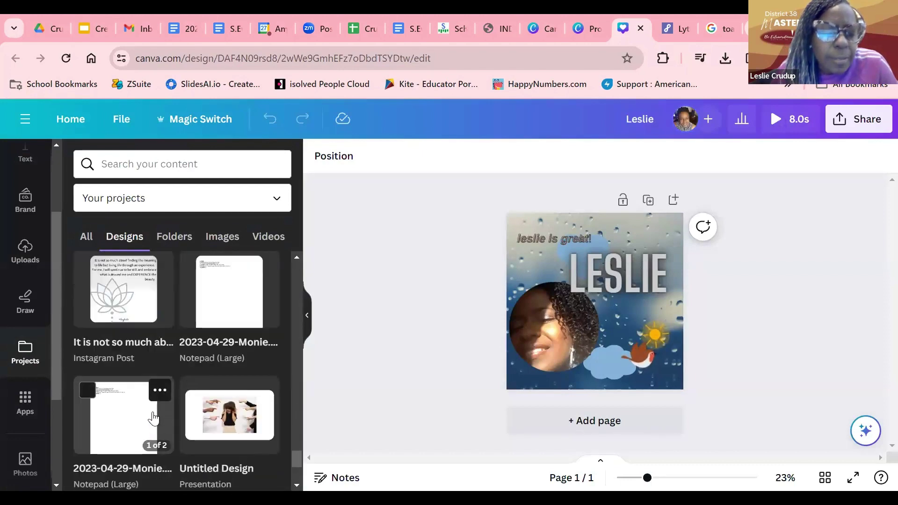
pyautogui.scroll(-5, 154, 411)
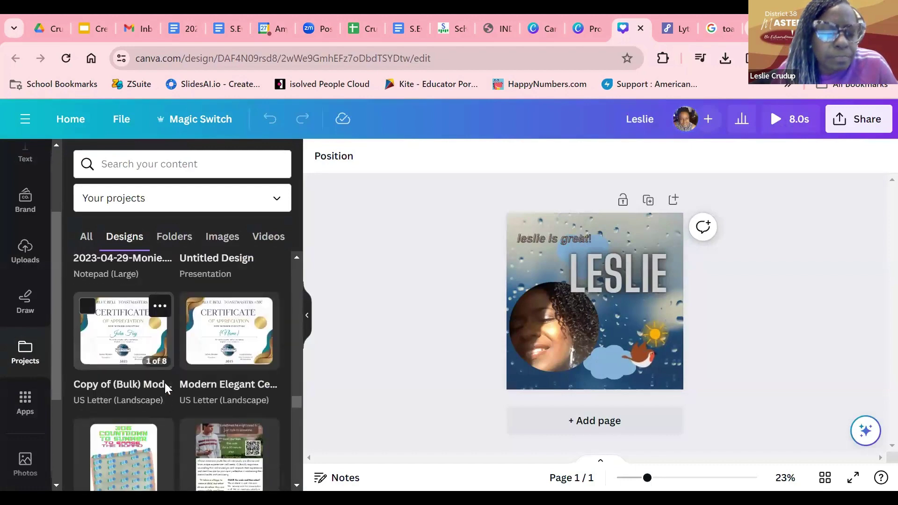
pyautogui.click(112, 361)
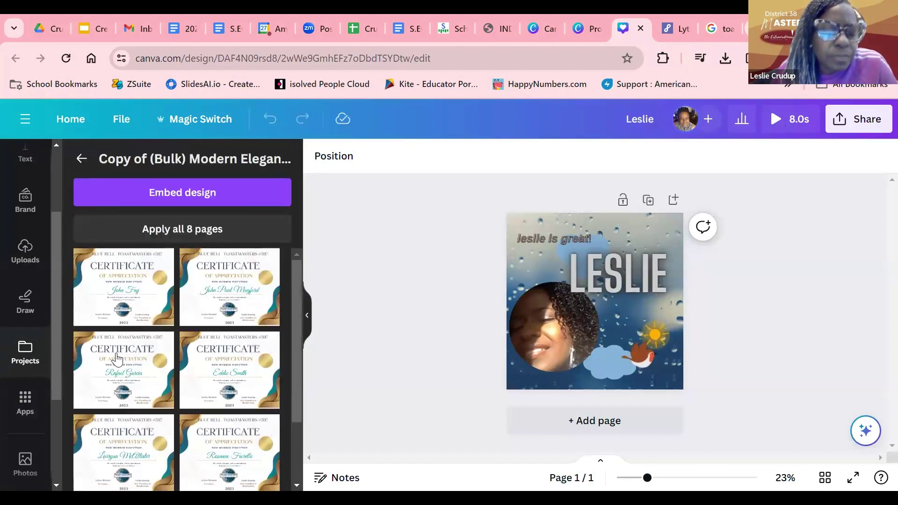
pyautogui.click(123, 302)
pyautogui.click(120, 300)
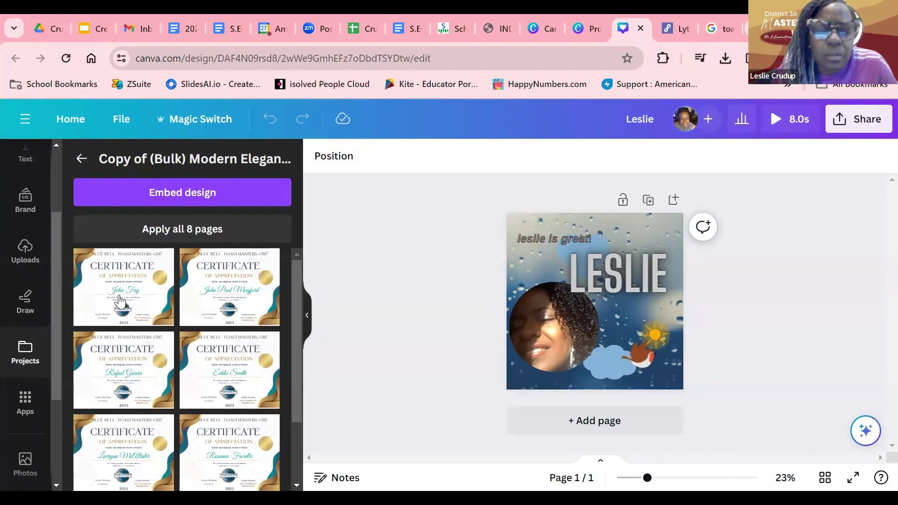
pyautogui.click(119, 299)
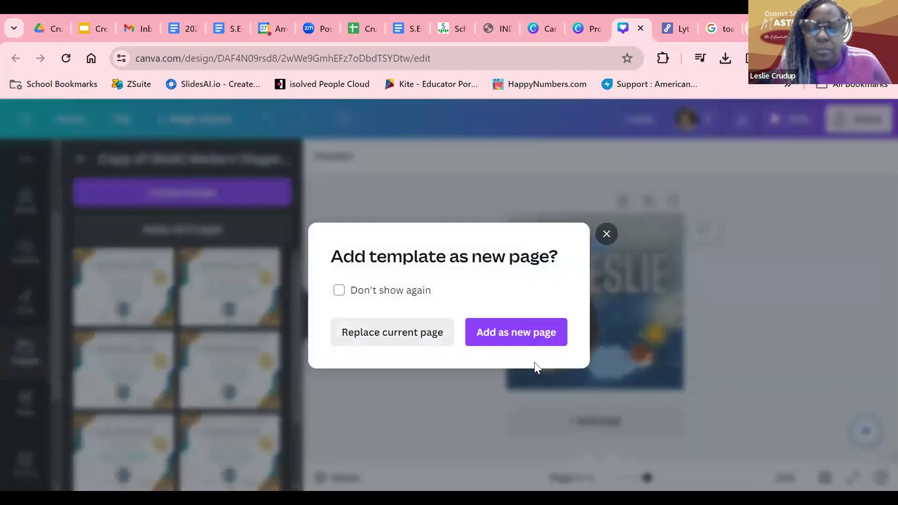
pyautogui.click(523, 342)
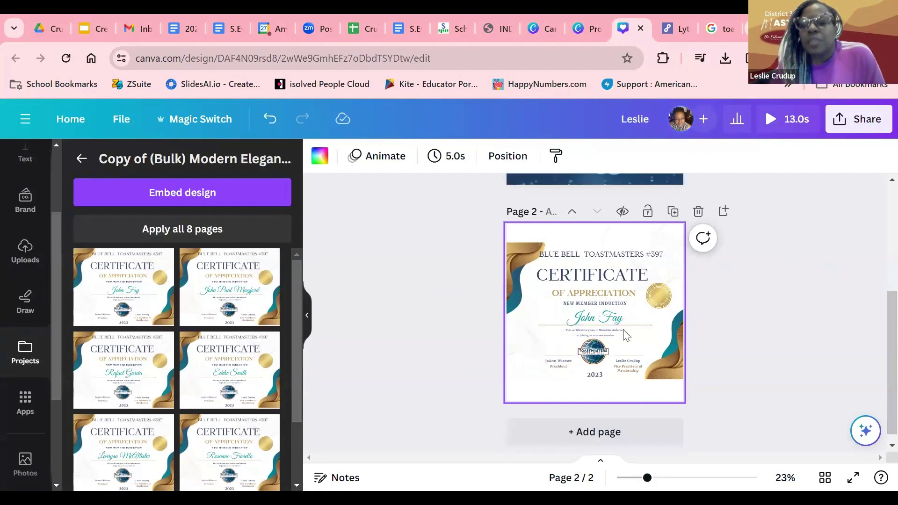
# Look back and forth between the photo post on page 1 and the certificate on page 2.
pyautogui.scroll(5, 782, 266)
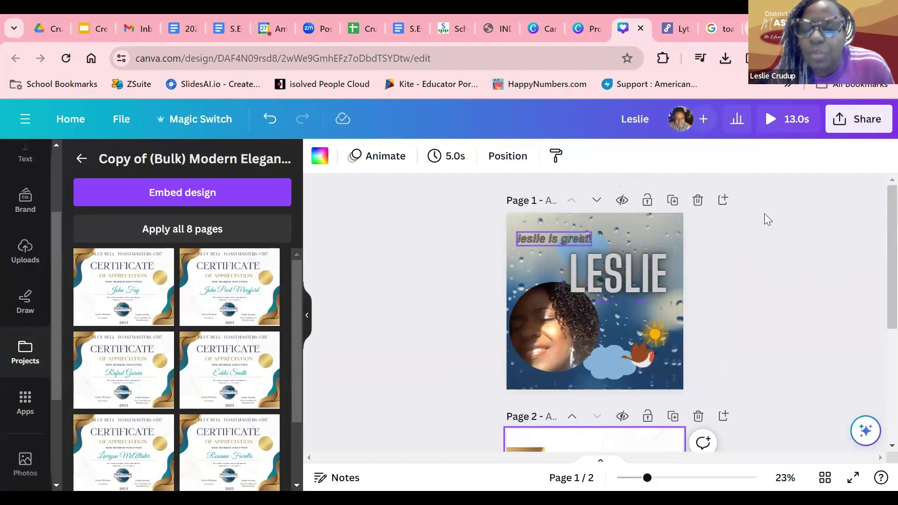
pyautogui.scroll(-5, 746, 260)
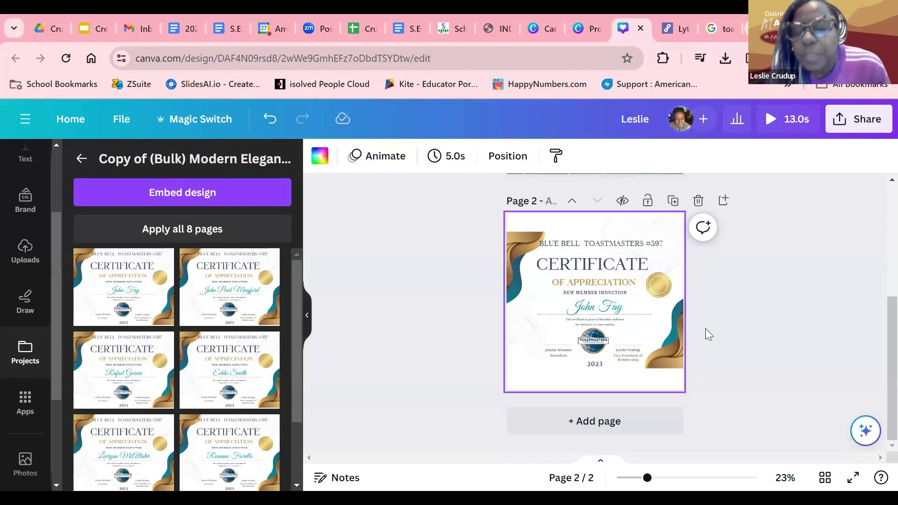
pyautogui.scroll(5, 731, 306)
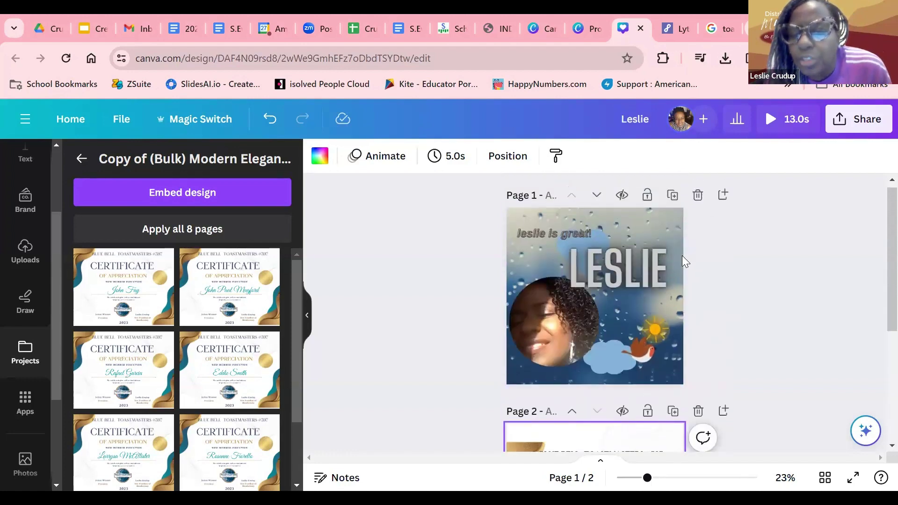
pyautogui.click(645, 230)
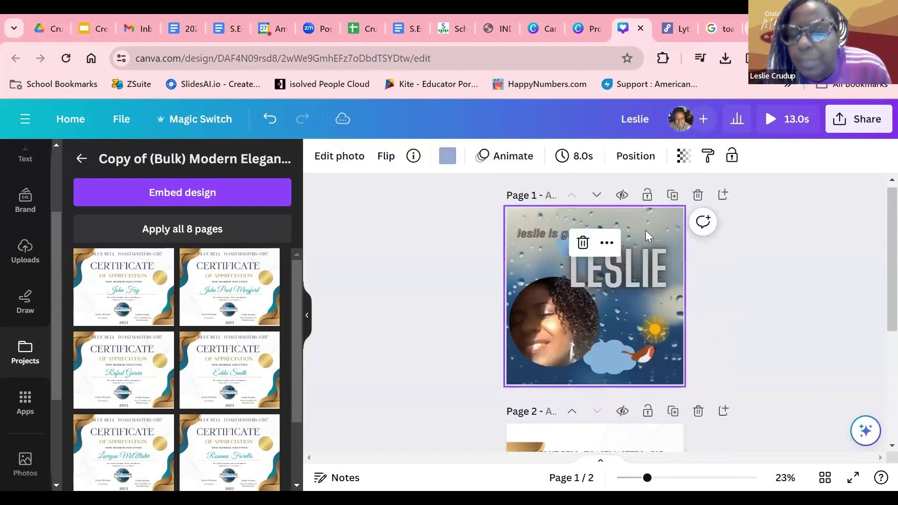
pyautogui.click(750, 343)
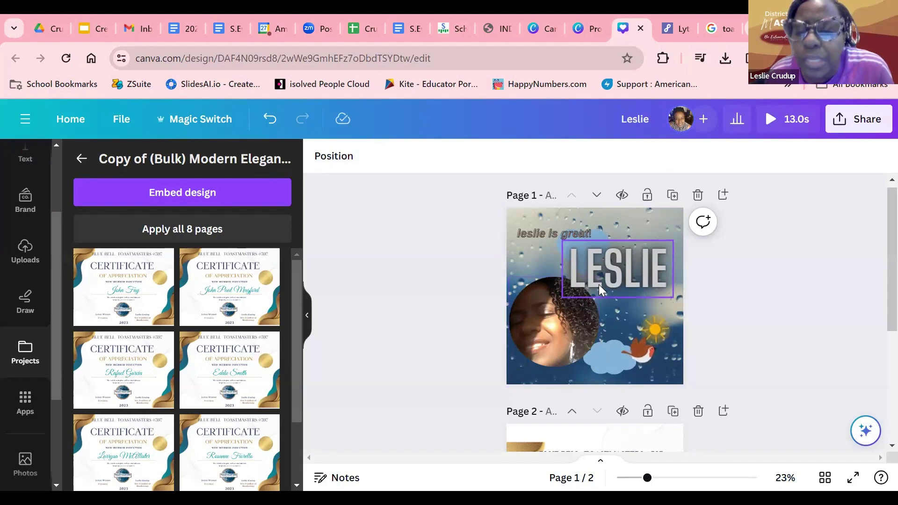
# Move the small italic tagline on page 1 slightly up and to the right.
pyautogui.click(574, 229)
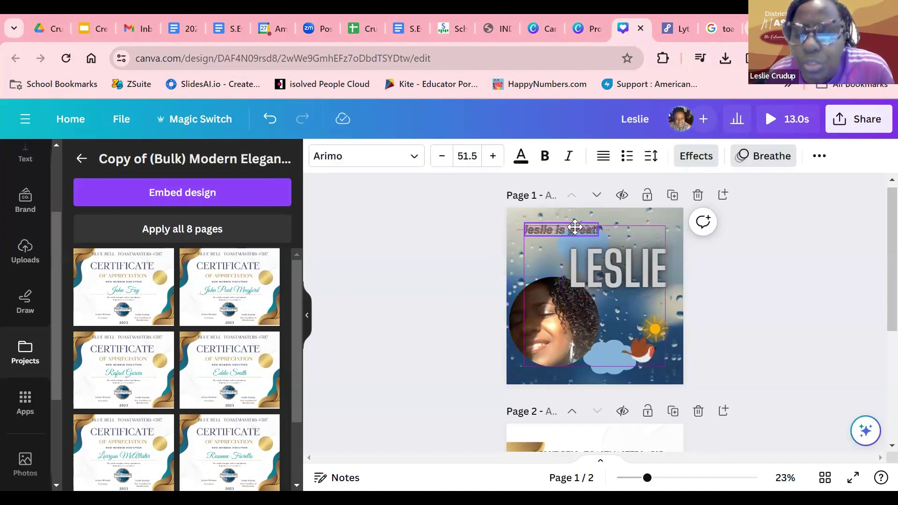
pyautogui.moveTo(574, 227); pyautogui.dragTo(561, 228)
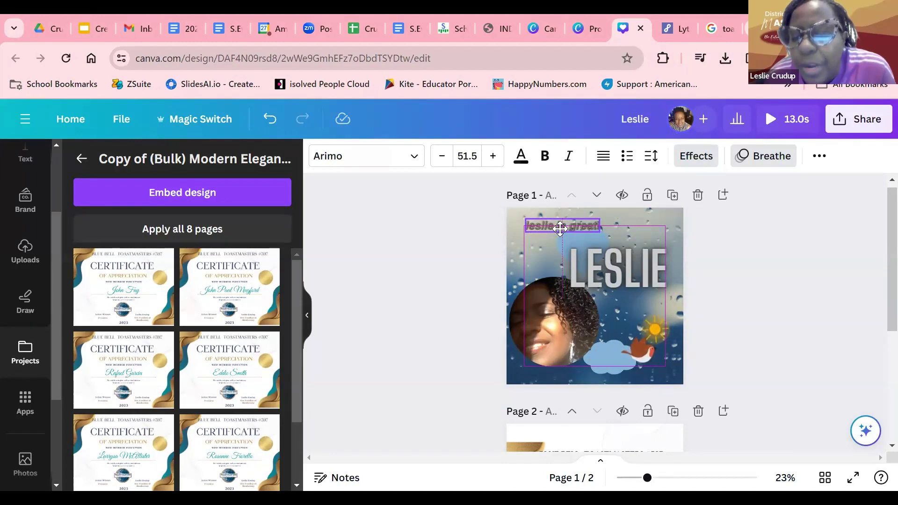
pyautogui.moveTo(560, 228); pyautogui.dragTo(558, 231)
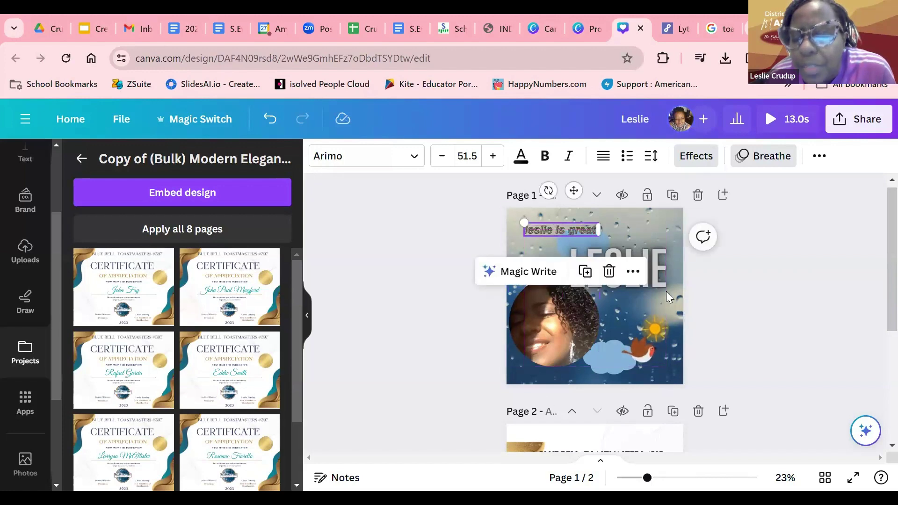
# Widen the text box of the small italic tagline on page 1 slightly to the right.
pyautogui.click(582, 228)
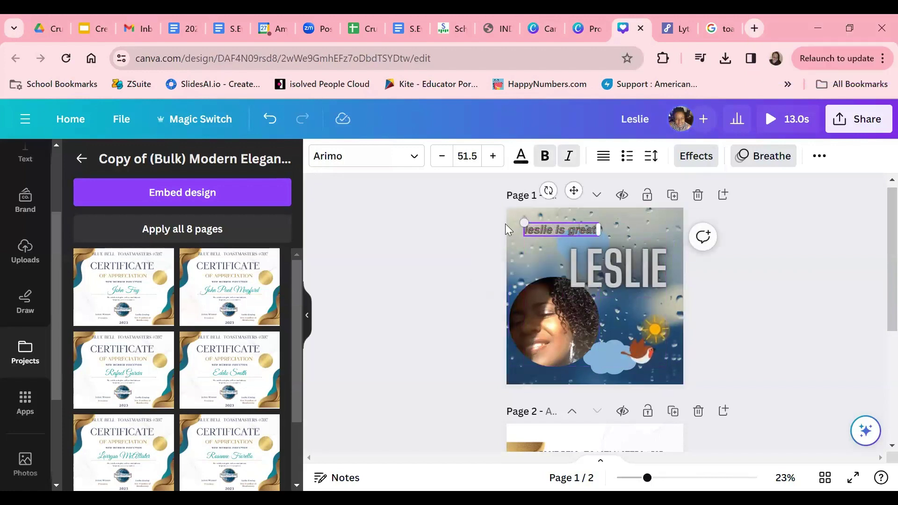
pyautogui.click(477, 265)
pyautogui.click(540, 229)
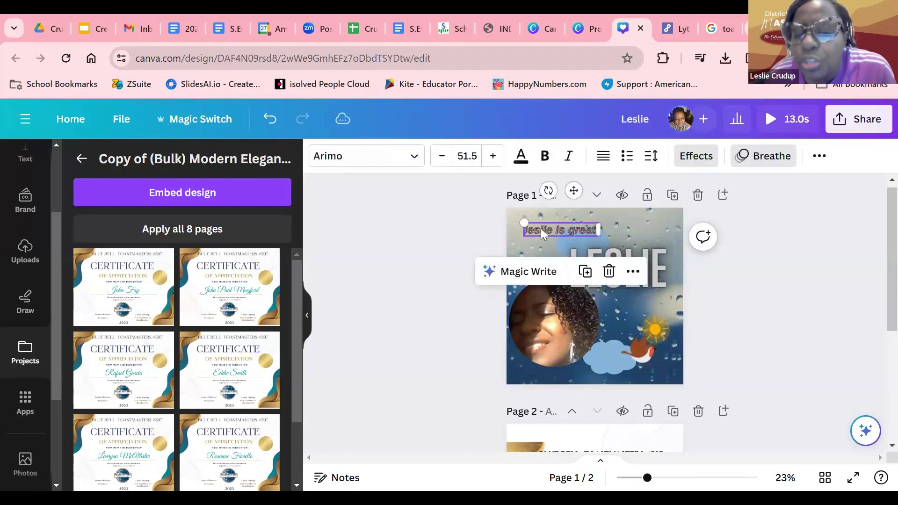
pyautogui.moveTo(600, 229)
pyautogui.mouseDown()
pyautogui.moveTo(627, 245)
pyautogui.moveTo(603, 239)
pyautogui.moveTo(611, 234)
pyautogui.mouseUp()
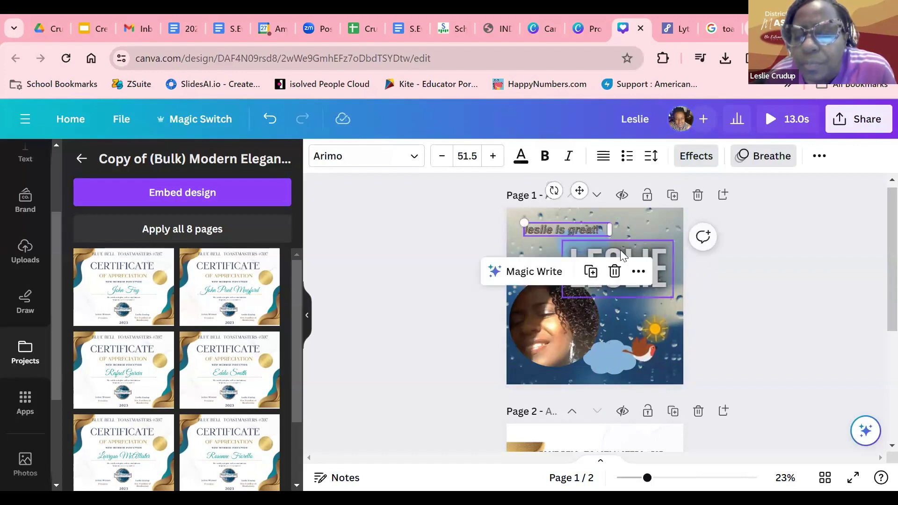
# Shrink the large name heading on page 1 to font size 187, keeping it near the page's right edge.
pyautogui.click(651, 250)
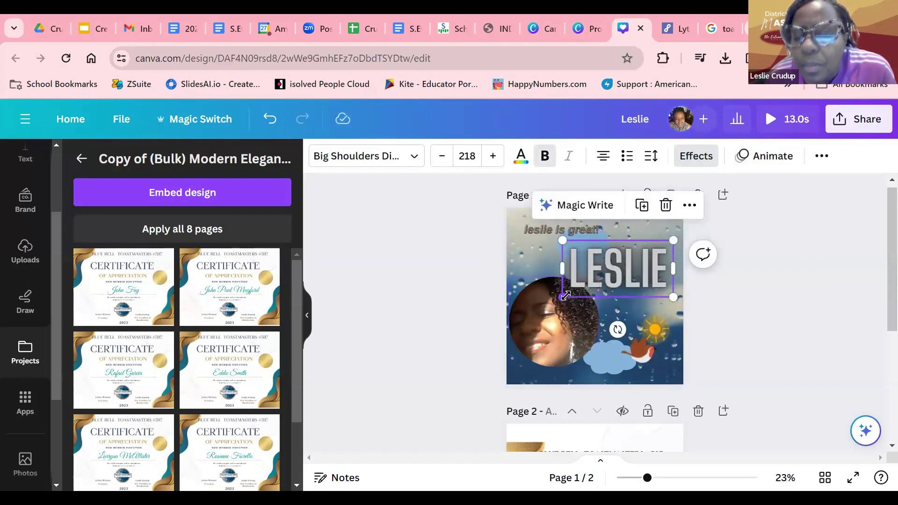
pyautogui.moveTo(565, 295)
pyautogui.mouseDown()
pyautogui.moveTo(531, 329)
pyautogui.moveTo(579, 290)
pyautogui.mouseUp()
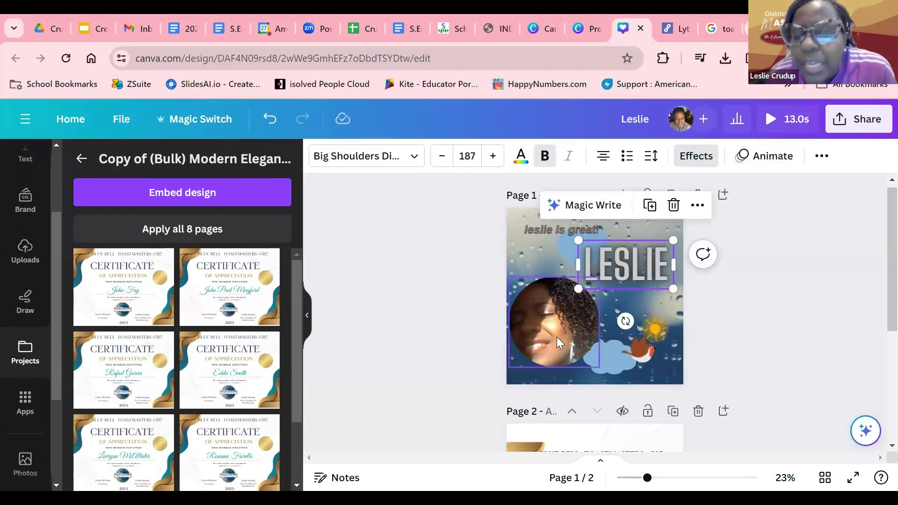
# Move the circular portrait photo on page 1 slightly up and flush with the page's left edge.
pyautogui.moveTo(543, 347); pyautogui.dragTo(541, 340)
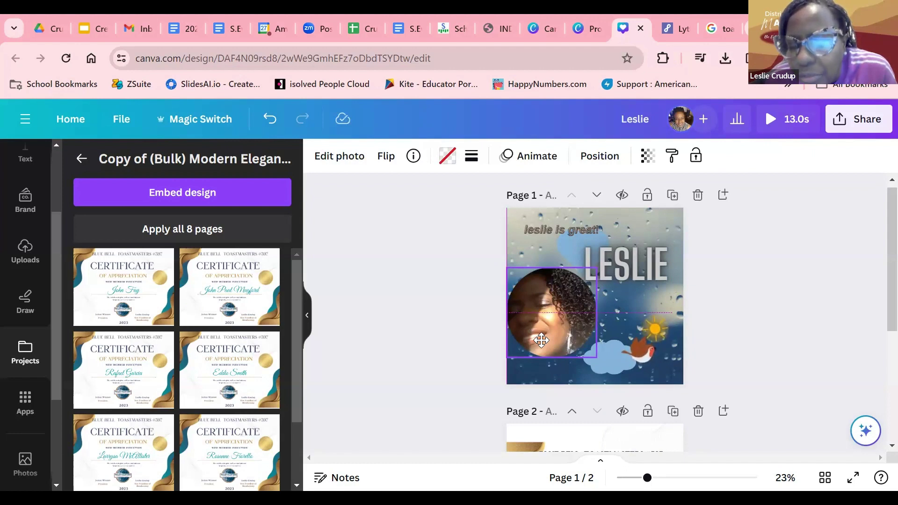
pyautogui.moveTo(541, 340); pyautogui.dragTo(541, 341)
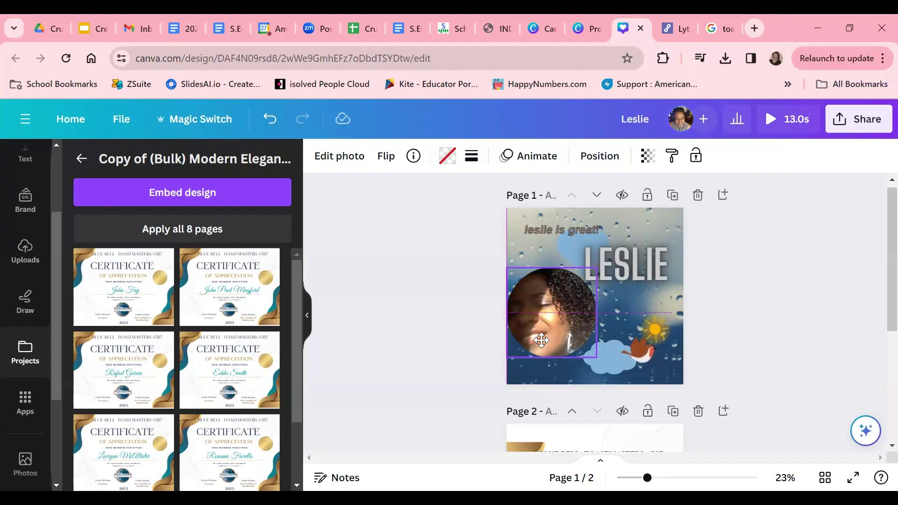
pyautogui.click(541, 341)
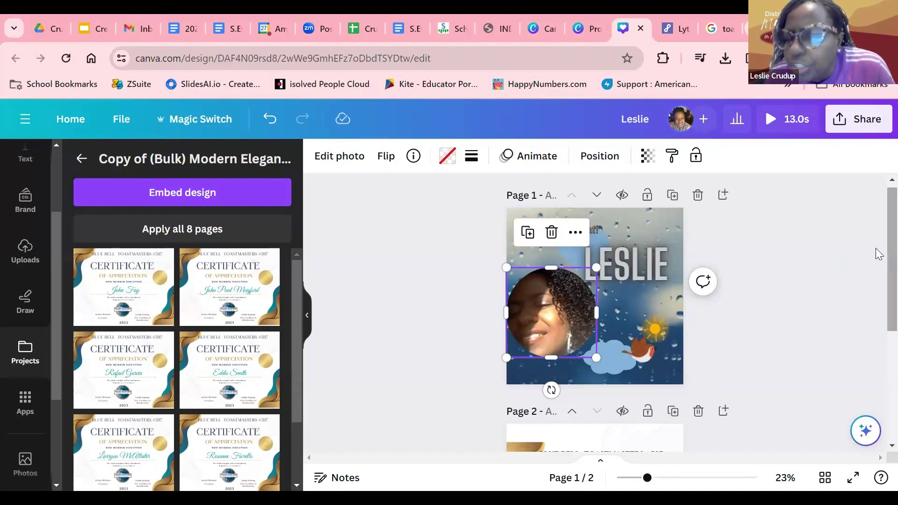
# Preview the two-page design in full screen, including the certificate page, and return to editing.
pyautogui.scroll(-2, 875, 251)
pyautogui.scroll(2, 878, 255)
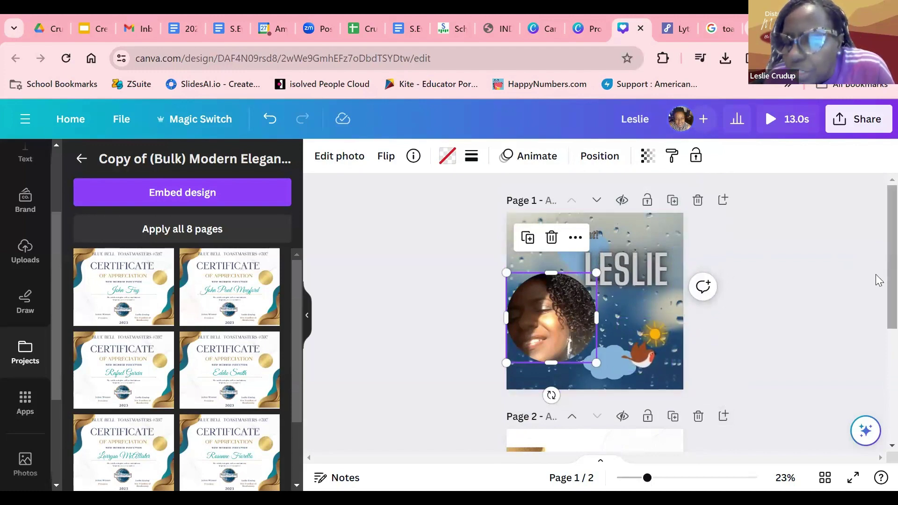
pyautogui.scroll(-1, 876, 286)
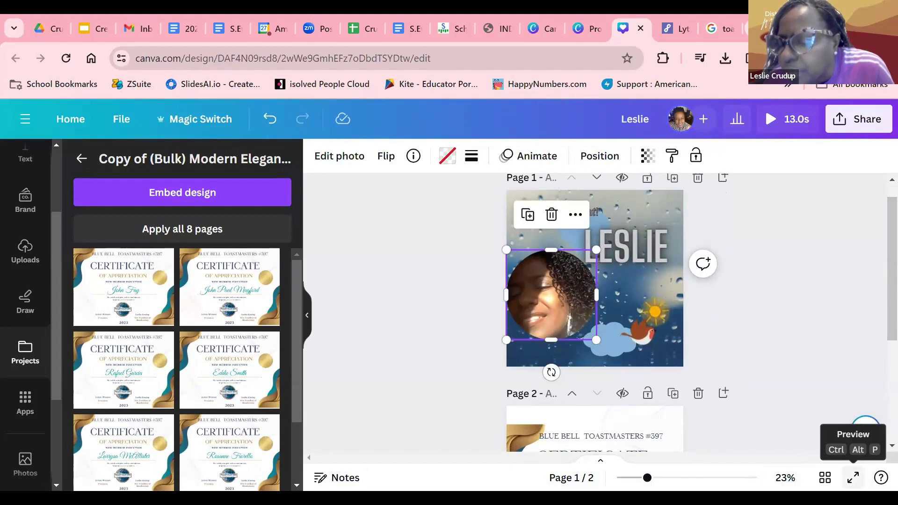
pyautogui.click(848, 475)
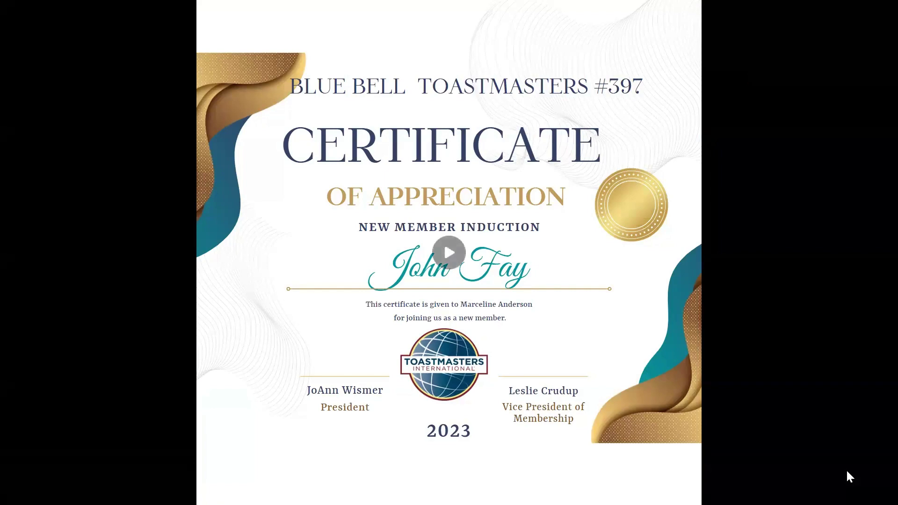
pyautogui.press('Escape')
pyautogui.press('Escape')
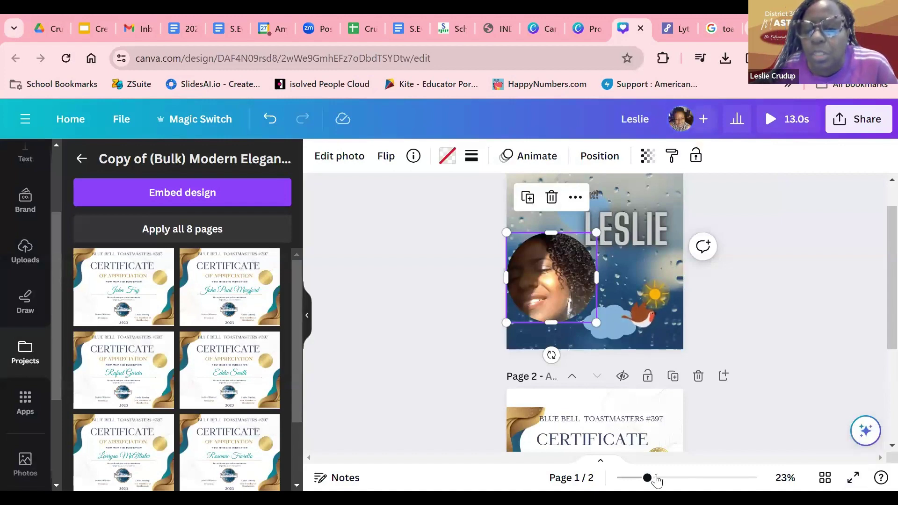
# Move the circular portrait photo partly past the left edge of page 1 and back inside the page.
pyautogui.moveTo(580, 277); pyautogui.dragTo(549, 274)
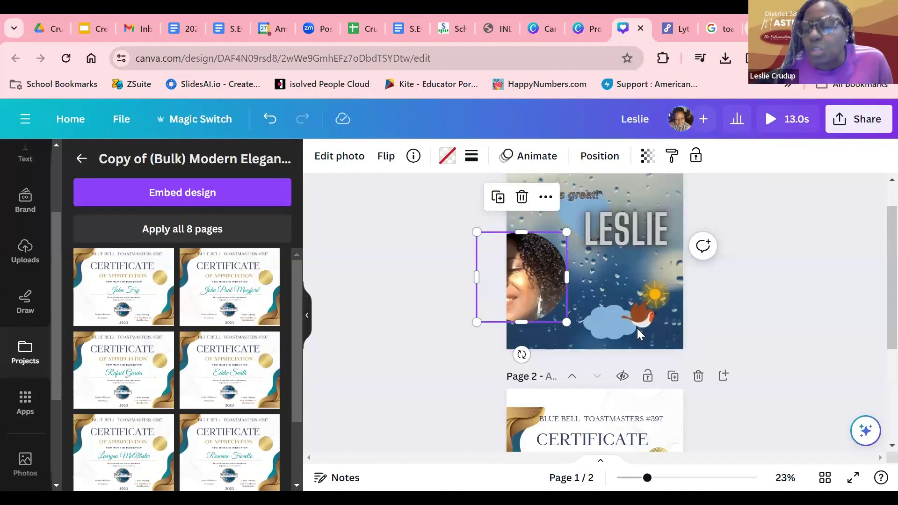
pyautogui.moveTo(546, 265); pyautogui.dragTo(560, 262)
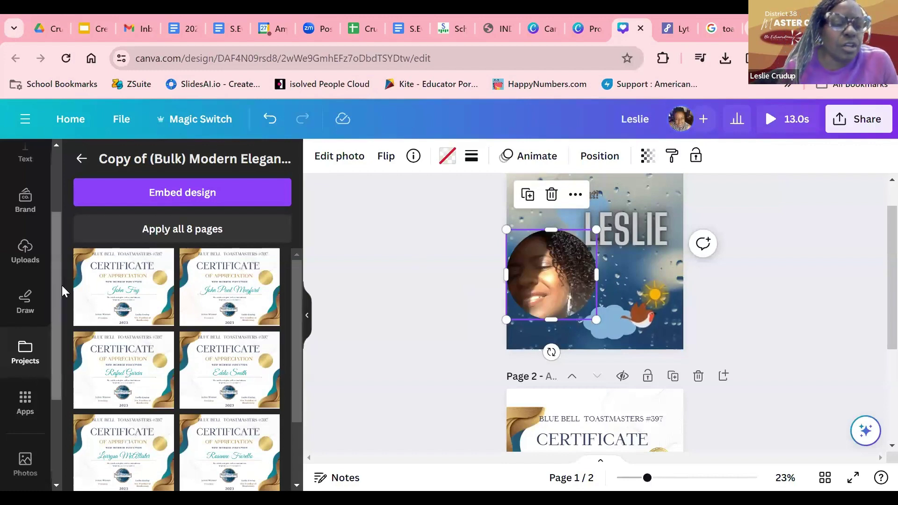
# Search the elements library for "qr codes".
pyautogui.scroll(3, 47, 262)
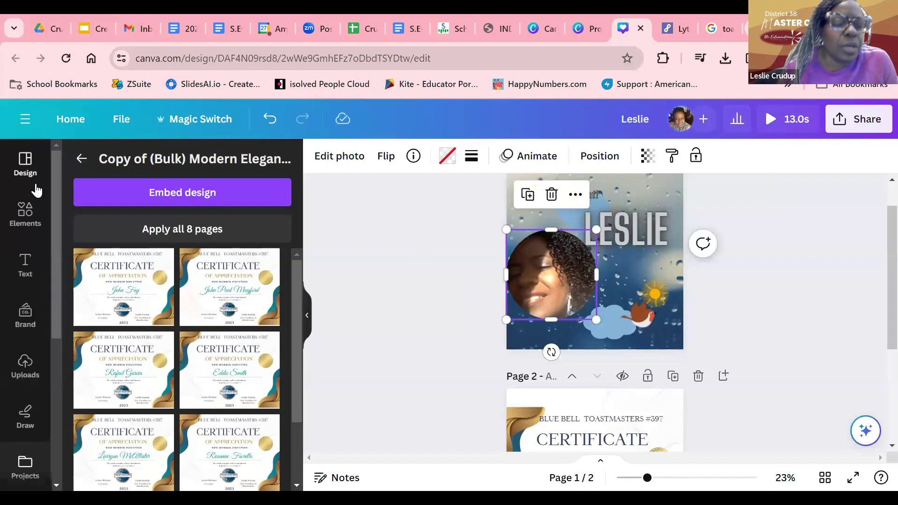
pyautogui.click(25, 212)
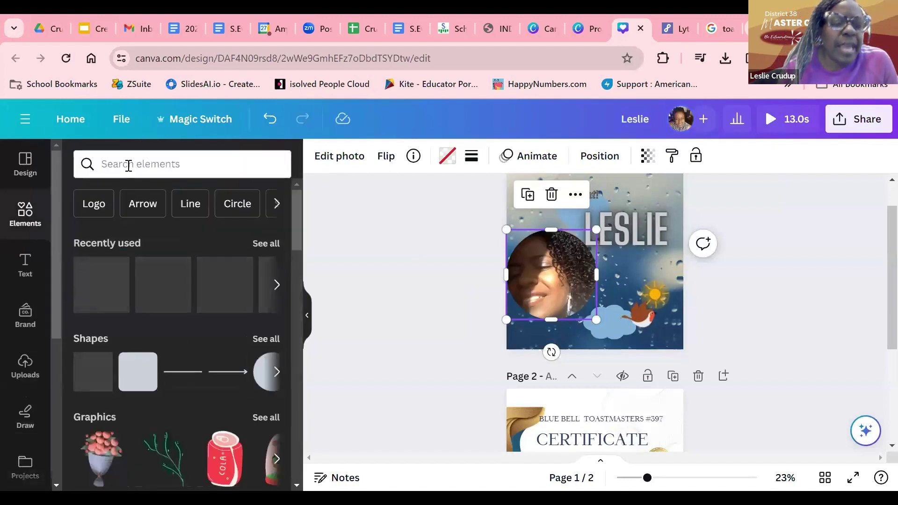
pyautogui.click(127, 164)
pyautogui.write('qr ')
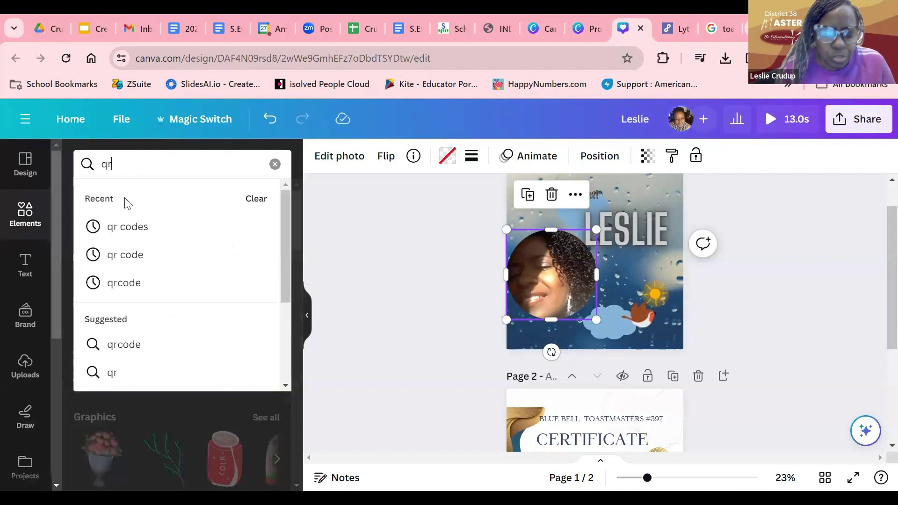
pyautogui.write('codes')
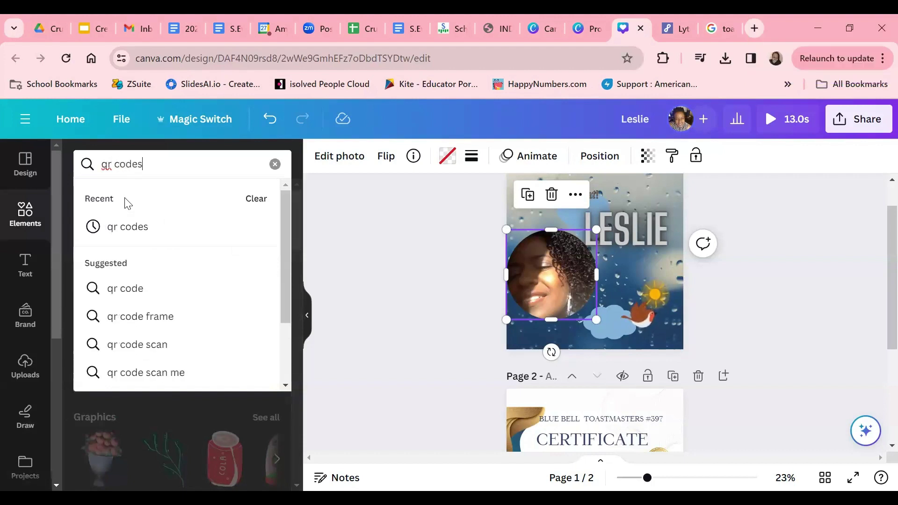
pyautogui.click(147, 241)
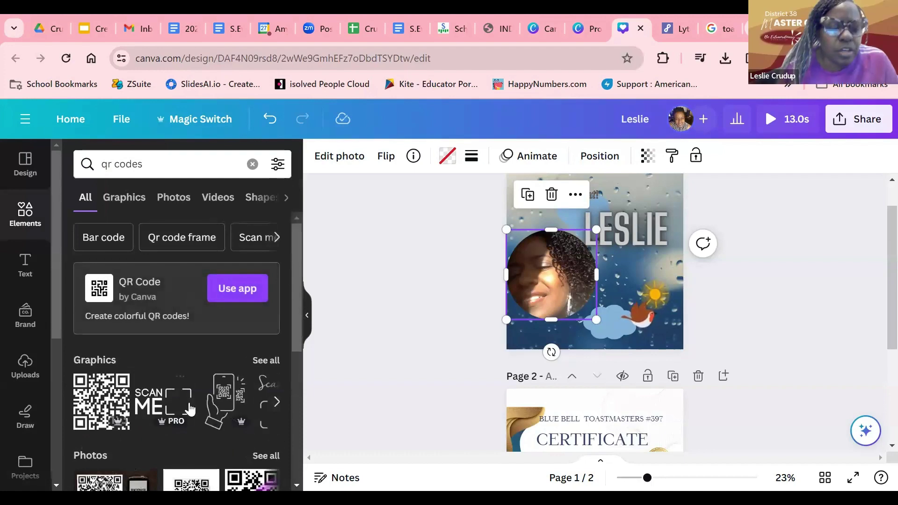
# Add the first QR code graphic from the results to page 1 and place it to the right of the portrait photo.
pyautogui.scroll(-2, 189, 410)
pyautogui.scroll(-3, 189, 407)
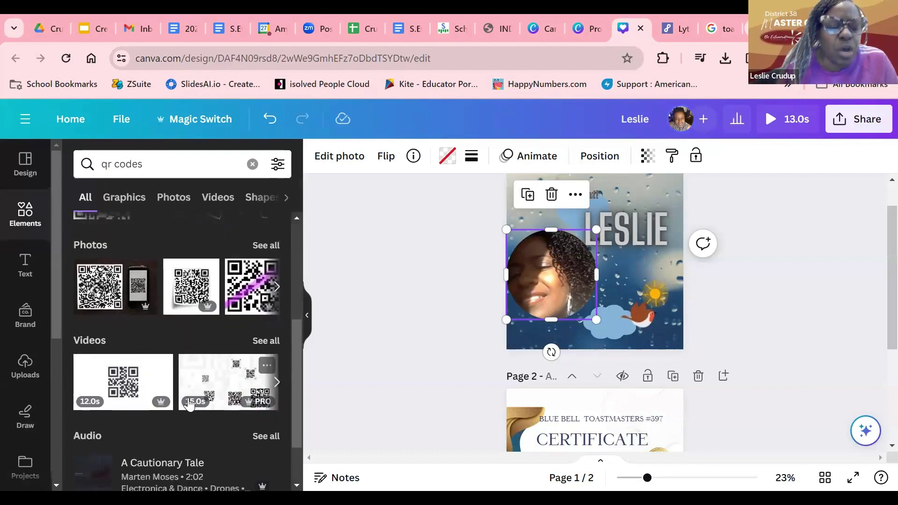
pyautogui.scroll(-2, 189, 404)
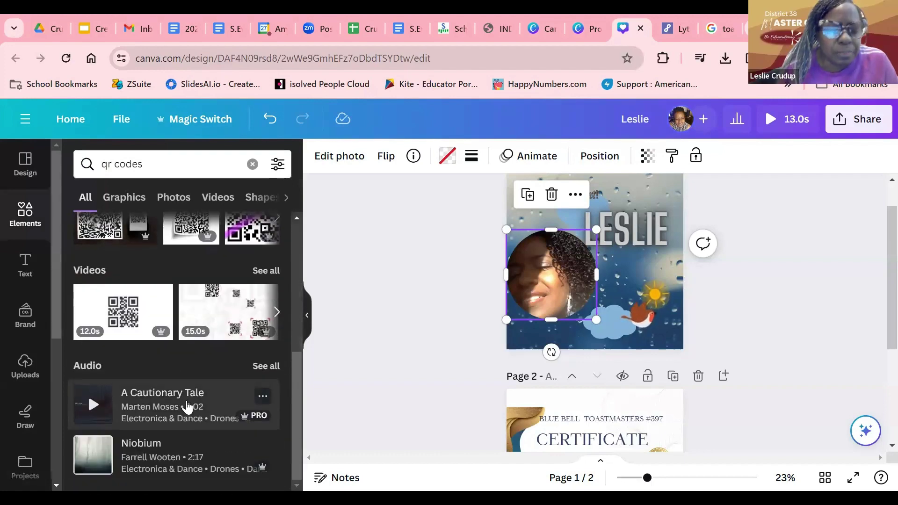
pyautogui.scroll(4, 187, 405)
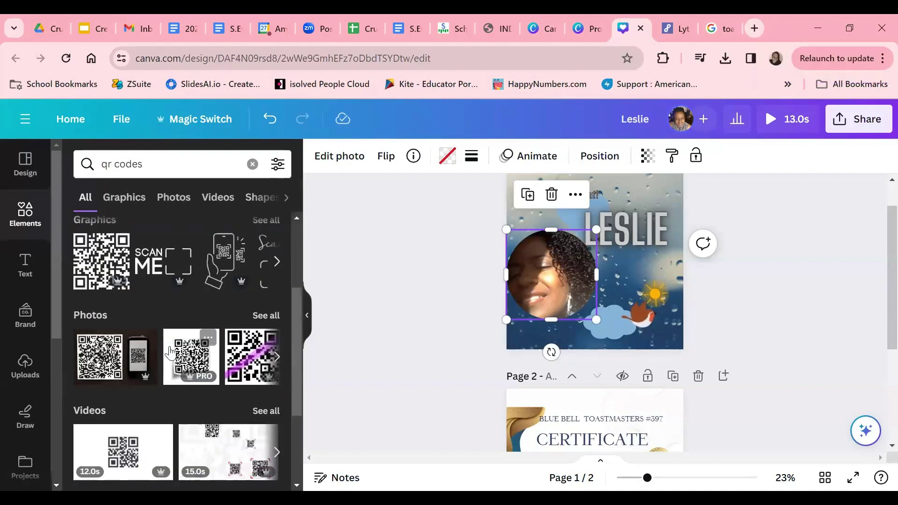
pyautogui.click(98, 272)
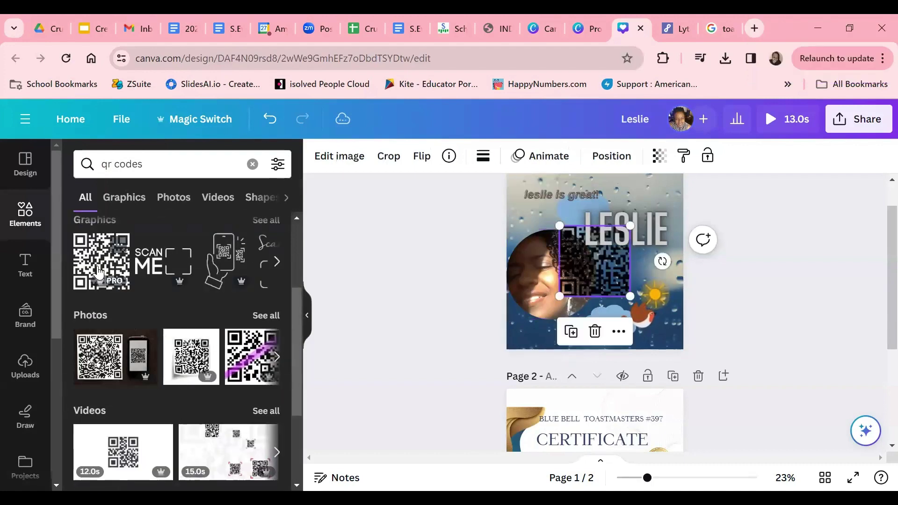
pyautogui.moveTo(574, 292); pyautogui.dragTo(616, 297)
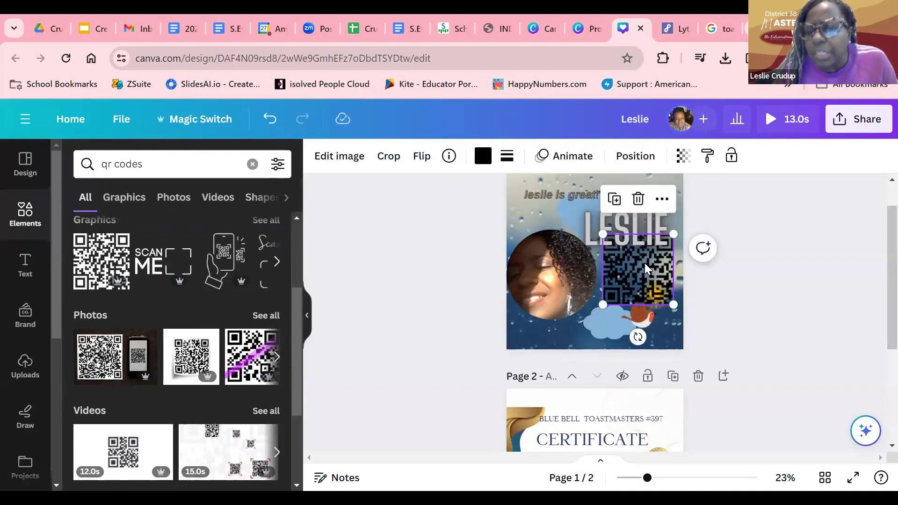
# Open the link entry for the QR code, look at its suggested links, and close it without entering one.
pyautogui.click(664, 200)
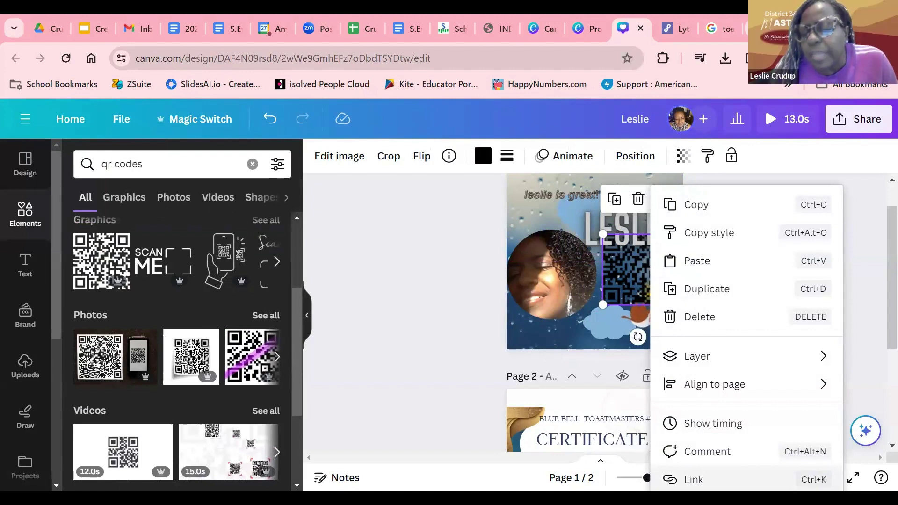
pyautogui.click(694, 479)
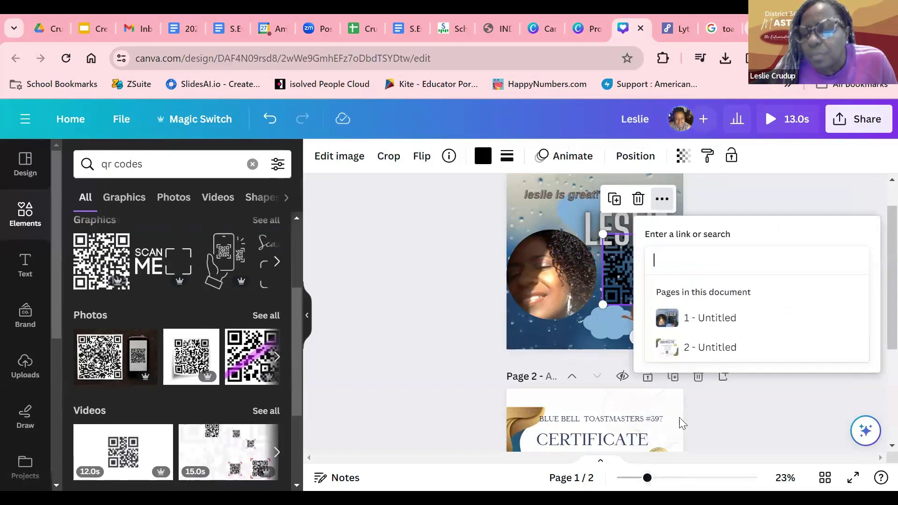
pyautogui.click(689, 269)
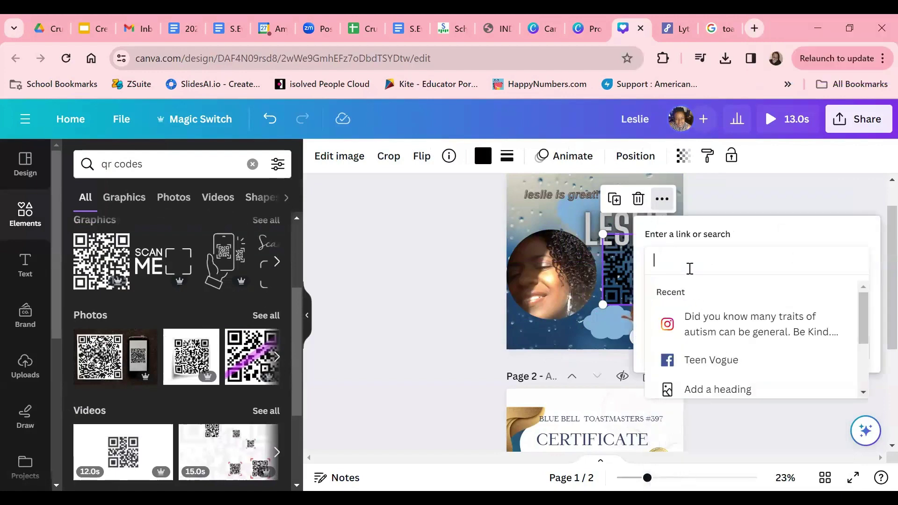
pyautogui.click(736, 200)
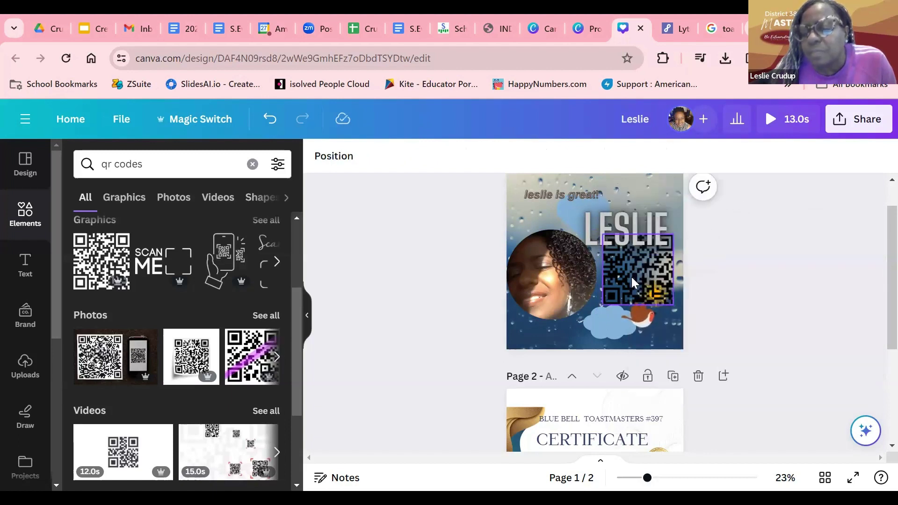
# Shrink the QR code to roughly half its size and move it into the upper-right corner of page 1.
pyautogui.moveTo(607, 294); pyautogui.dragTo(645, 197)
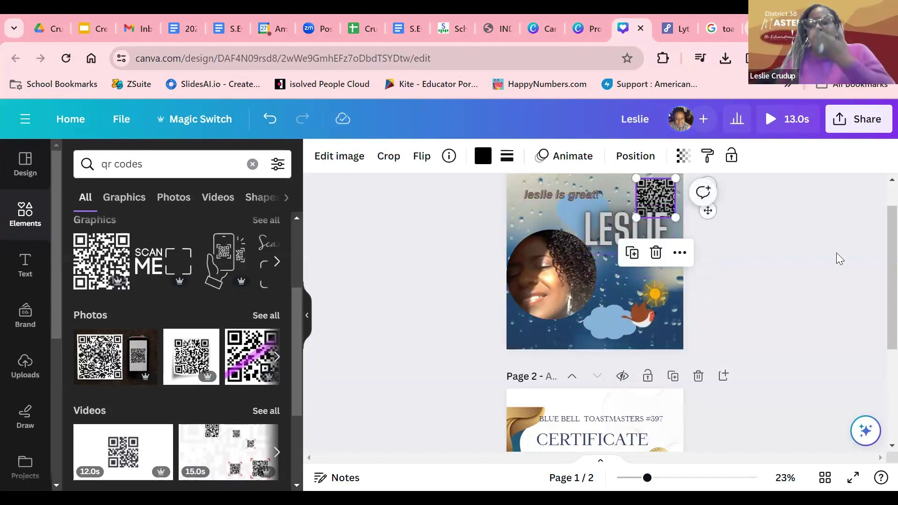